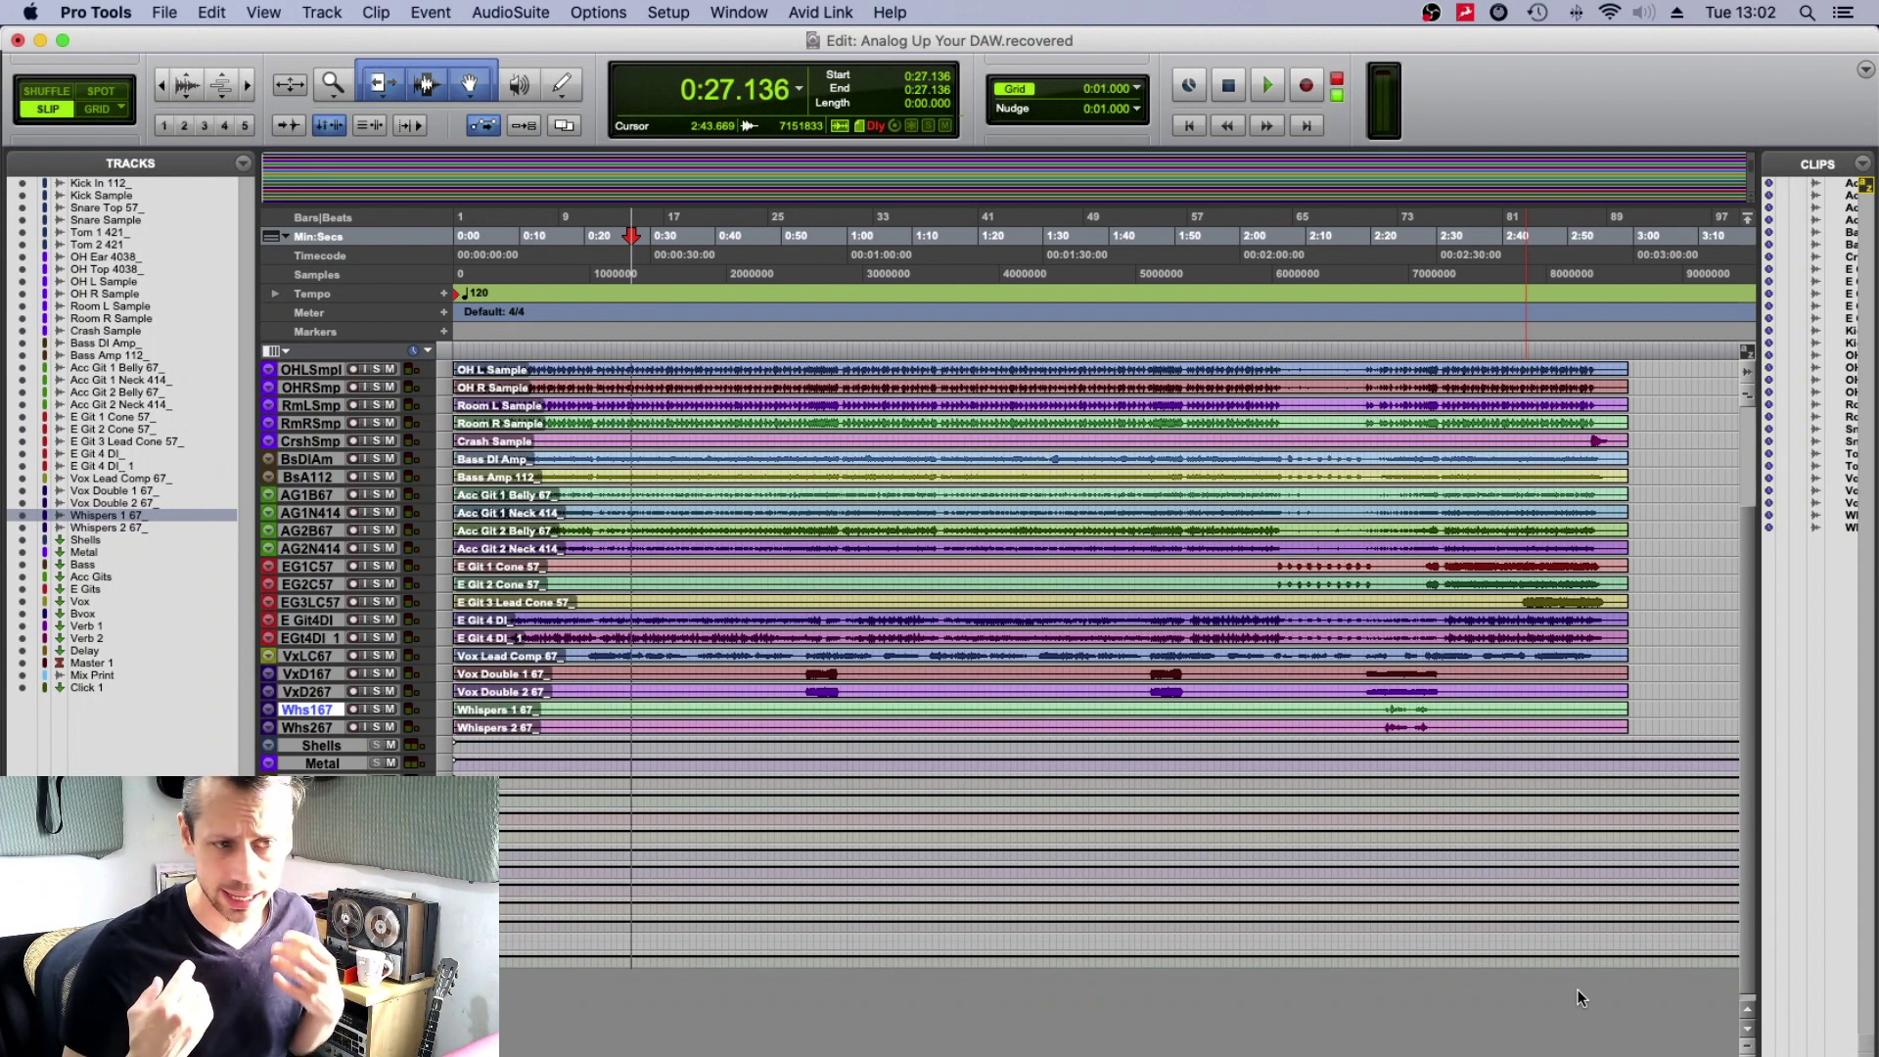
# Switch to the Mix window and select every audio track through W267.
pyautogui.scroll(5, 1578, 989)
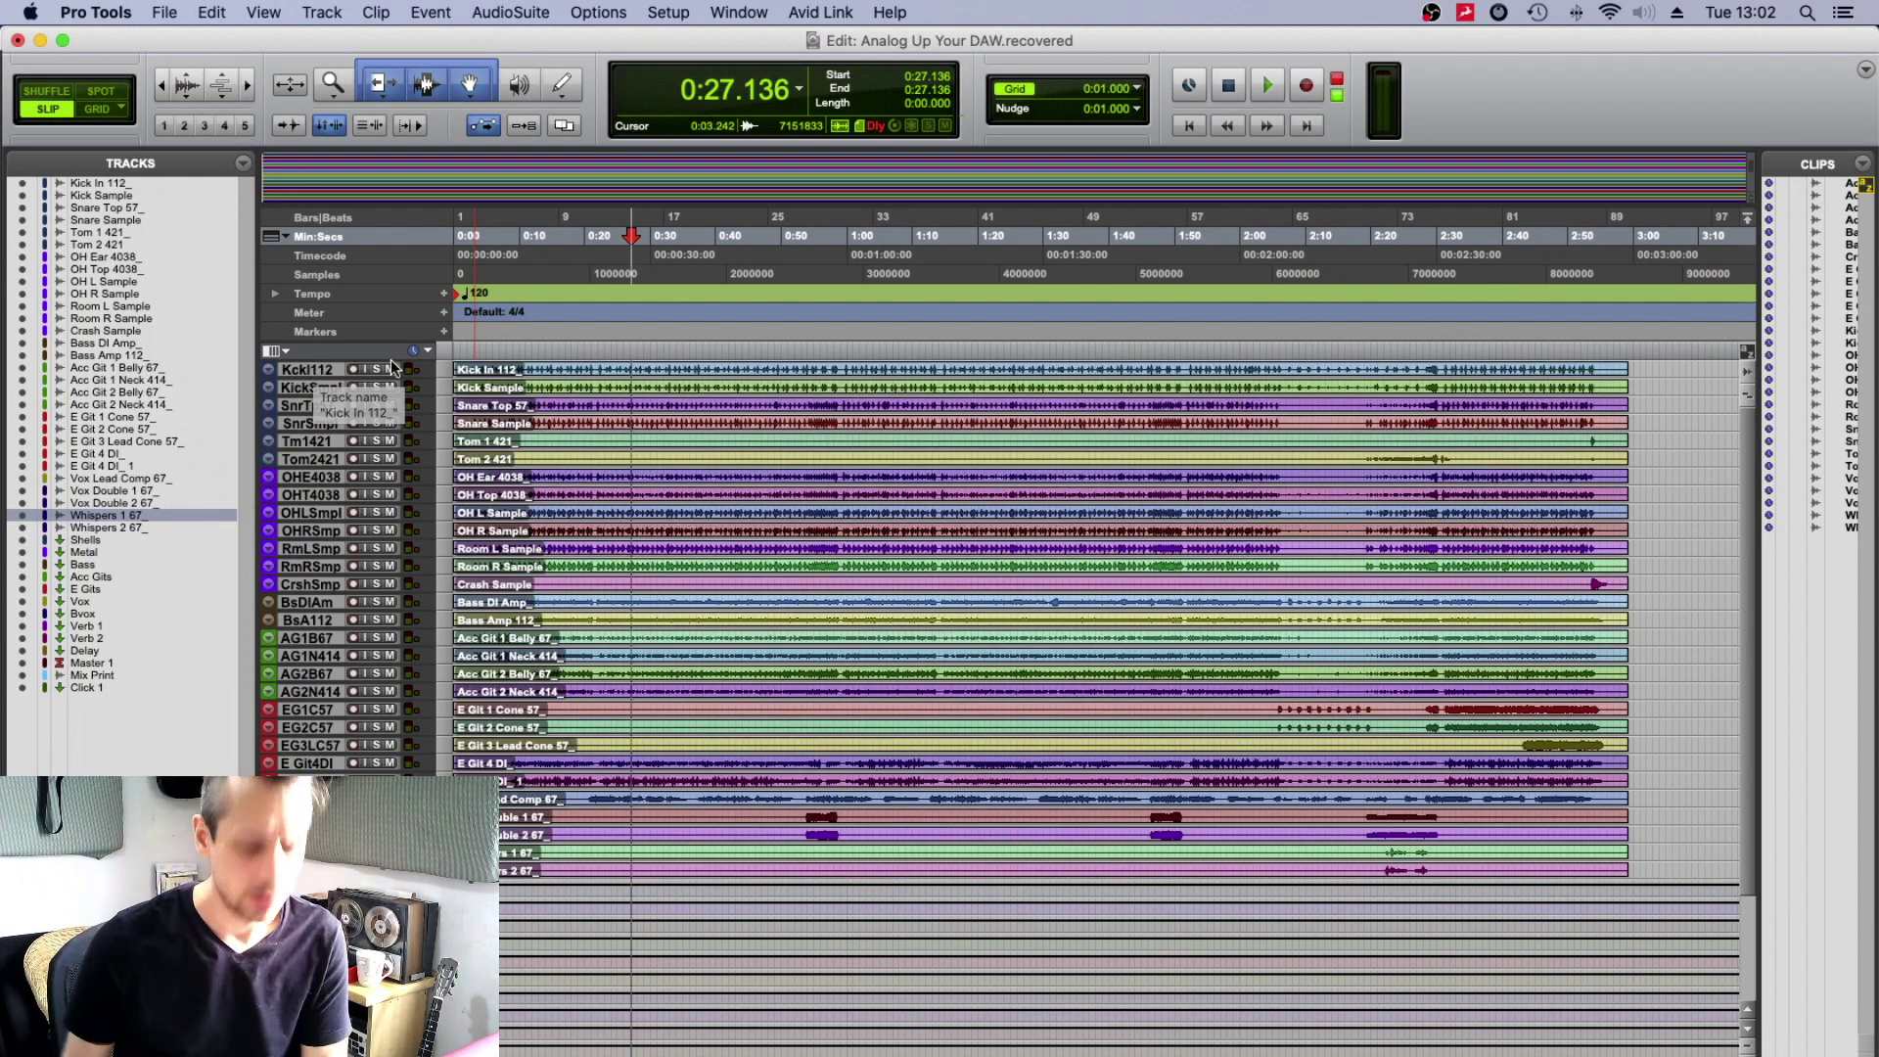
pyautogui.press('super+equal')
pyautogui.hscroll(-5, 289, 478)
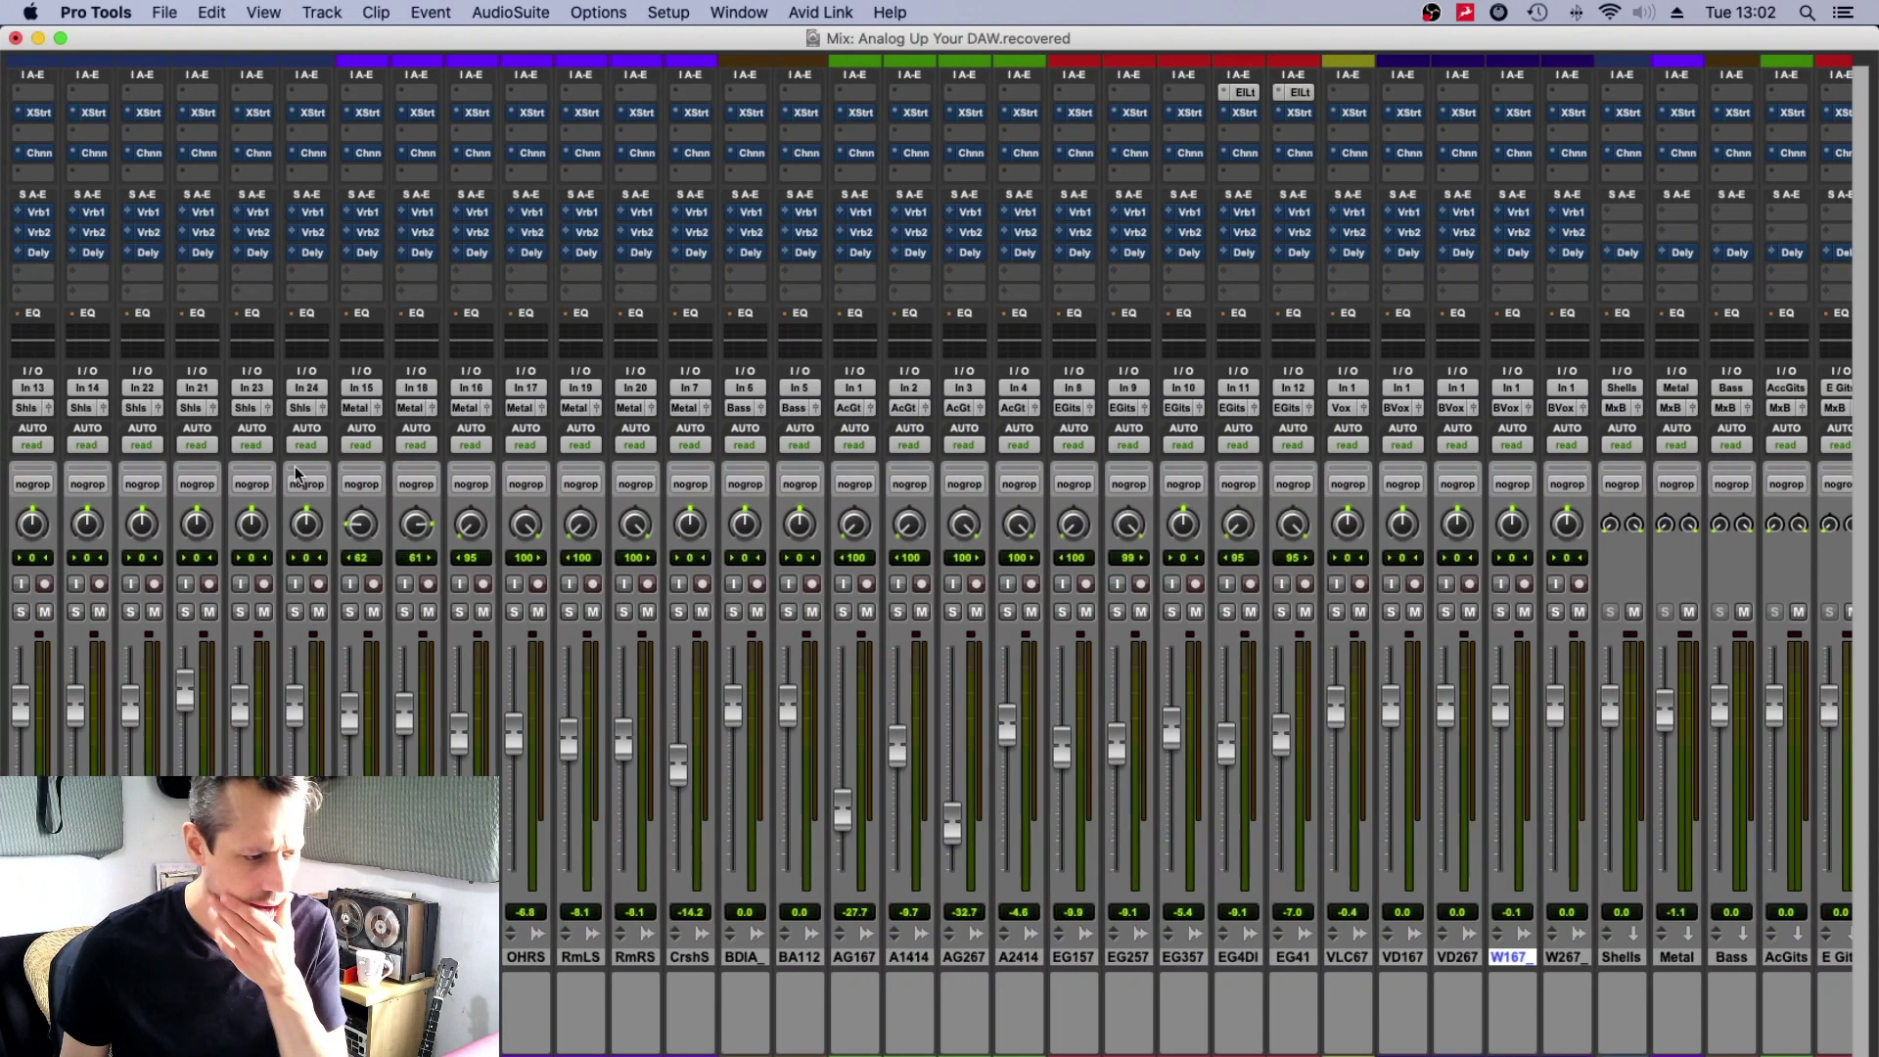
pyautogui.keyDown('shift'); pyautogui.click(1579, 958); pyautogui.keyUp('shift')
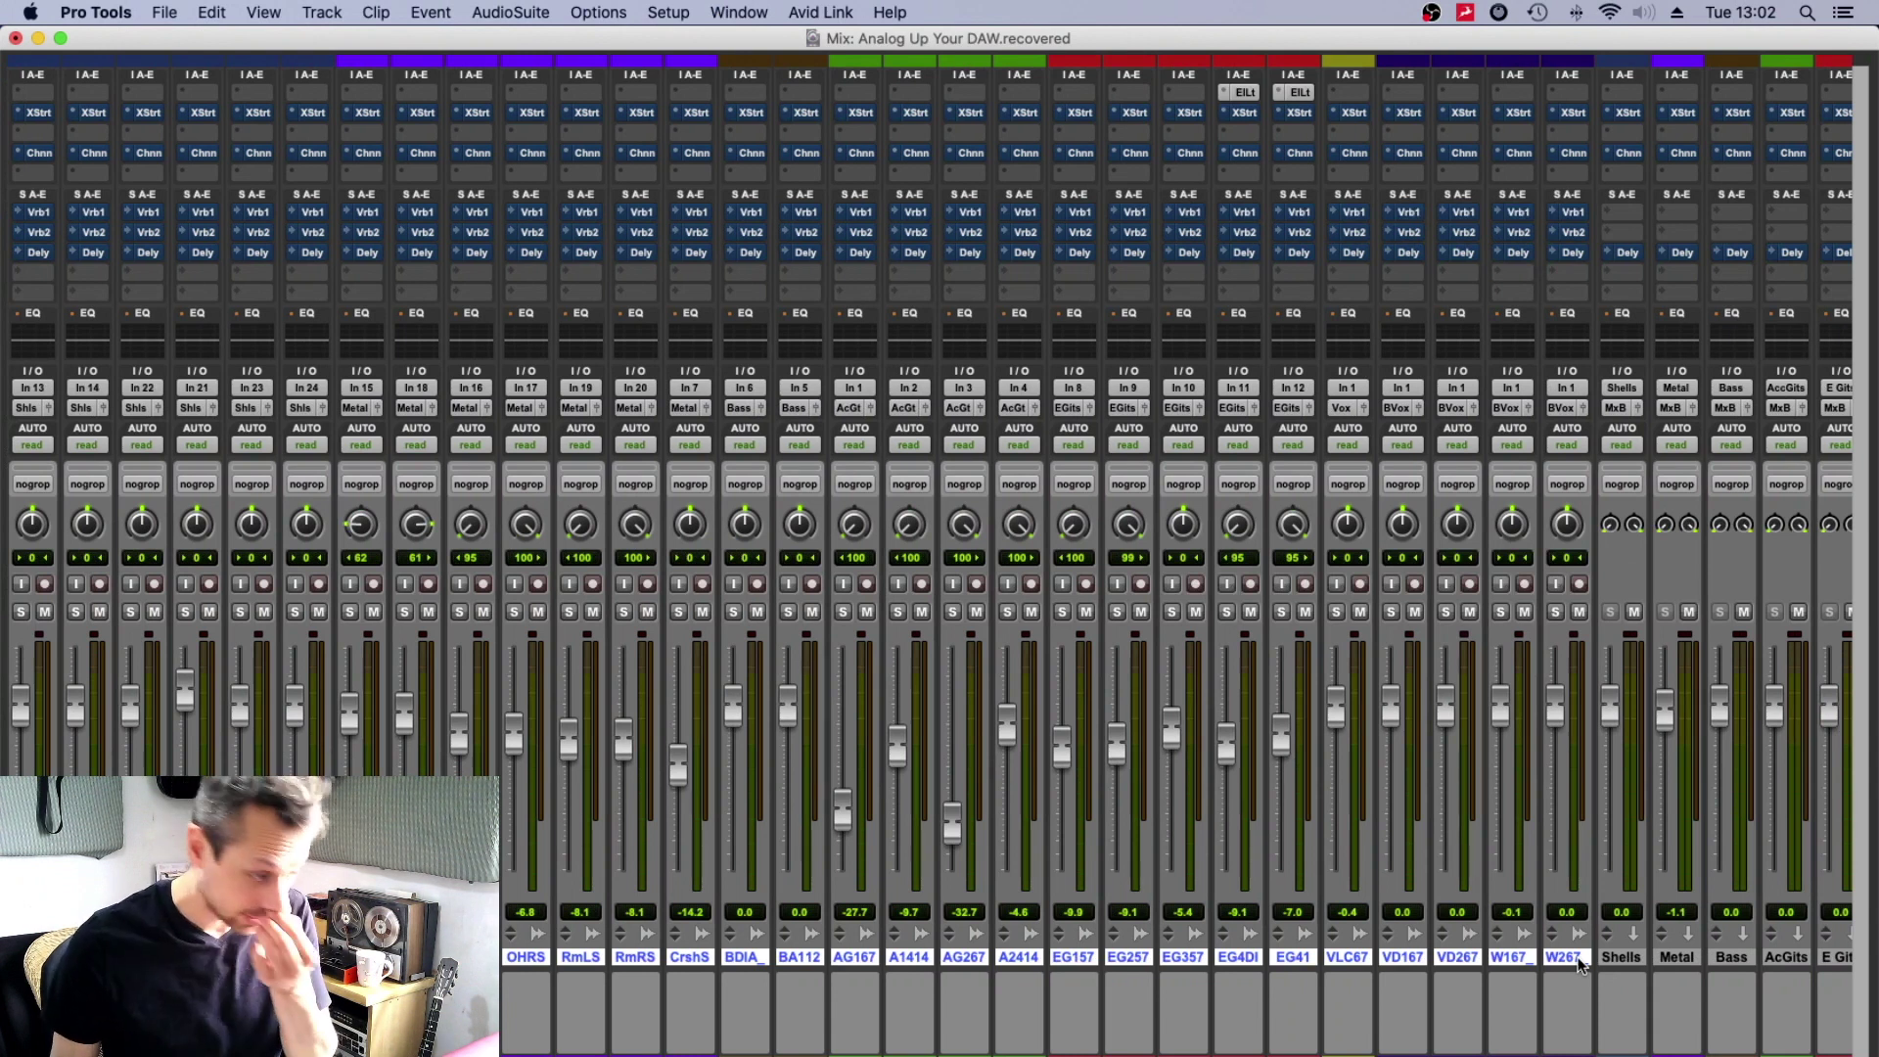
pyautogui.hscroll(5, 890, 947)
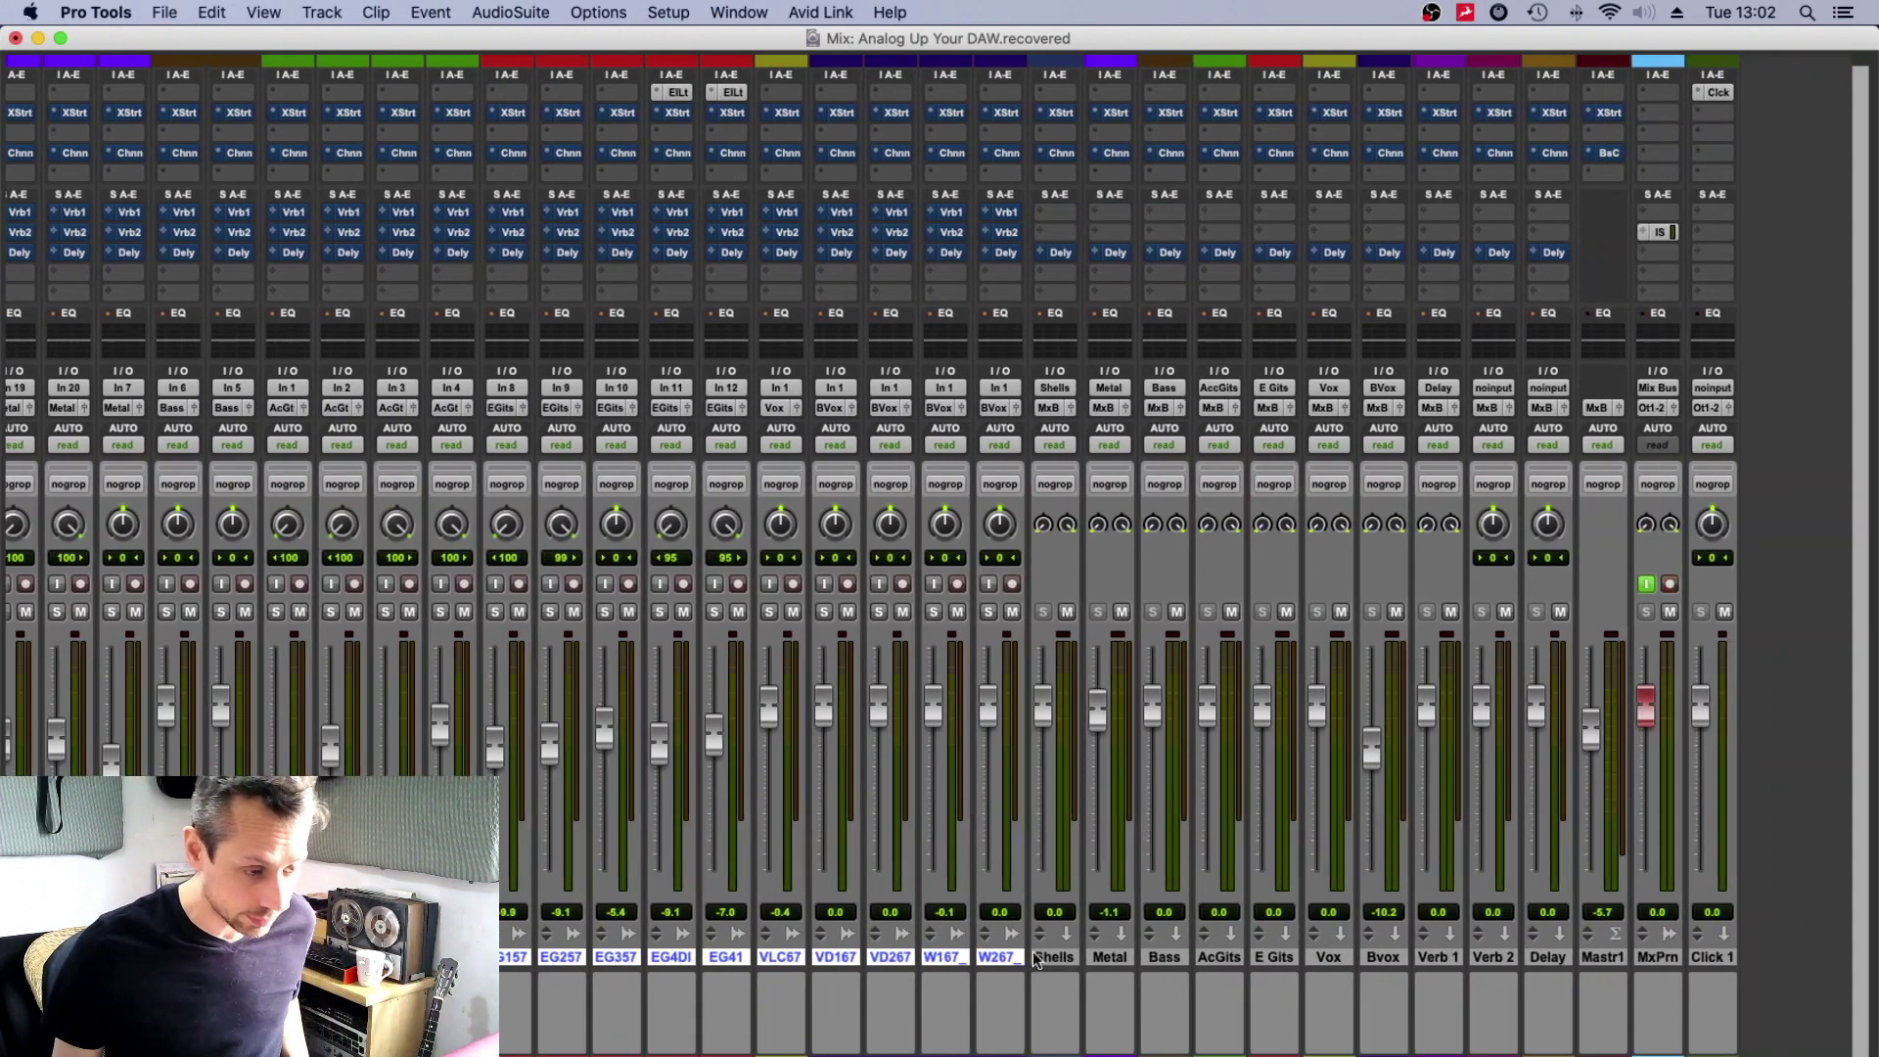
# Extend the selection to the Shells bus and Delay track, then select Mastr1 and MxPrn.
pyautogui.keyDown('shift'); pyautogui.click(1047, 958); pyautogui.keyUp('shift')
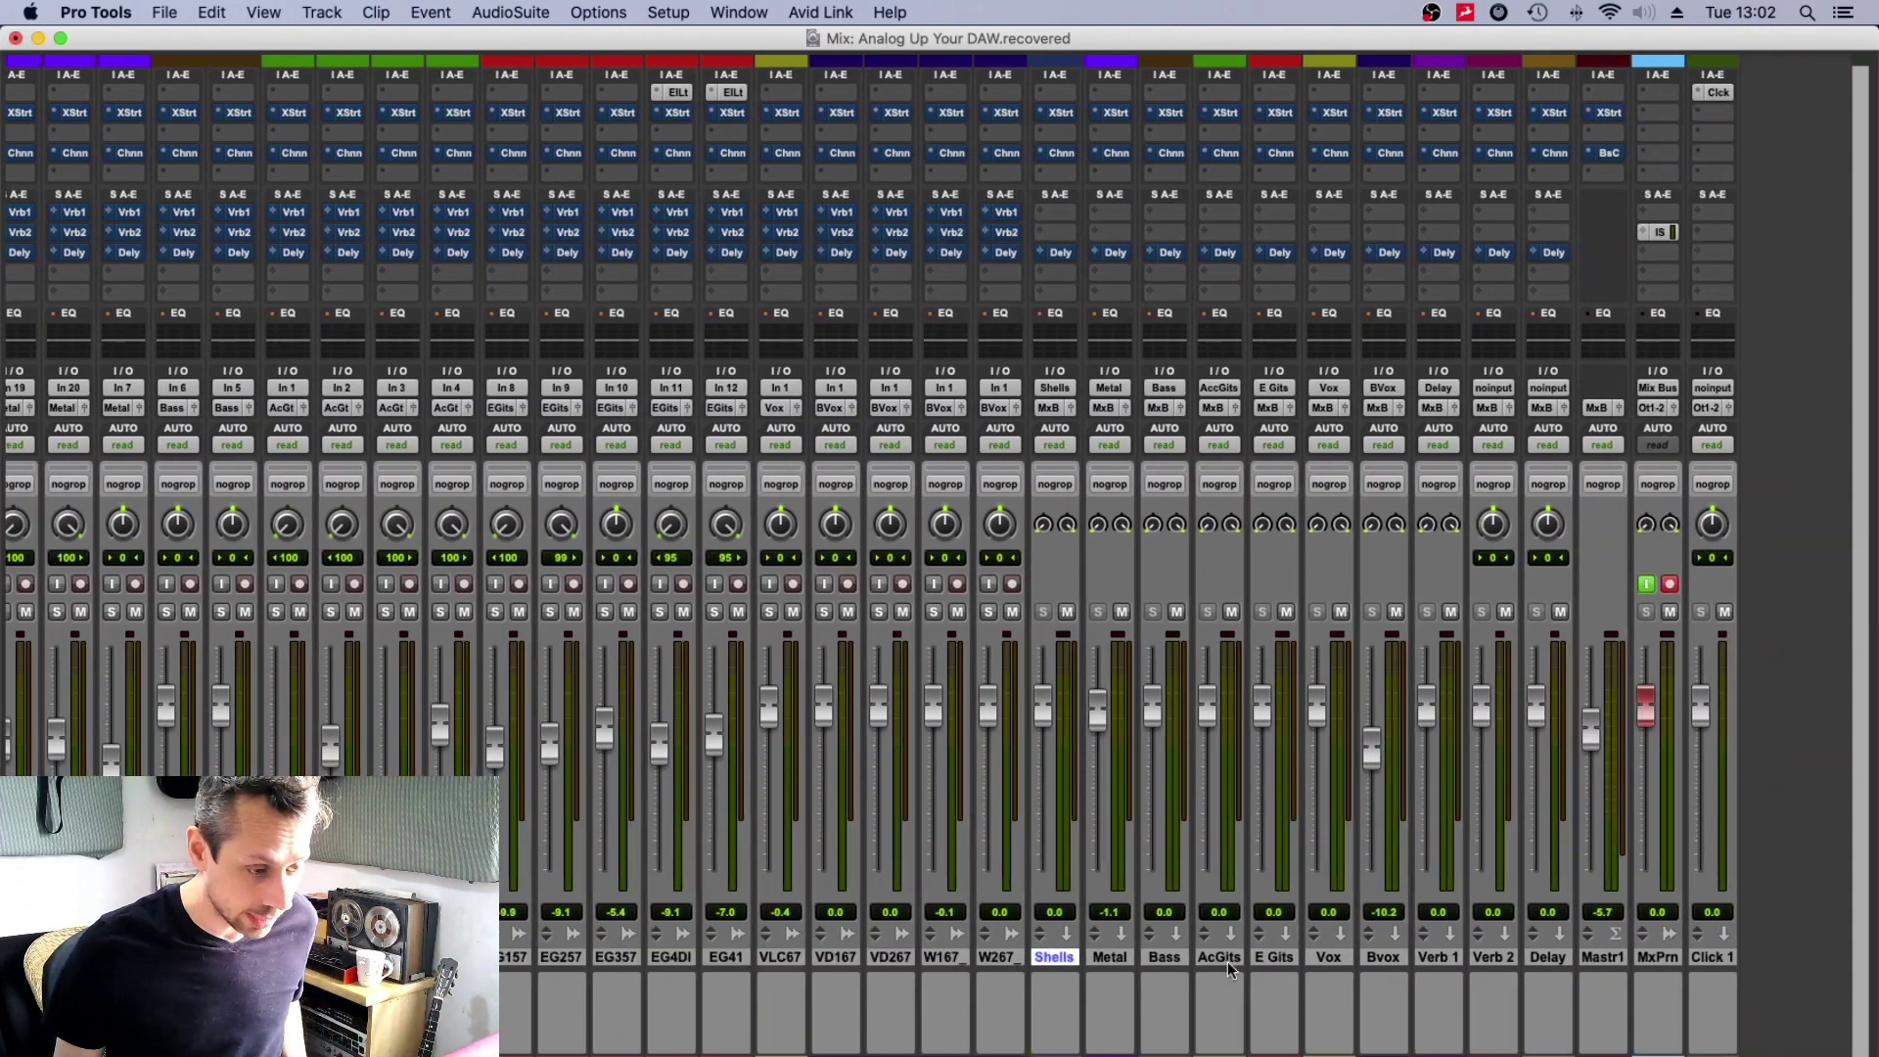
pyautogui.keyDown('shift'); pyautogui.click(1540, 959); pyautogui.keyUp('shift')
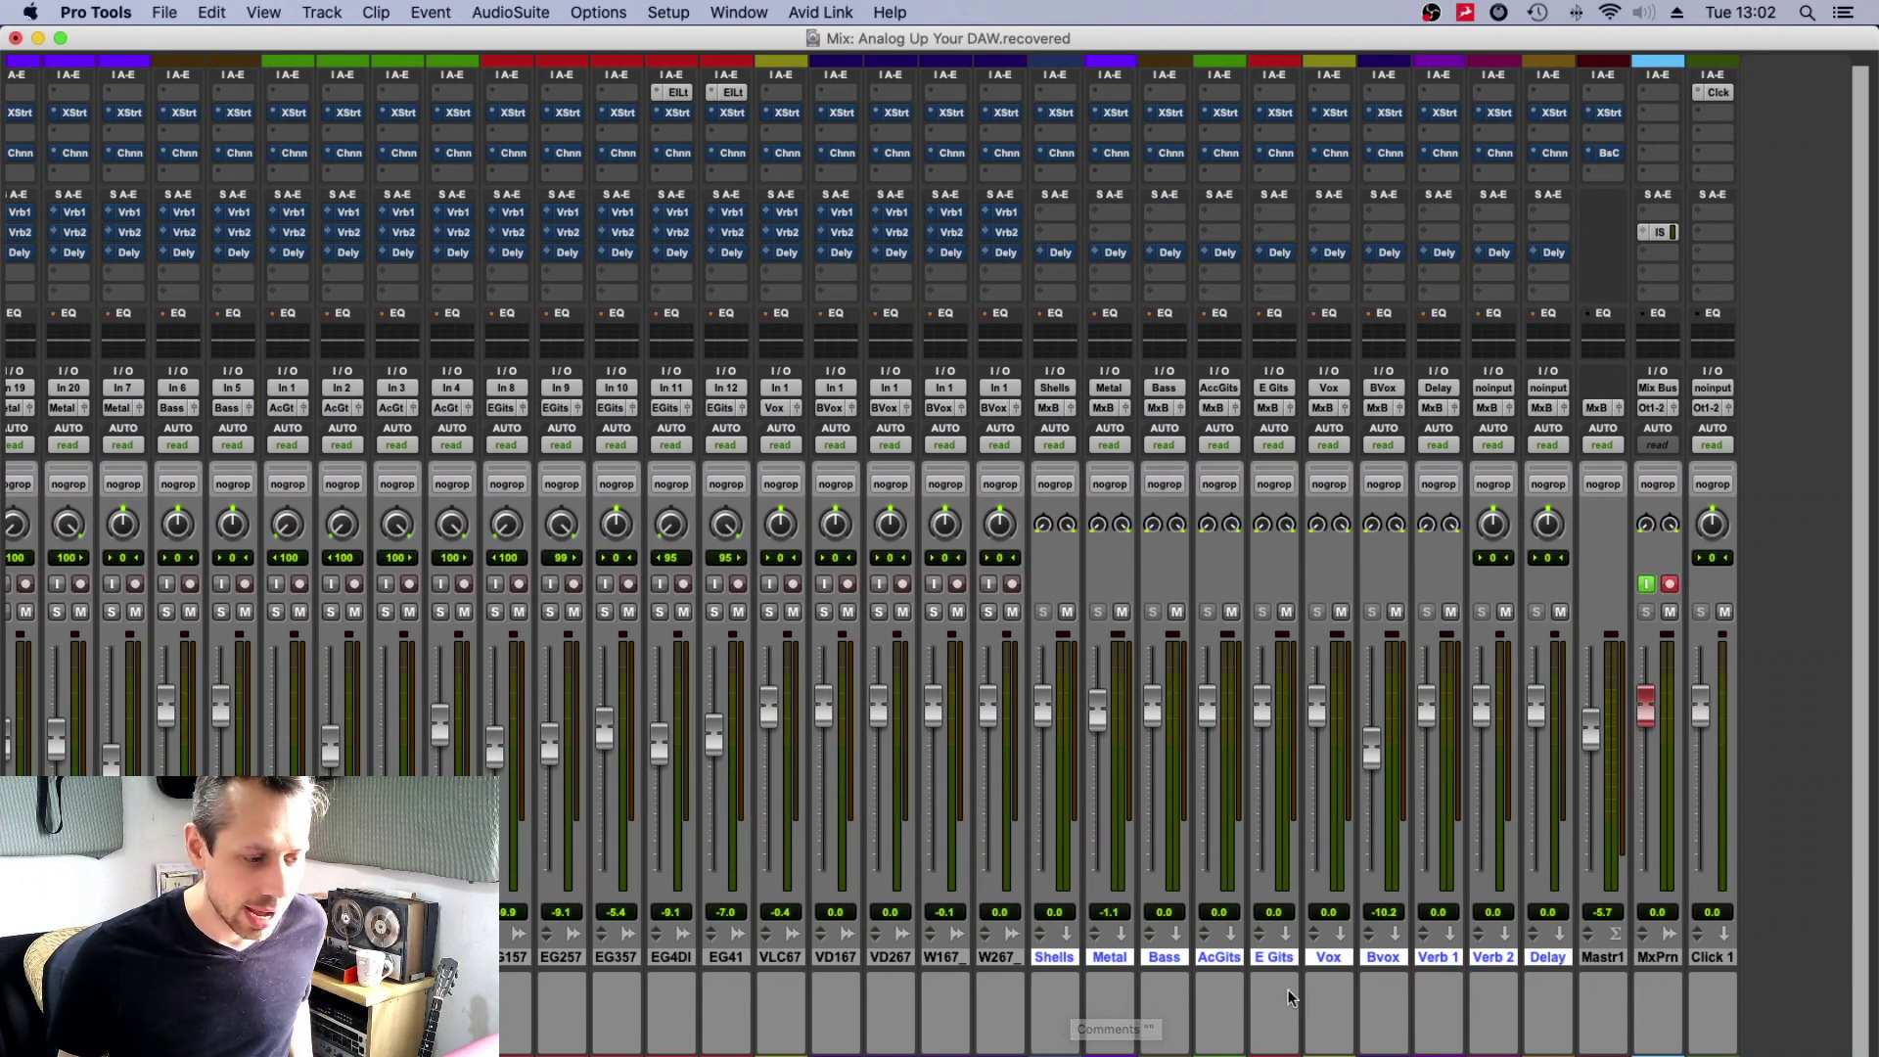
pyautogui.click(1616, 960)
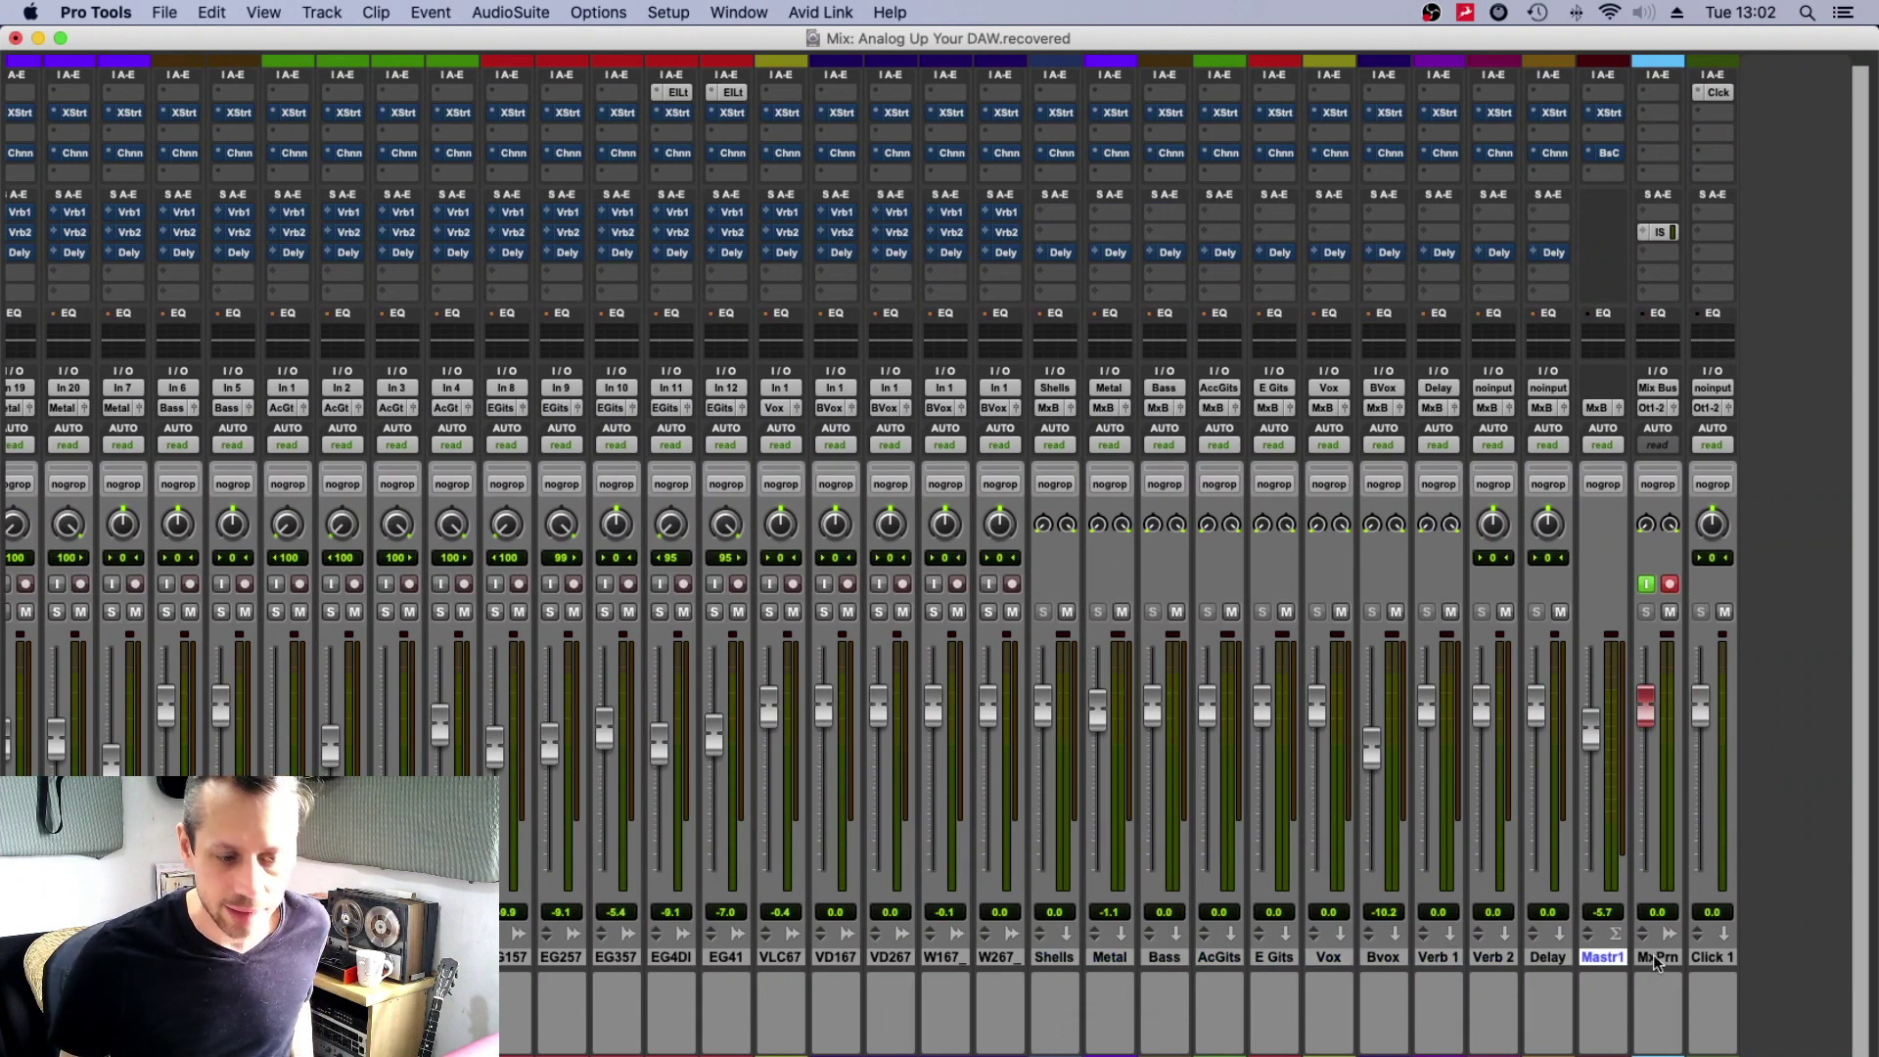
pyautogui.click(1655, 957)
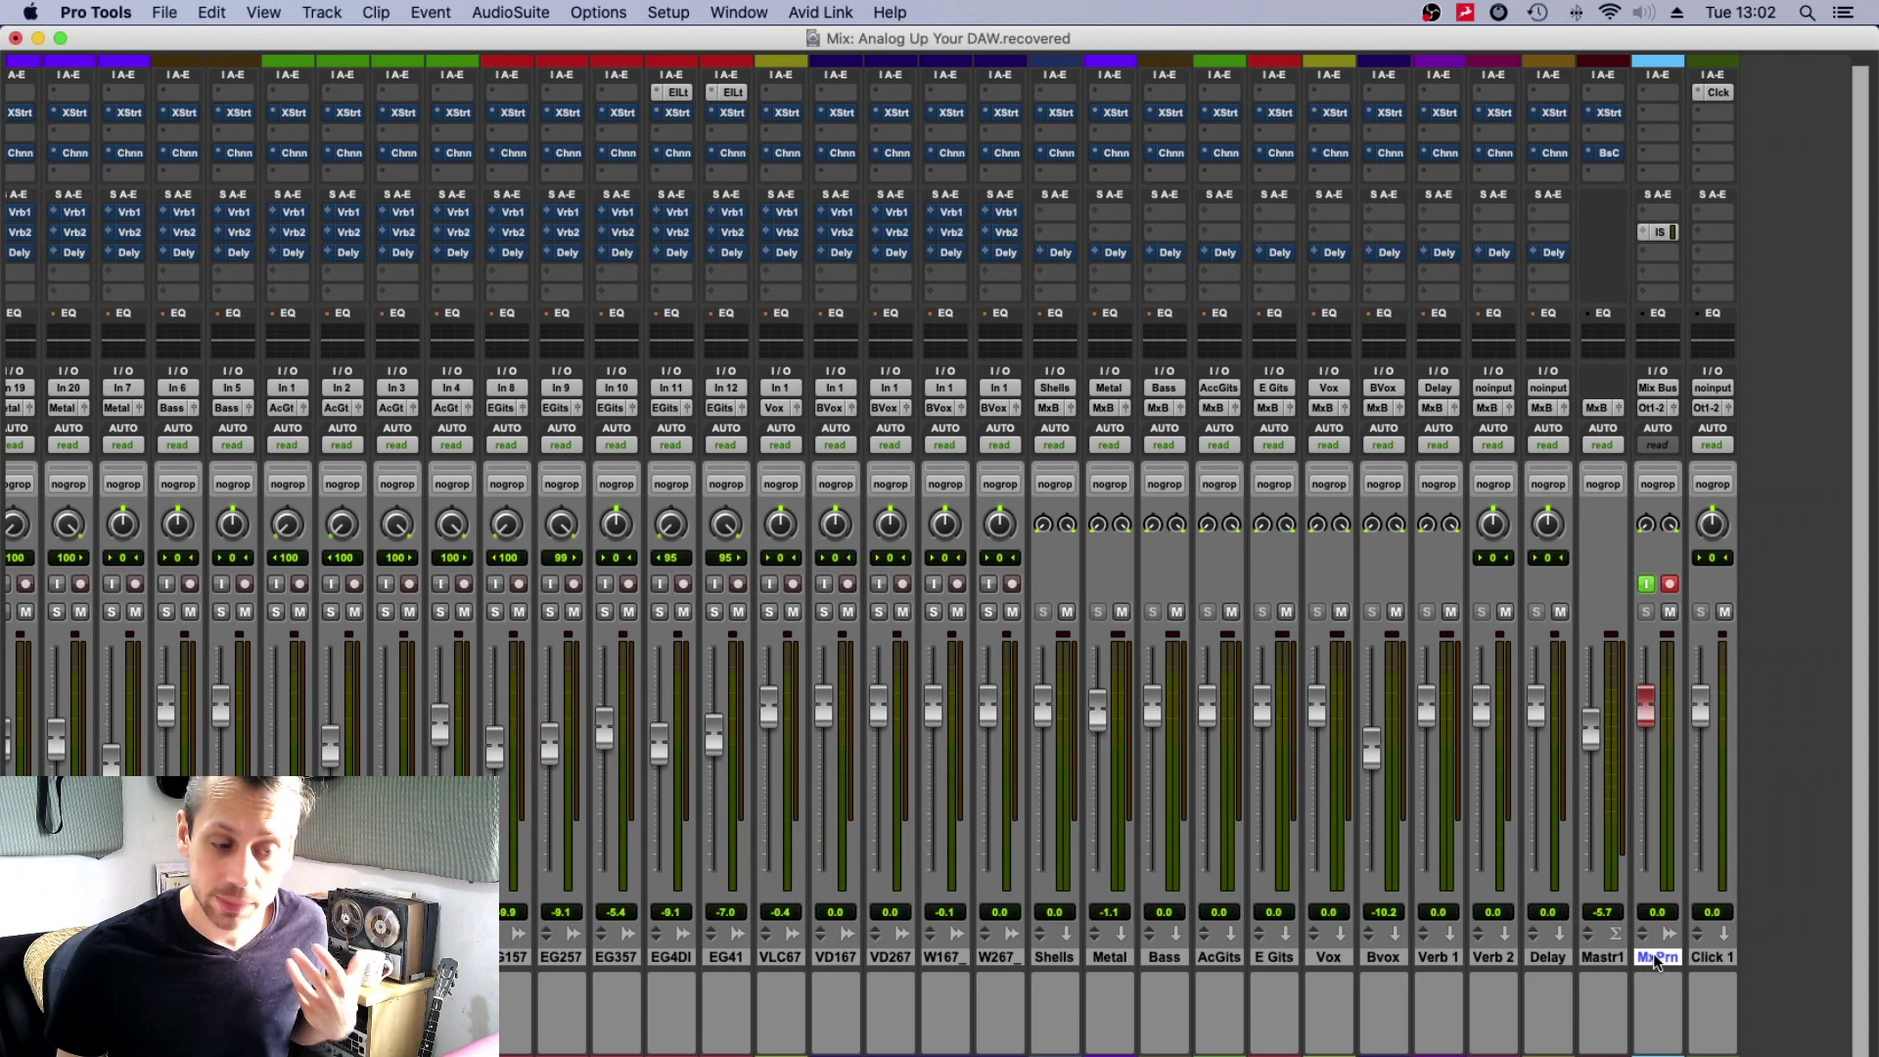
# Toggle to the Edit window and back to the Mix window.
pyautogui.press('super+equal')
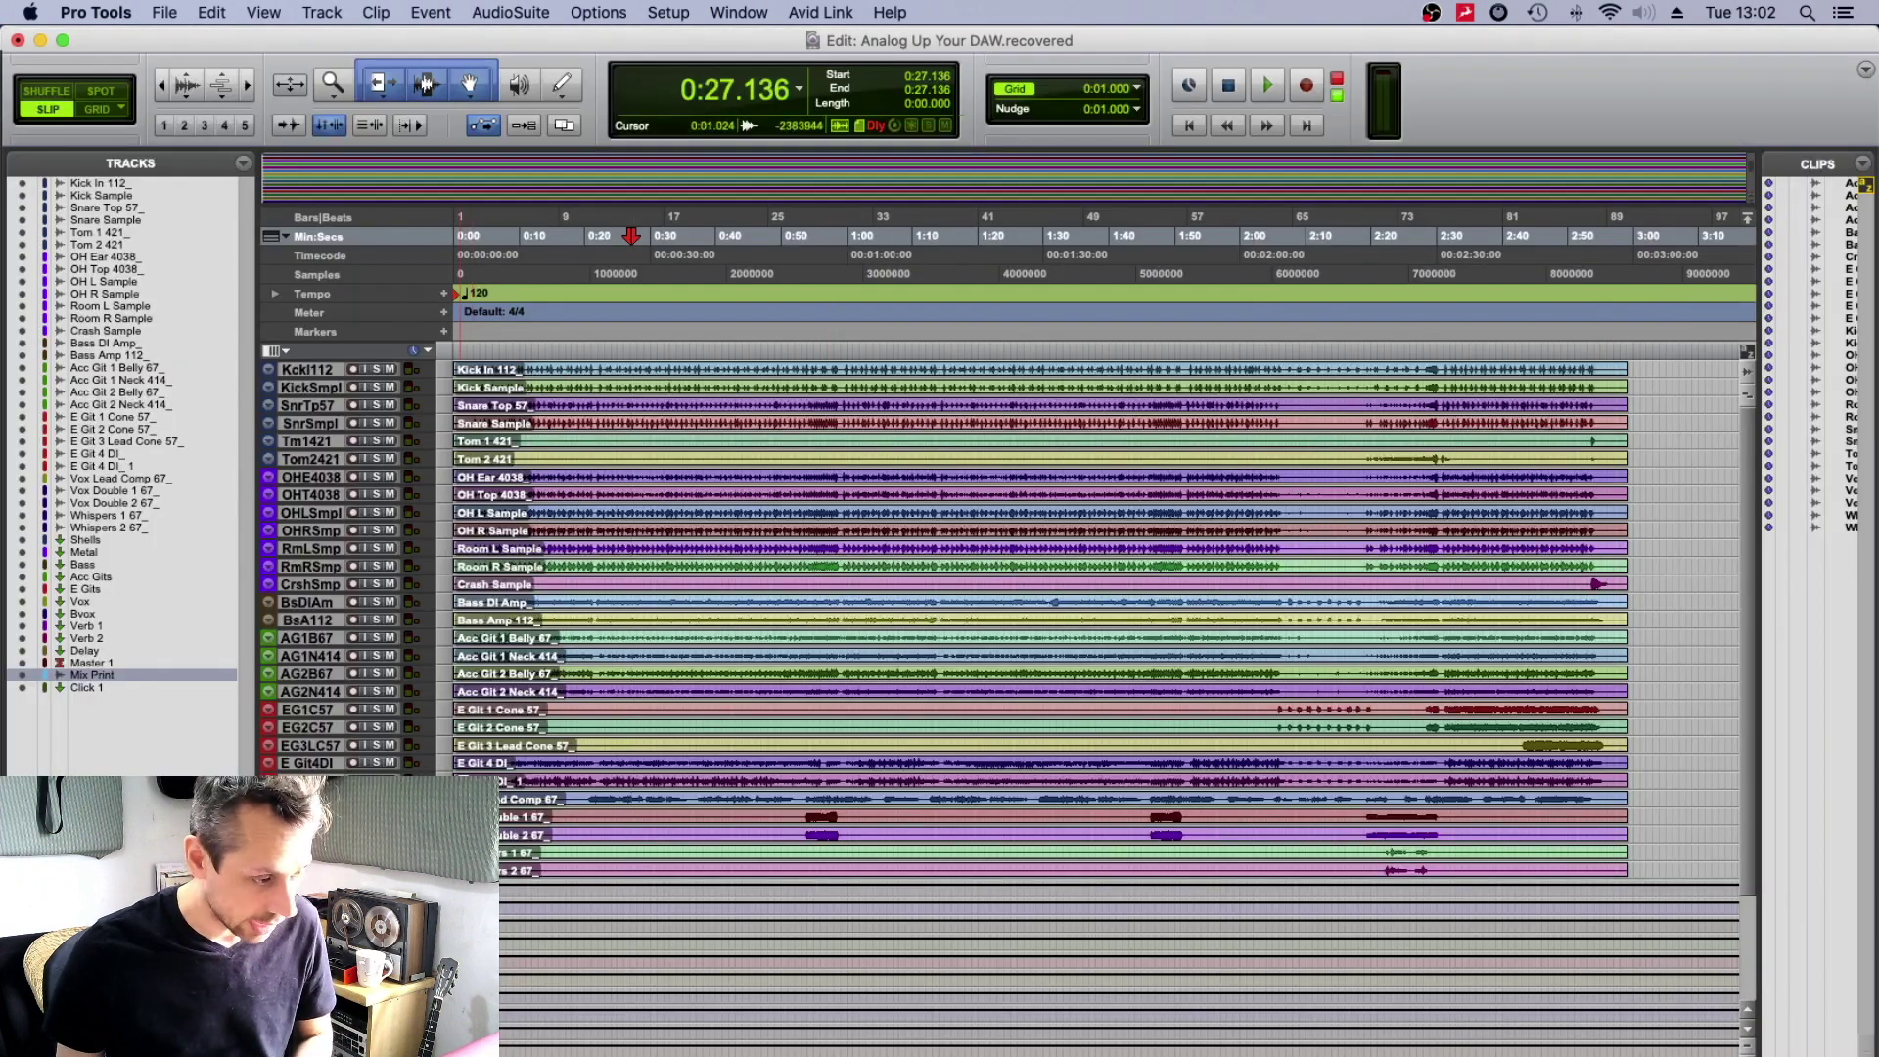
pyautogui.press('super+equal')
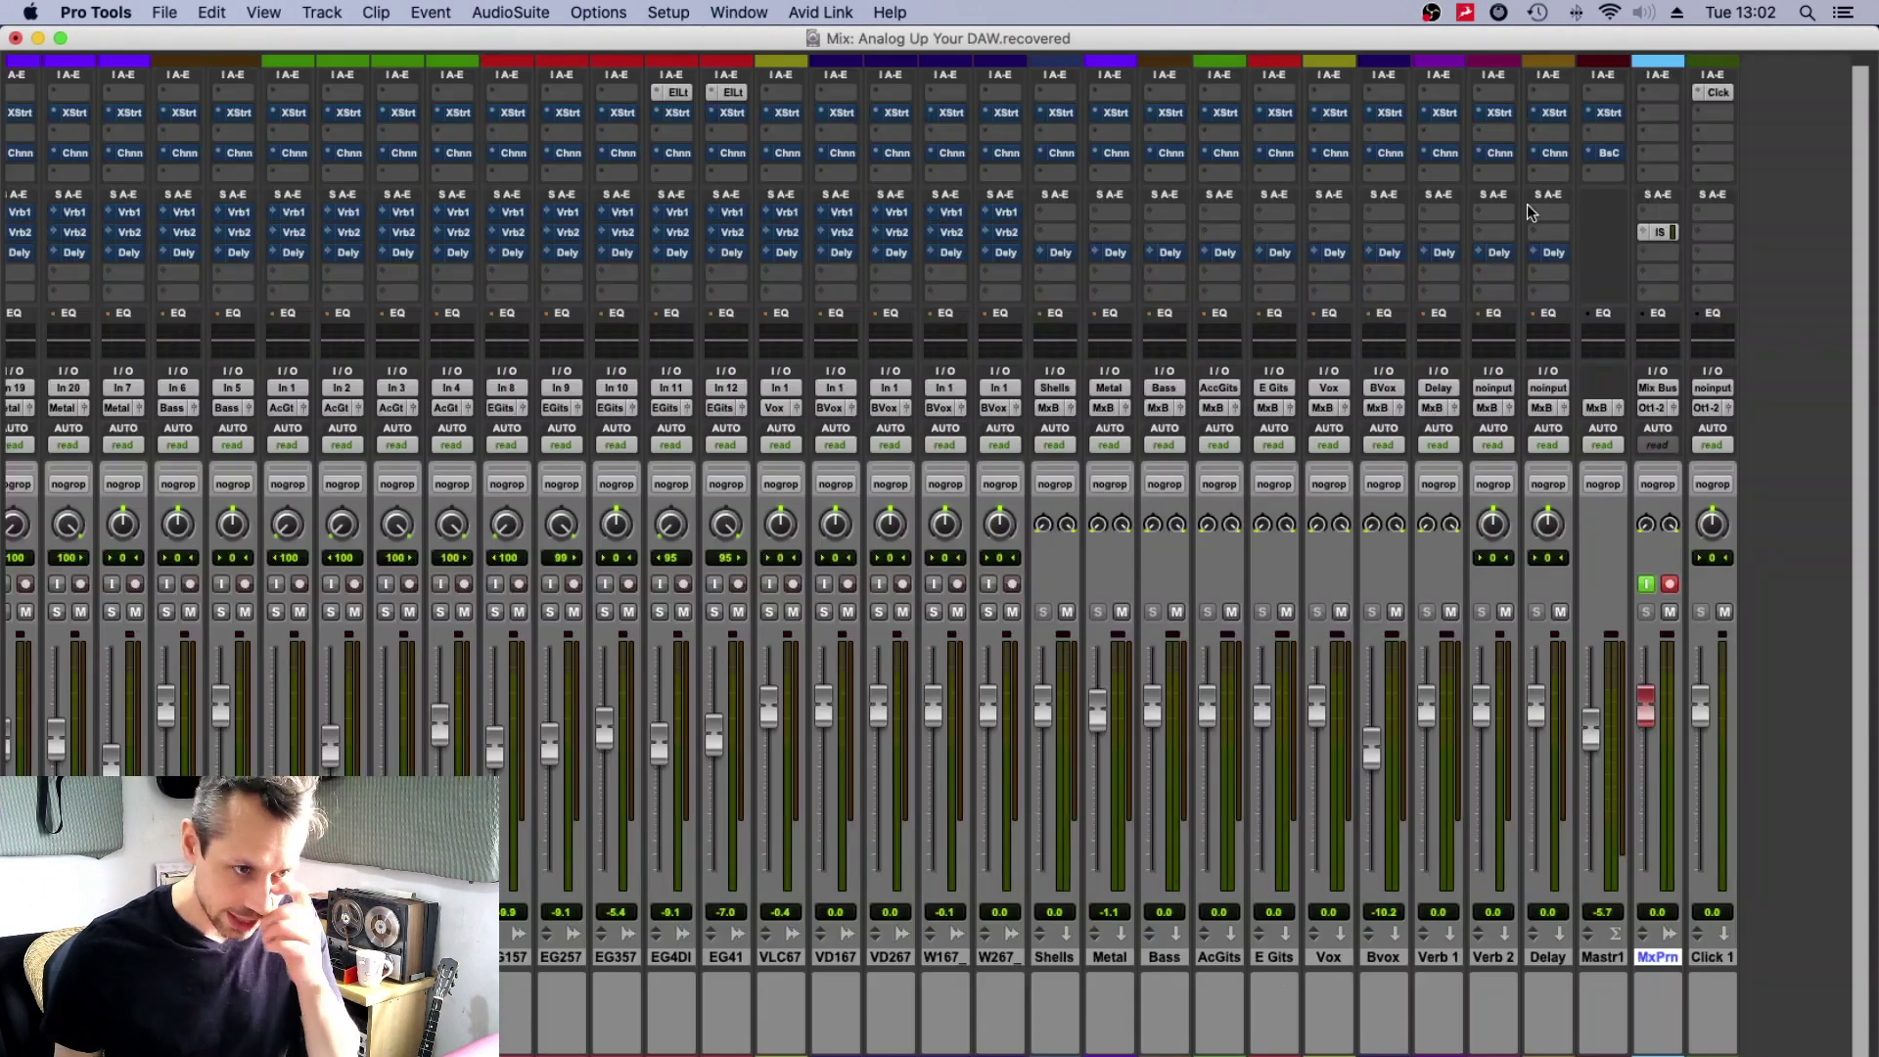
pyautogui.hscroll(-10, 1191, 262)
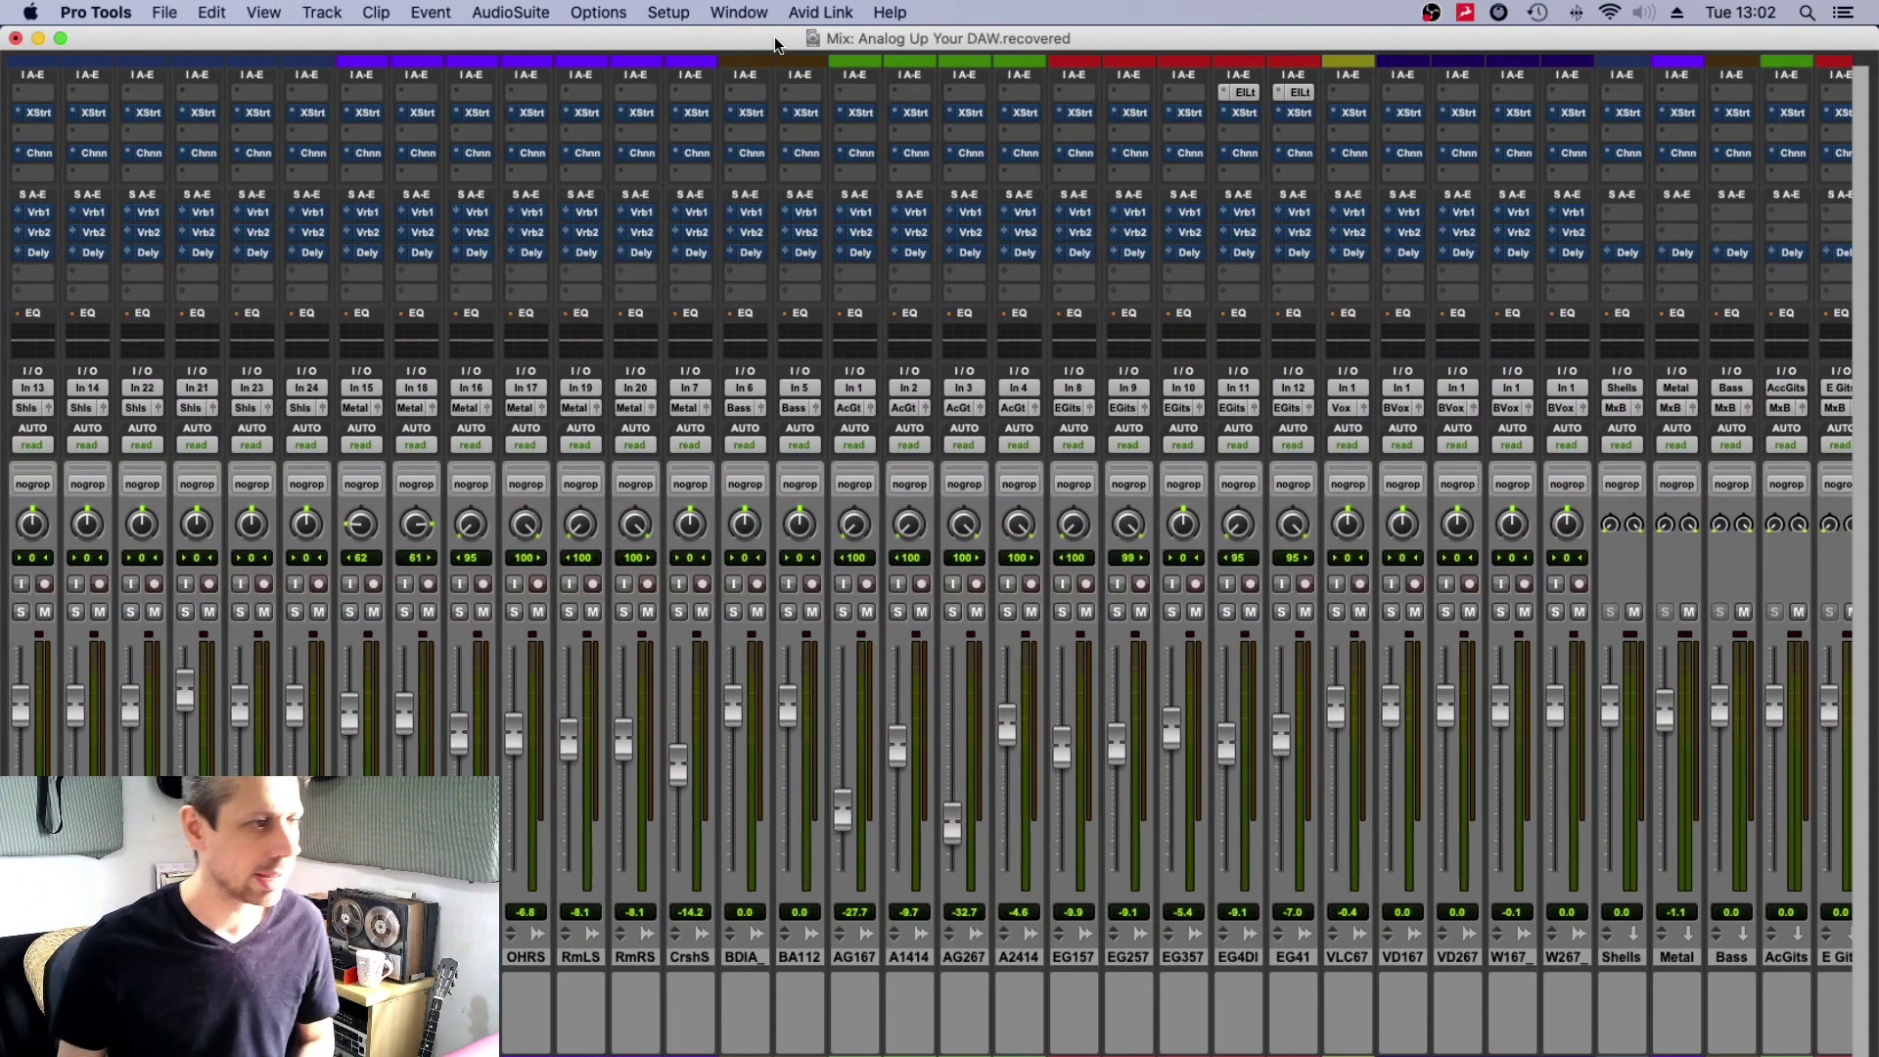
pyautogui.click(668, 12)
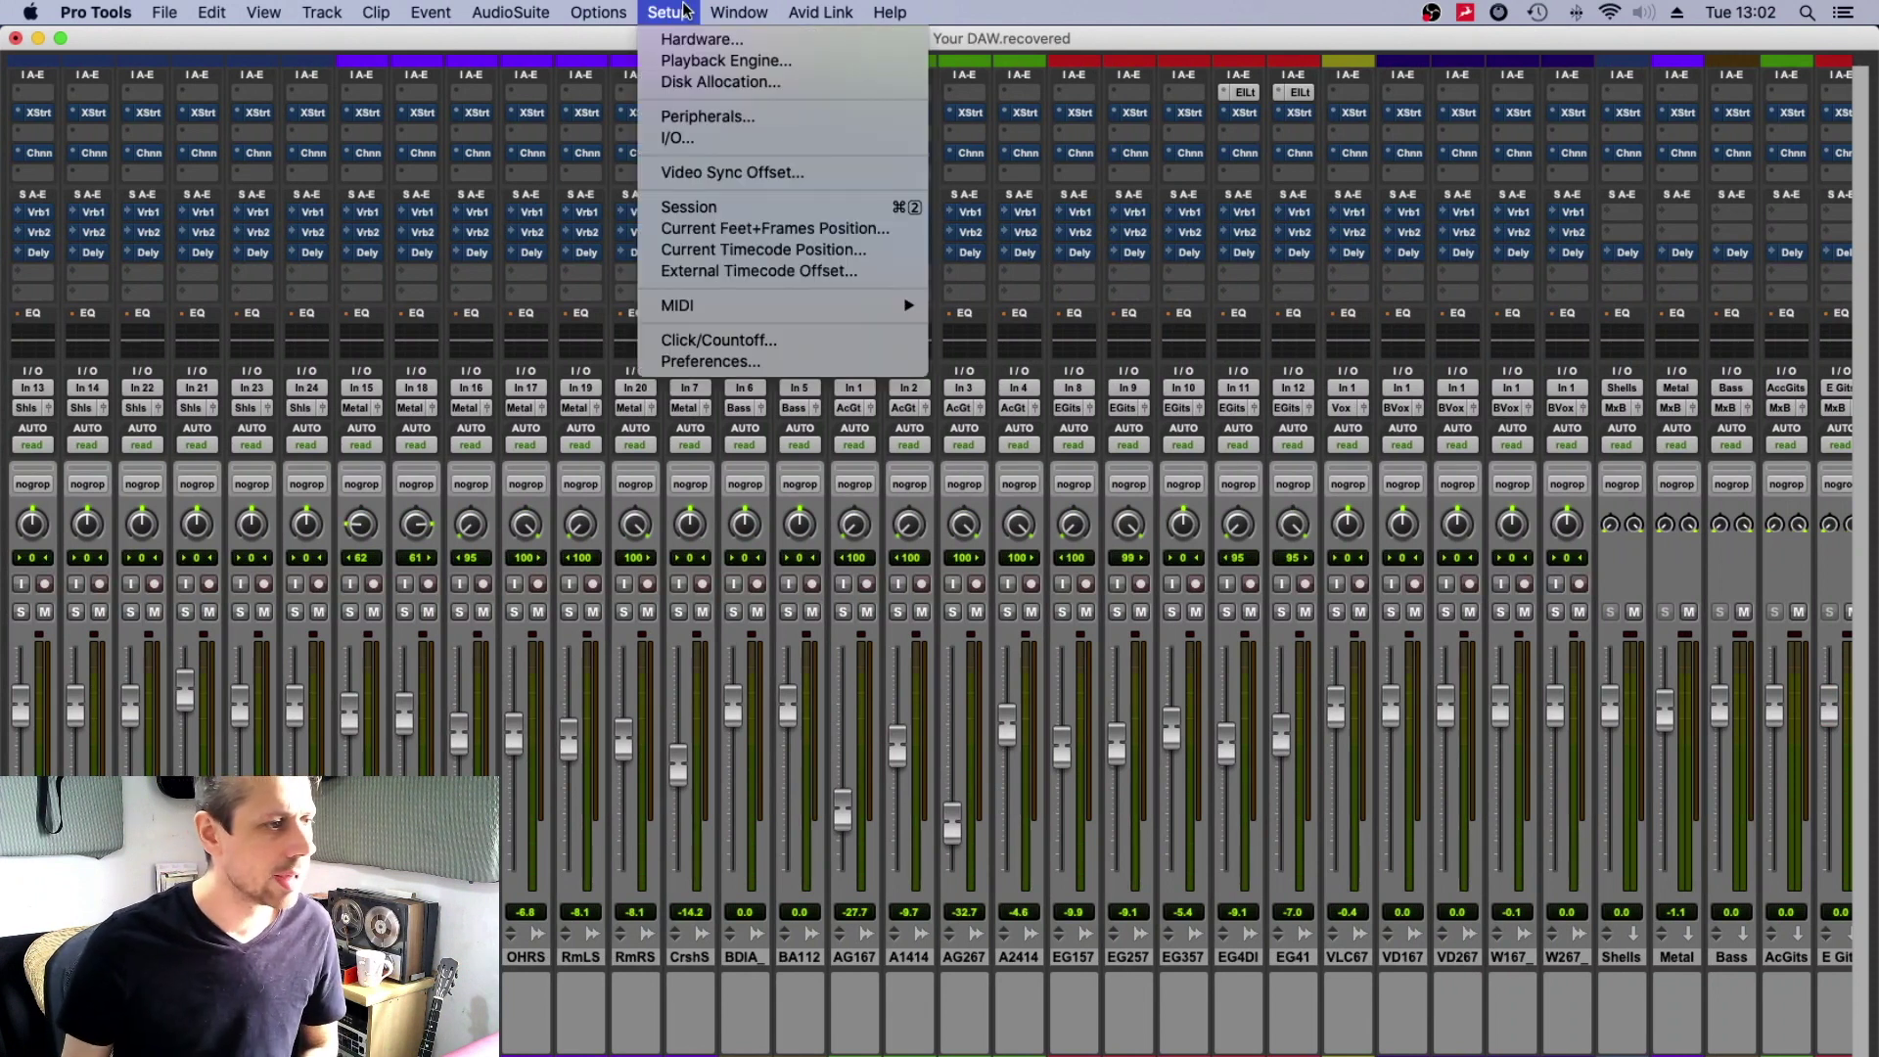
pyautogui.click(738, 139)
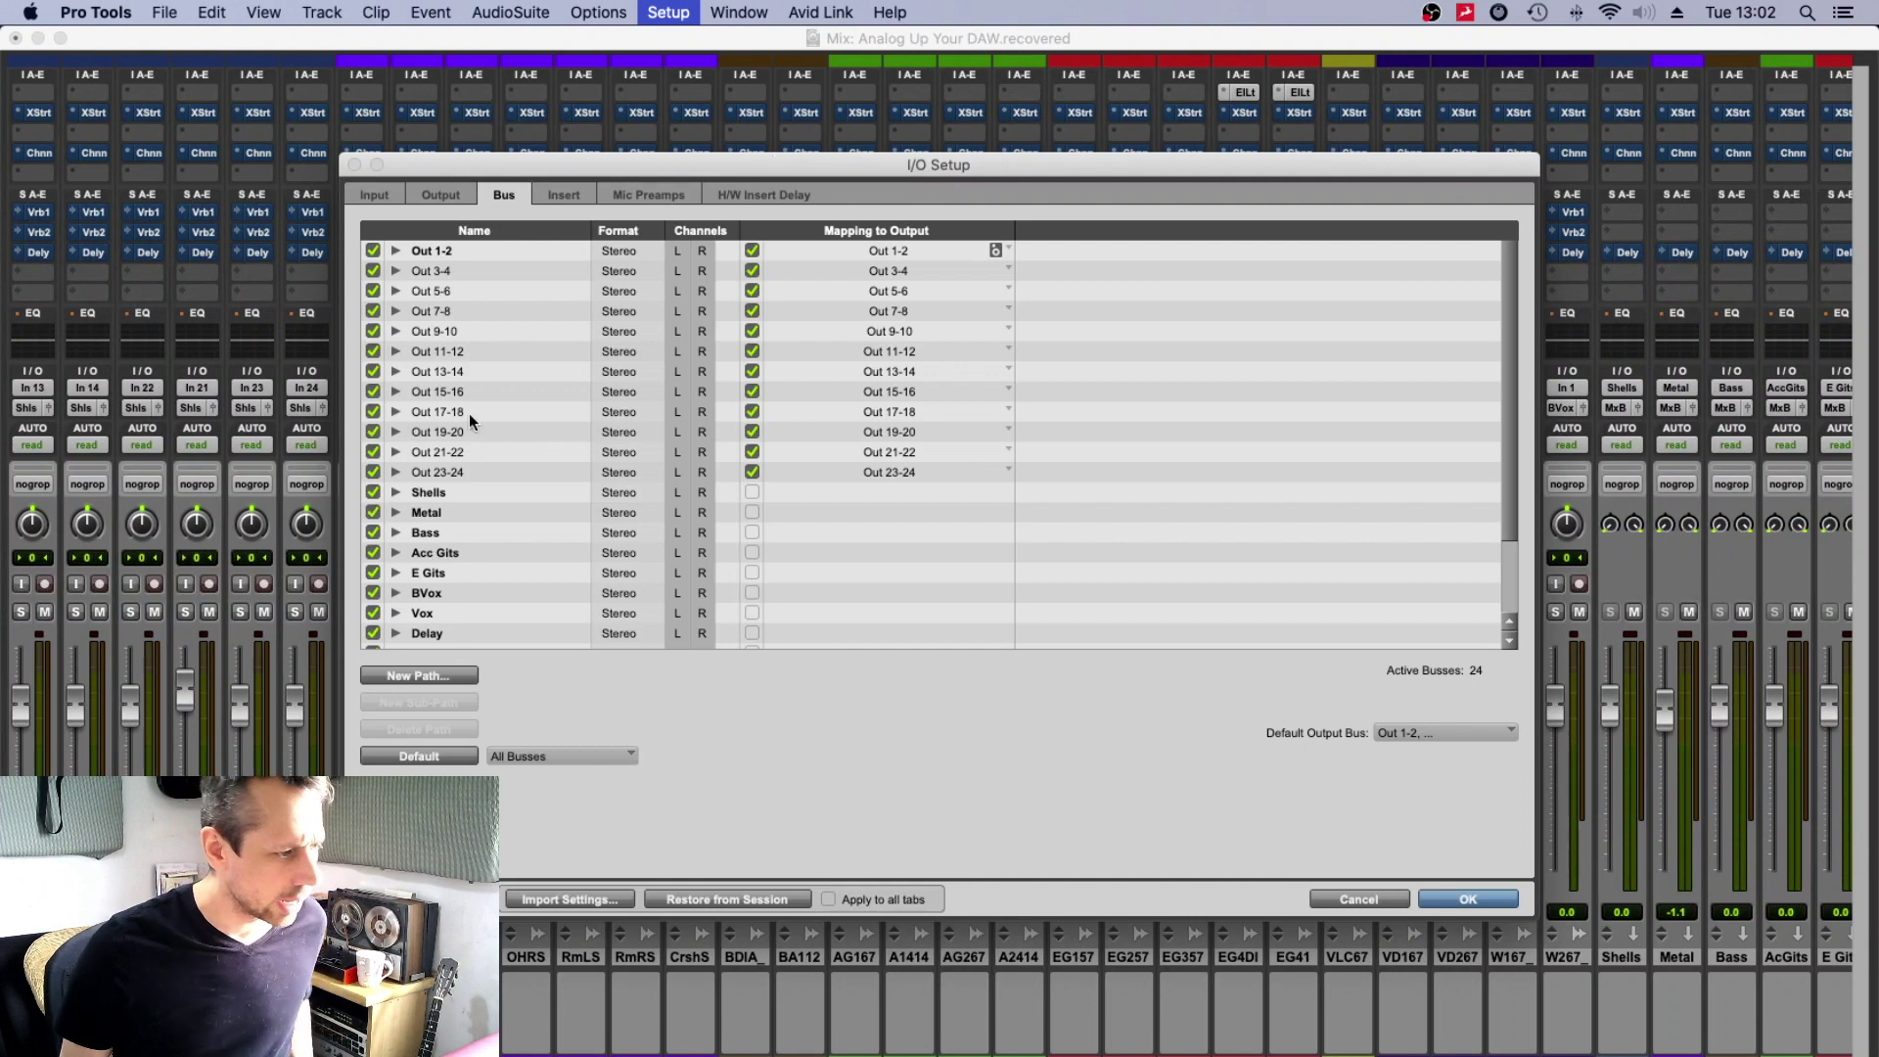
pyautogui.moveTo(624, 165); pyautogui.dragTo(799, 137)
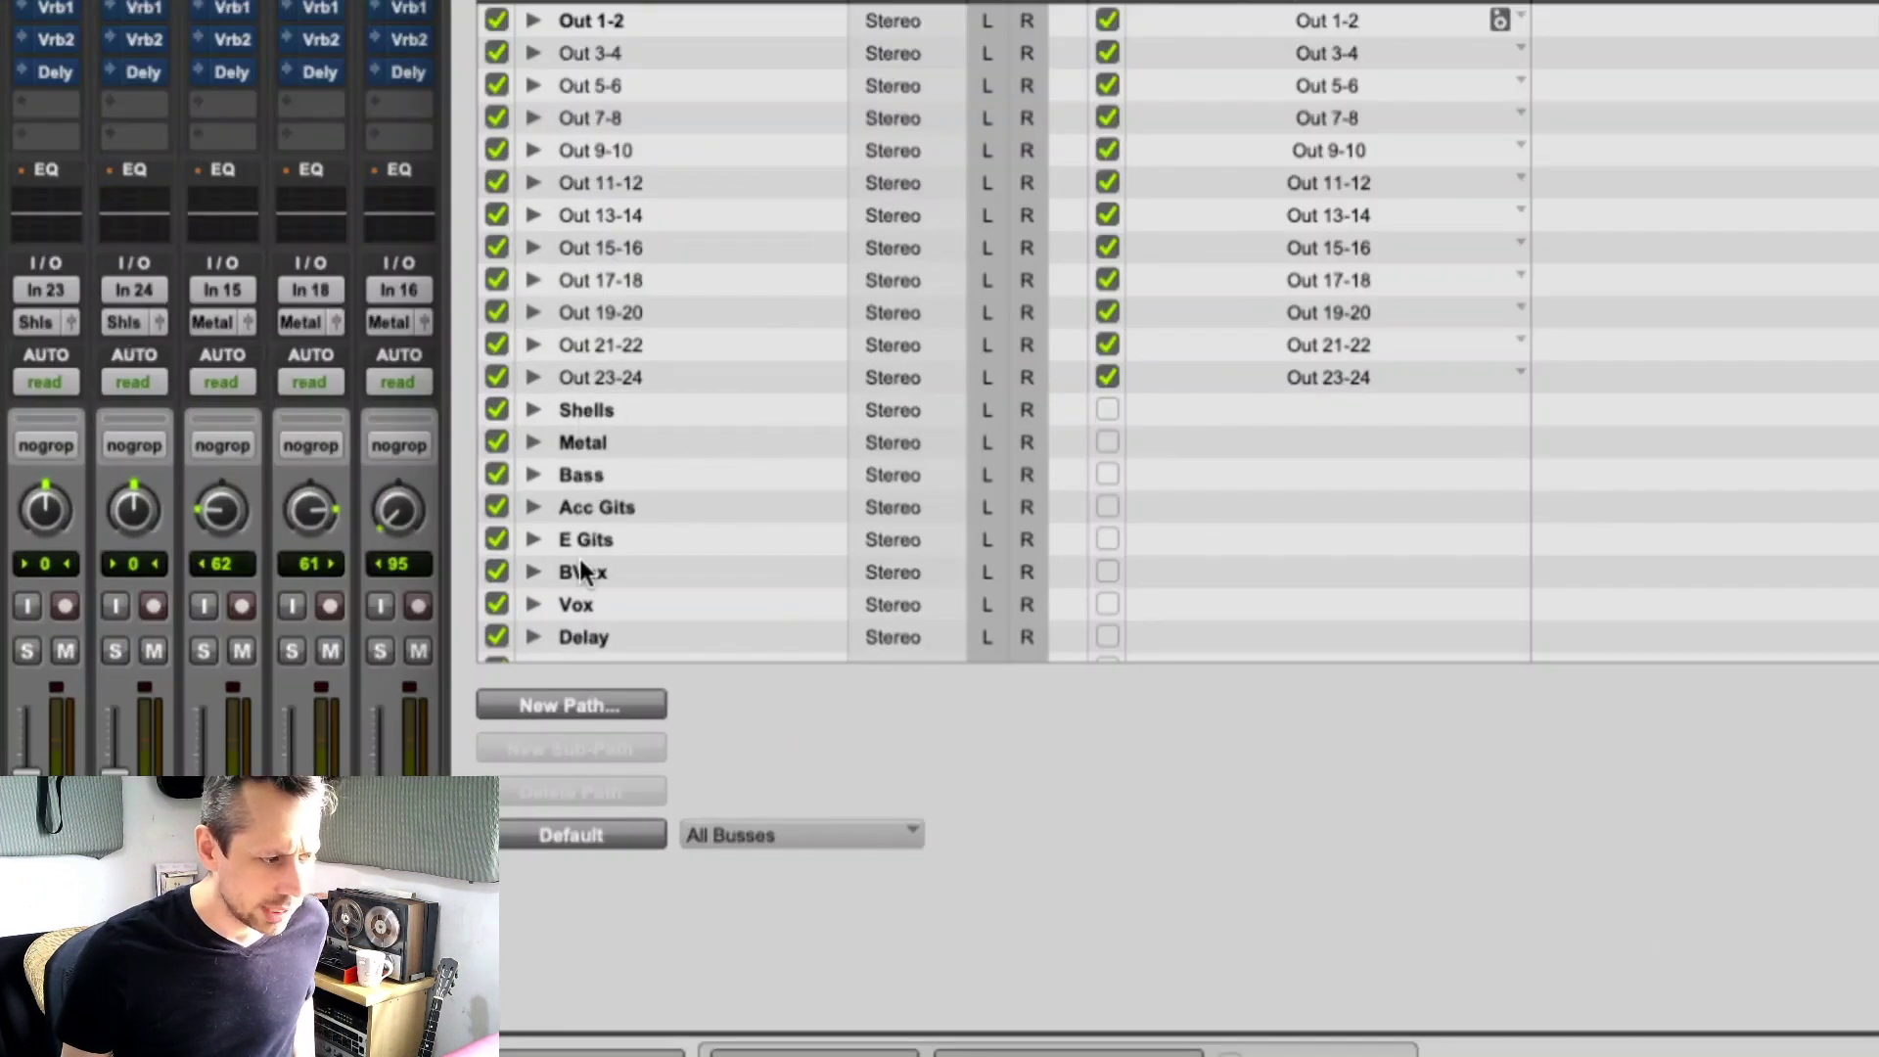
pyautogui.scroll(-3, 581, 564)
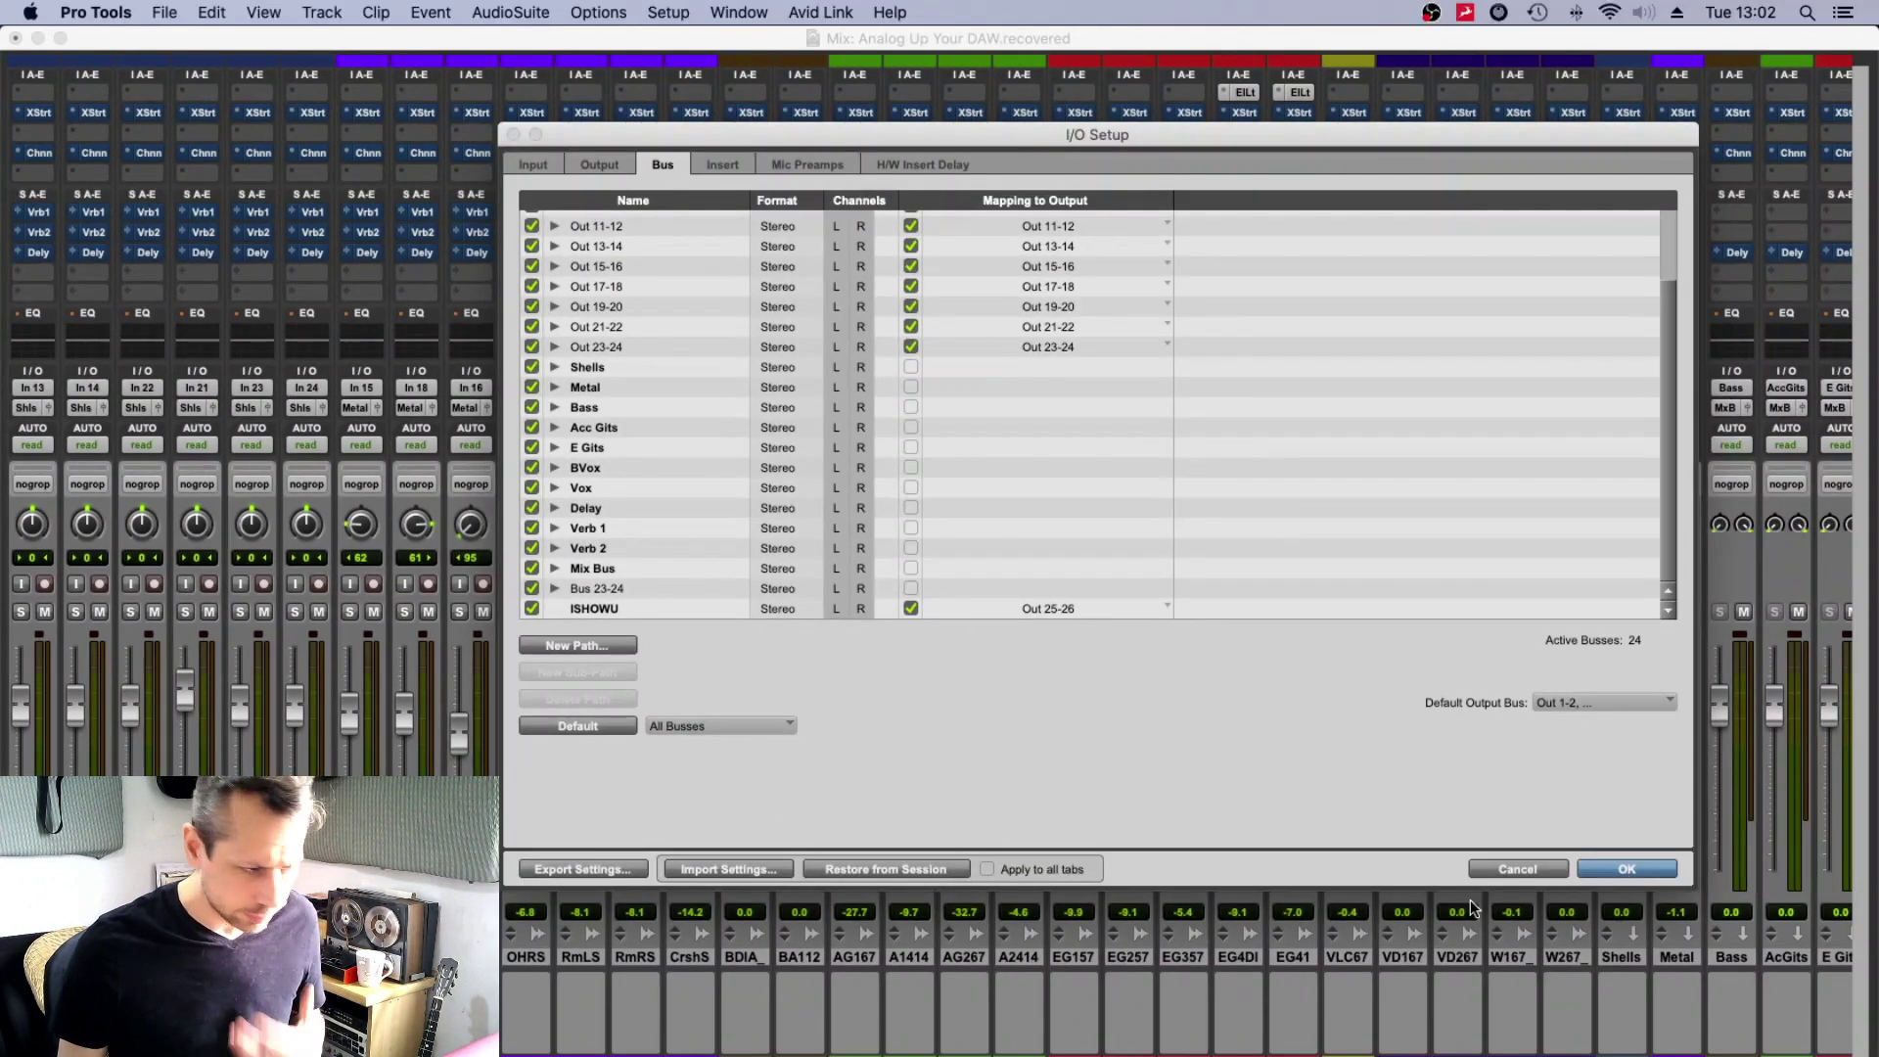
pyautogui.press('Return')
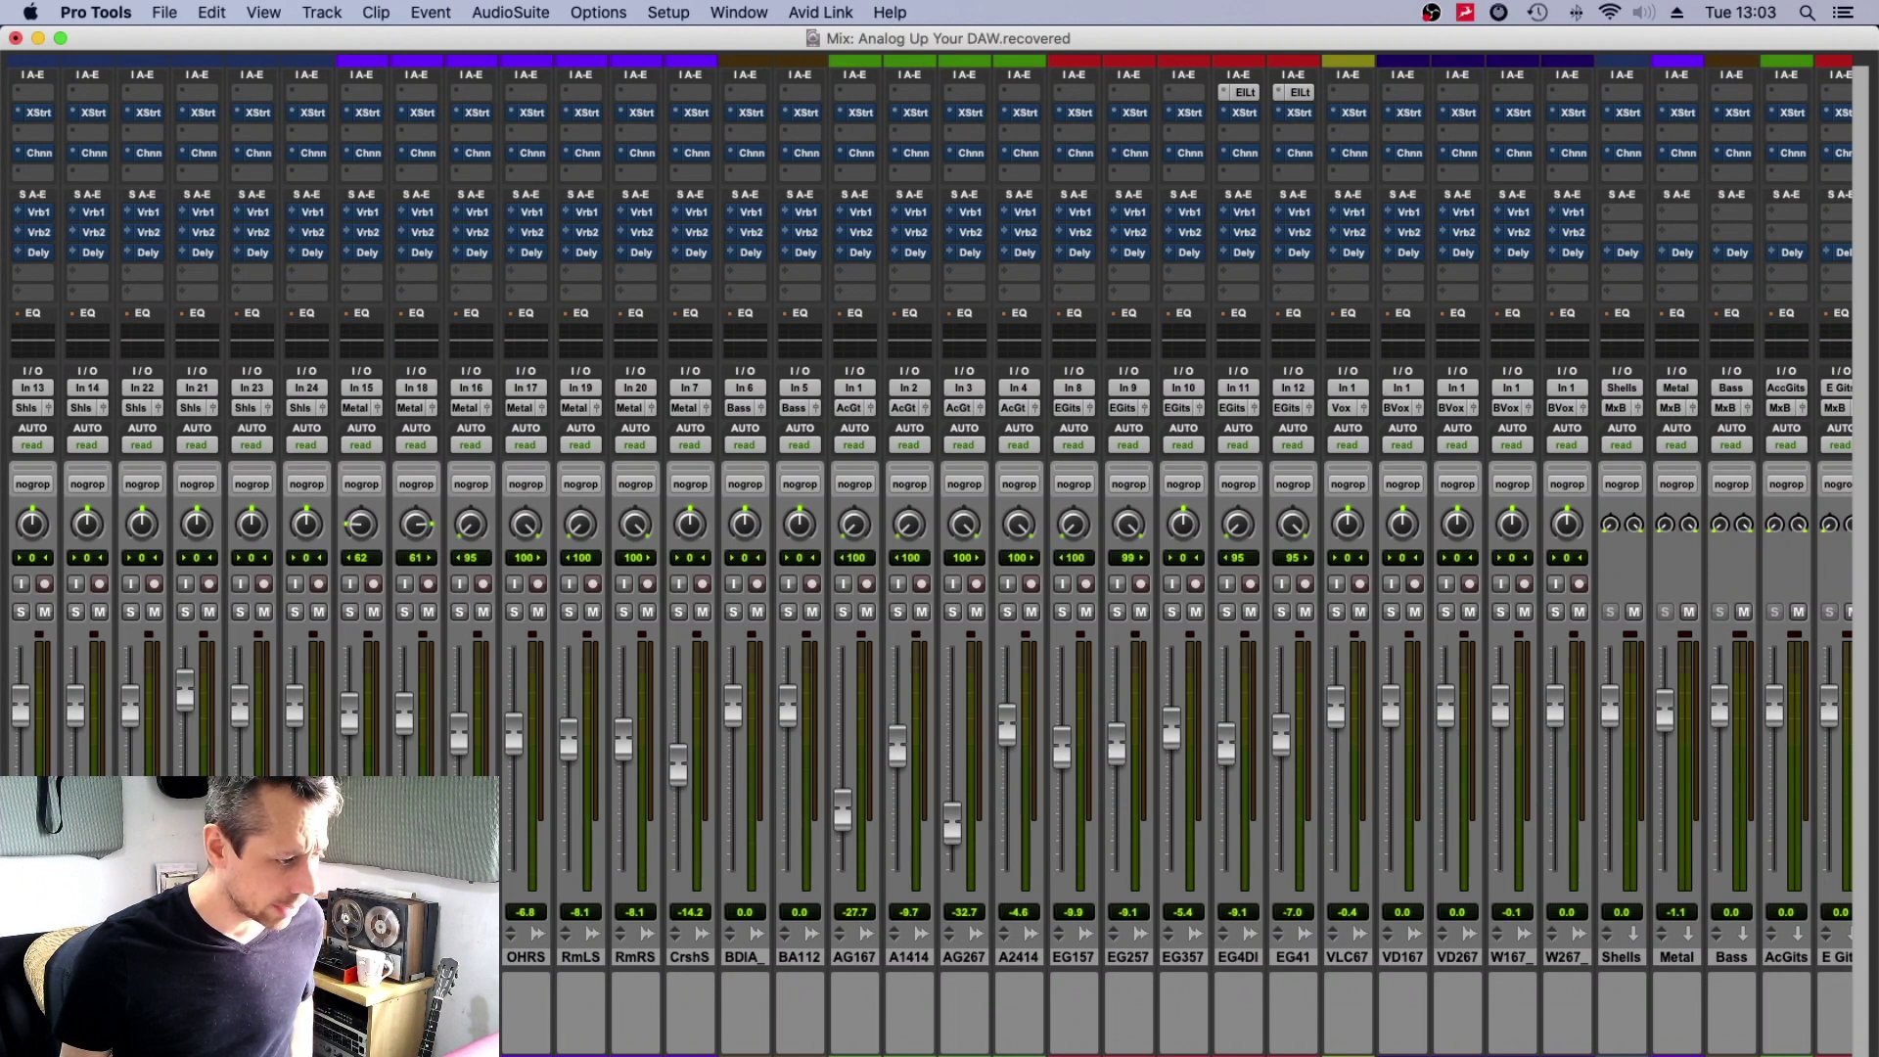
pyautogui.click(78, 409)
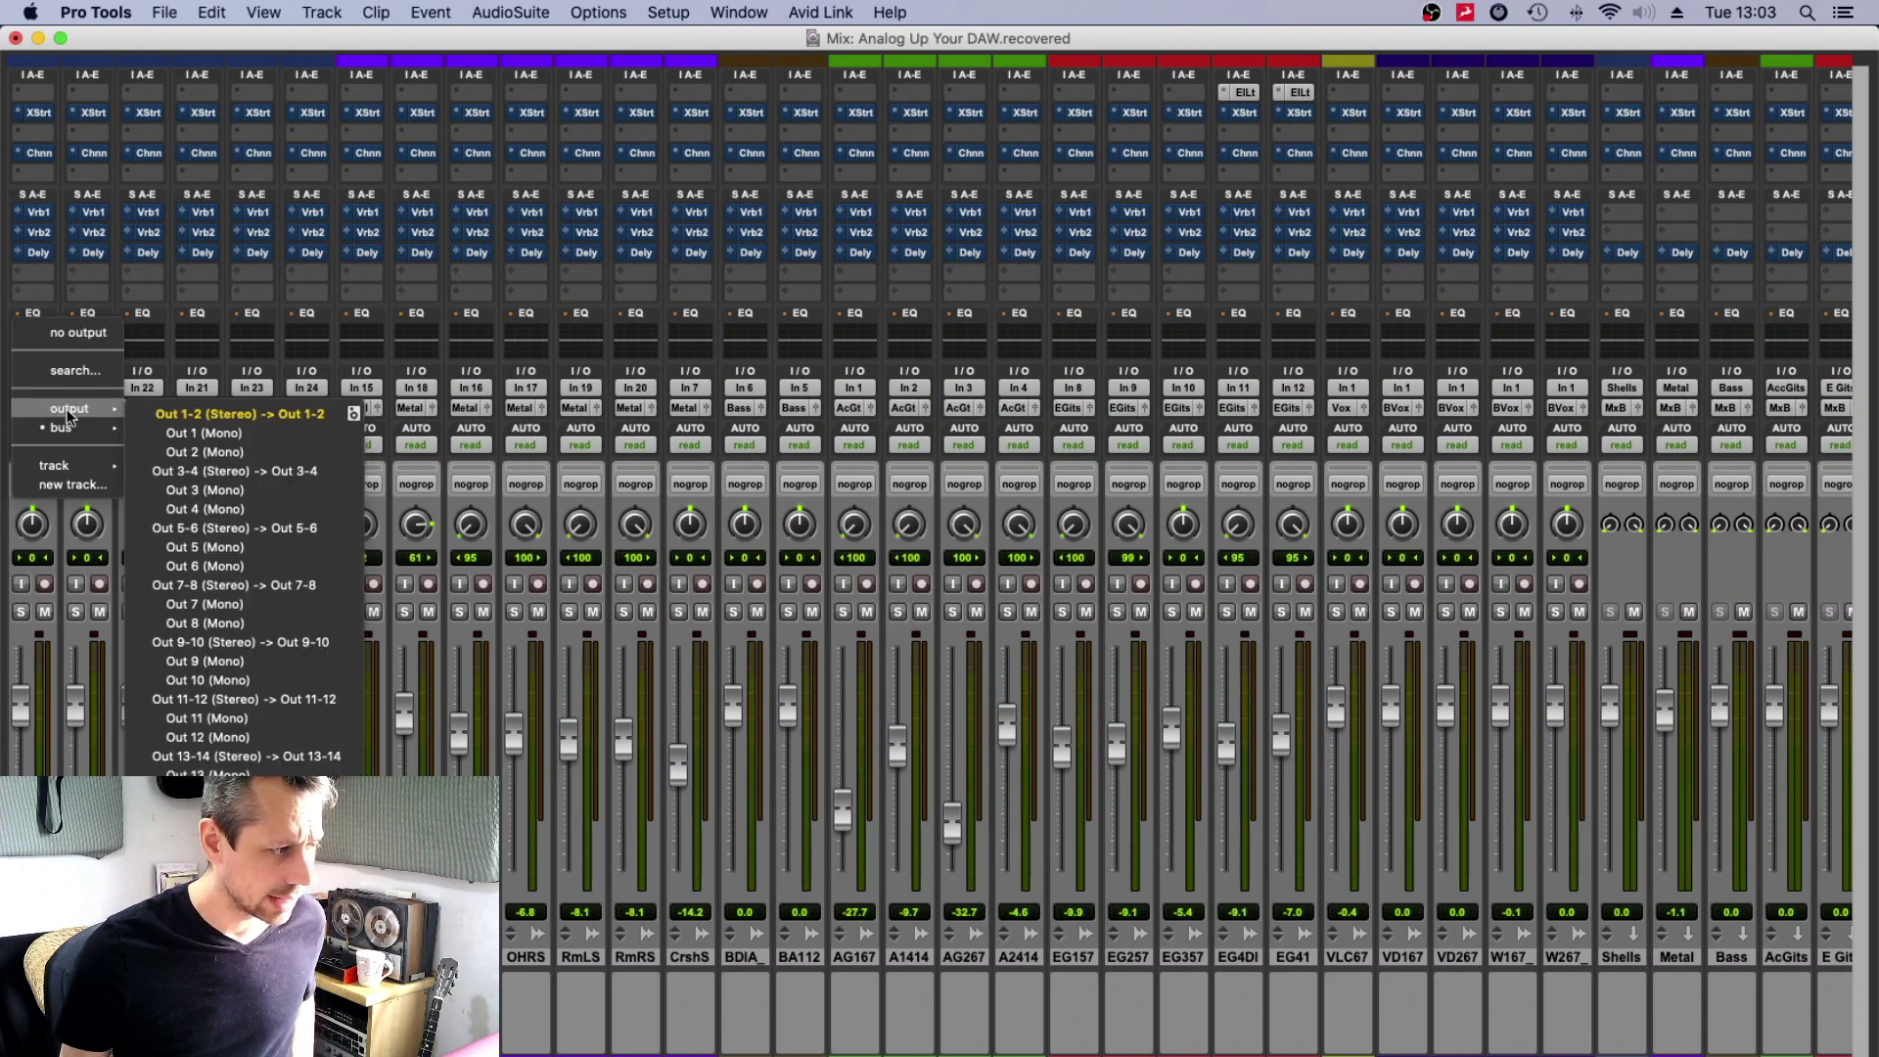
pyautogui.moveTo(76, 426)
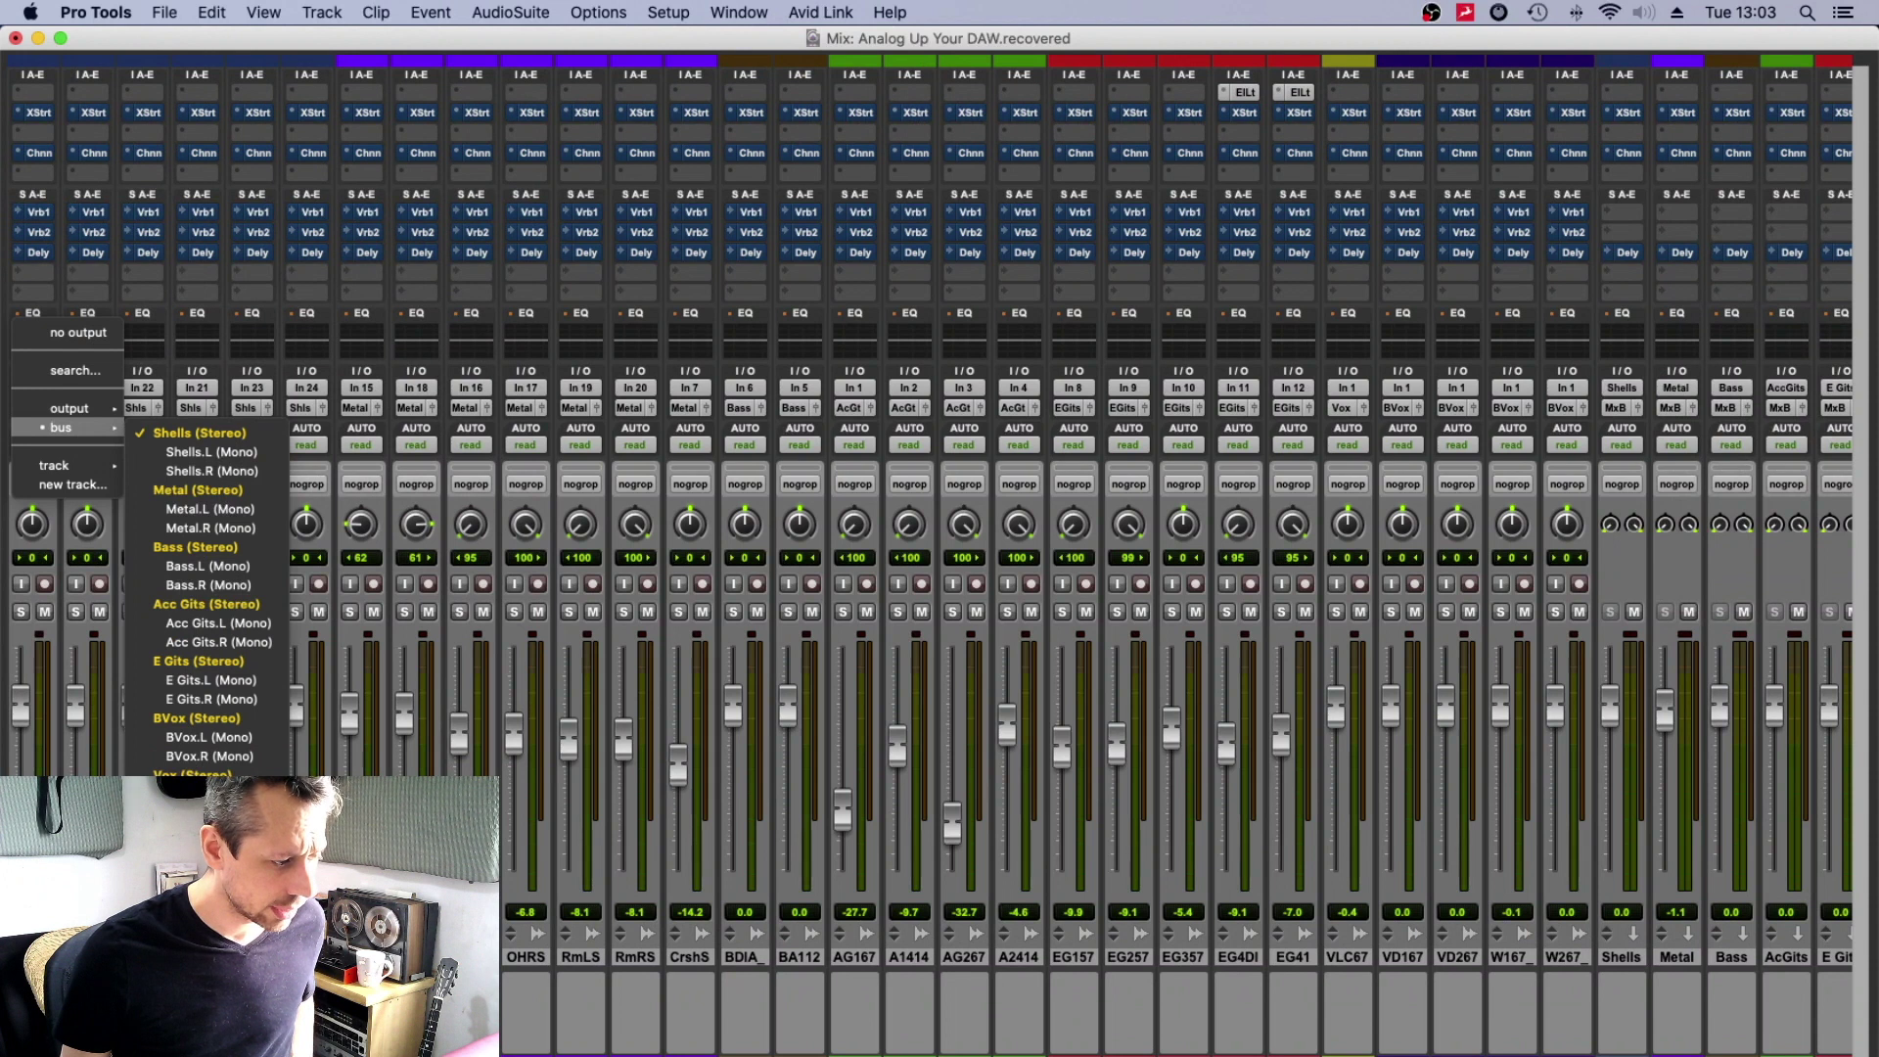
pyautogui.click(1034, 279)
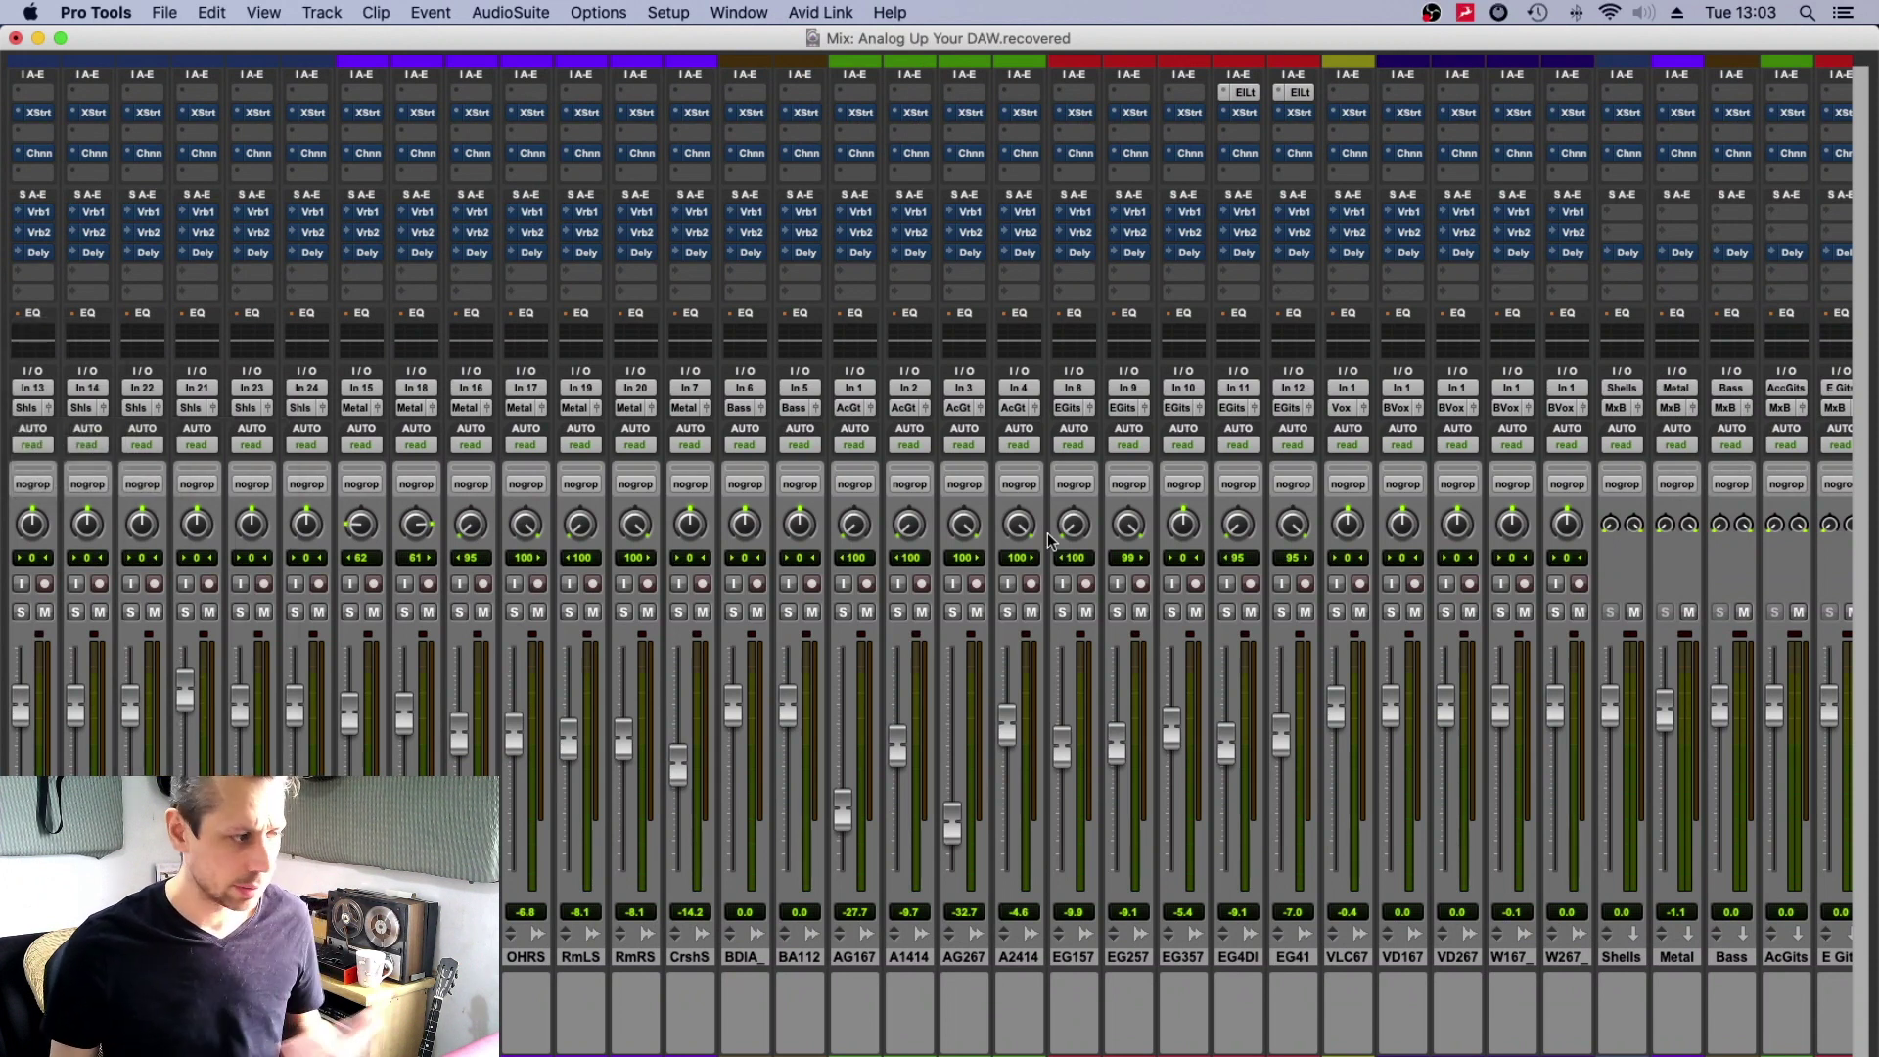
pyautogui.hscroll(5, 1046, 535)
pyautogui.hscroll(4, 1043, 538)
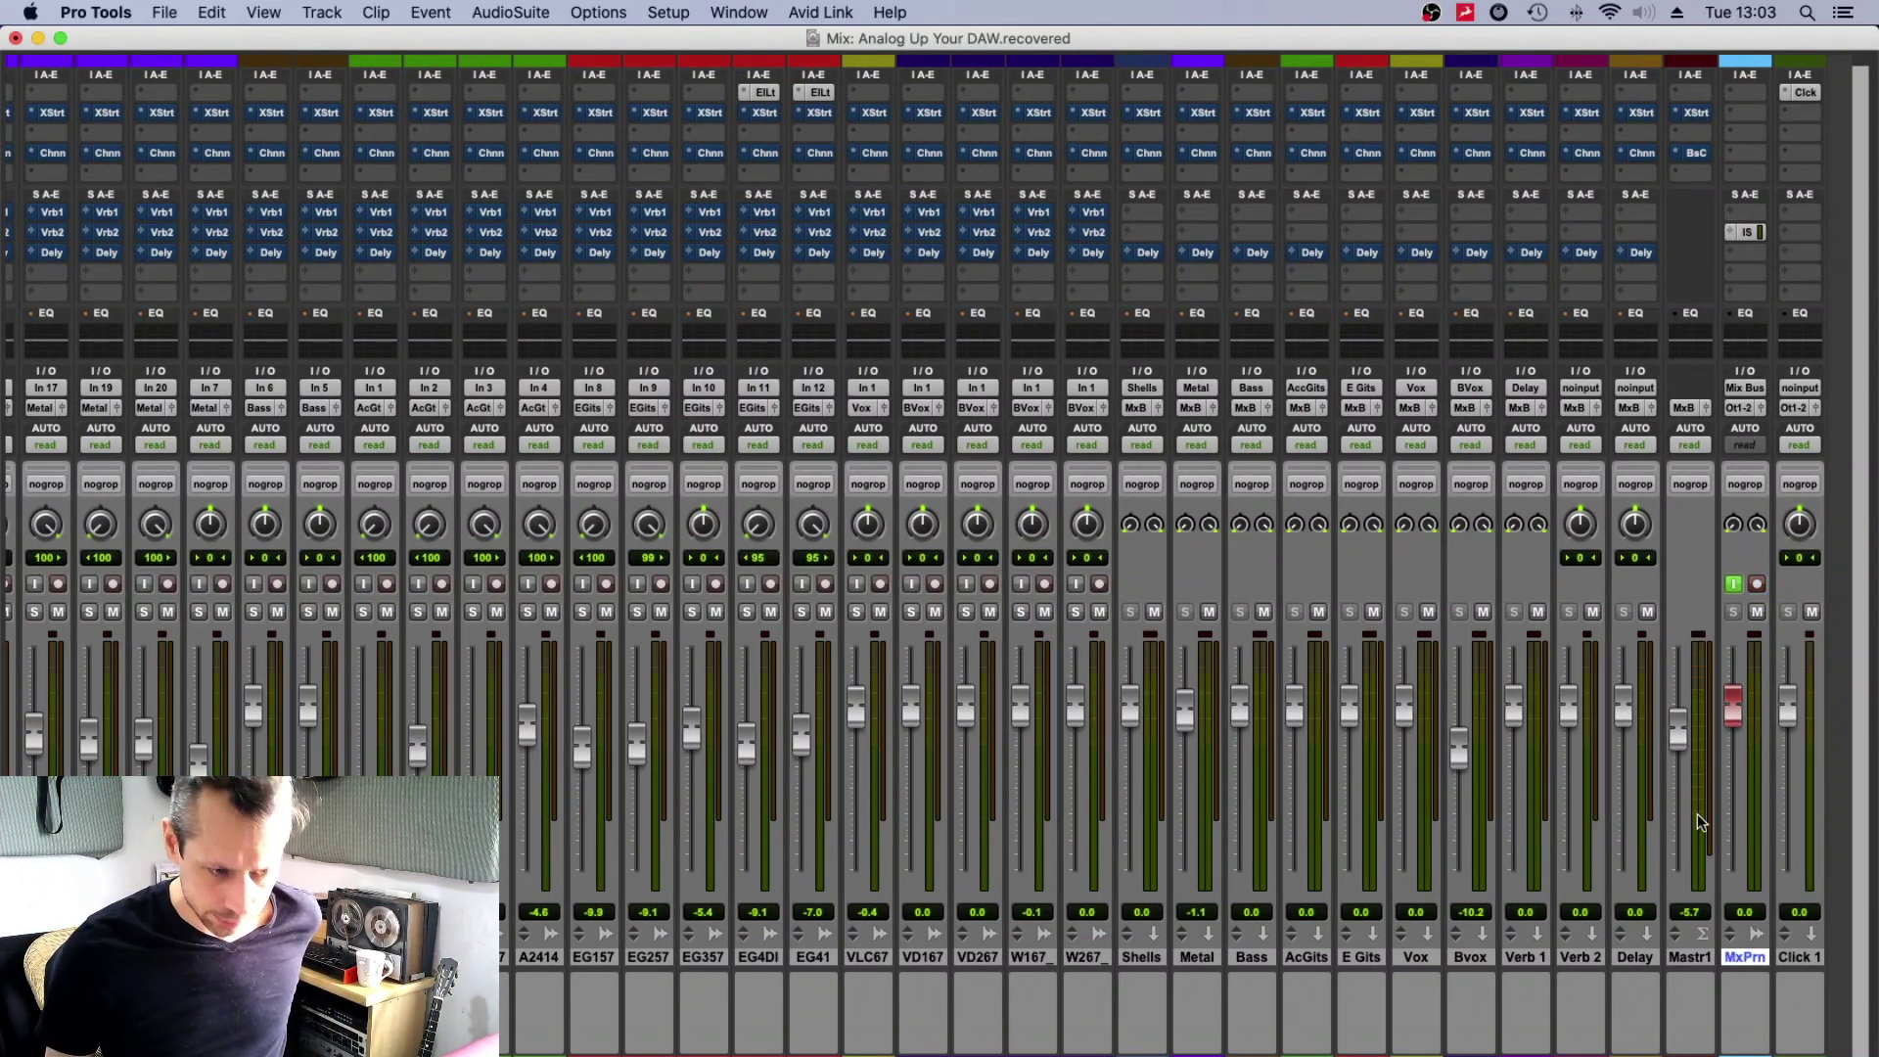
pyautogui.click(1690, 957)
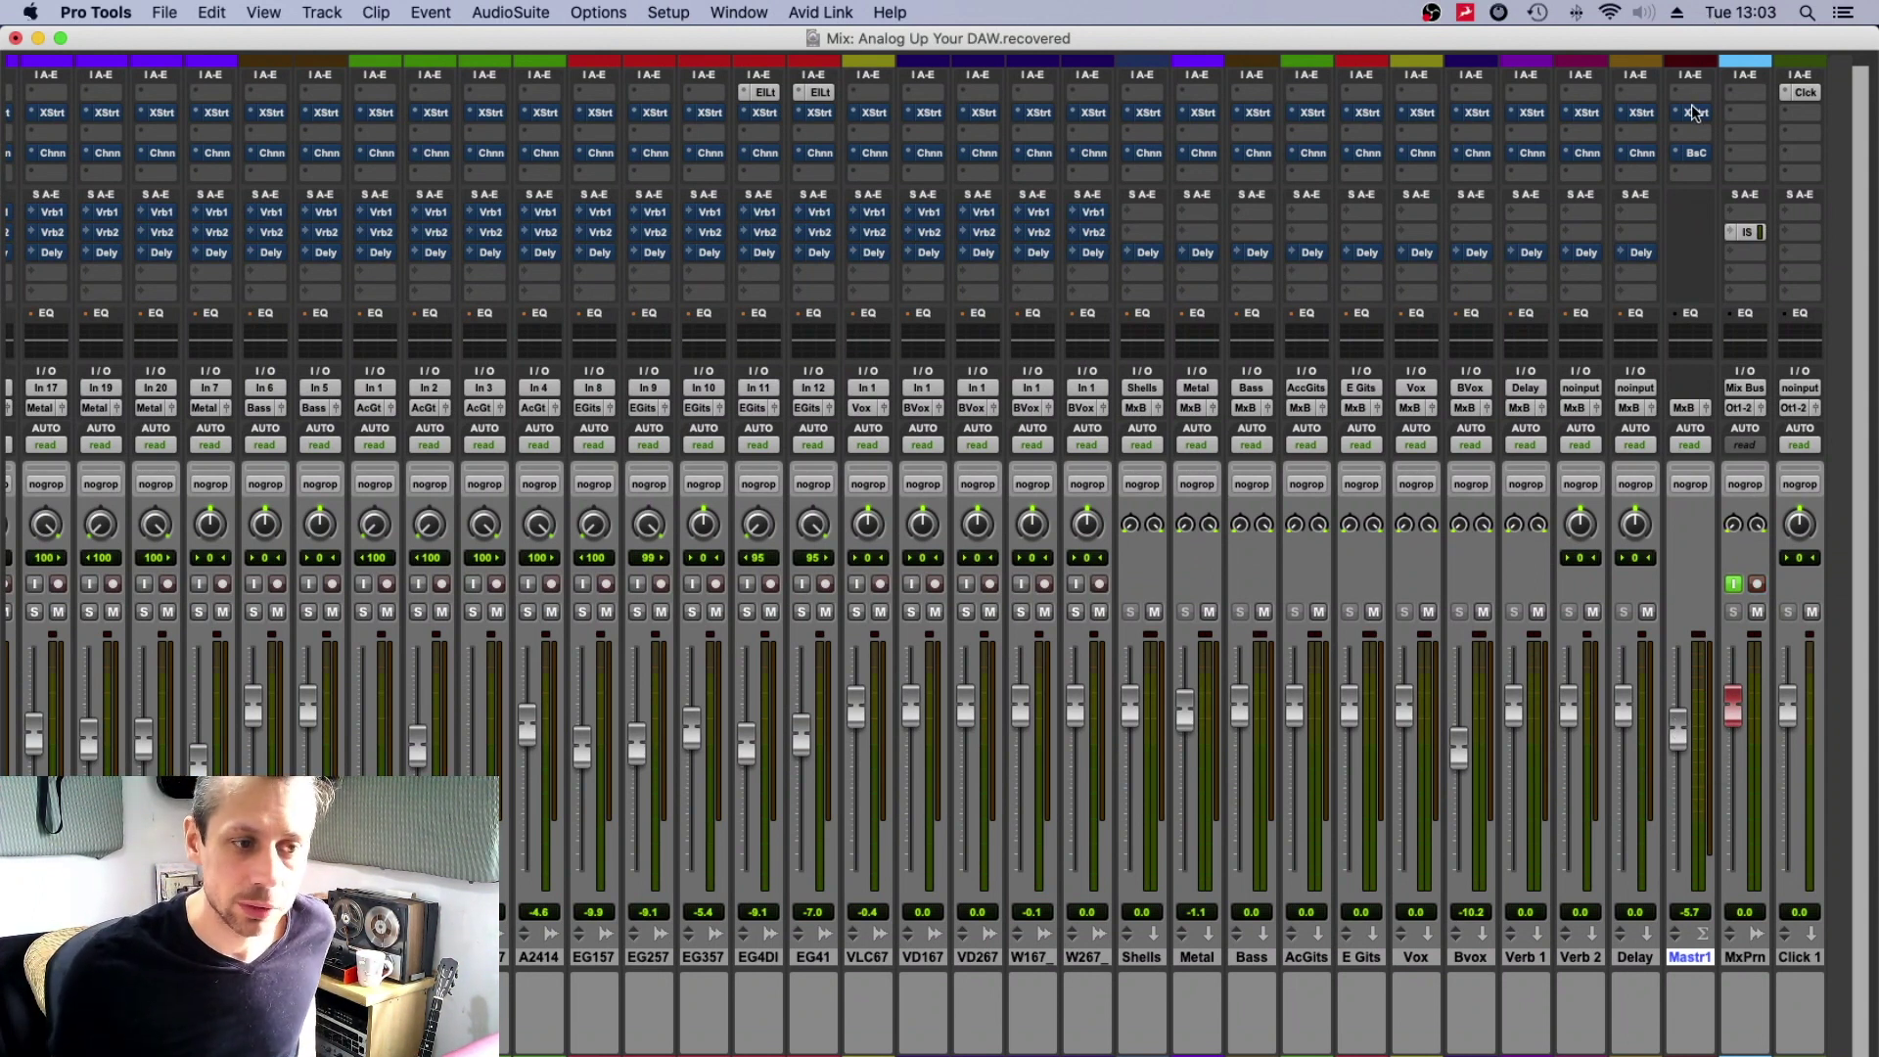
pyautogui.hscroll(3, 1654, 460)
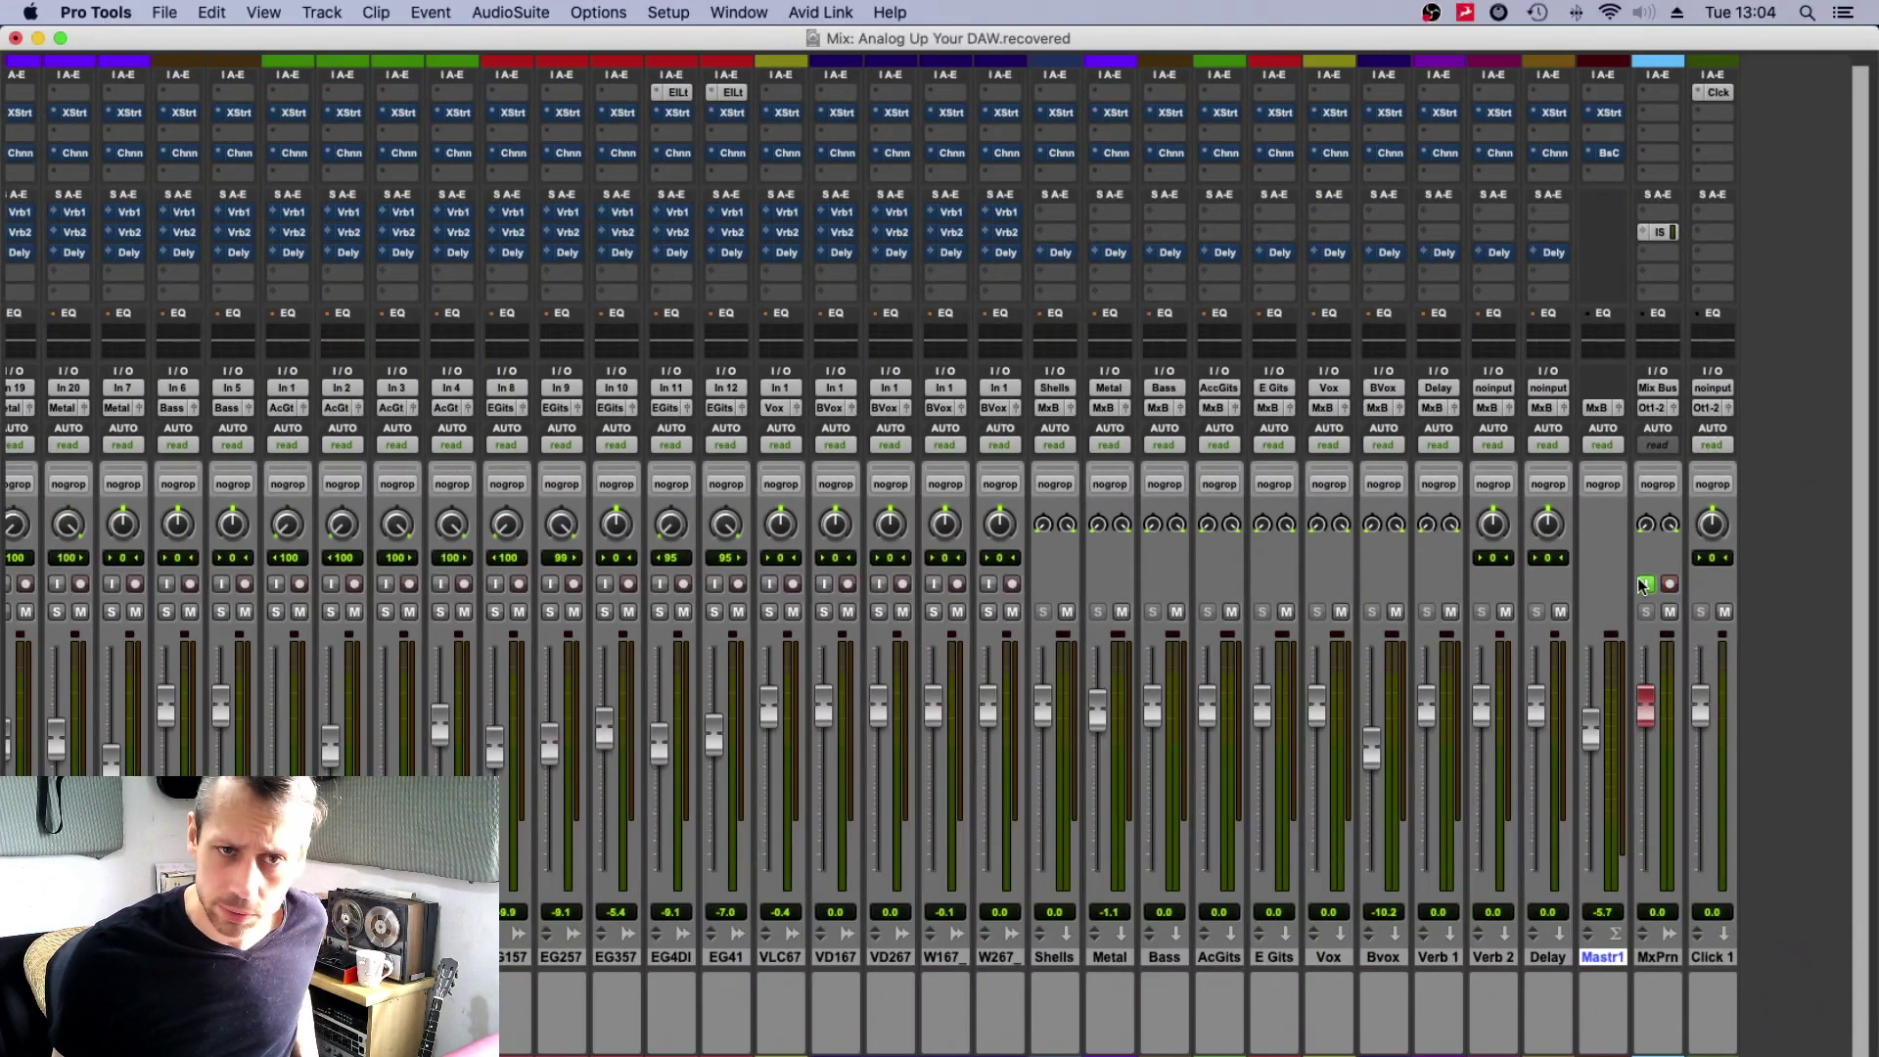
# Toggle input monitoring off and on for the MxPrn track, then start playback.
pyautogui.click(1645, 584)
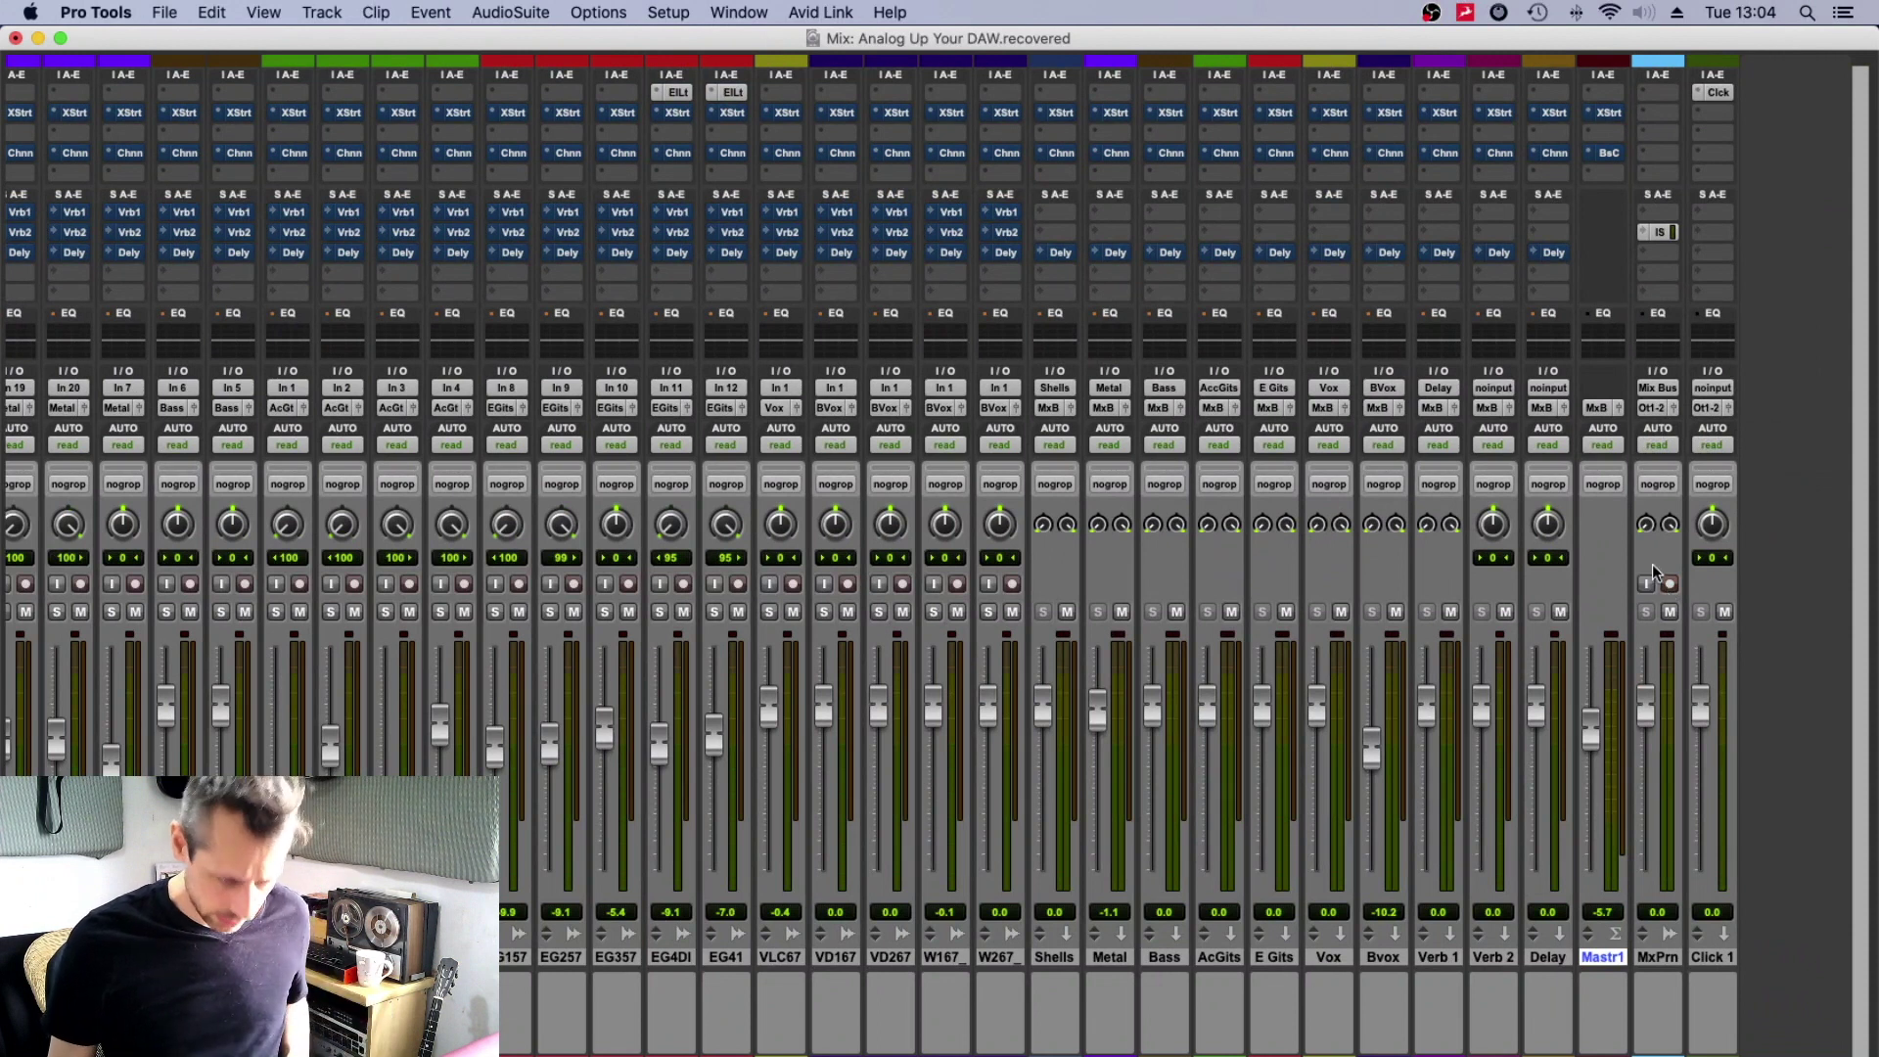
pyautogui.click(1647, 584)
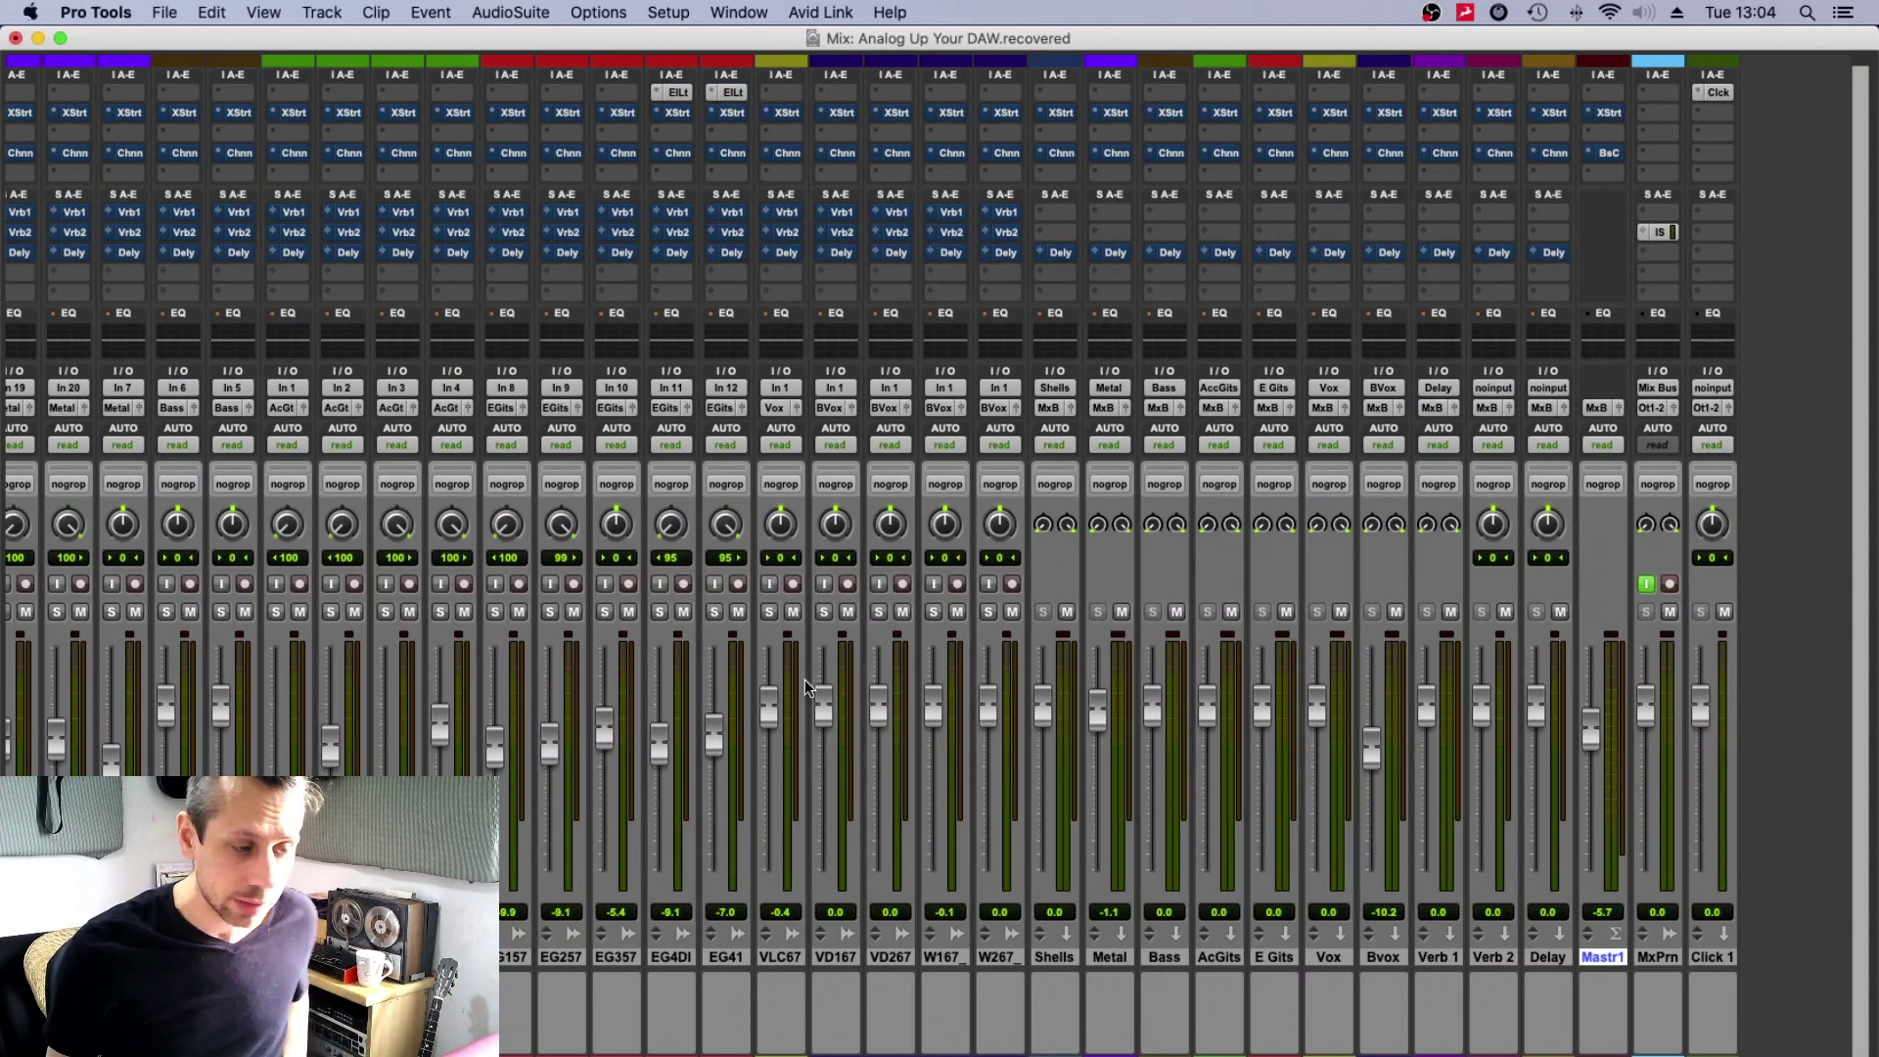
pyautogui.press('space')
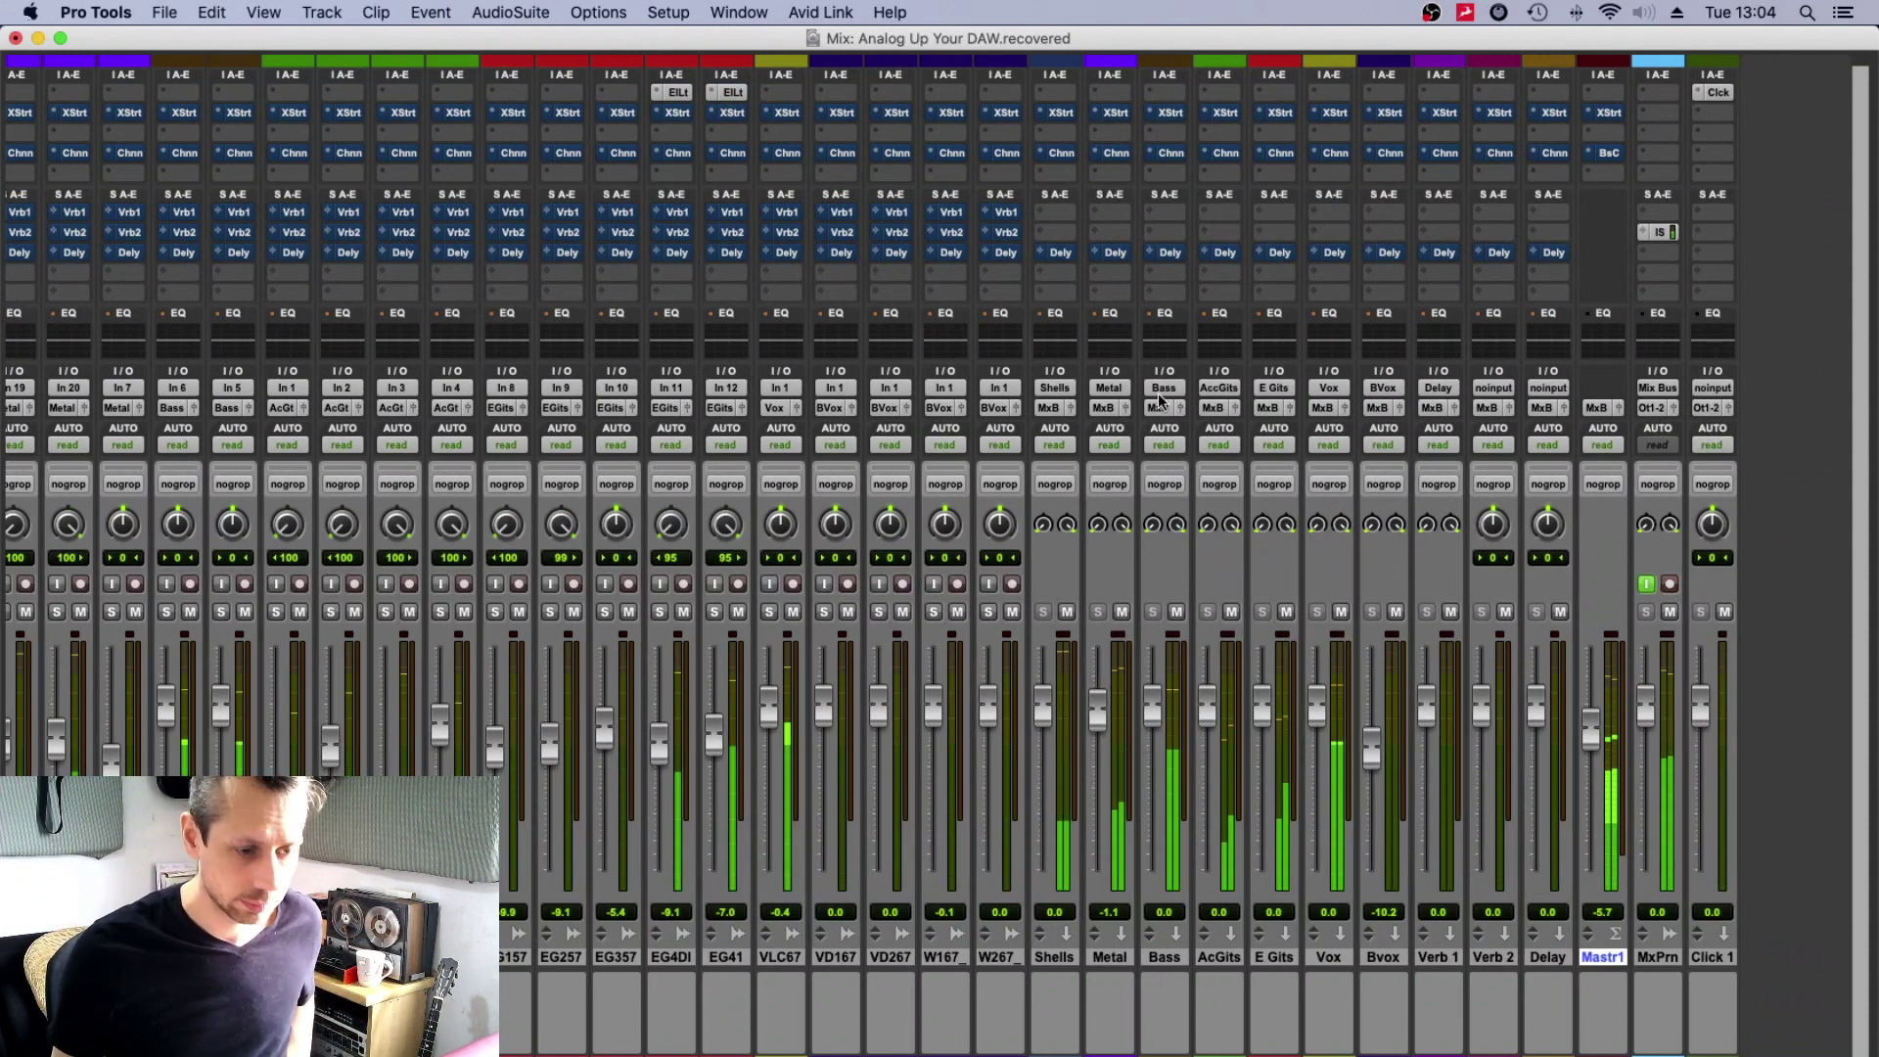
# Flip to the Edit window and back to the mixer, then stop playback.
pyautogui.press('super+equal')
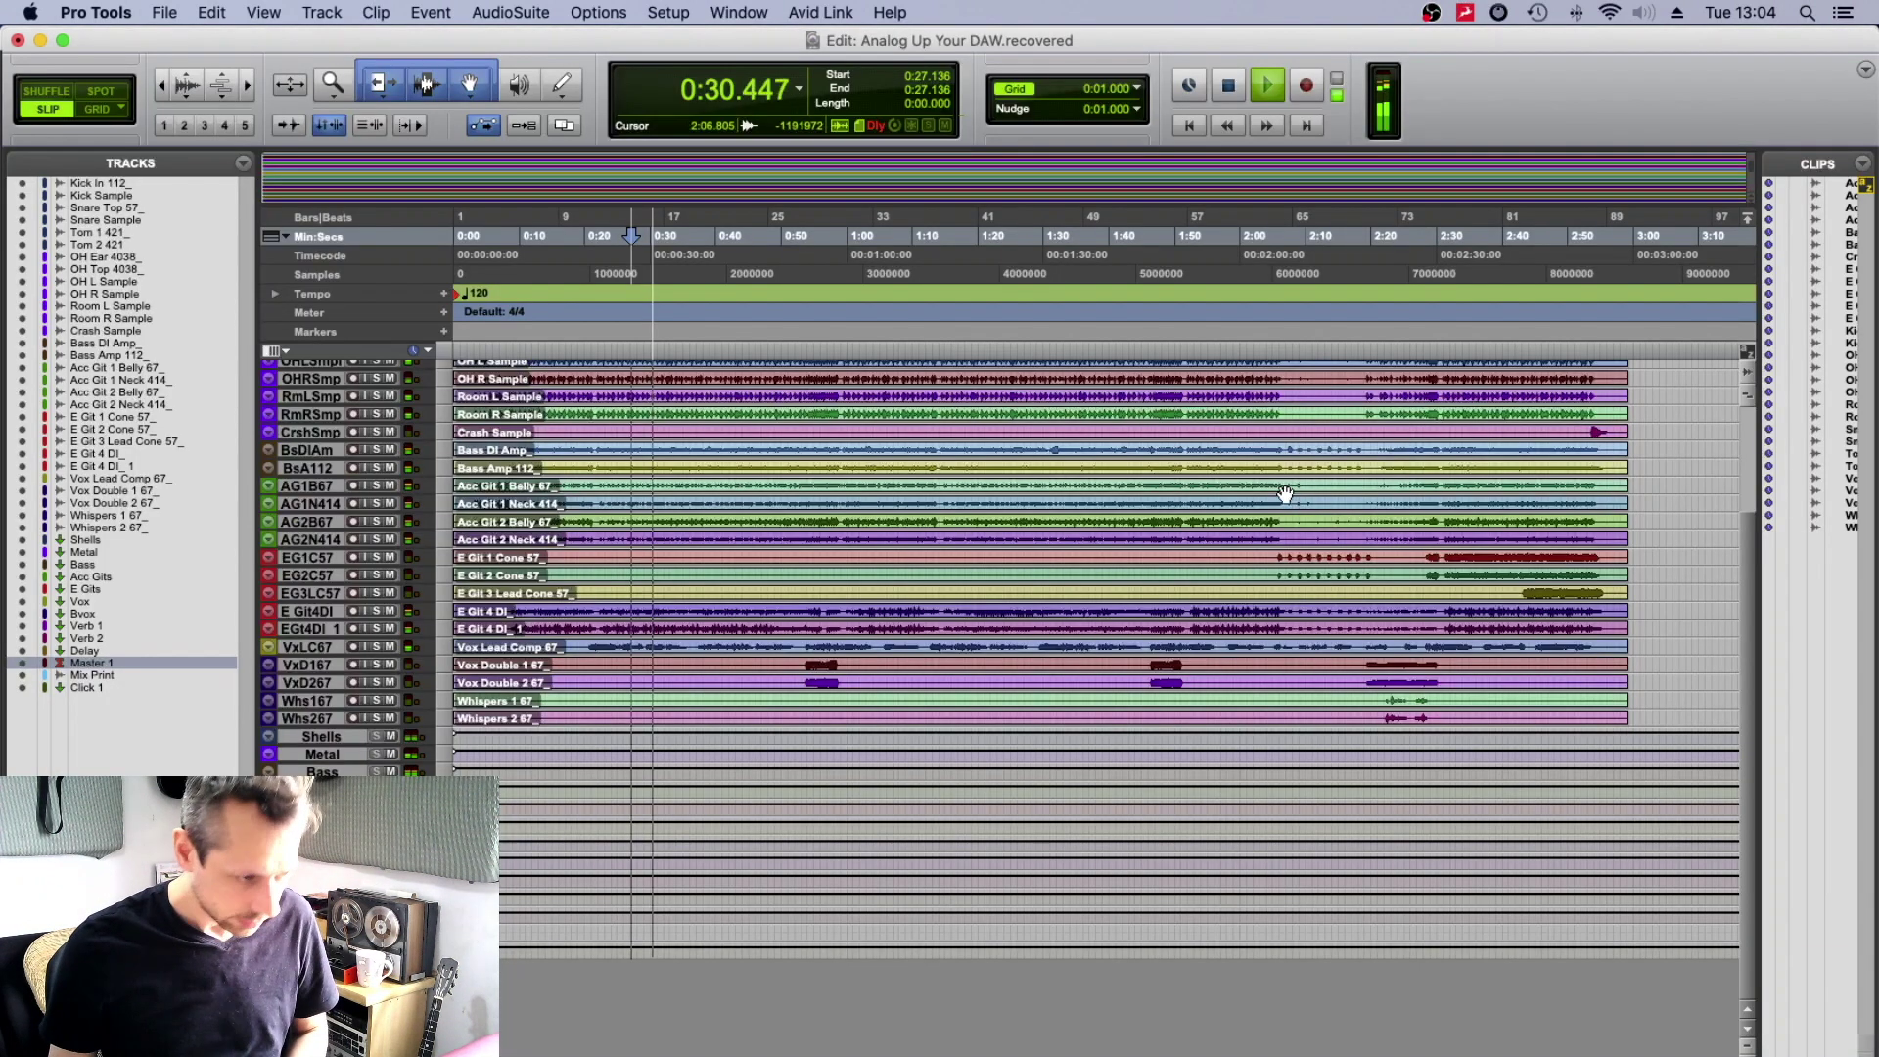
pyautogui.press('super+equal')
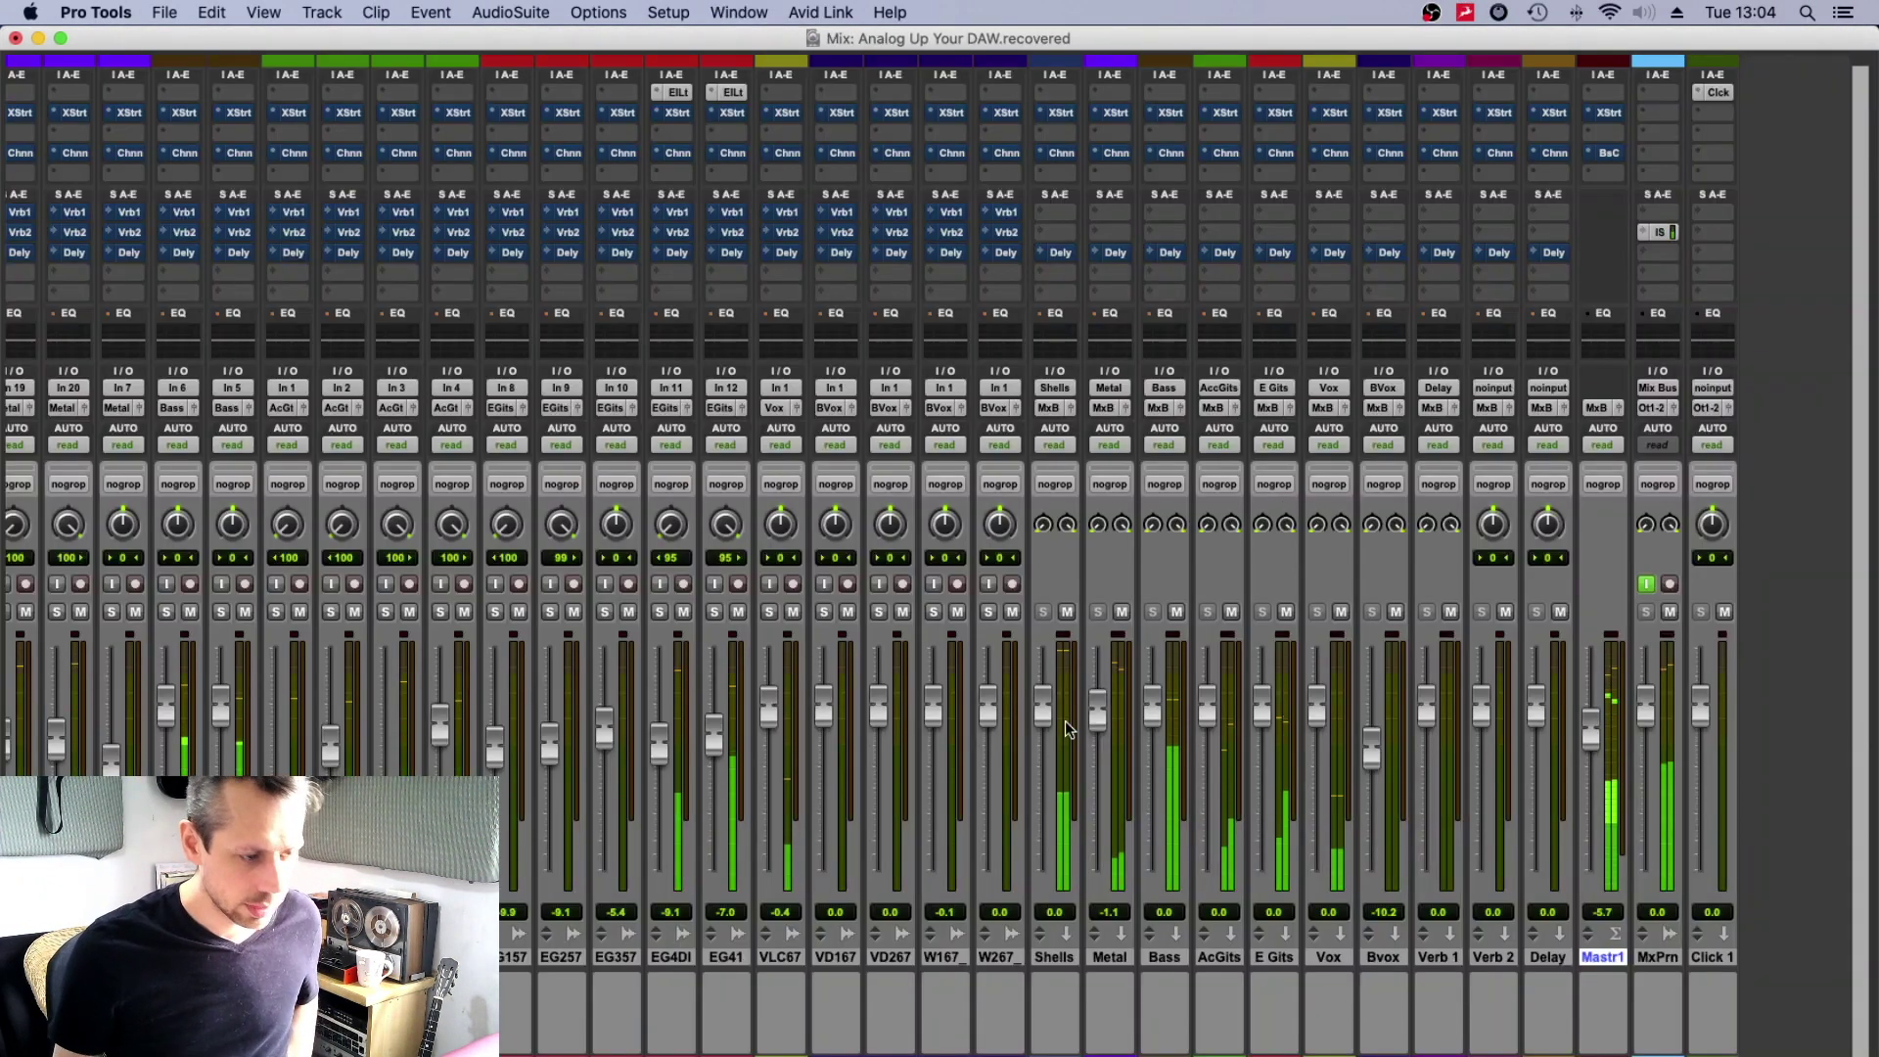
pyautogui.press('space')
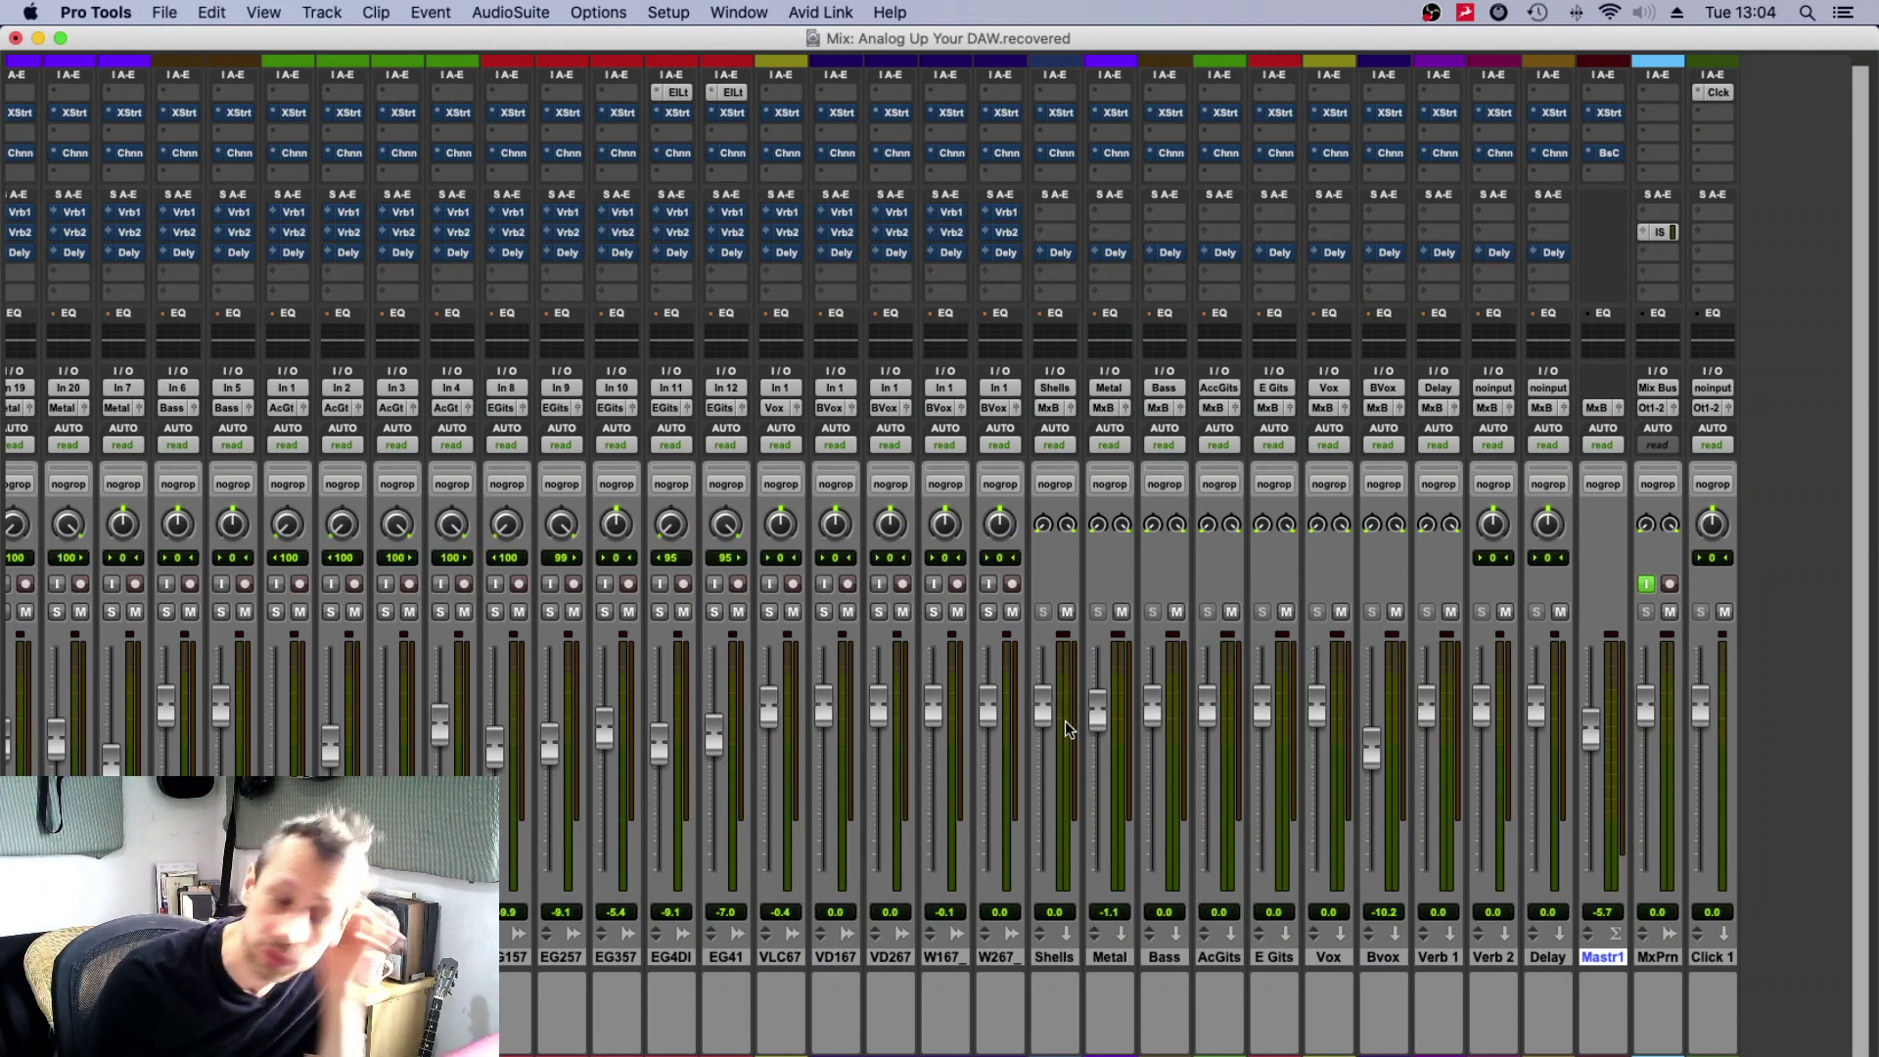
pyautogui.hscroll(-10, 450, 754)
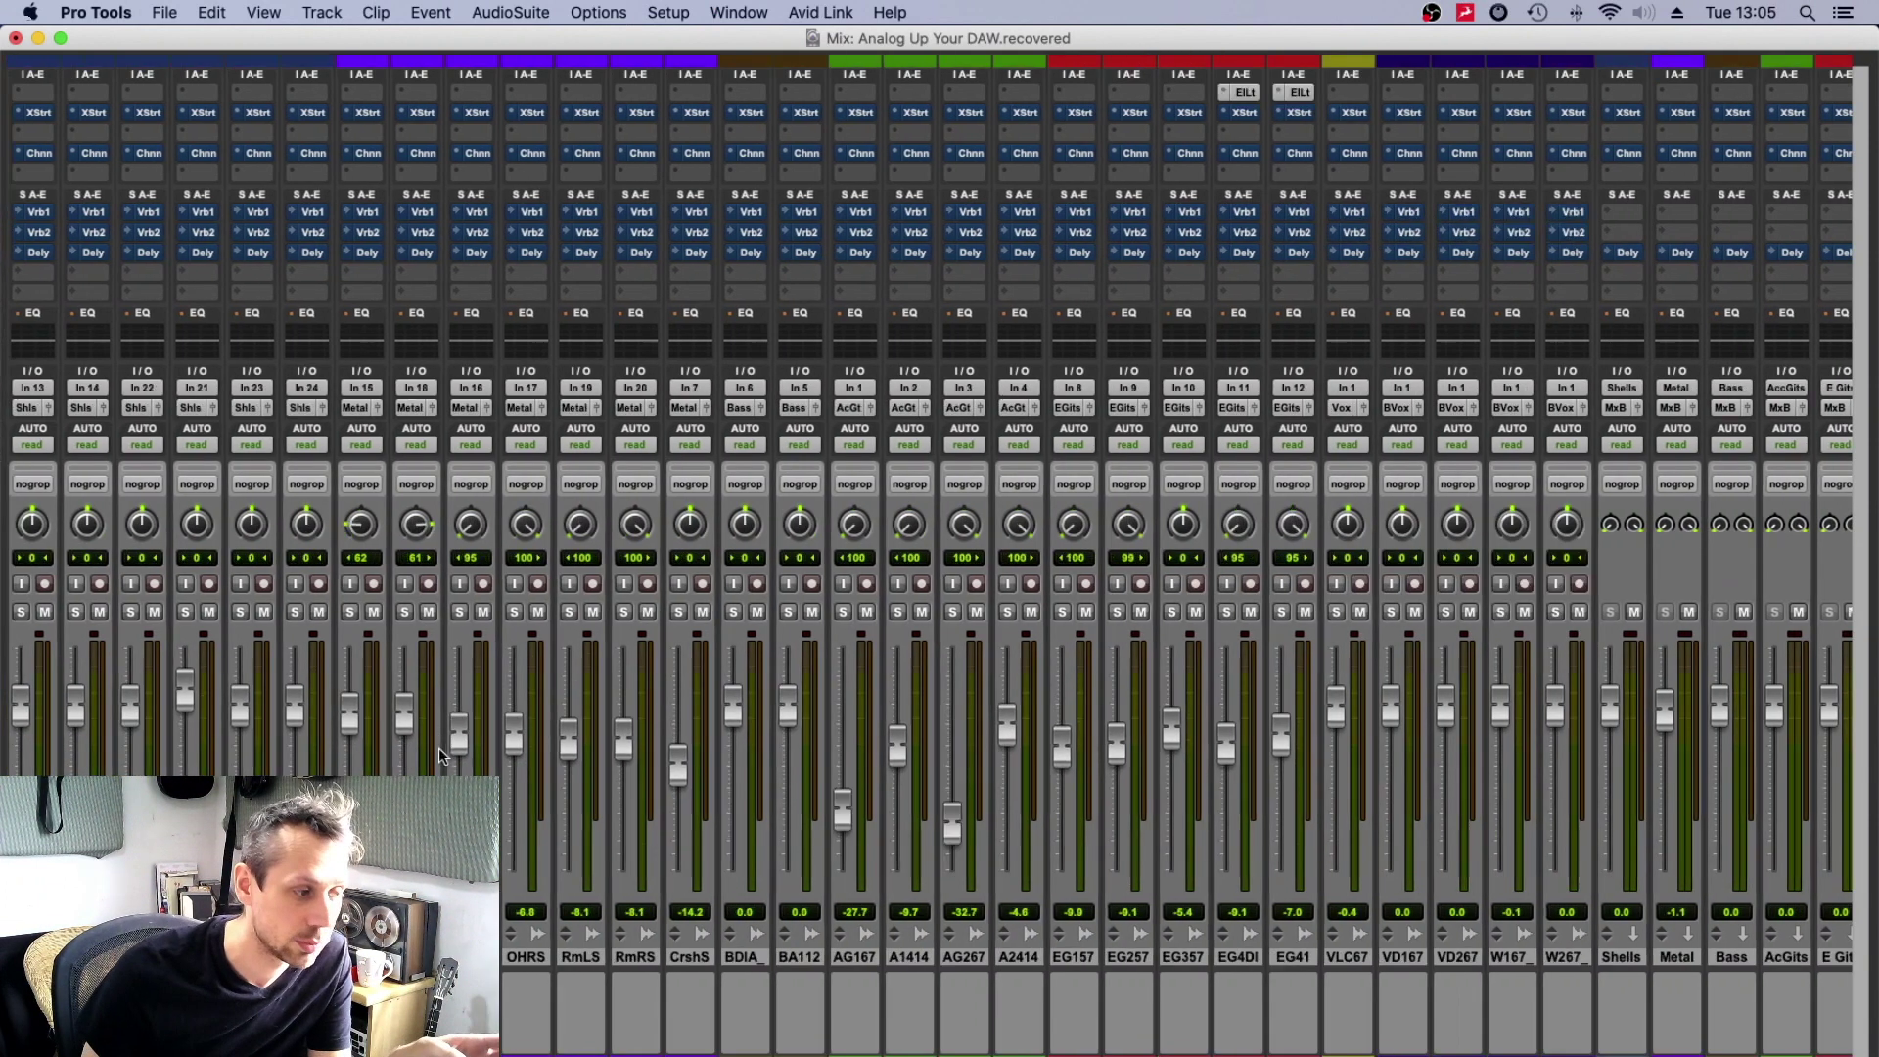
pyautogui.hscroll(5, 770, 688)
pyautogui.hscroll(6, 776, 685)
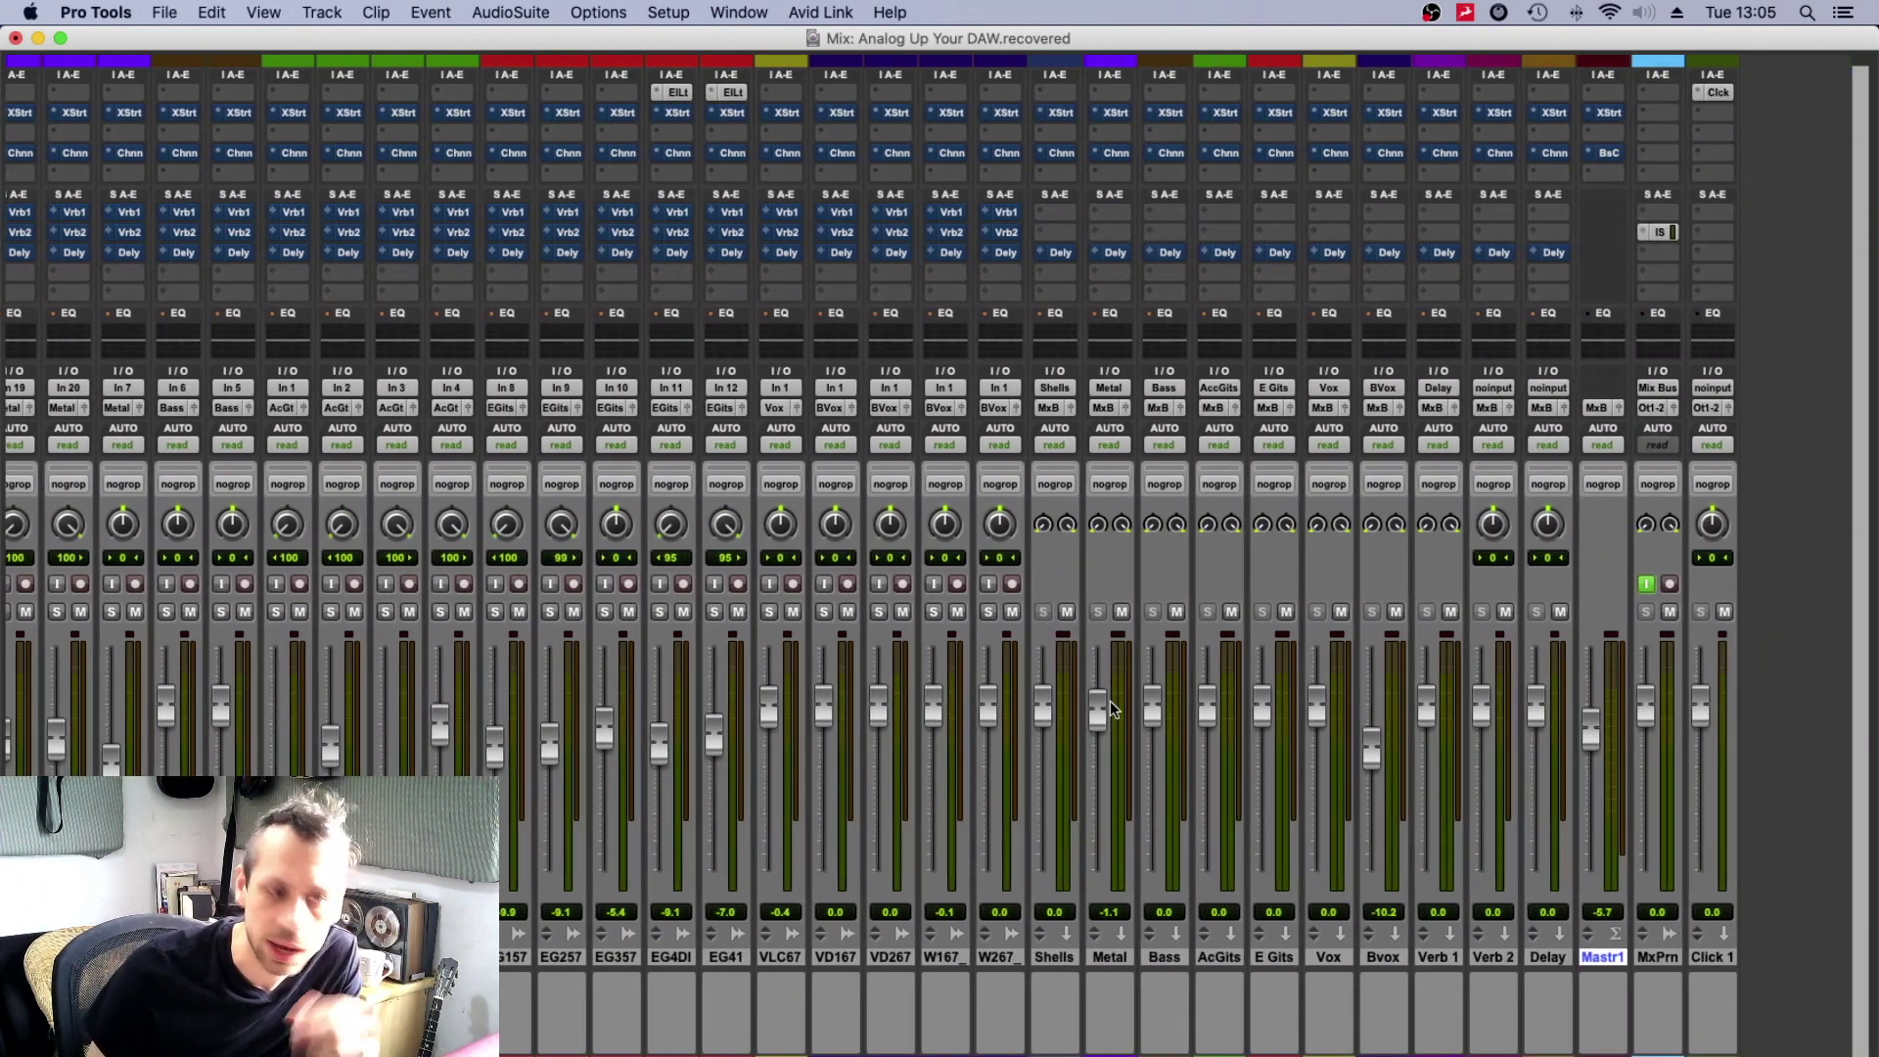
pyautogui.hscroll(-5, 1413, 726)
pyautogui.hscroll(5, 1329, 675)
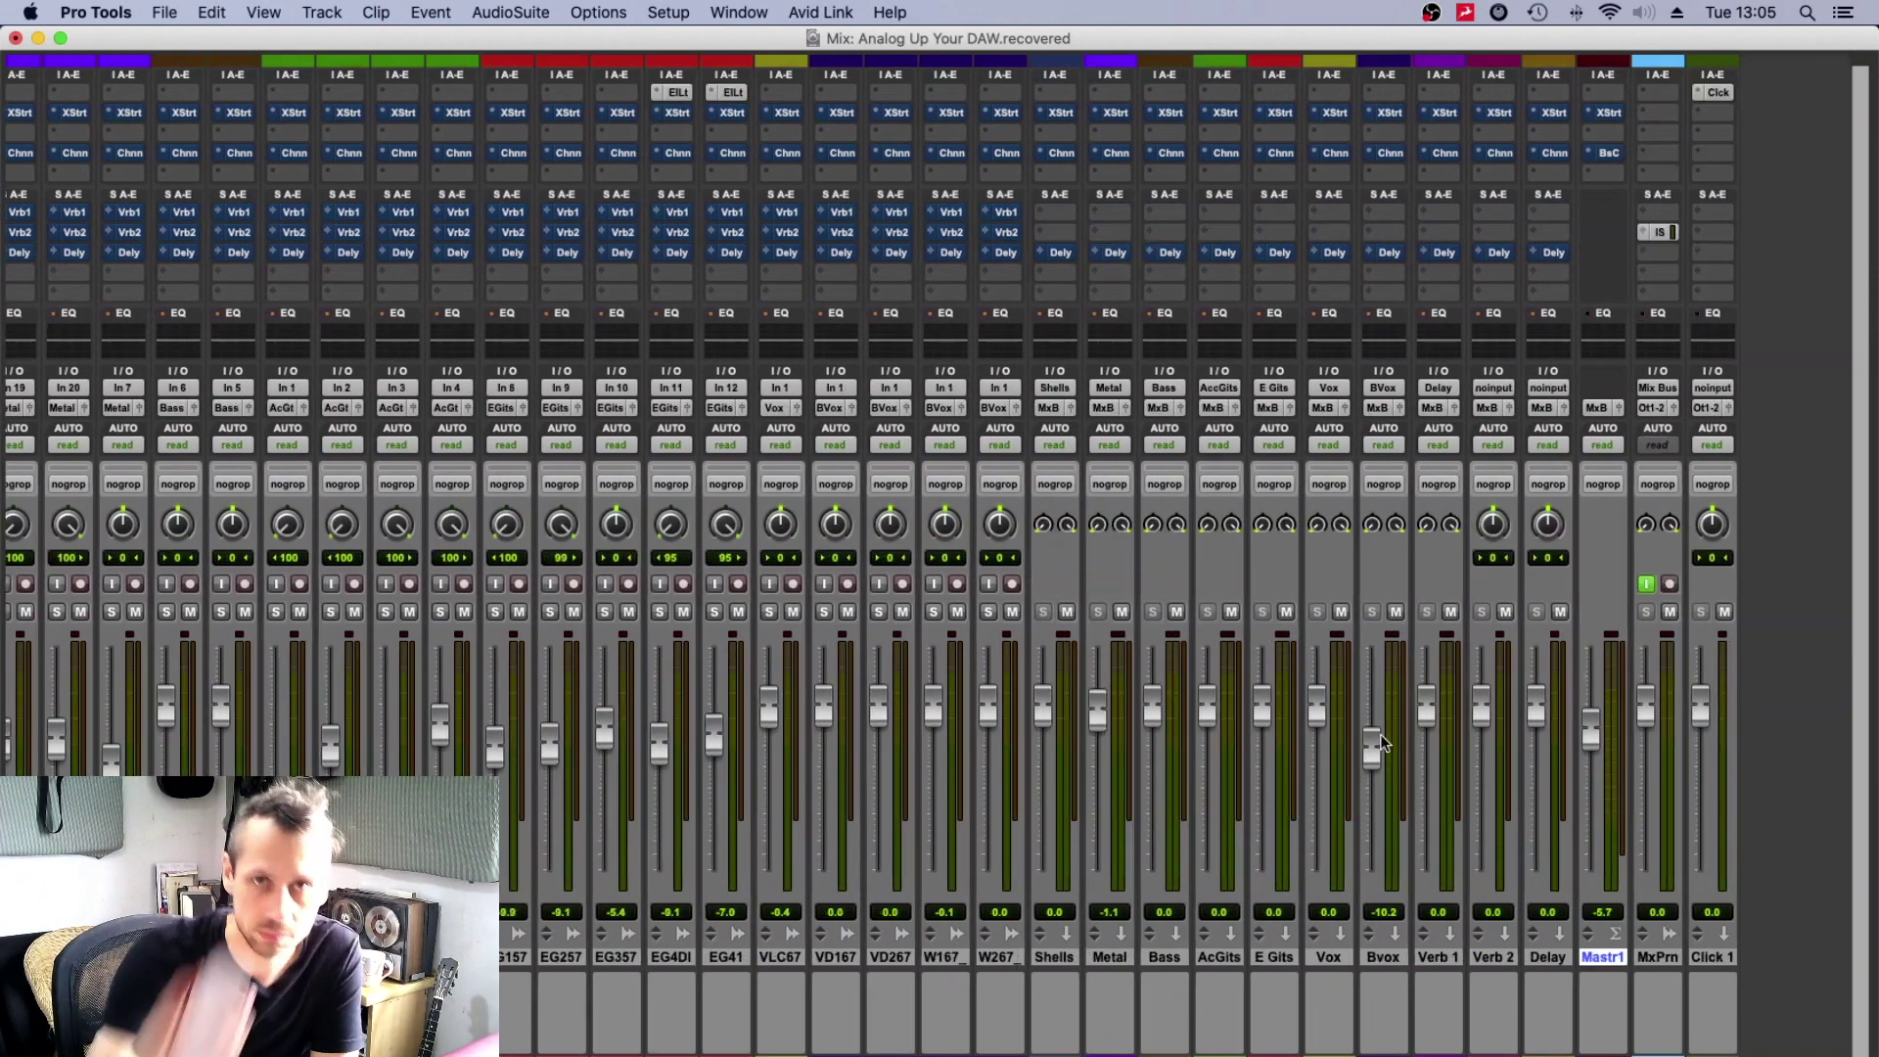
pyautogui.hscroll(-2, 1368, 708)
pyautogui.hscroll(2, 1368, 708)
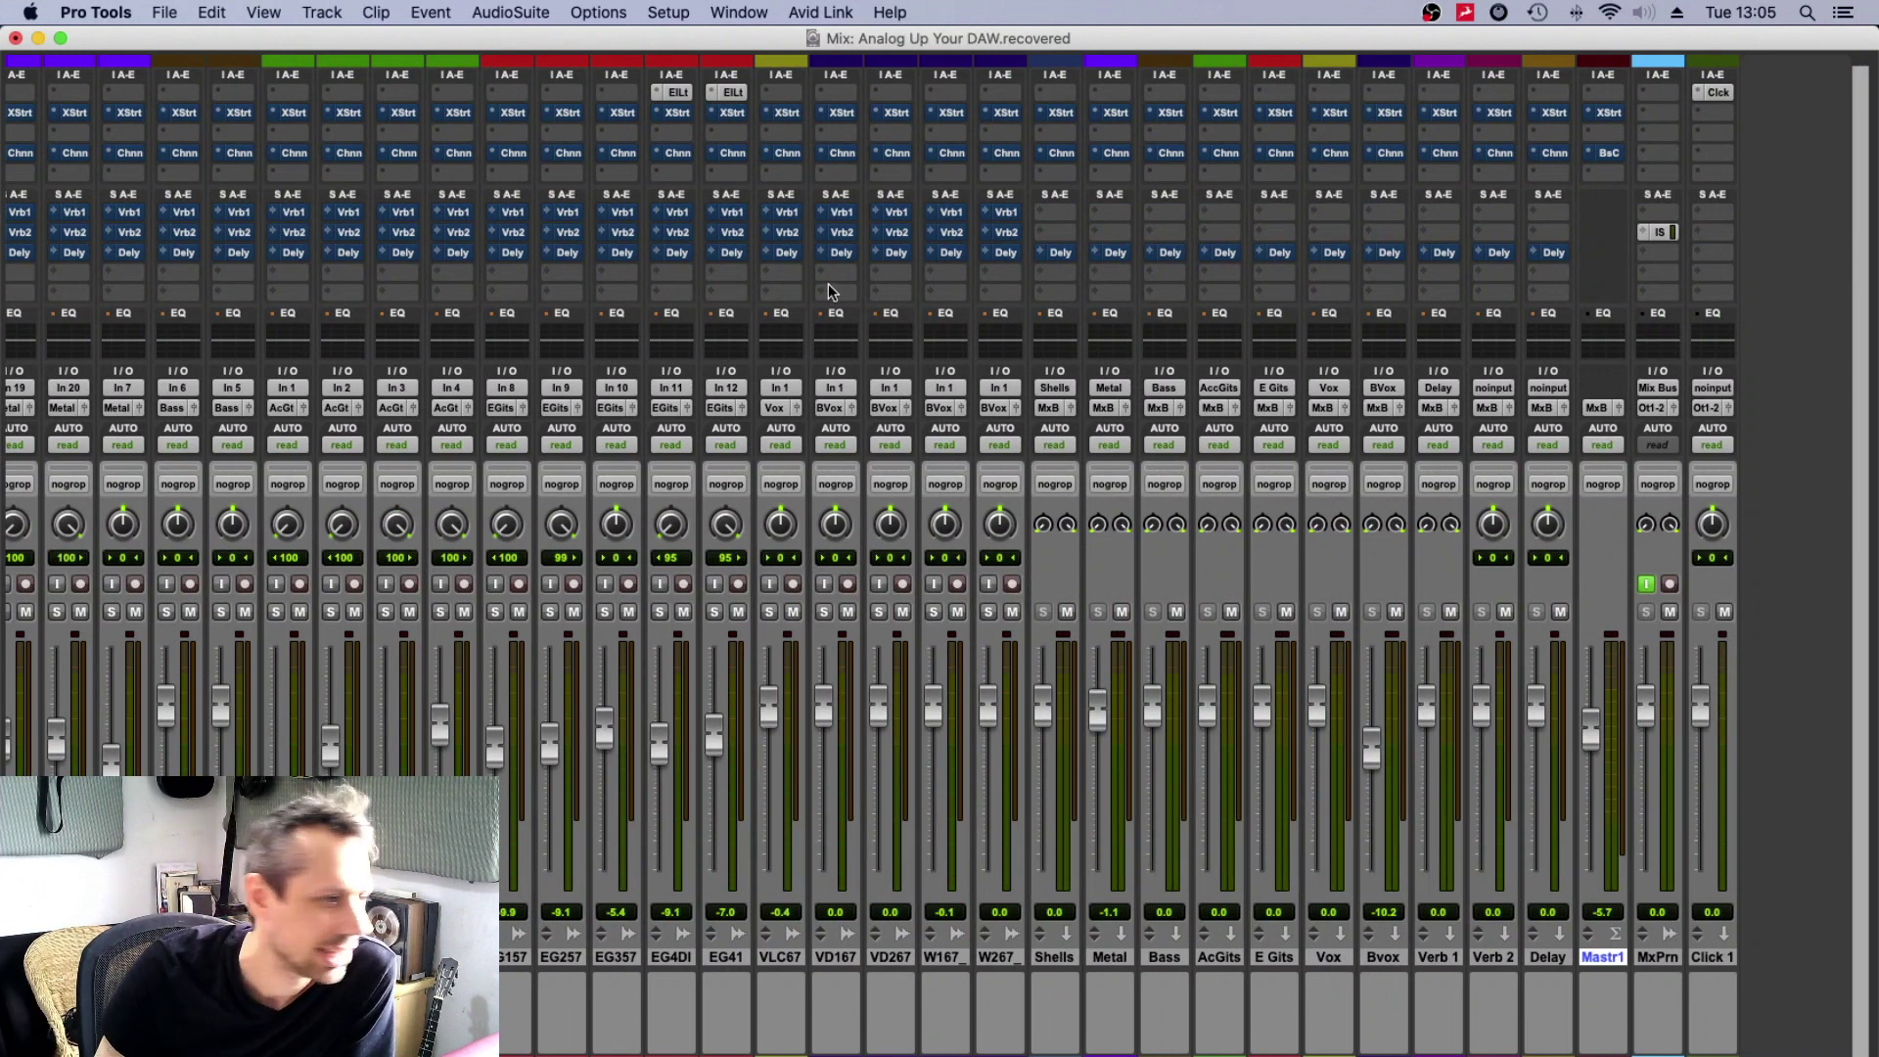
pyautogui.hscroll(-5, 828, 282)
pyautogui.hscroll(5, 832, 278)
pyautogui.hscroll(-5, 822, 264)
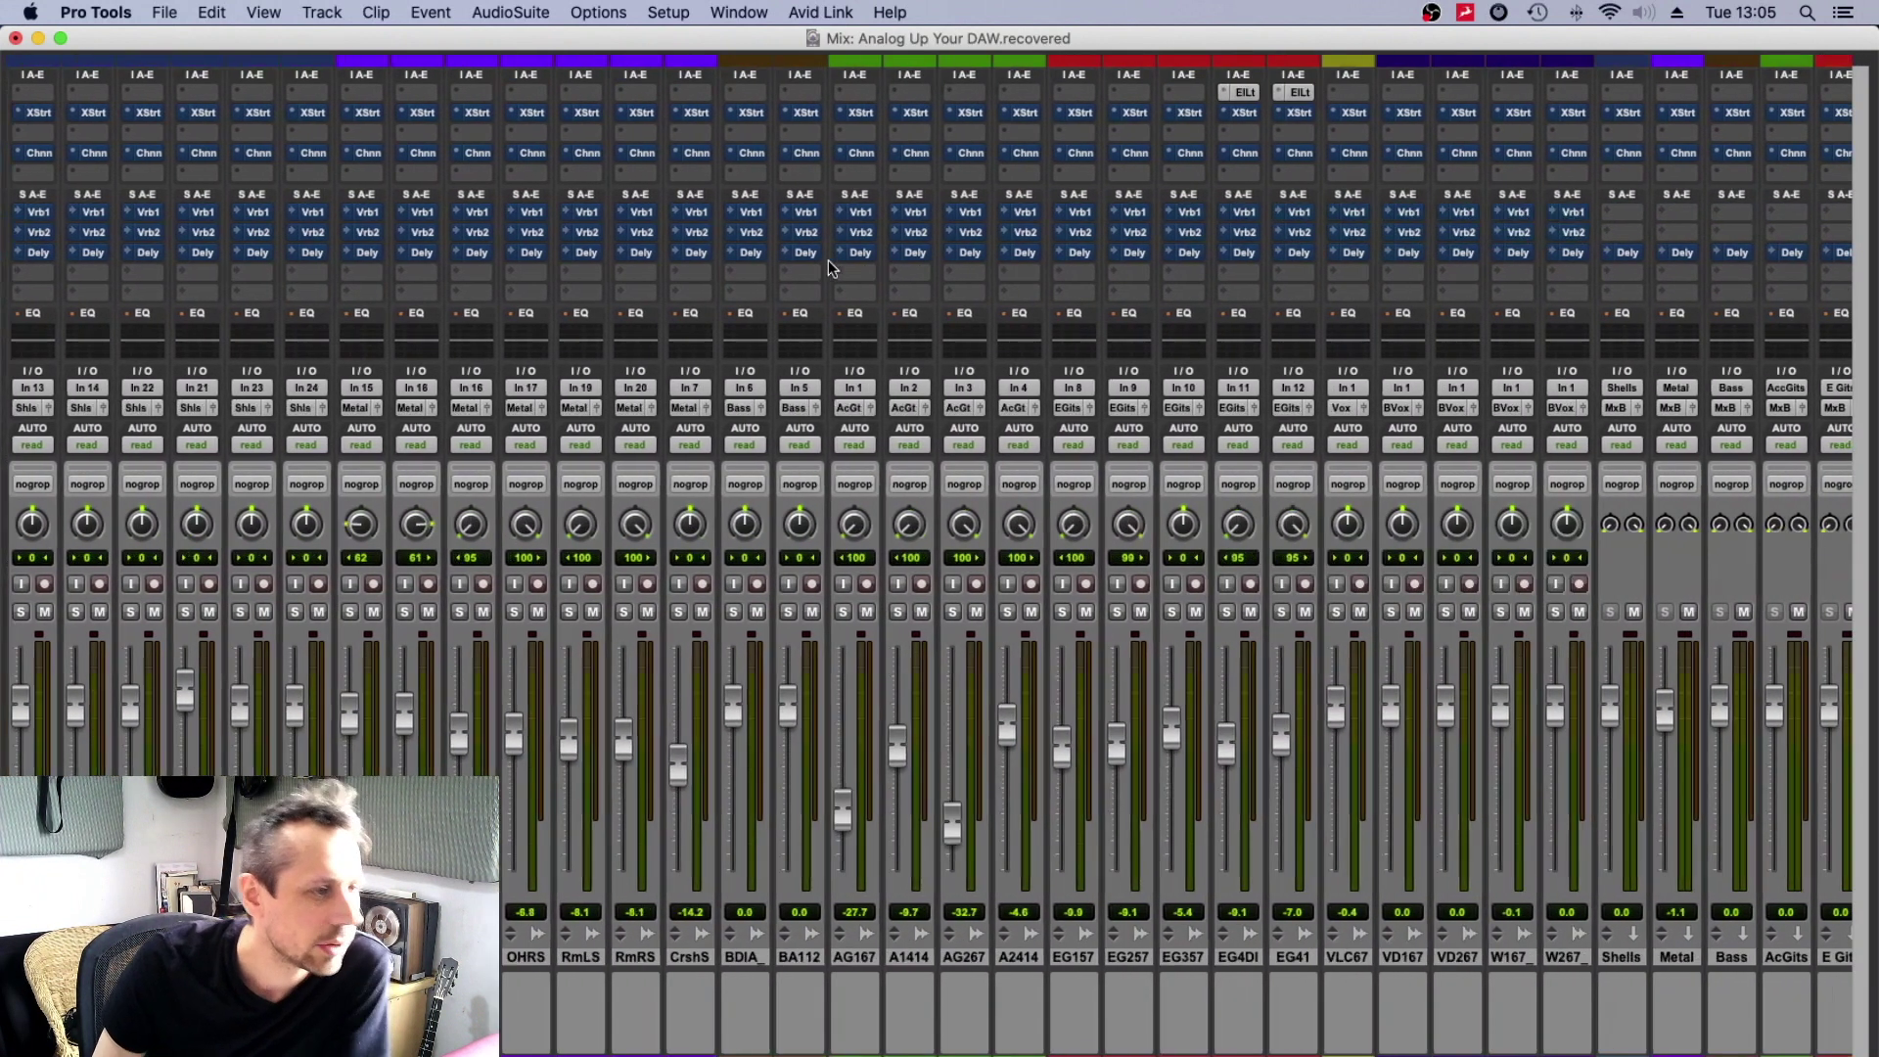
pyautogui.hscroll(5, 1141, 155)
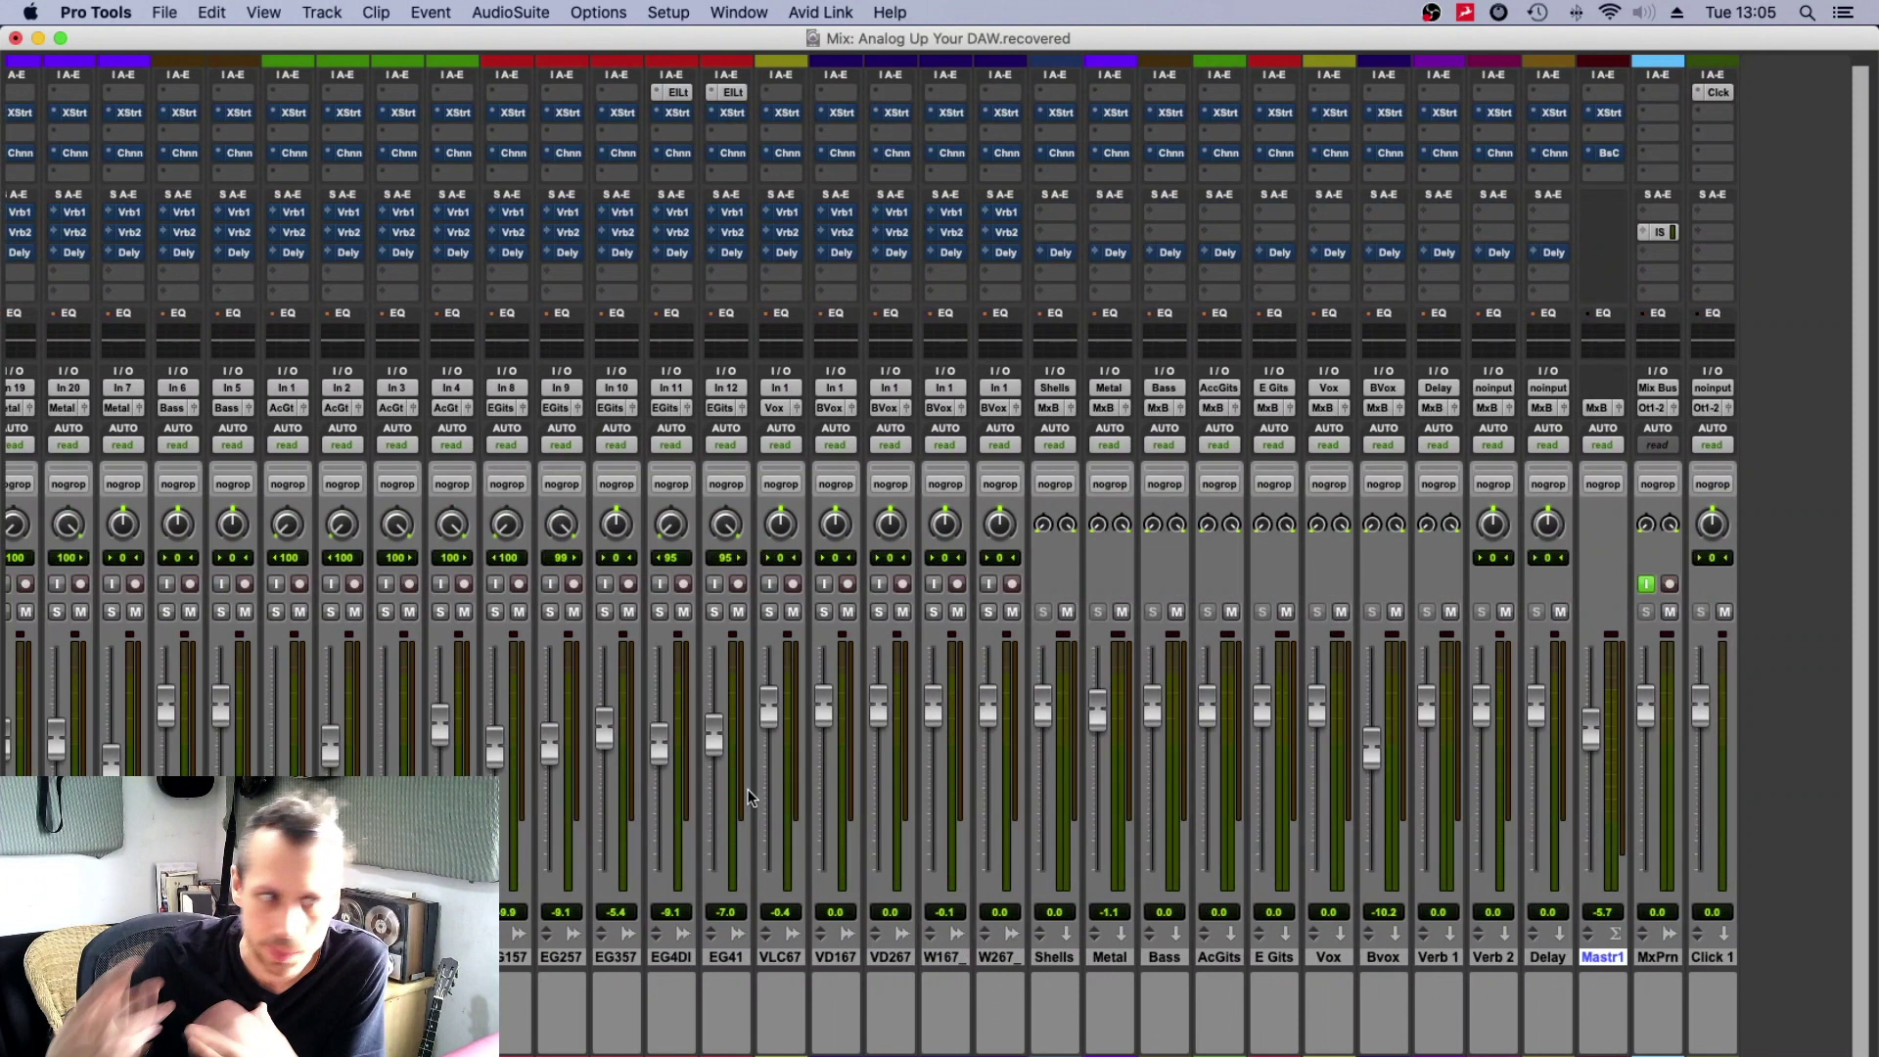
pyautogui.hscroll(-5, 461, 256)
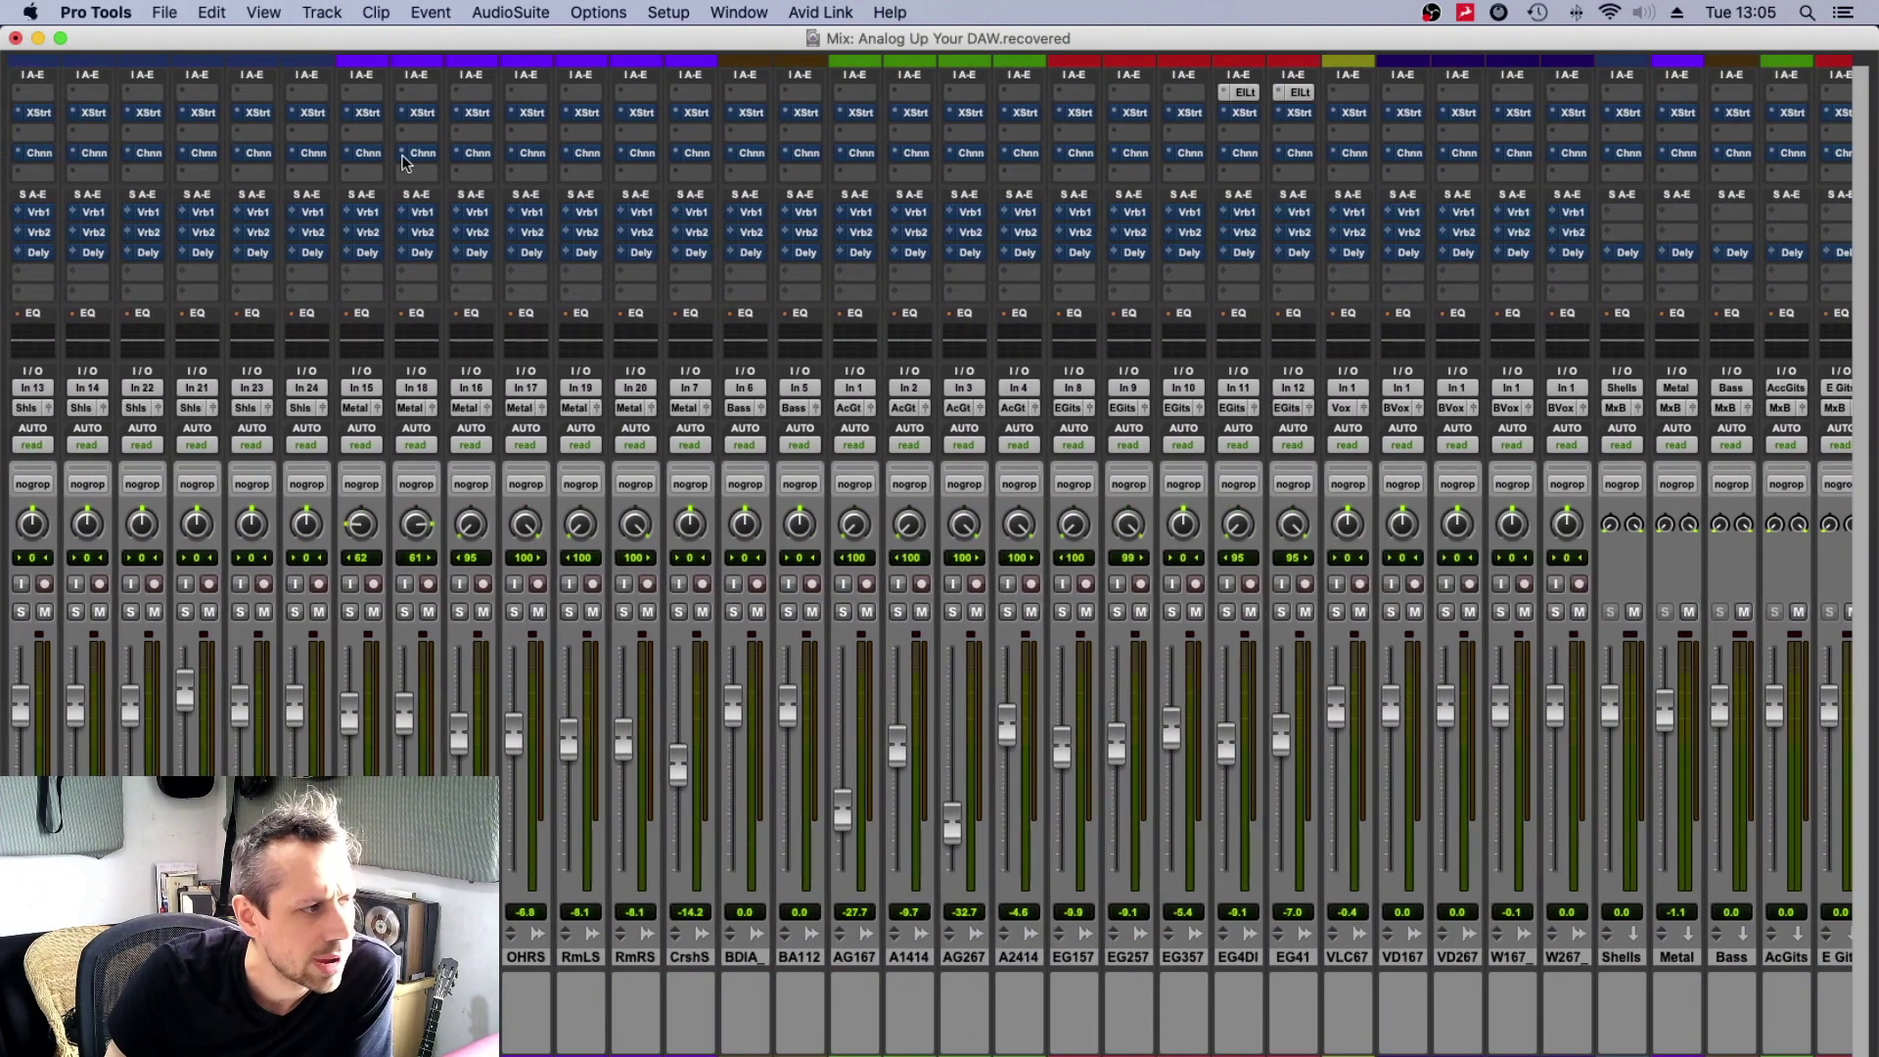
pyautogui.hscroll(5, 678, 90)
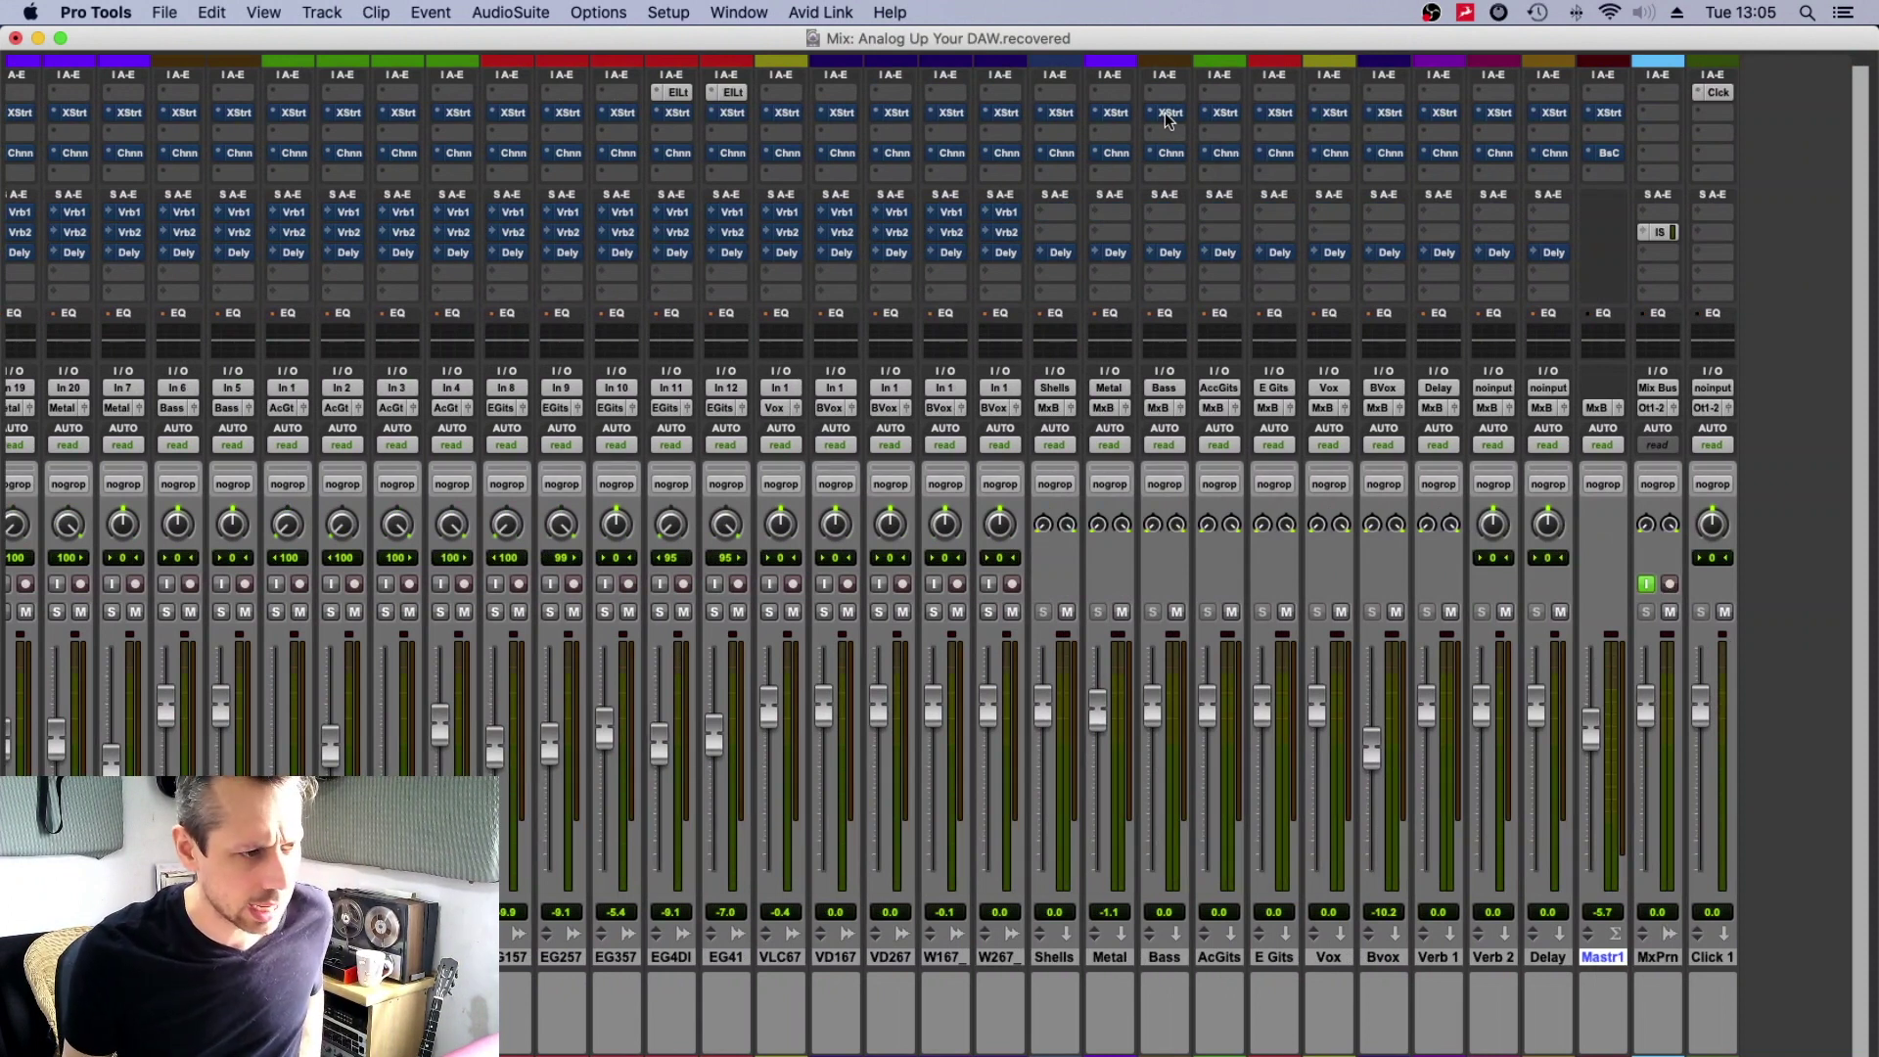
# Open the Bass track's X-Saturator and position its window up and to the right.
pyautogui.click(1165, 114)
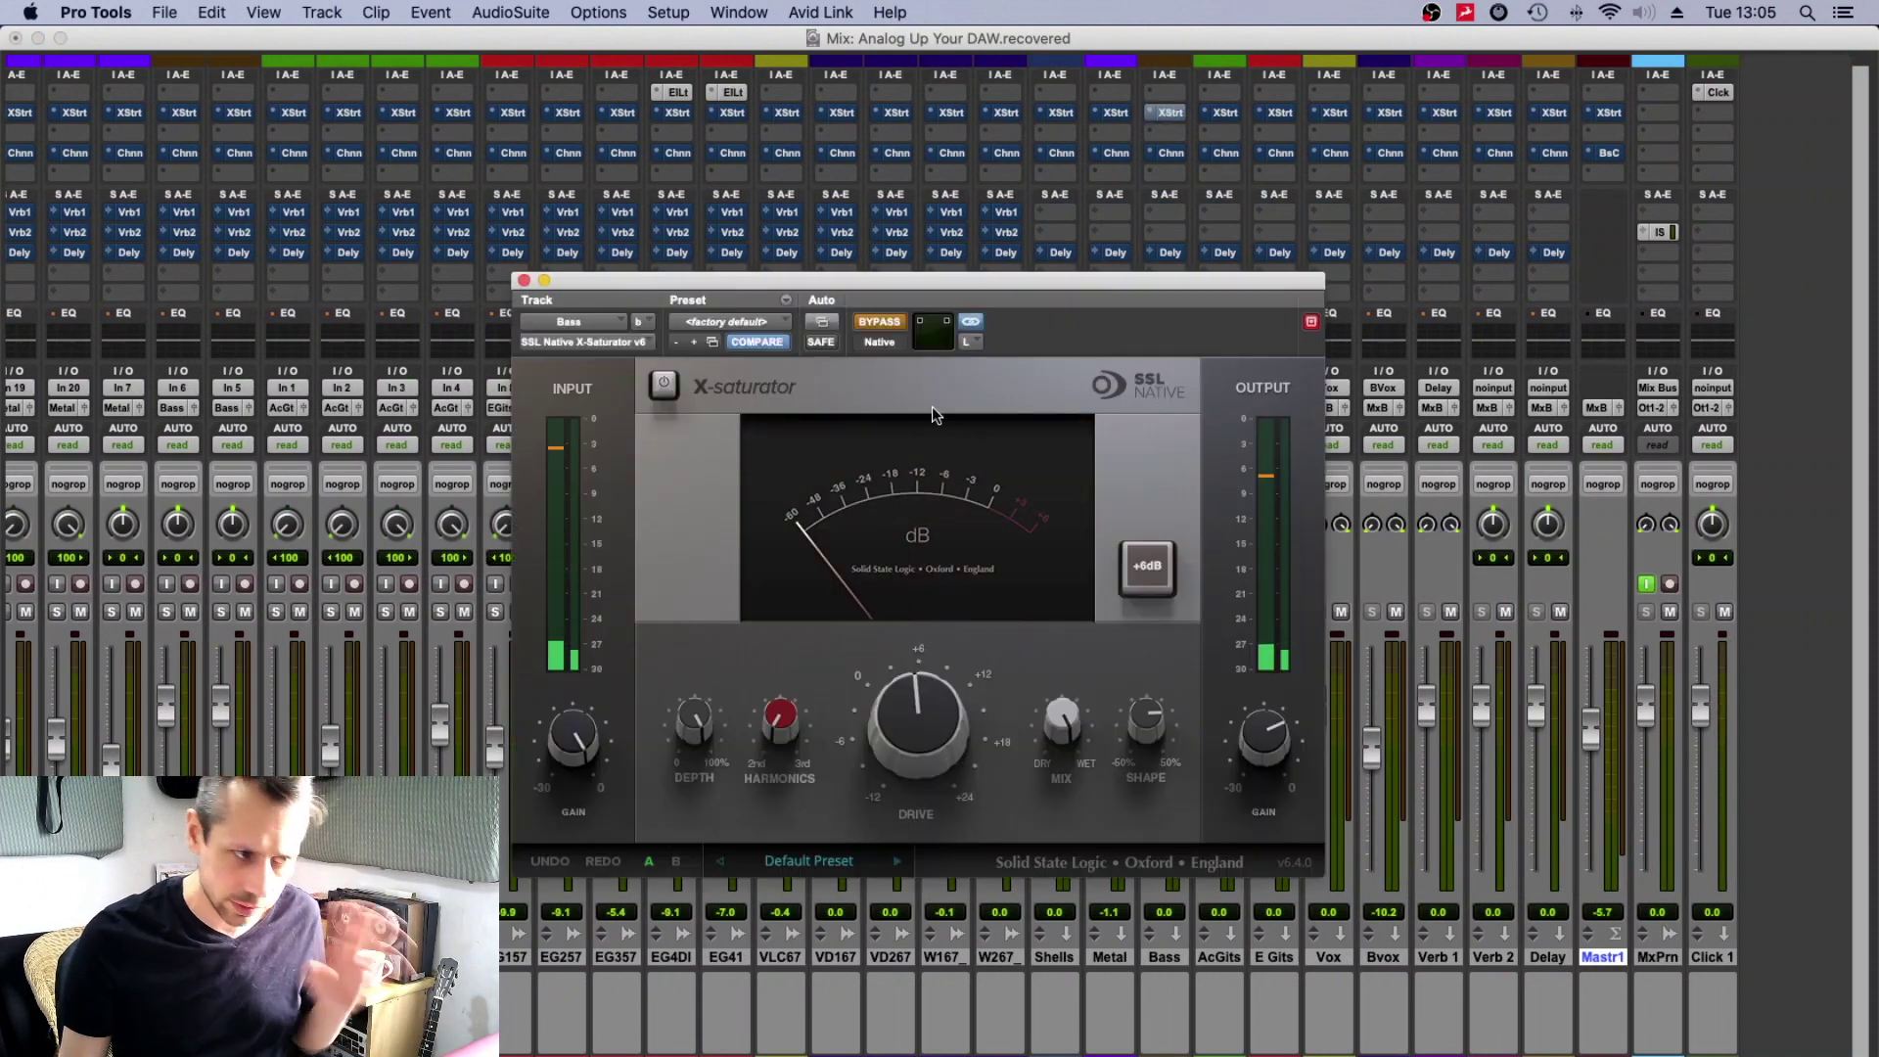
pyautogui.moveTo(930, 278); pyautogui.dragTo(1197, 161)
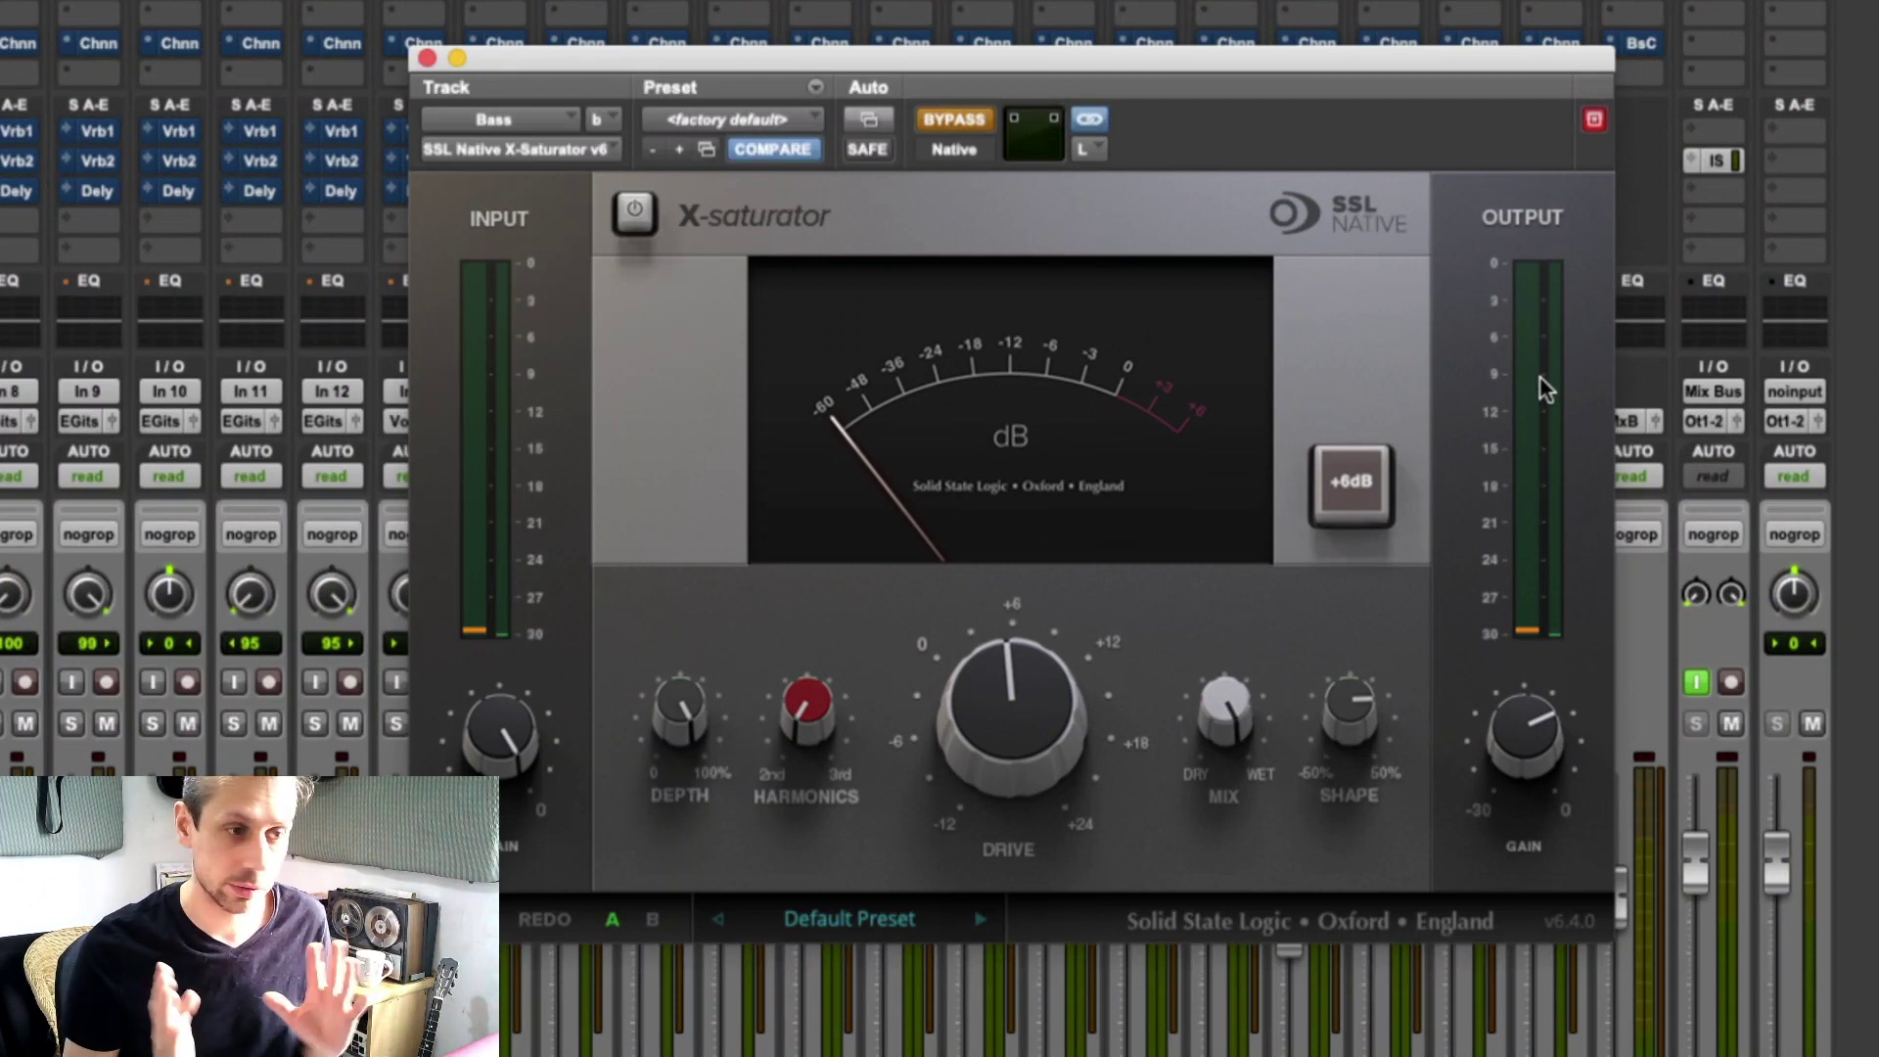
pyautogui.moveTo(1291, 127); pyautogui.dragTo(1297, 168)
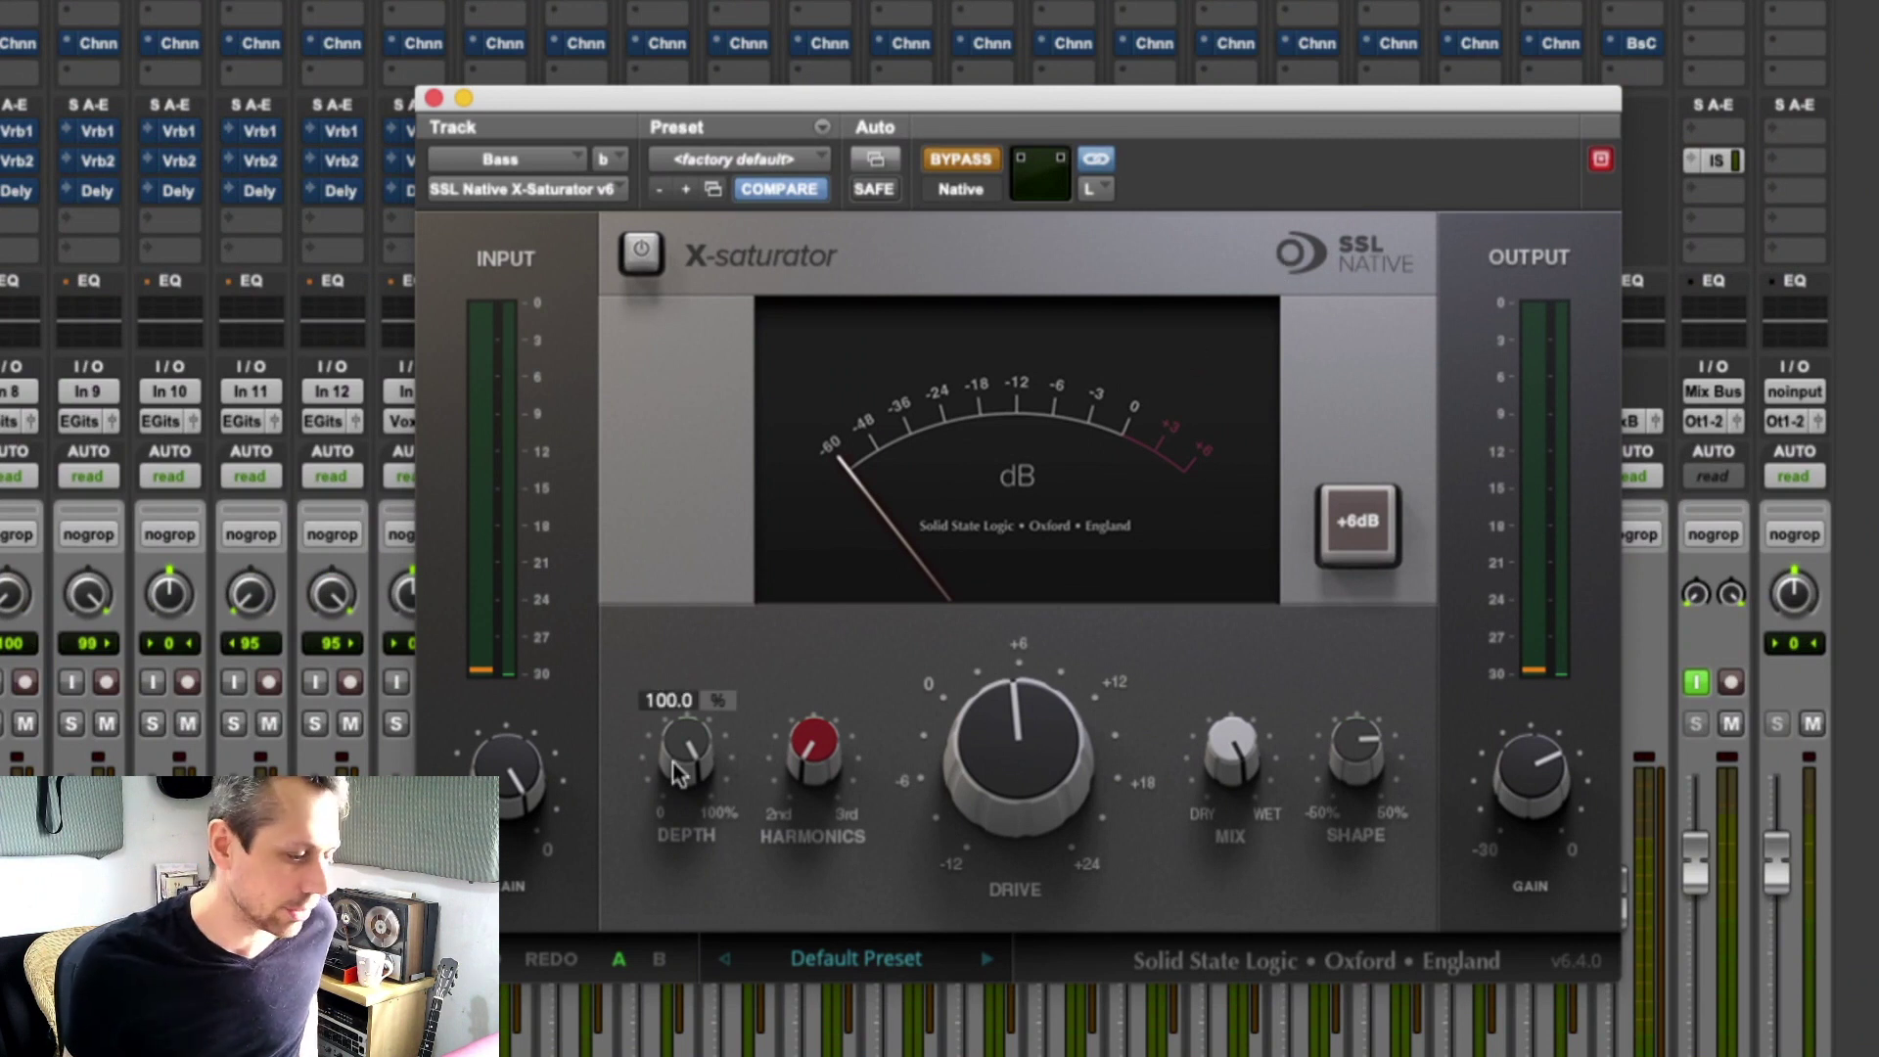
pyautogui.moveTo(820, 749)
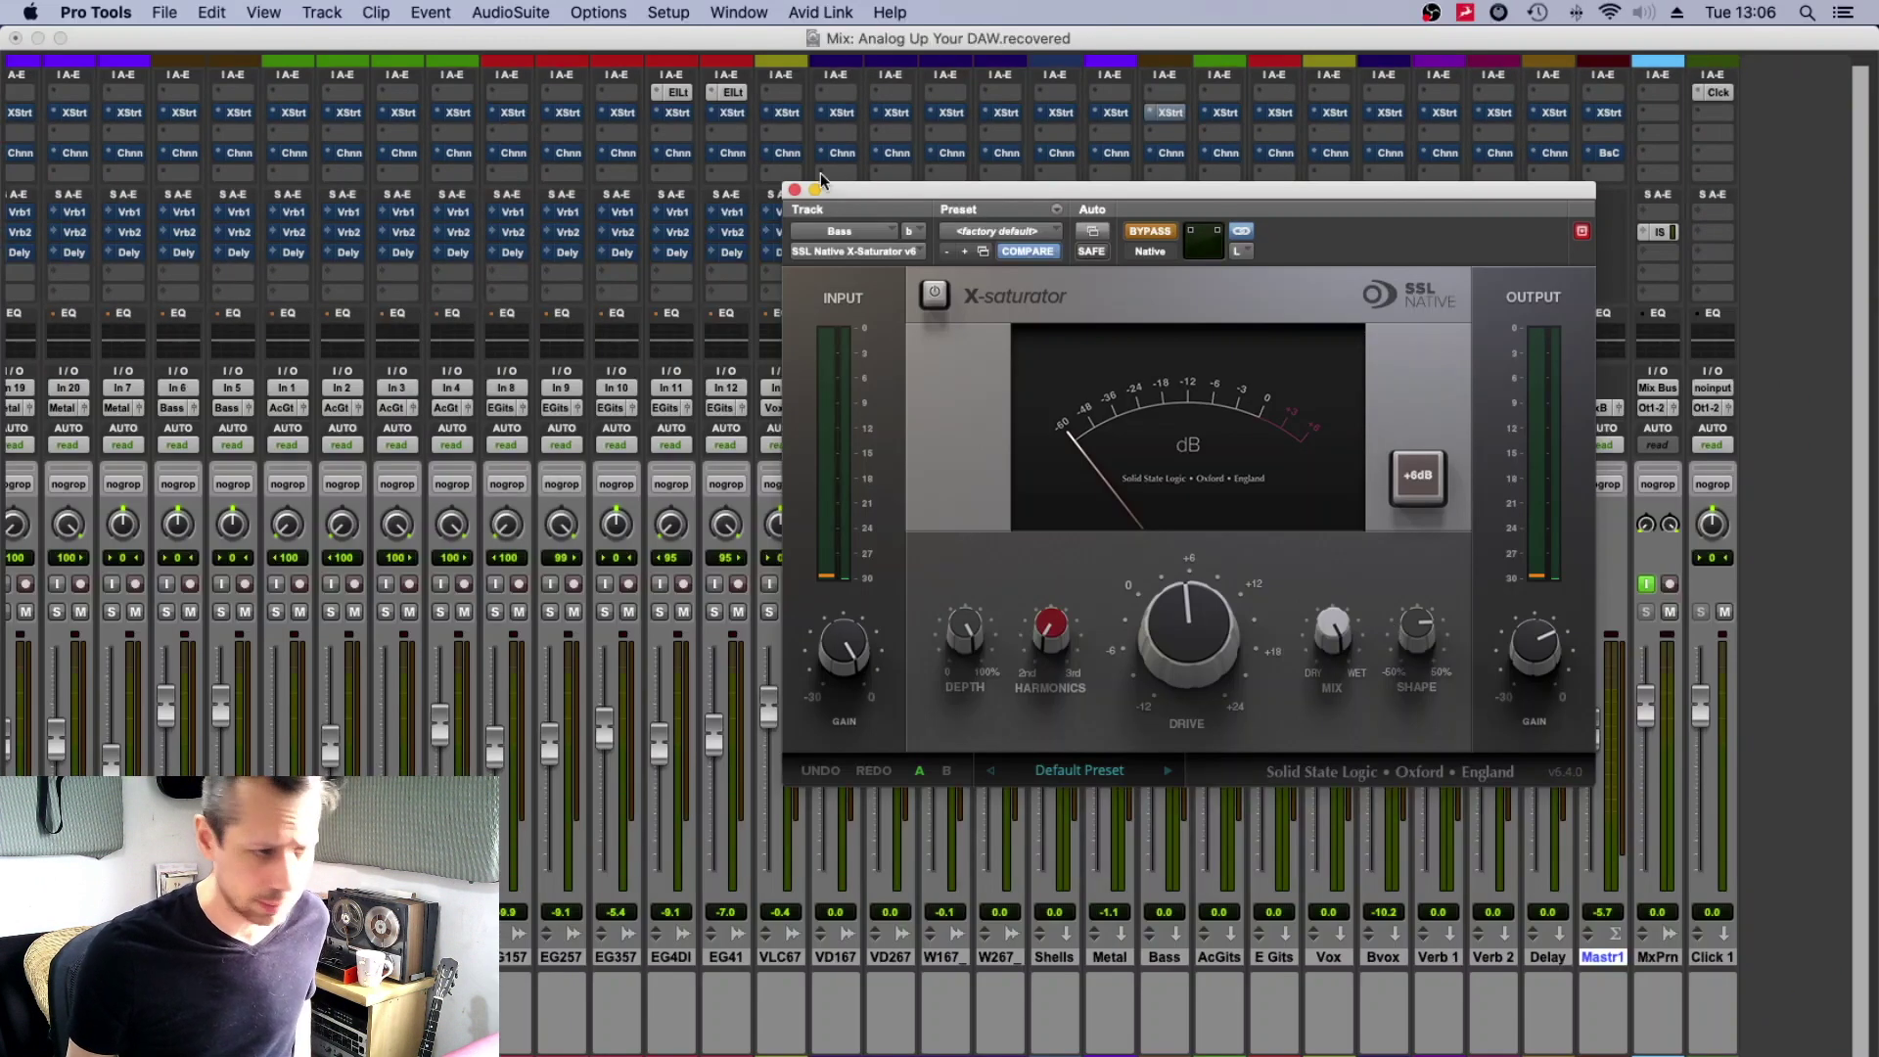
# Close the Bass X-Saturator and inspect the EG257 guitar's X-Saturator.
pyautogui.click(795, 190)
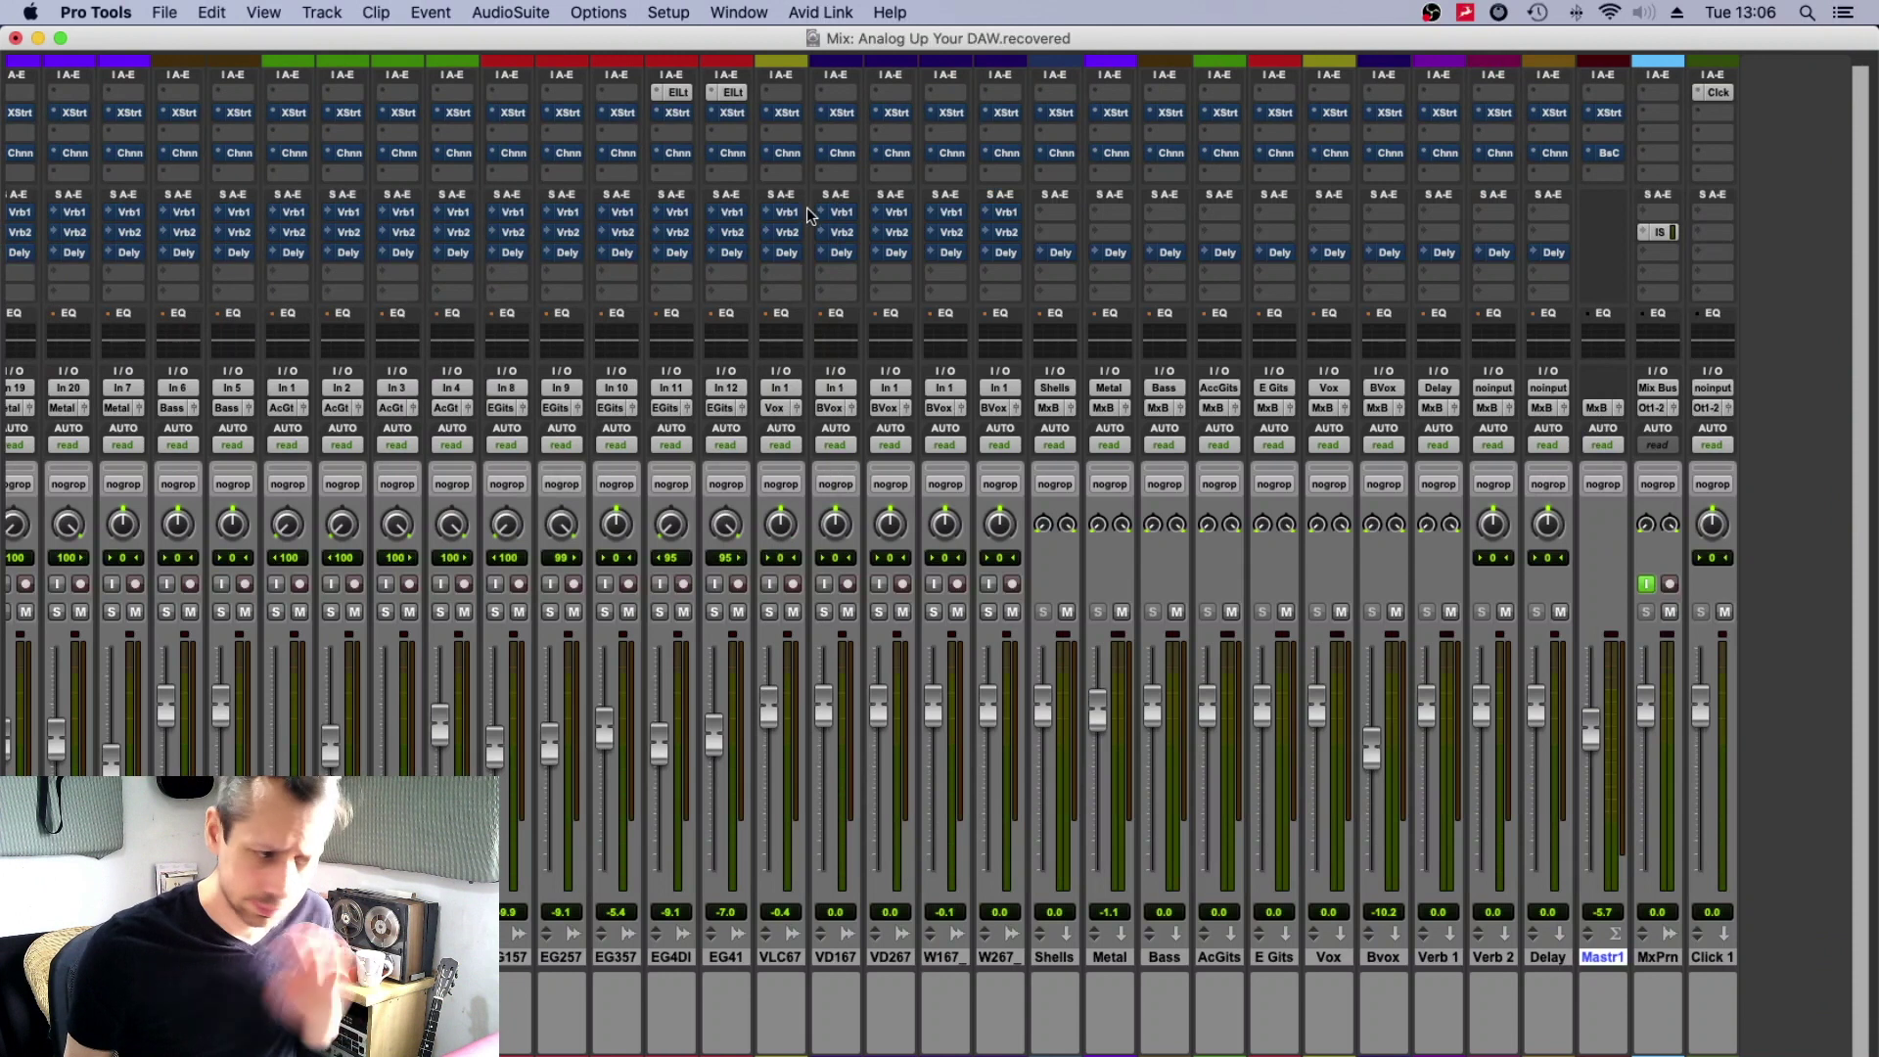
pyautogui.click(575, 115)
pyautogui.click(575, 115)
pyautogui.click(576, 114)
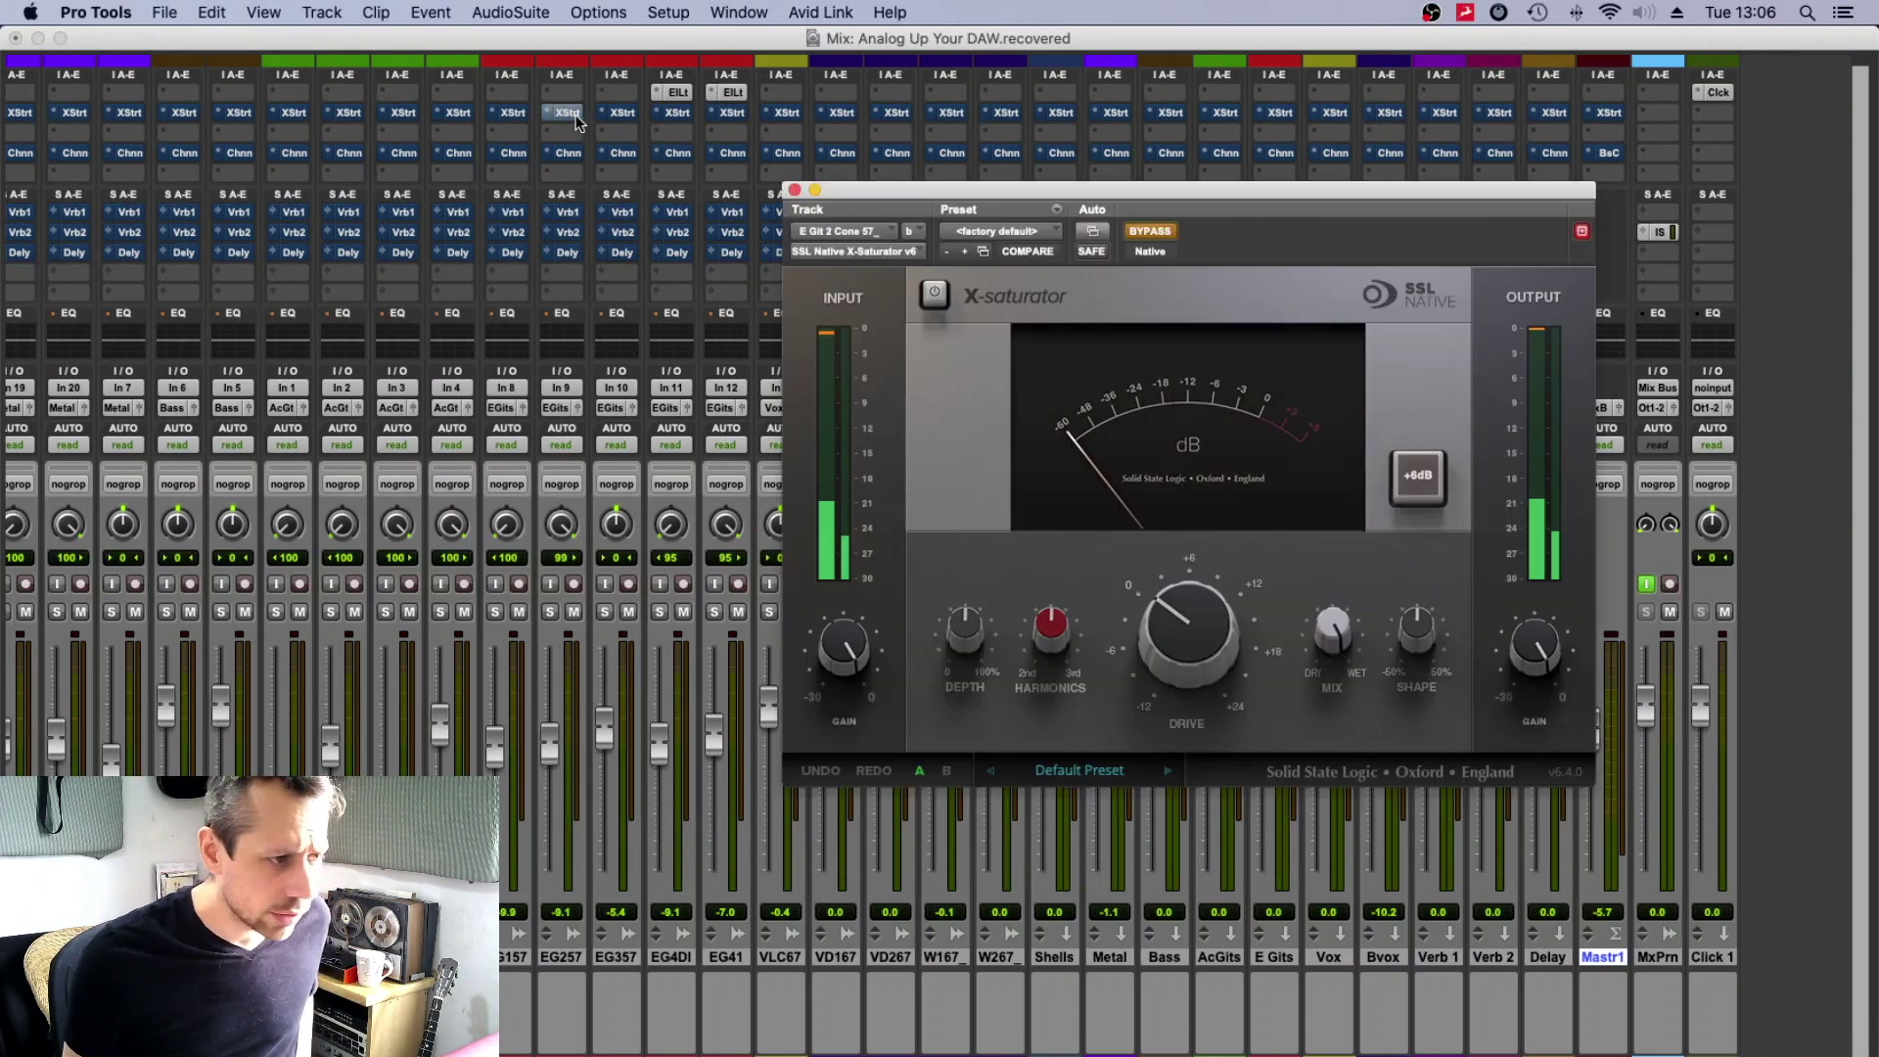
pyautogui.click(788, 115)
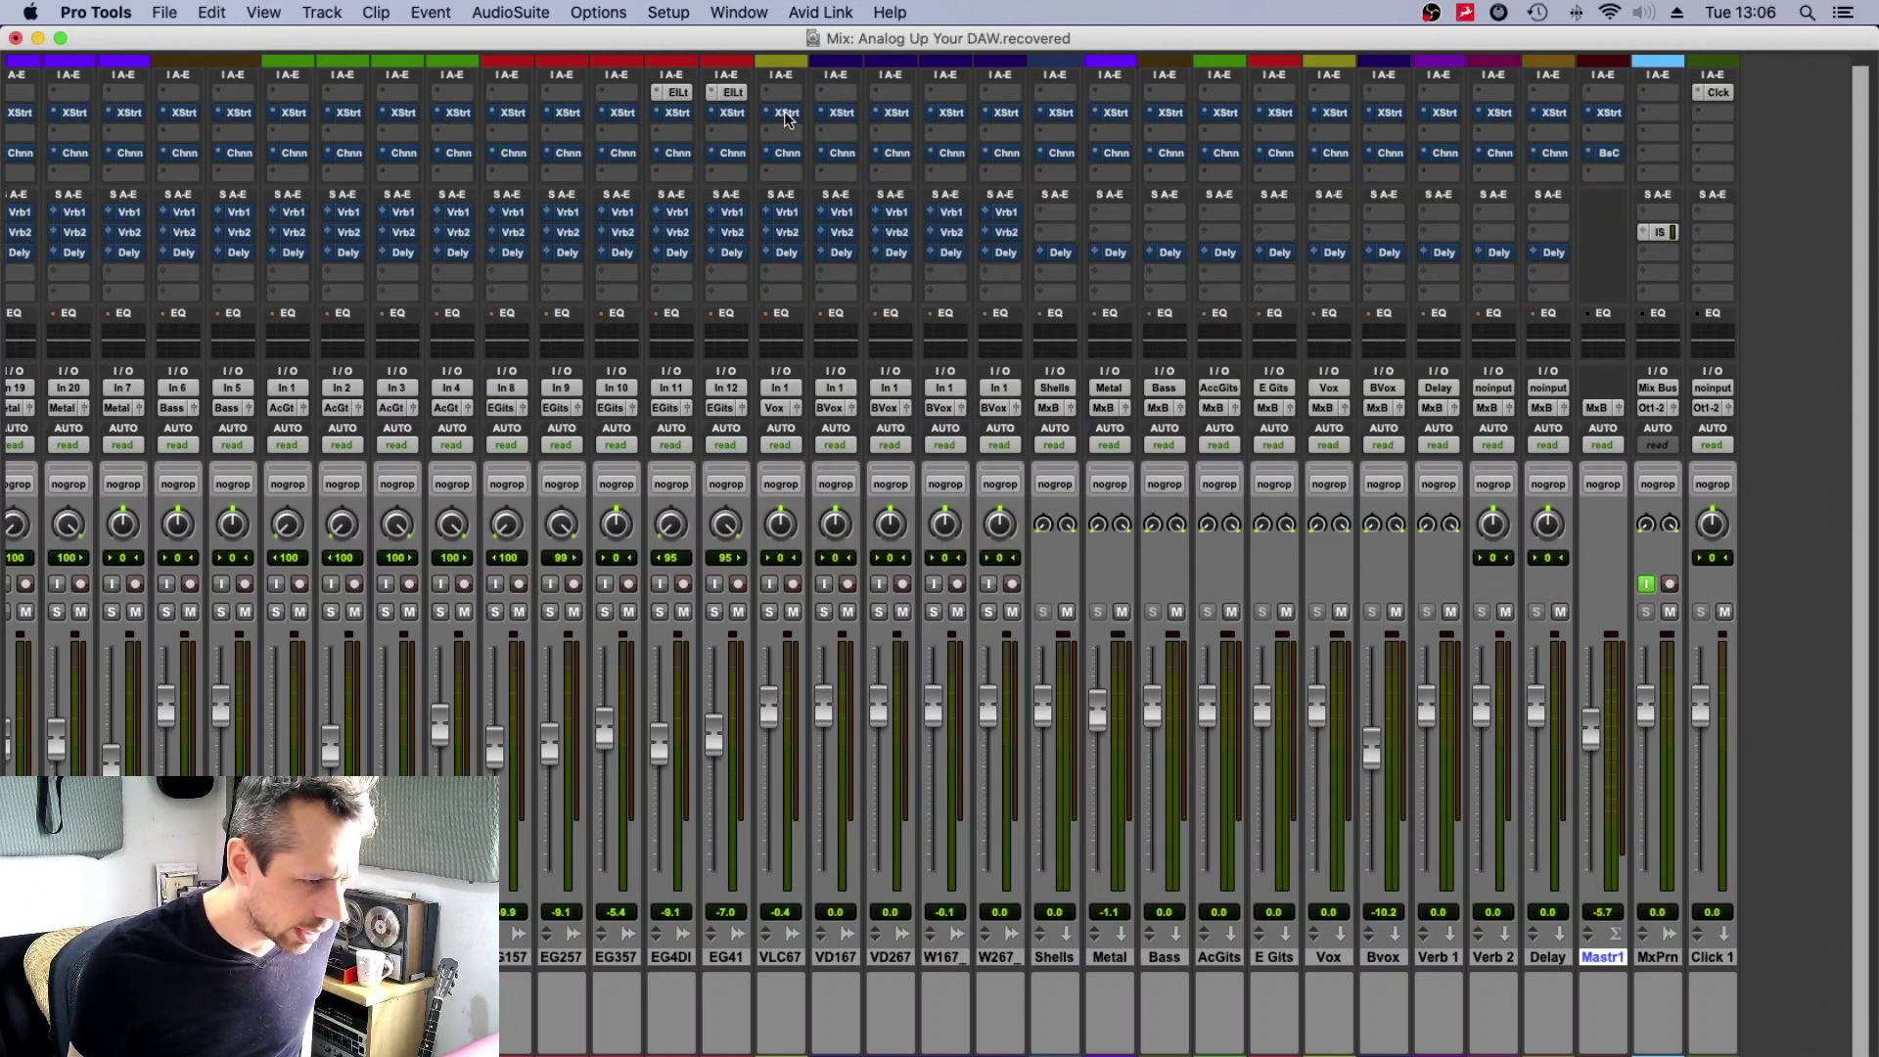
# Inspect the VLC67 lead vocal's X-Saturator, recheck EG257, then close the plug-in.
pyautogui.click(788, 115)
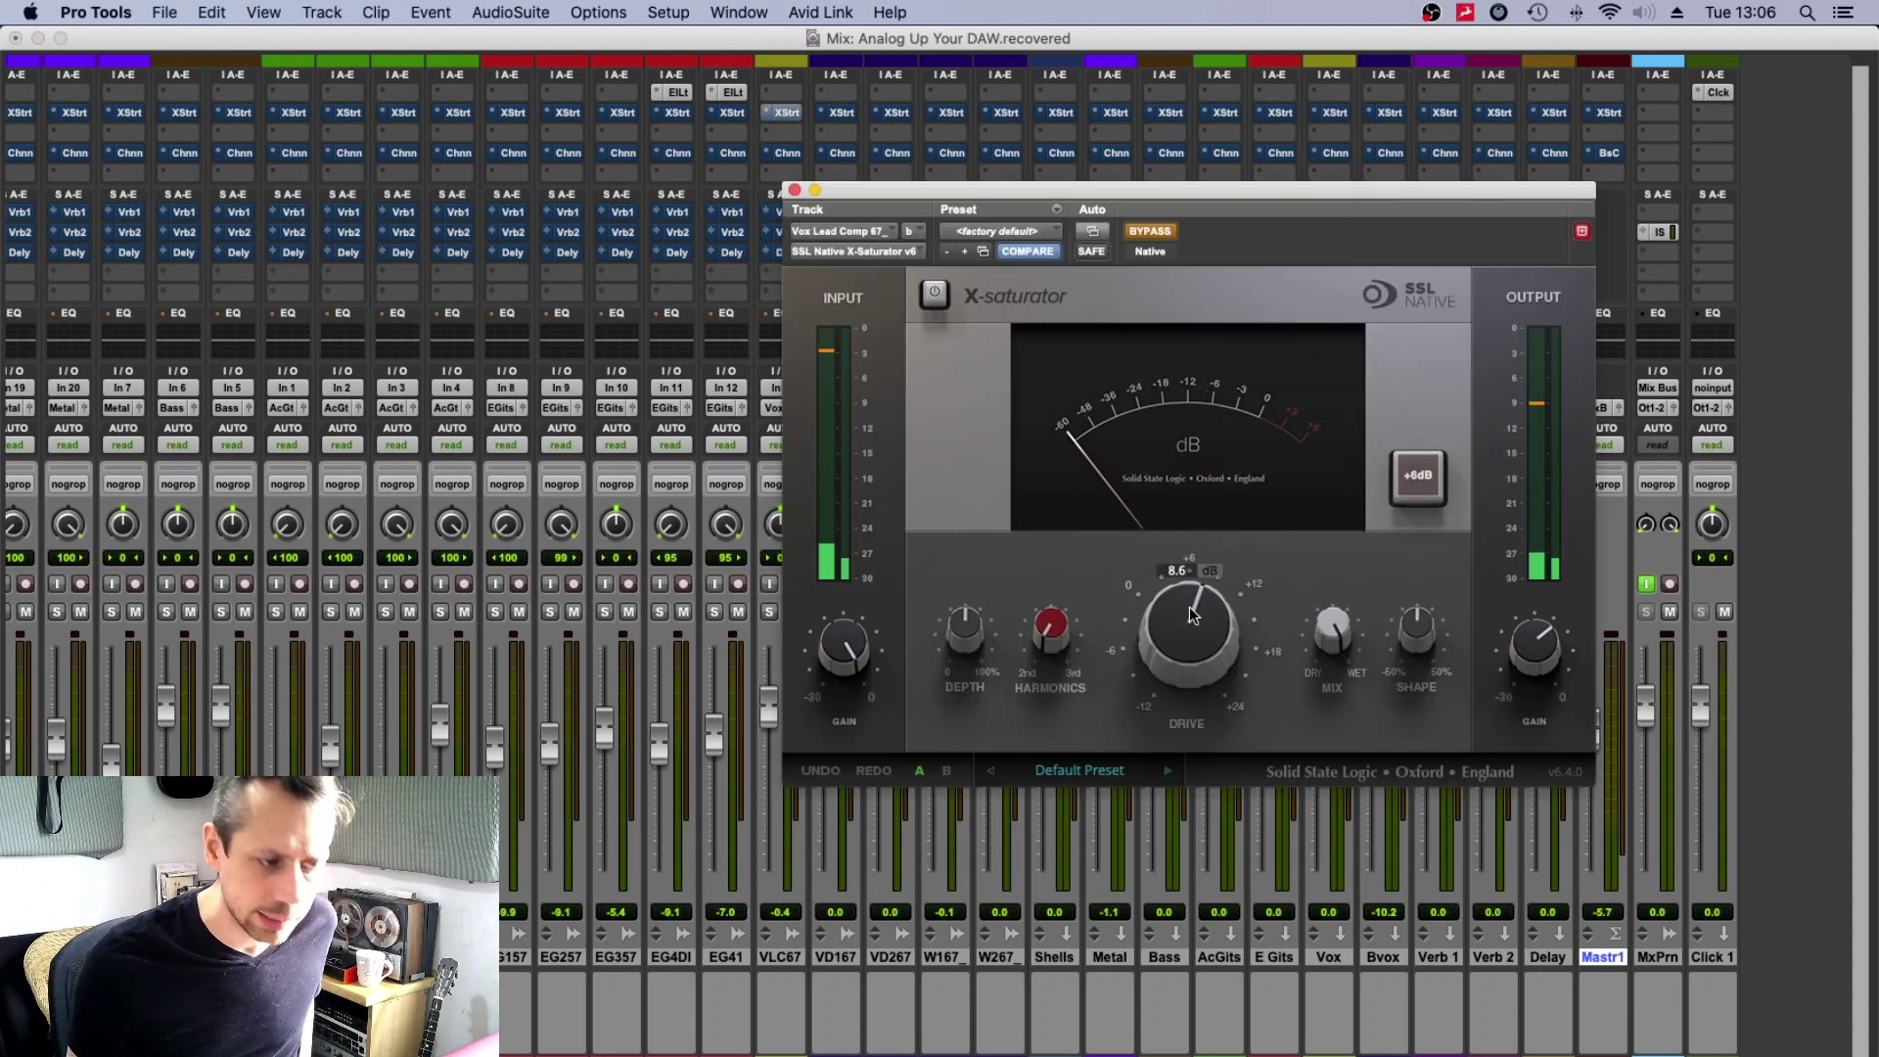
pyautogui.click(795, 190)
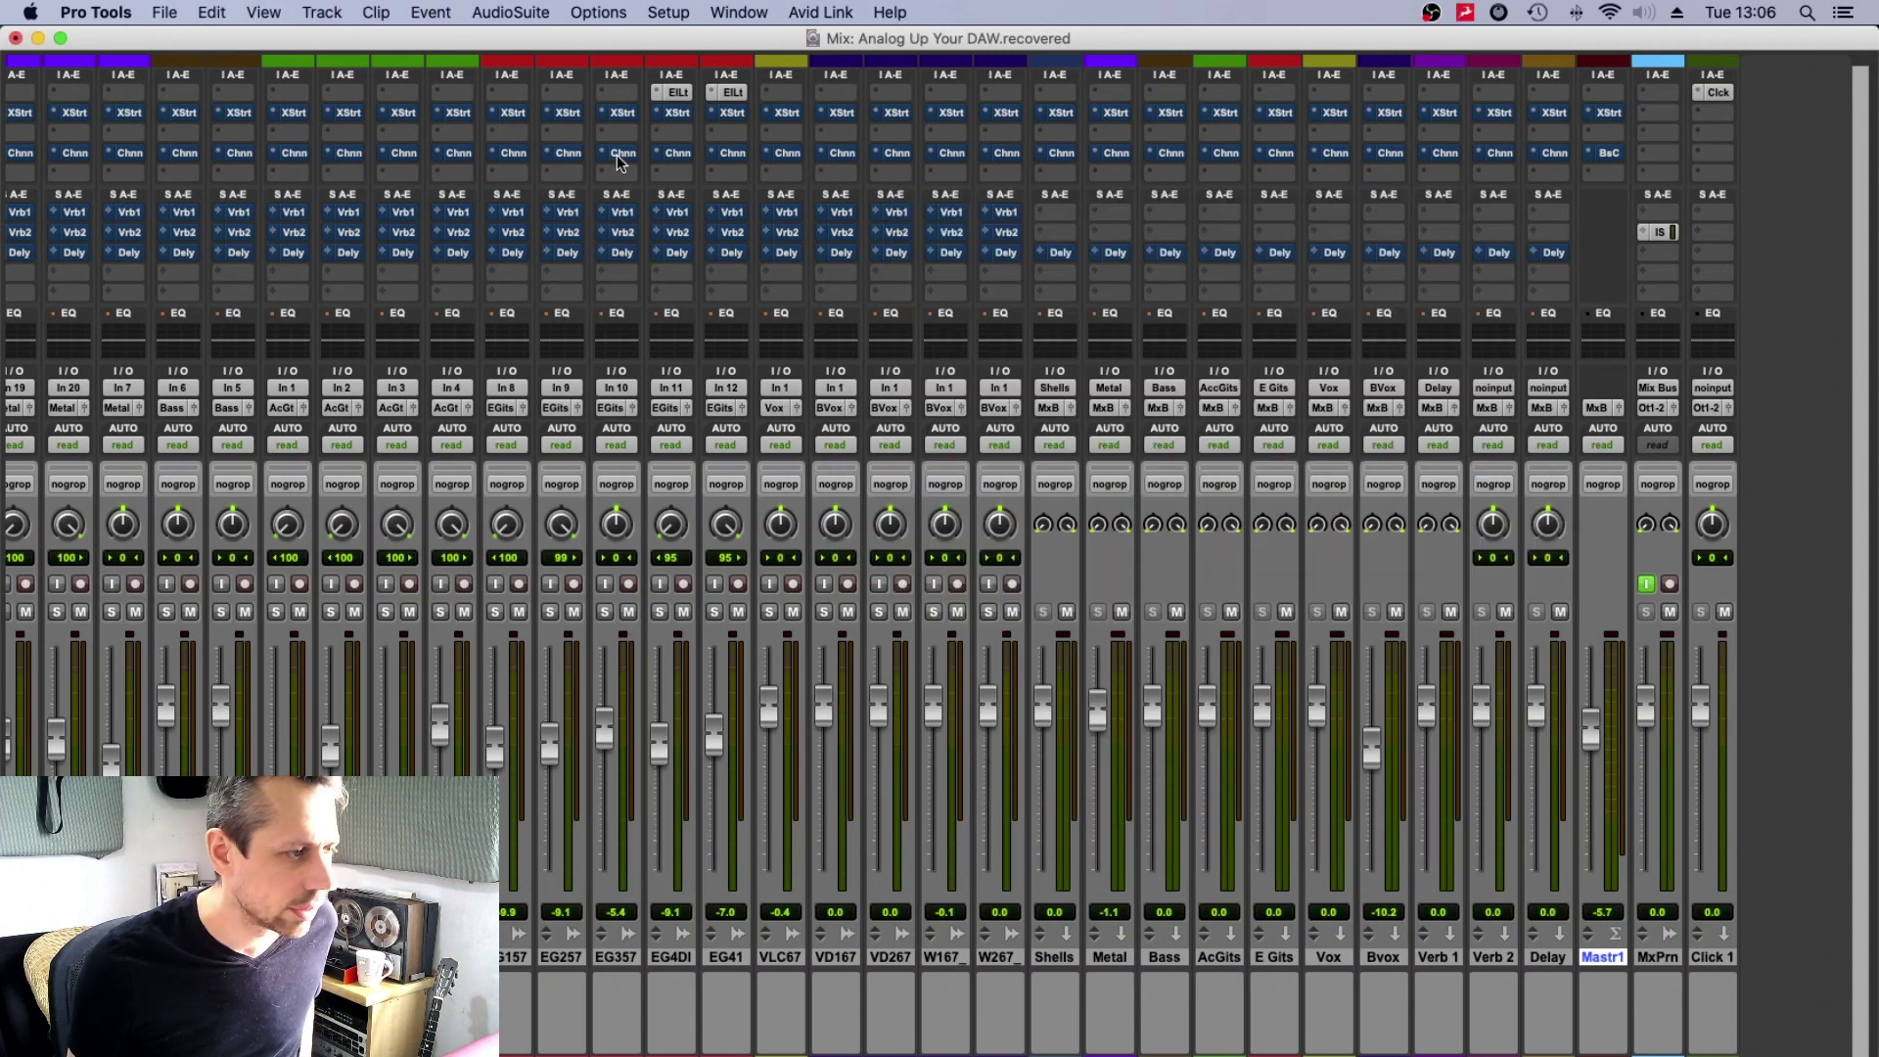
pyautogui.click(578, 114)
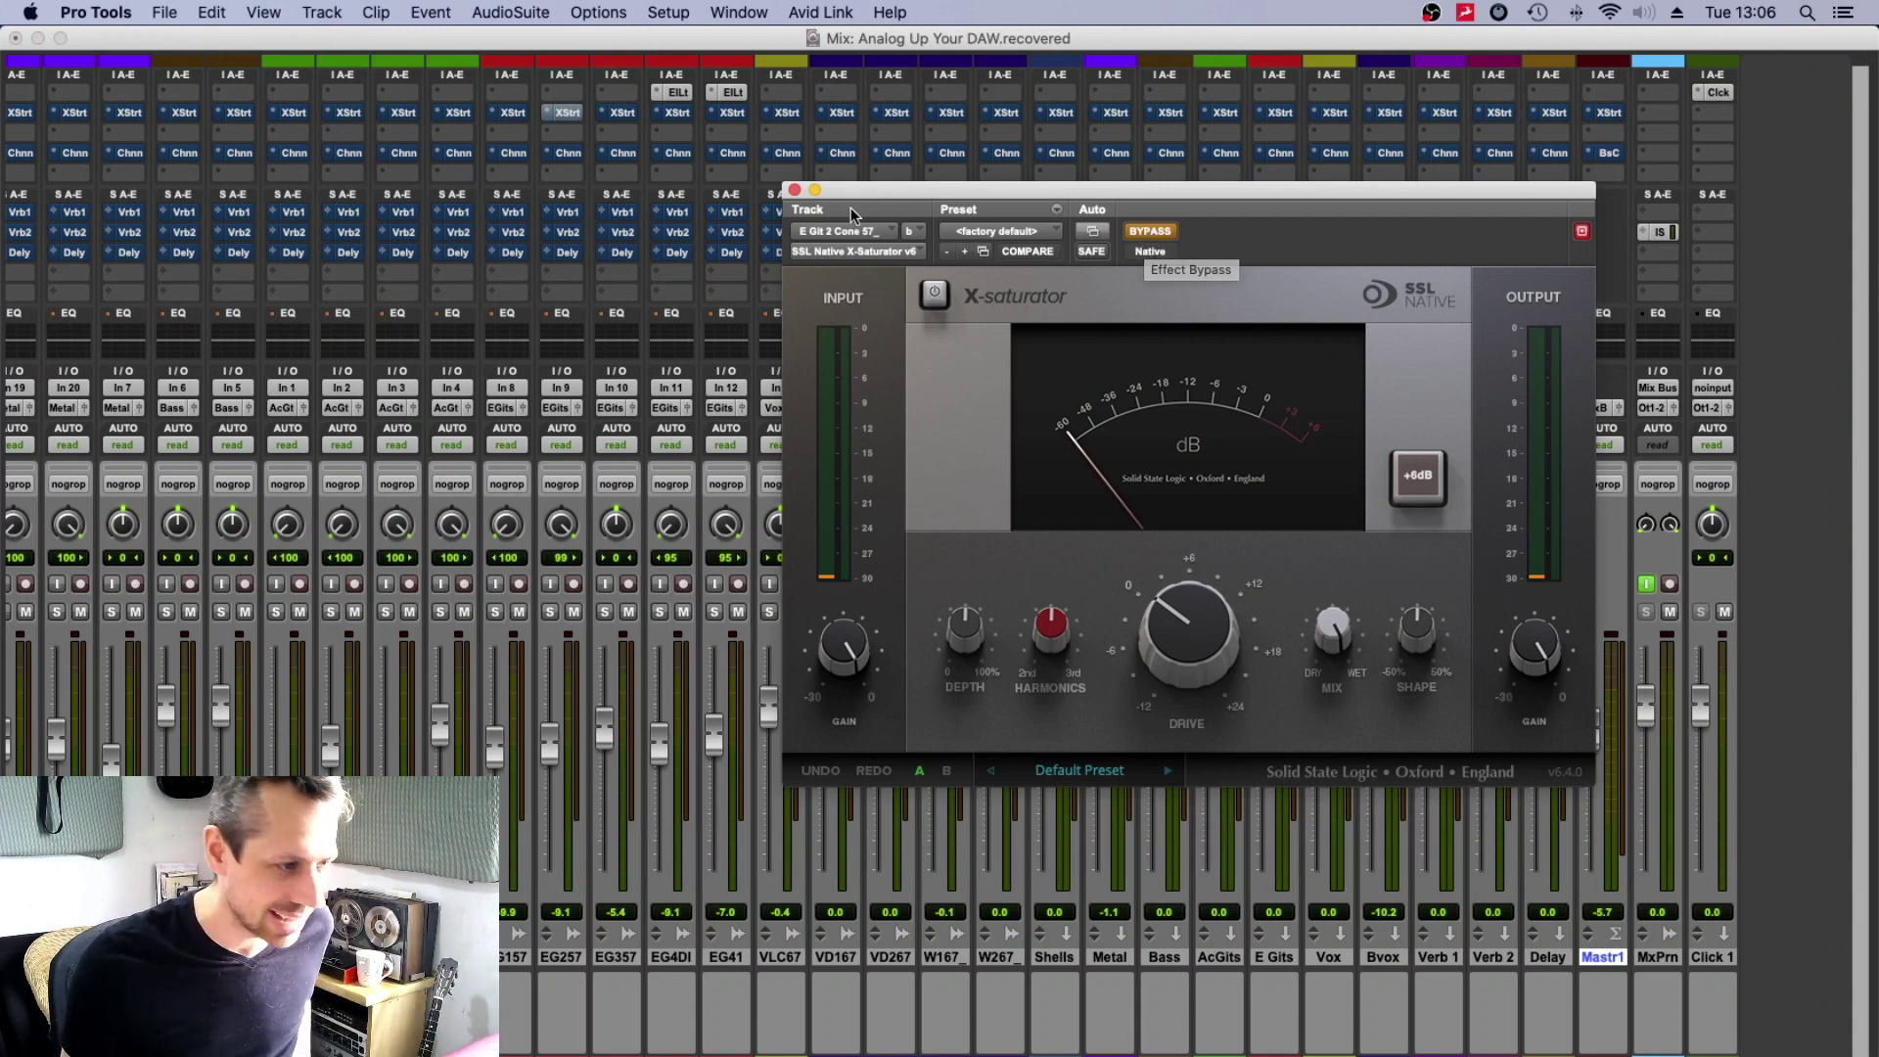
pyautogui.click(794, 190)
# Open the Snare Sample track's Channel Strip and reposition its window.
pyautogui.hscroll(-10, 696, 179)
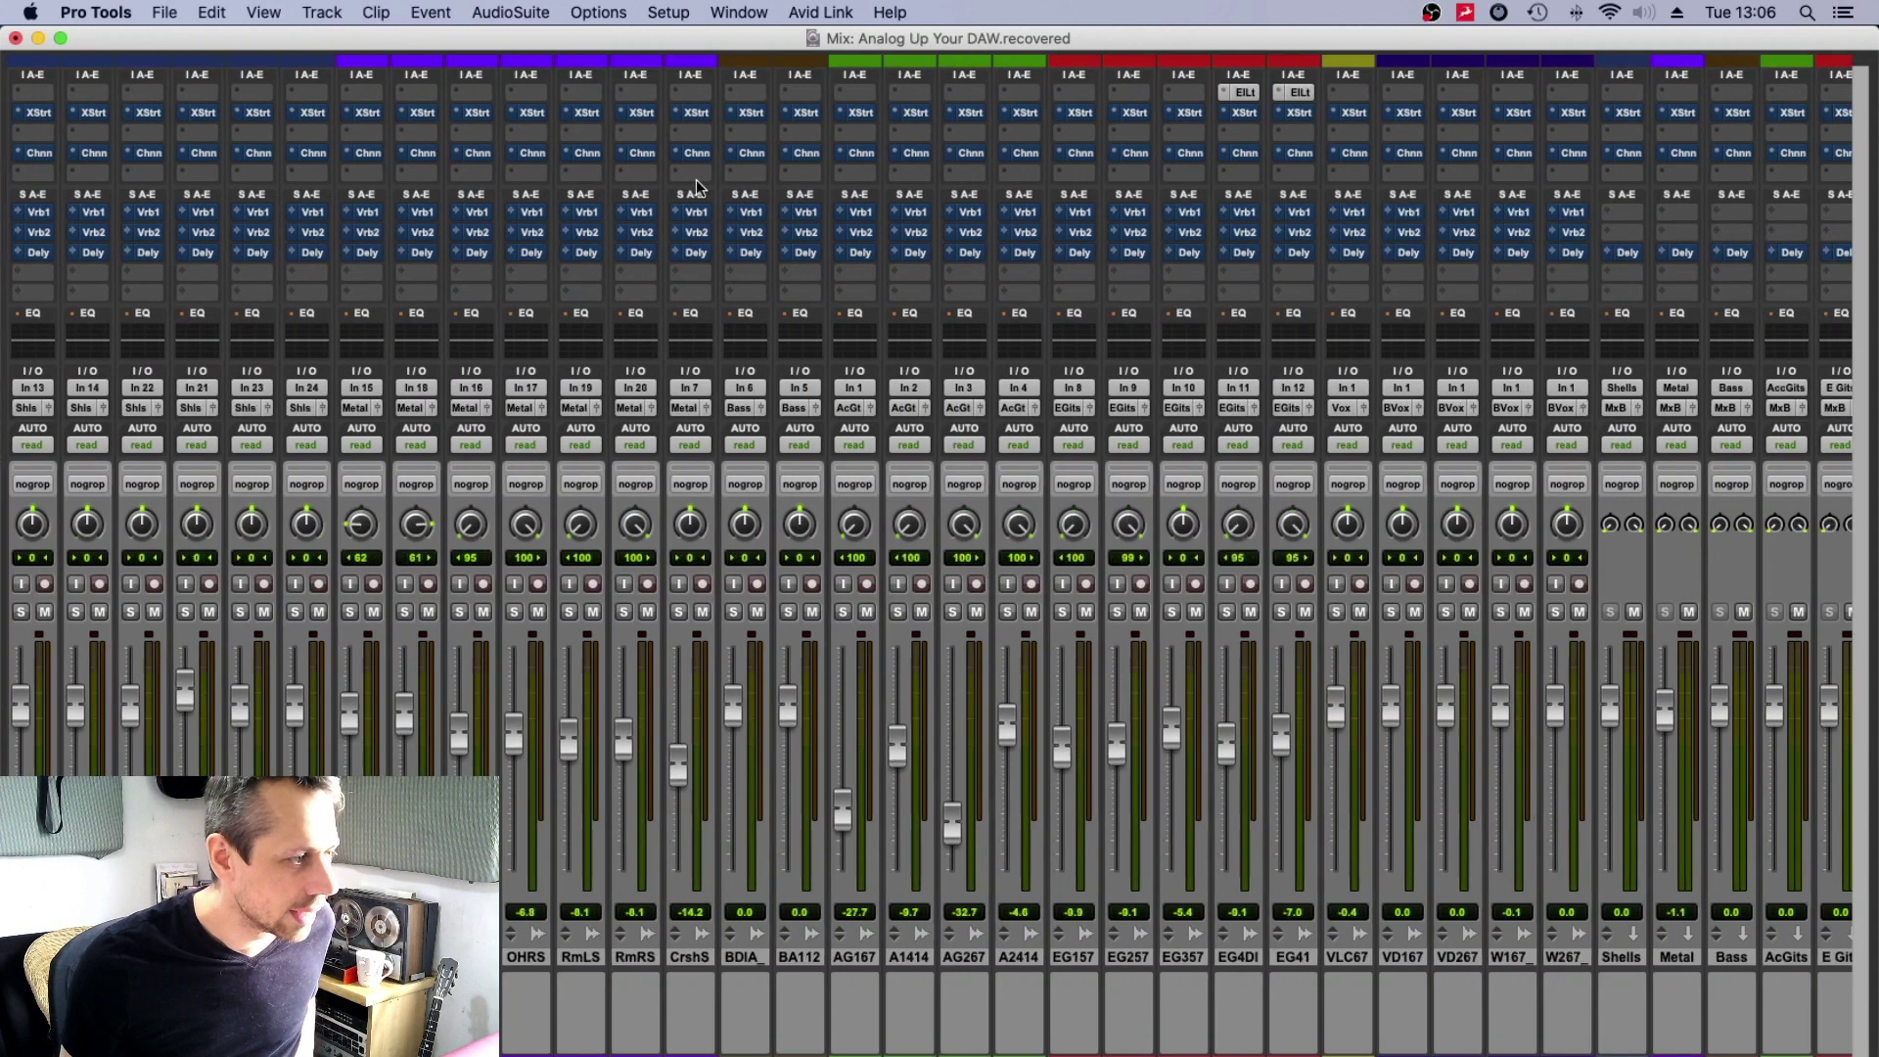
pyautogui.click(200, 154)
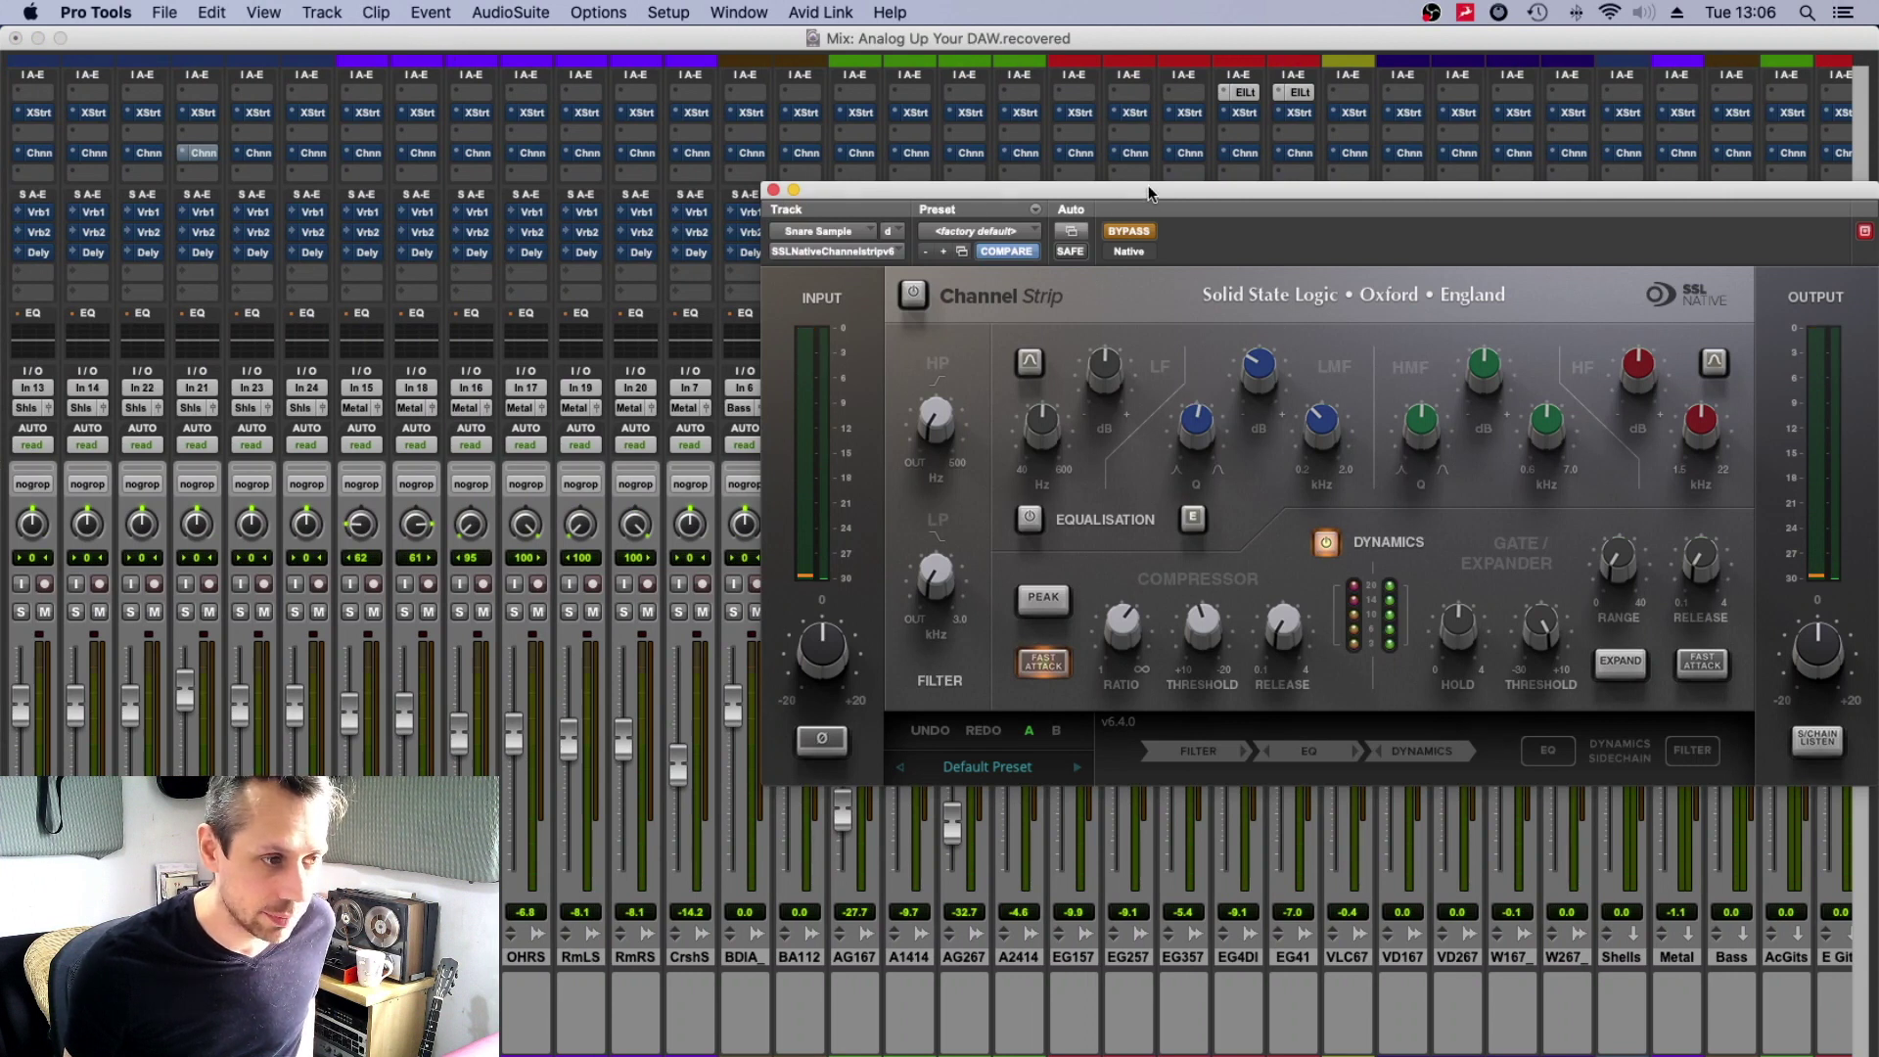
pyautogui.moveTo(1152, 188); pyautogui.dragTo(842, 232)
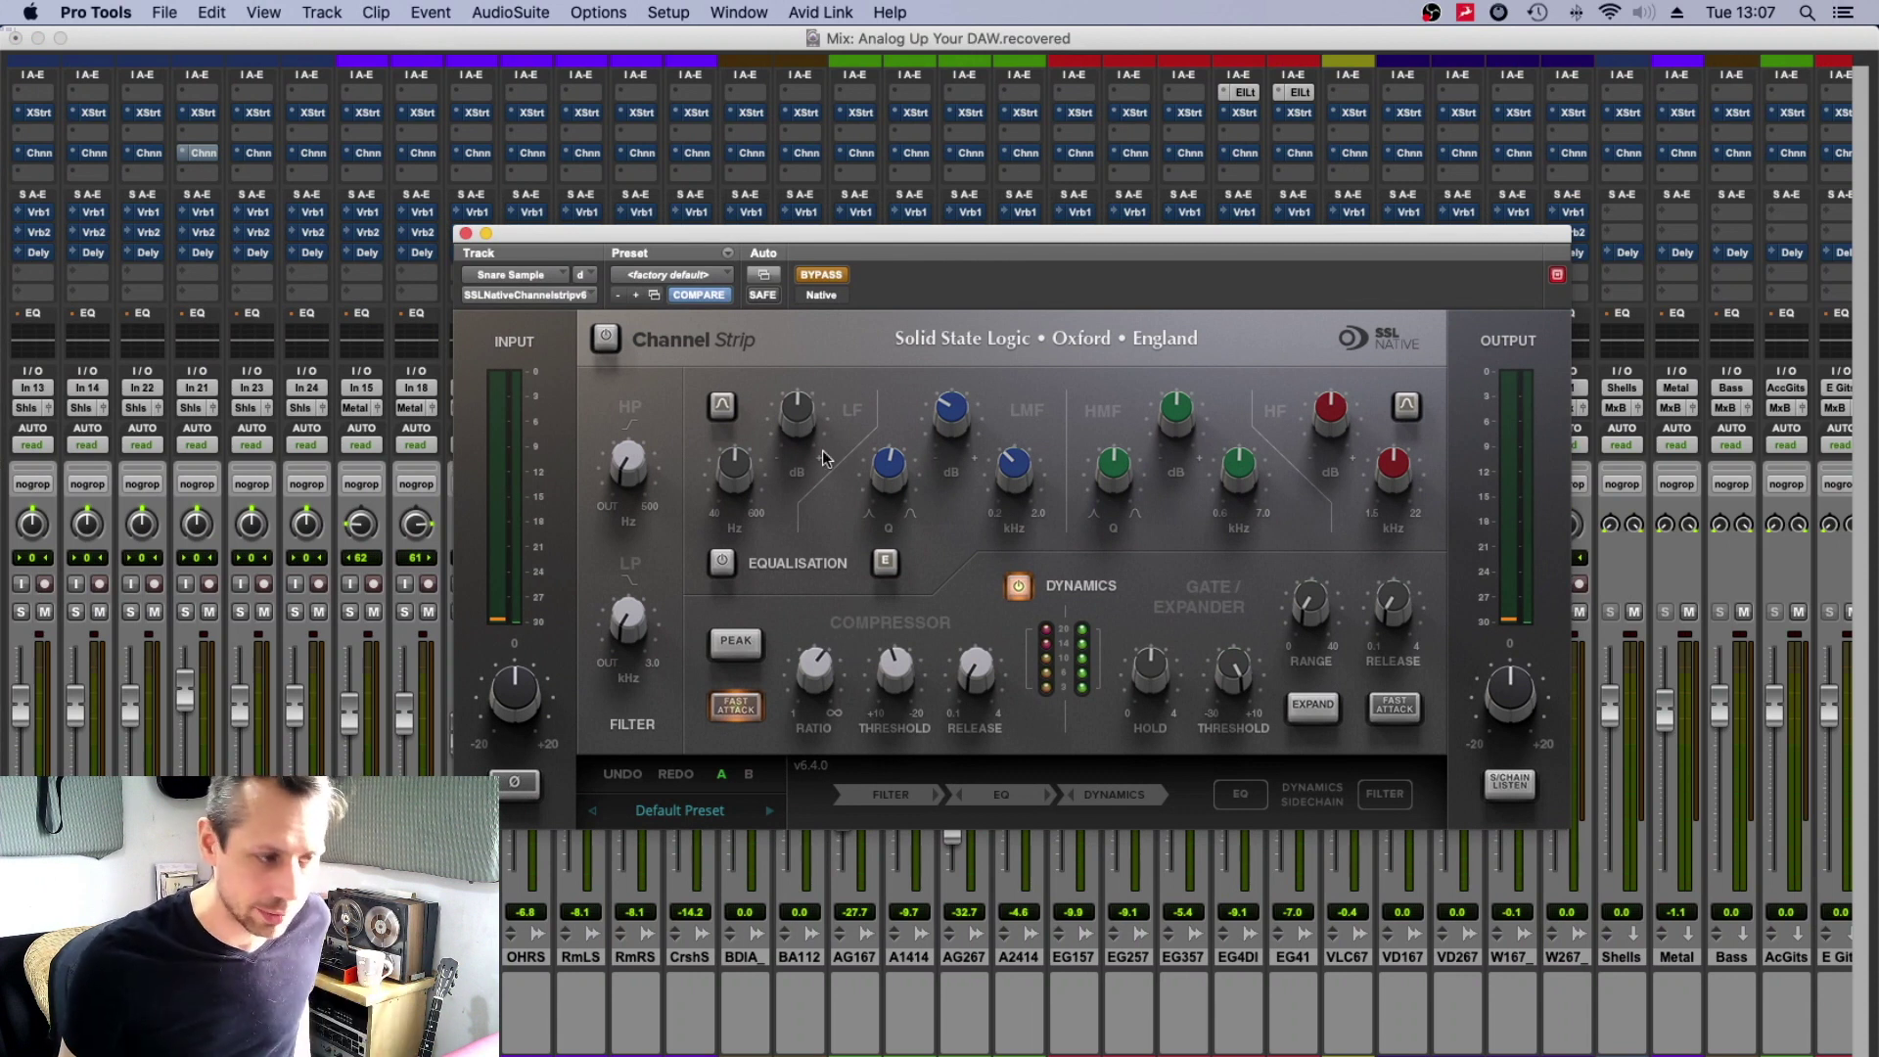
pyautogui.moveTo(903, 452)
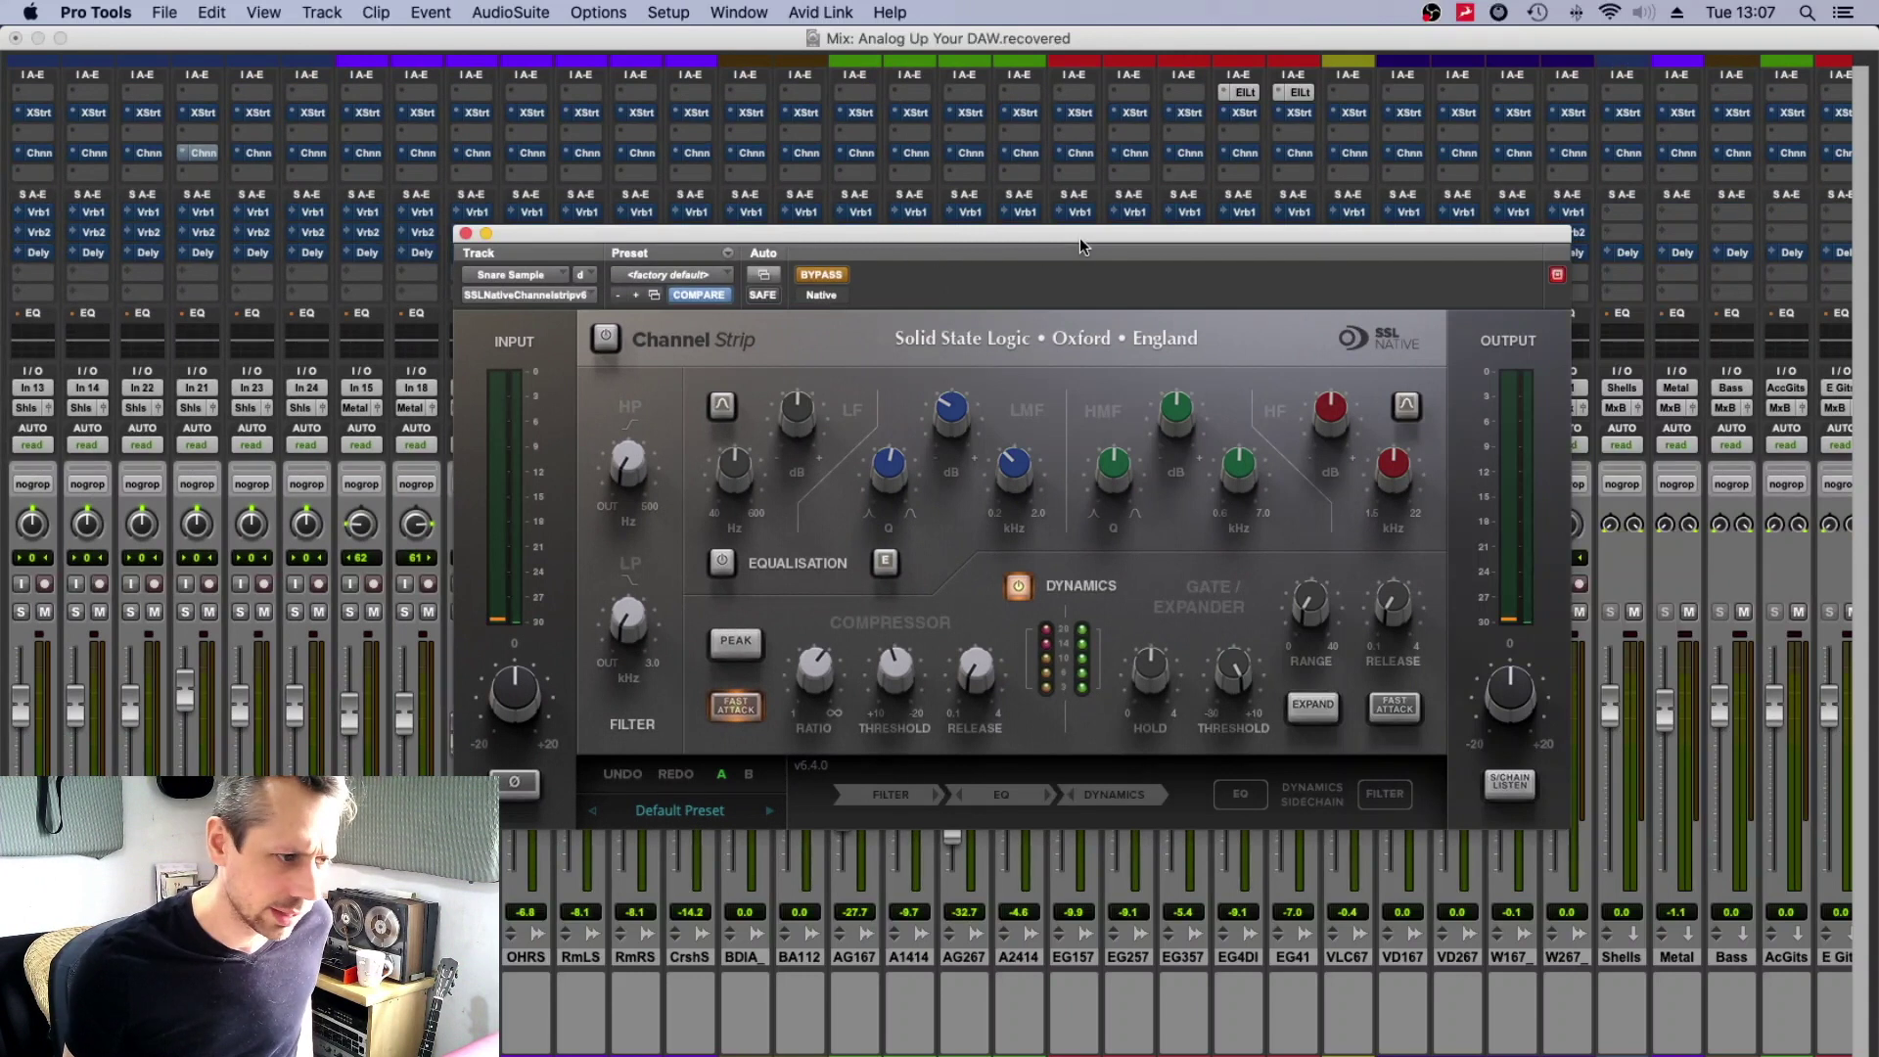
pyautogui.moveTo(1078, 238); pyautogui.dragTo(1295, 355)
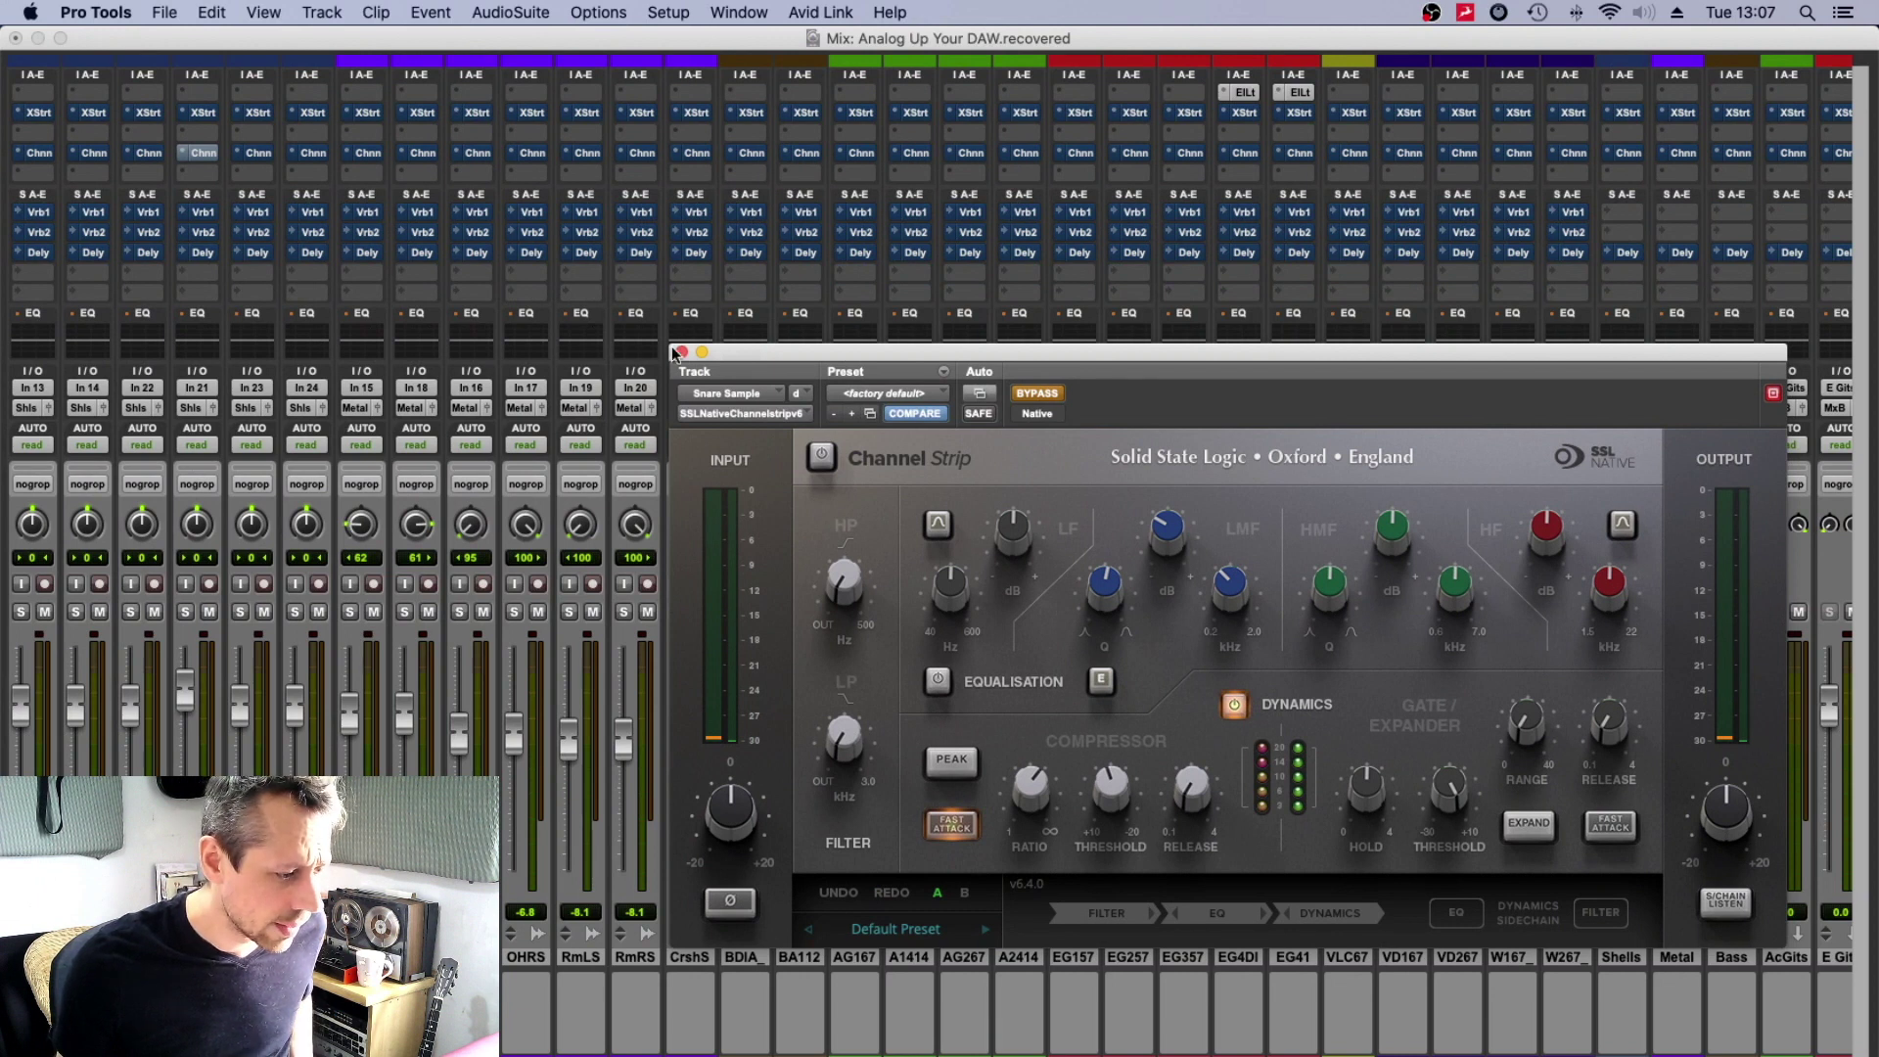
pyautogui.moveTo(745, 346); pyautogui.dragTo(649, 260)
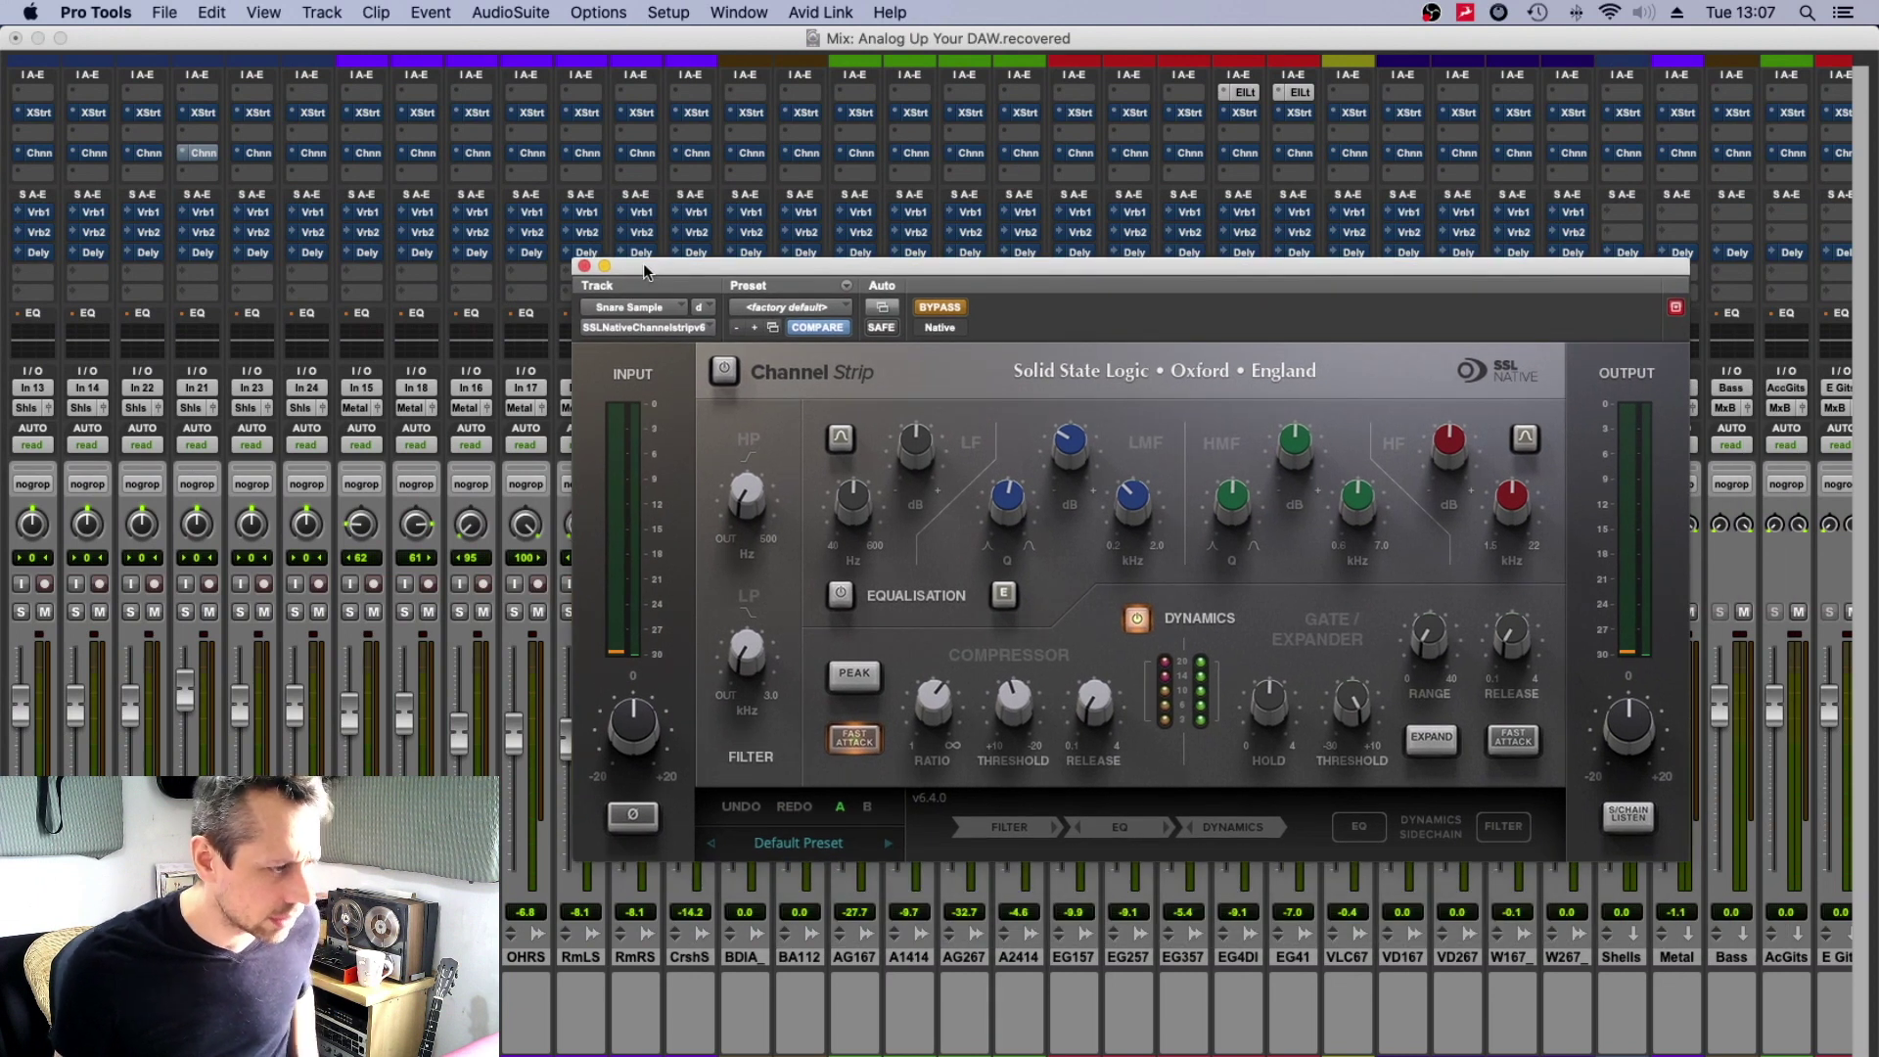
# View the Crash Sample track's Channel Strip, then close it.
pyautogui.click(696, 152)
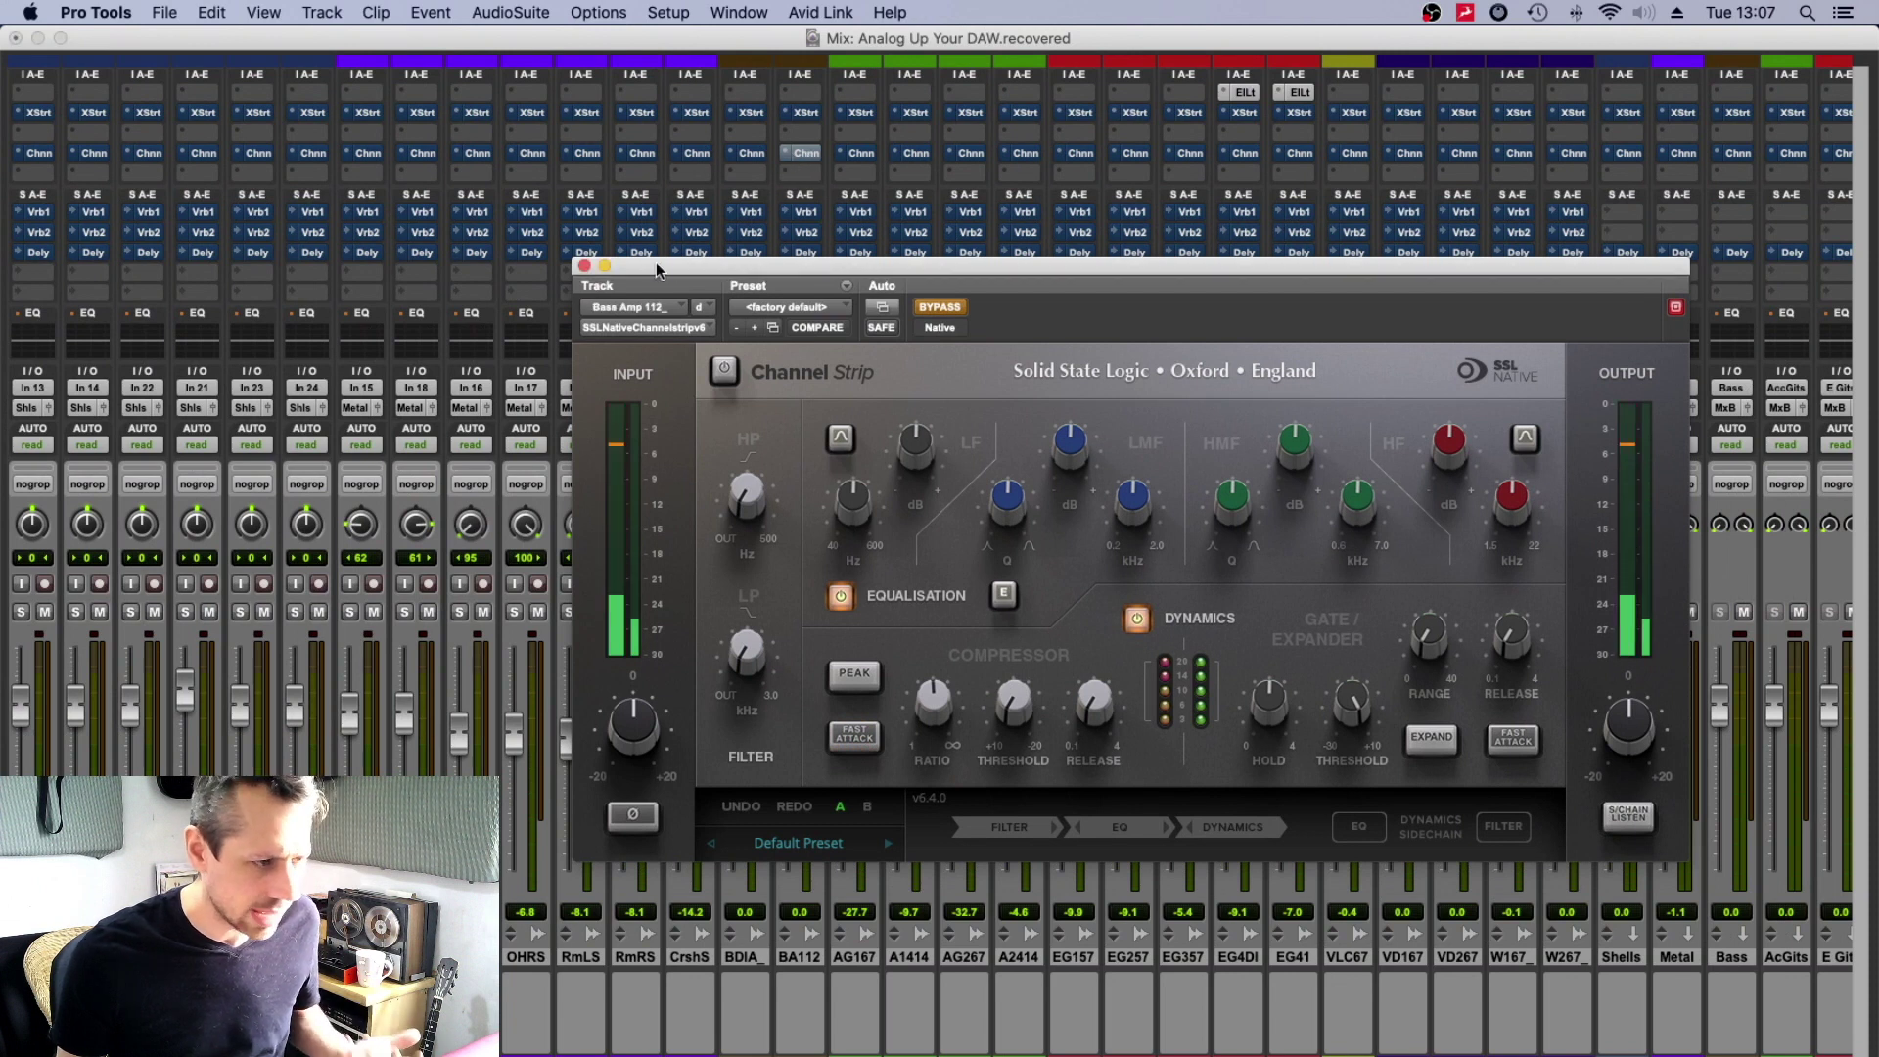
pyautogui.click(586, 266)
pyautogui.hscroll(10, 984, 351)
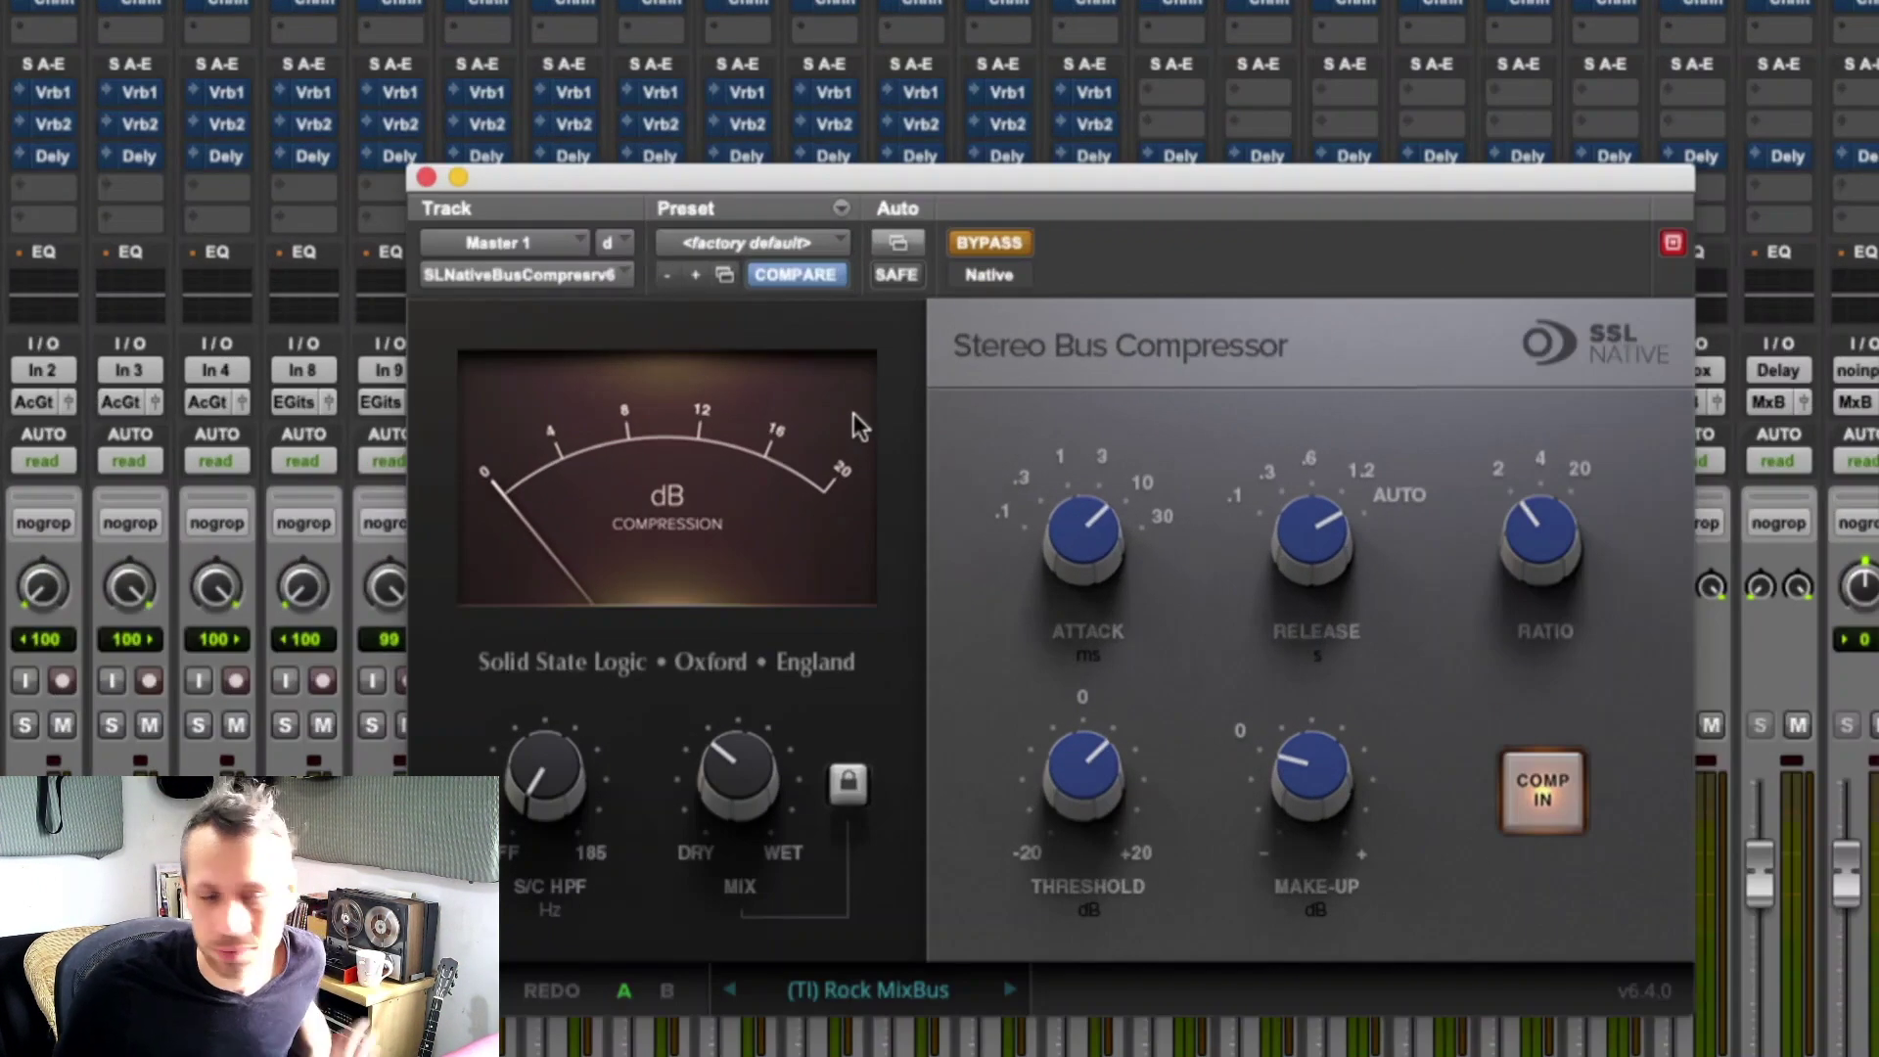
# Close the master's SSL Stereo Bus Compressor window.
pyautogui.moveTo(720, 754)
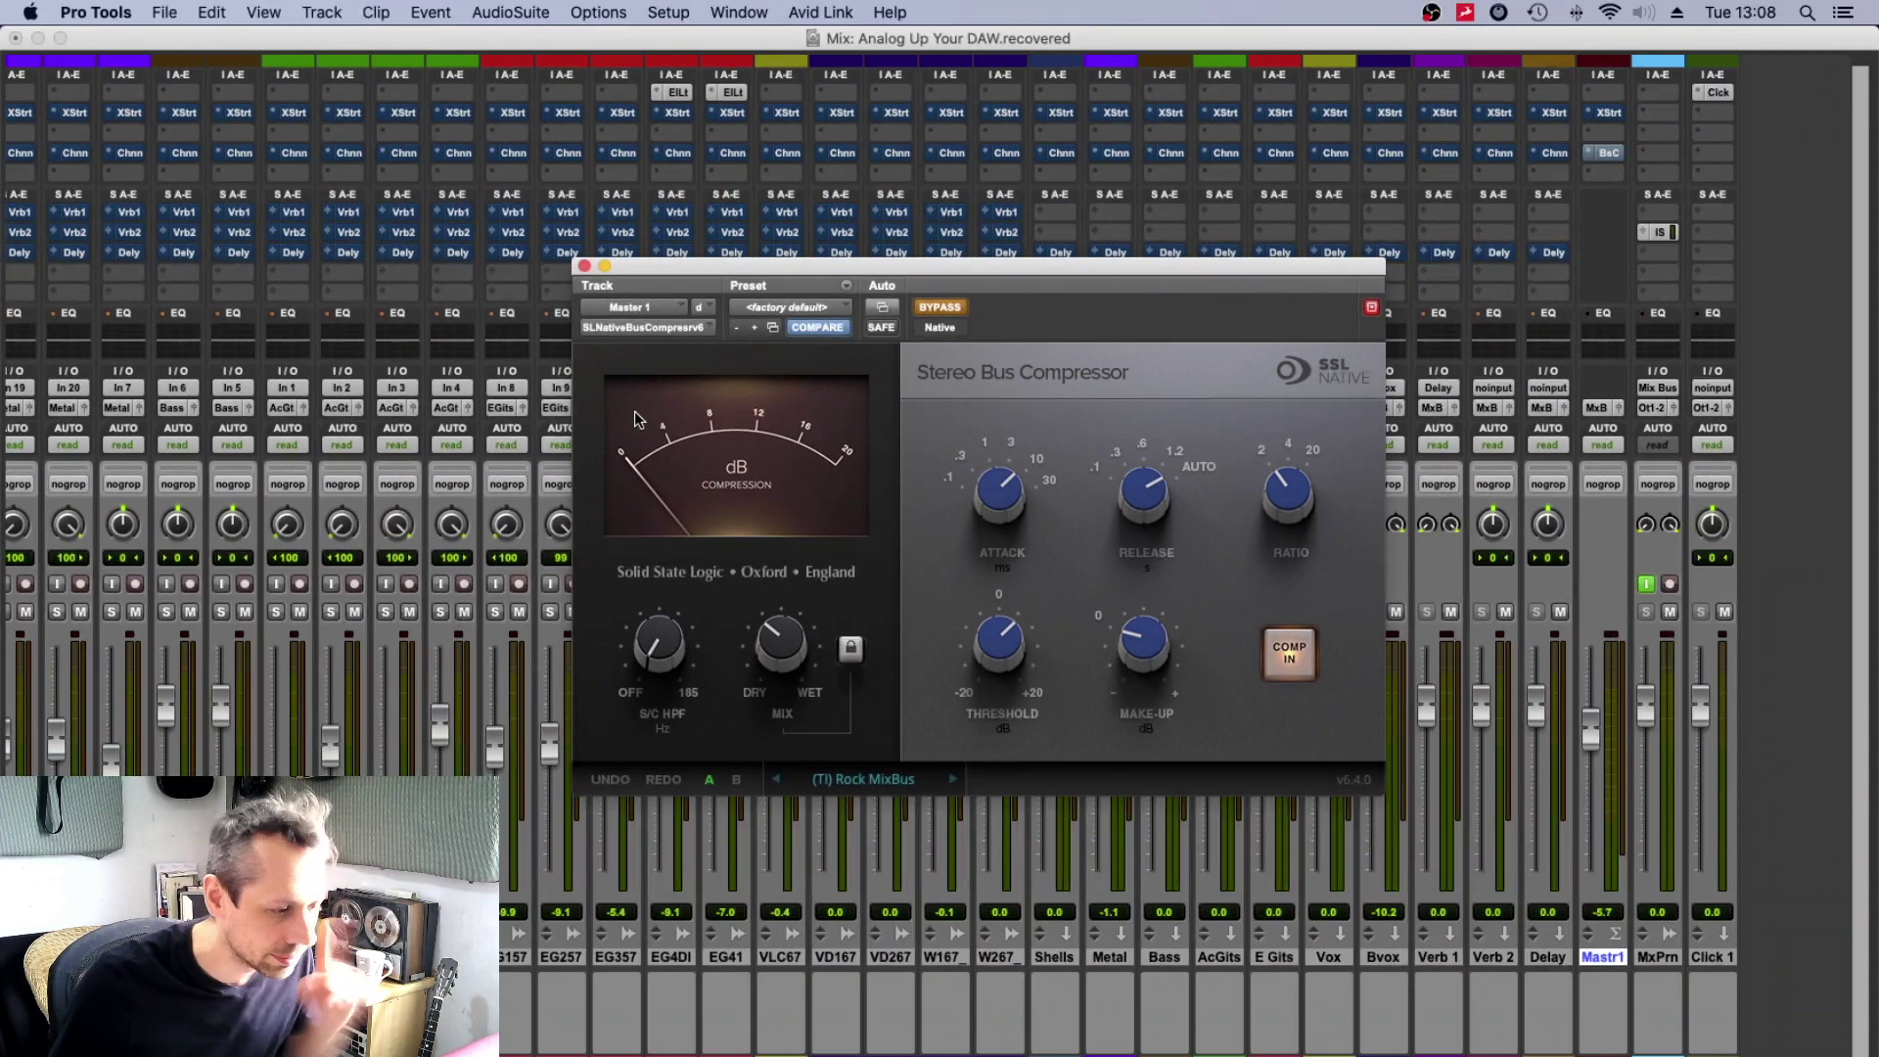
pyautogui.click(584, 266)
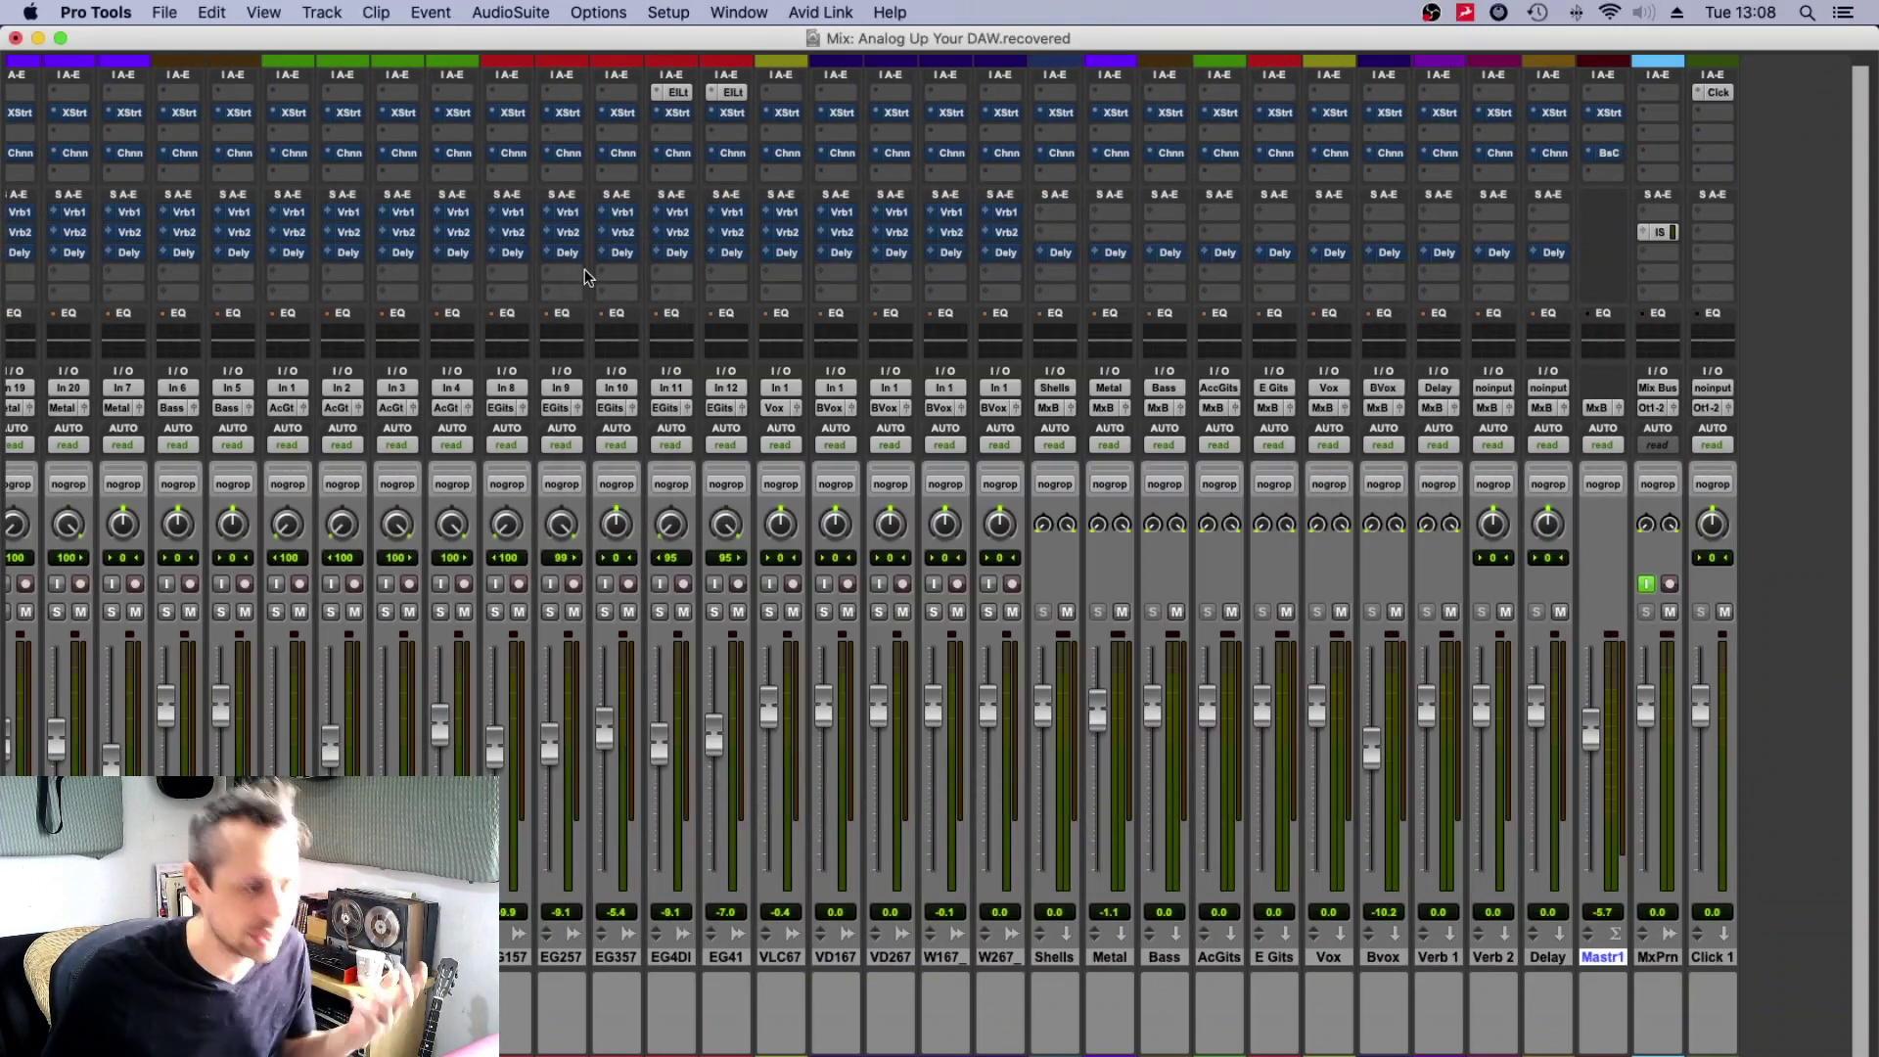
pyautogui.press('space')
pyautogui.keyDown('ctrl'); pyautogui.keyDown('super'); pyautogui.click(1606, 153); pyautogui.keyUp('super'); pyautogui.keyUp('ctrl')
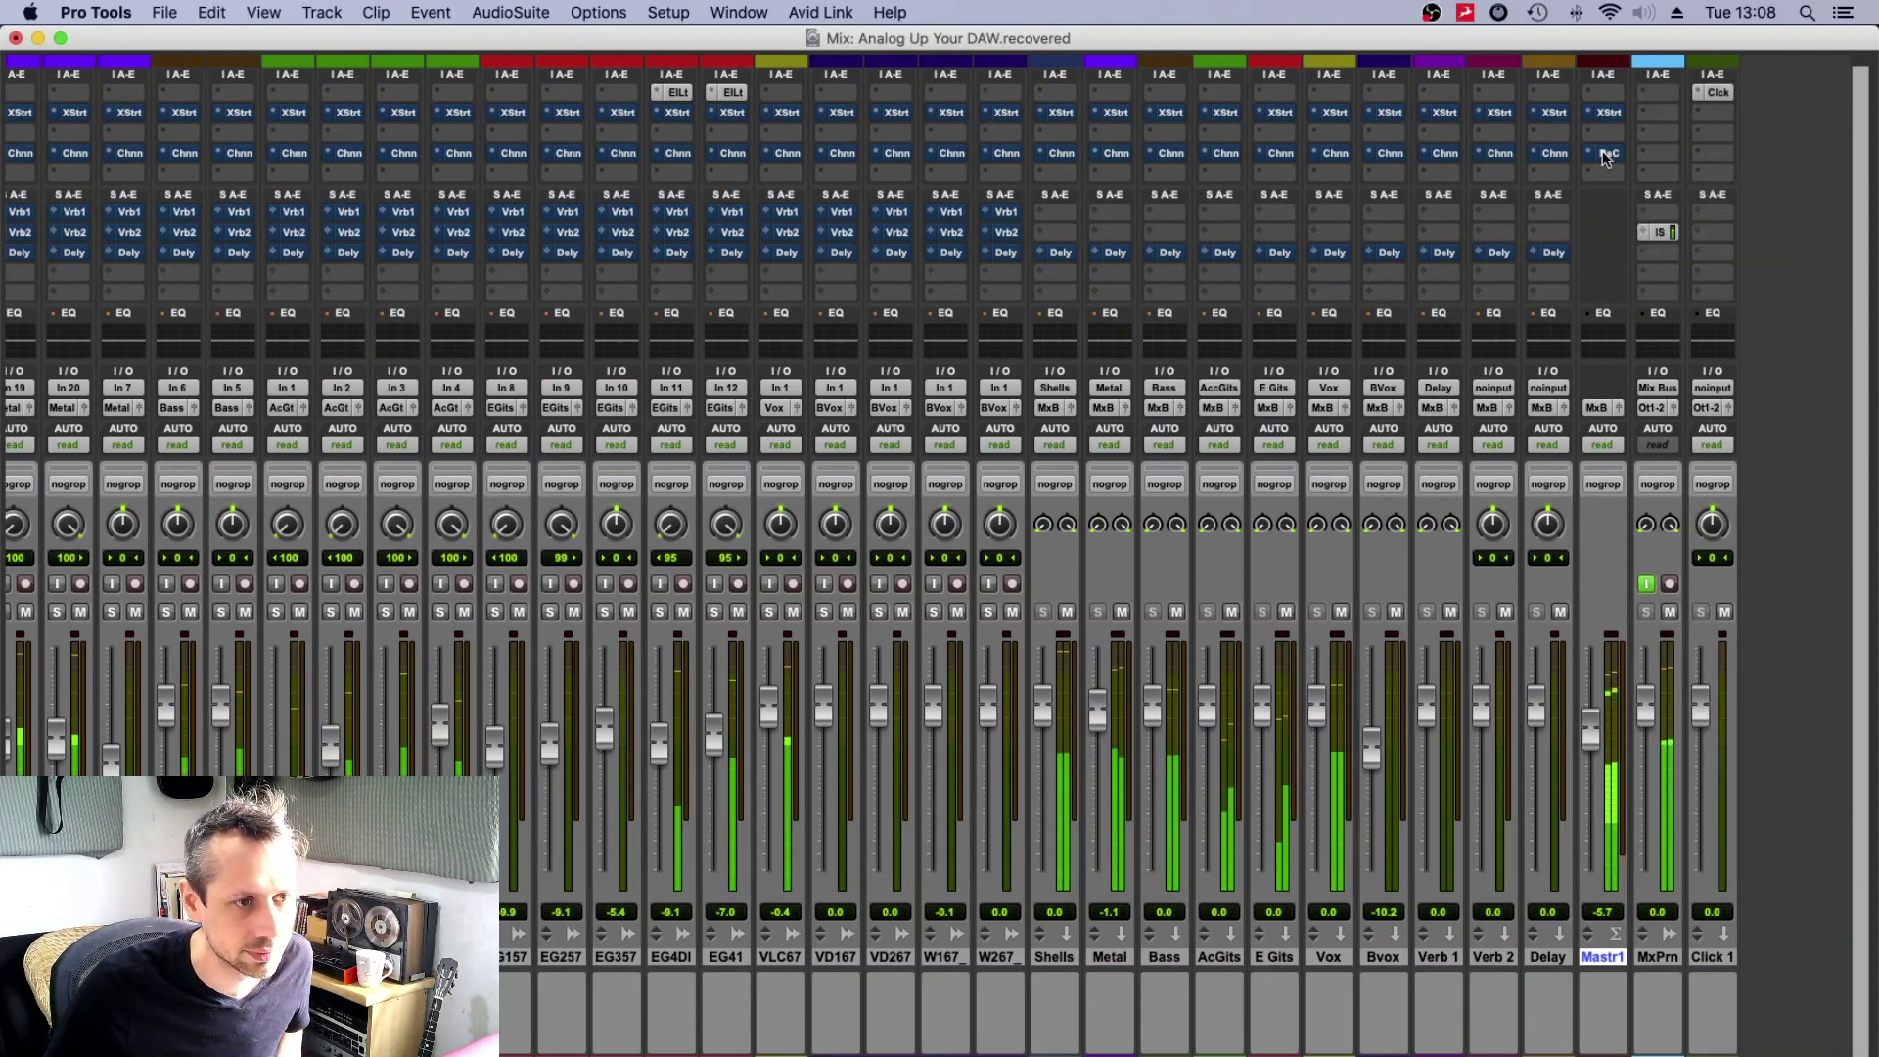
pyautogui.keyDown('ctrl'); pyautogui.keyDown('alt'); pyautogui.keyDown('super'); pyautogui.click(1605, 154); pyautogui.keyUp('super'); pyautogui.keyUp('alt'); pyautogui.keyUp('ctrl')
pyautogui.keyDown('ctrl'); pyautogui.keyDown('alt'); pyautogui.keyDown('super'); pyautogui.click(1602, 114); pyautogui.keyUp('super'); pyautogui.keyUp('alt'); pyautogui.keyUp('ctrl')
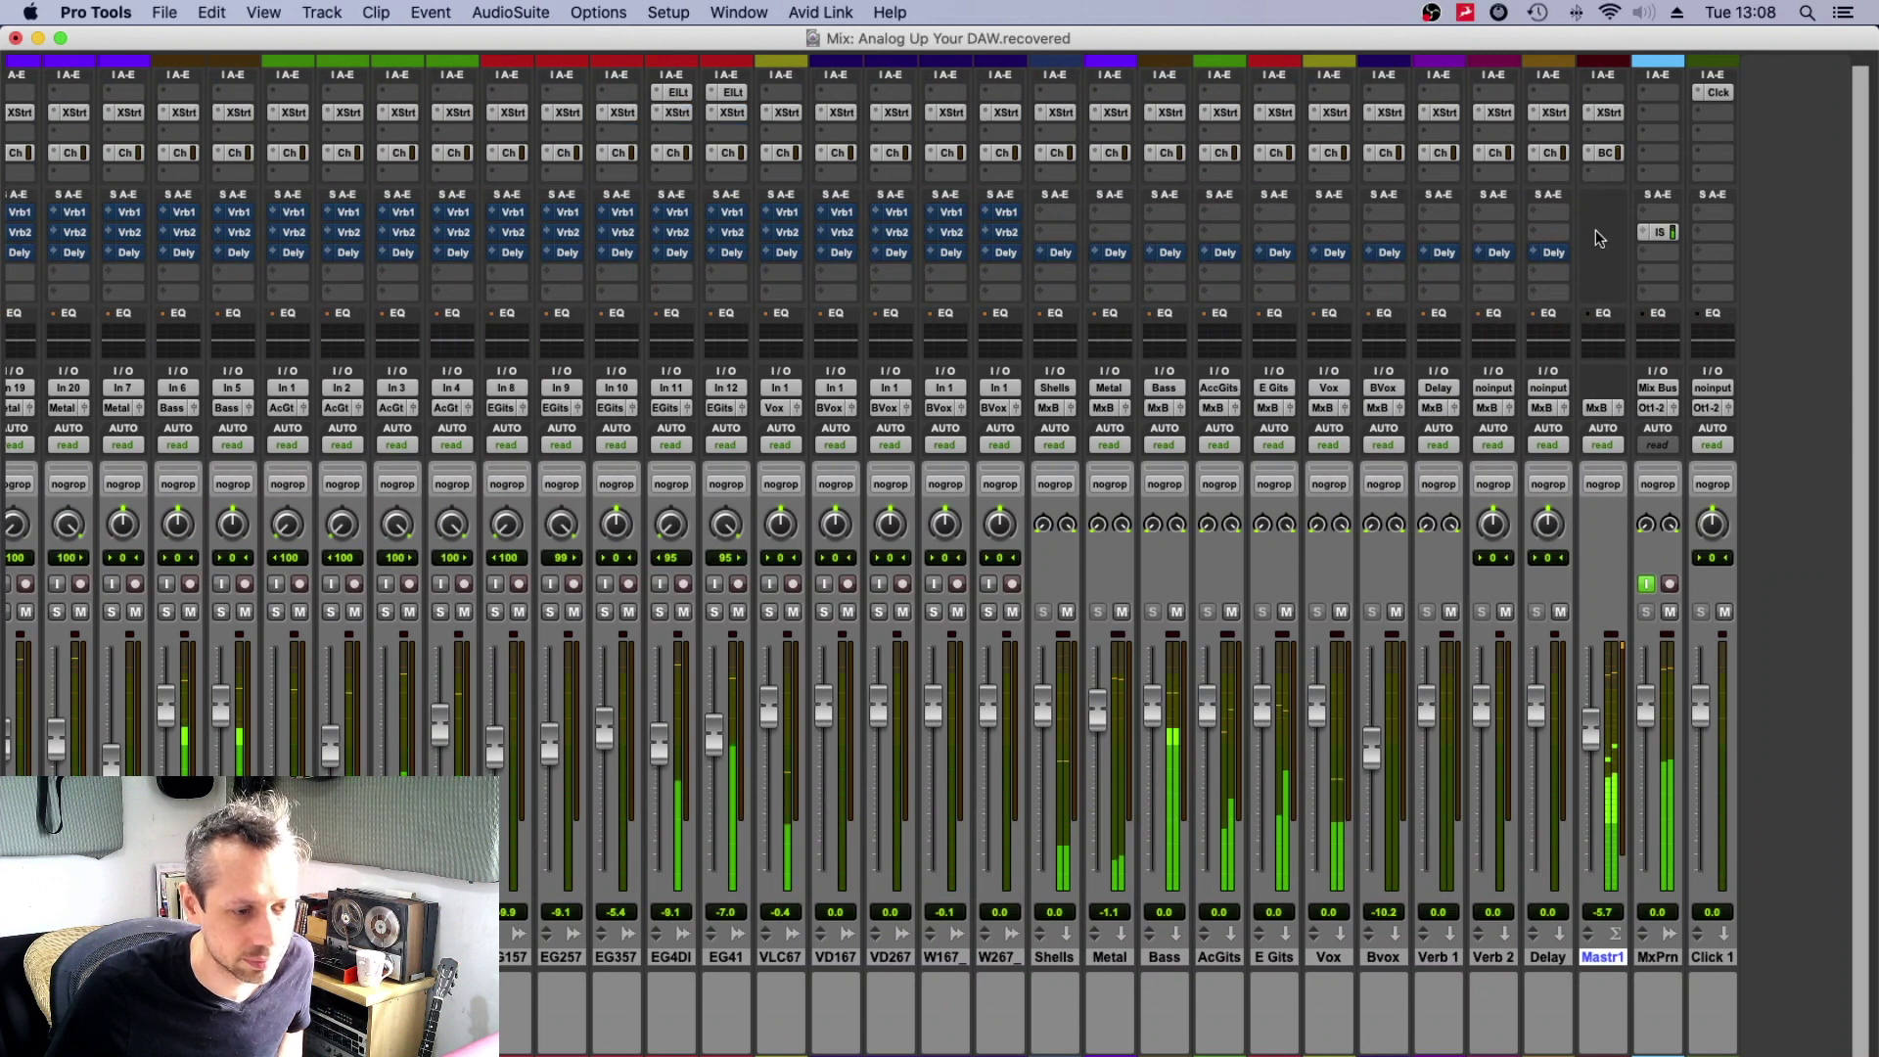
pyautogui.click(1603, 153)
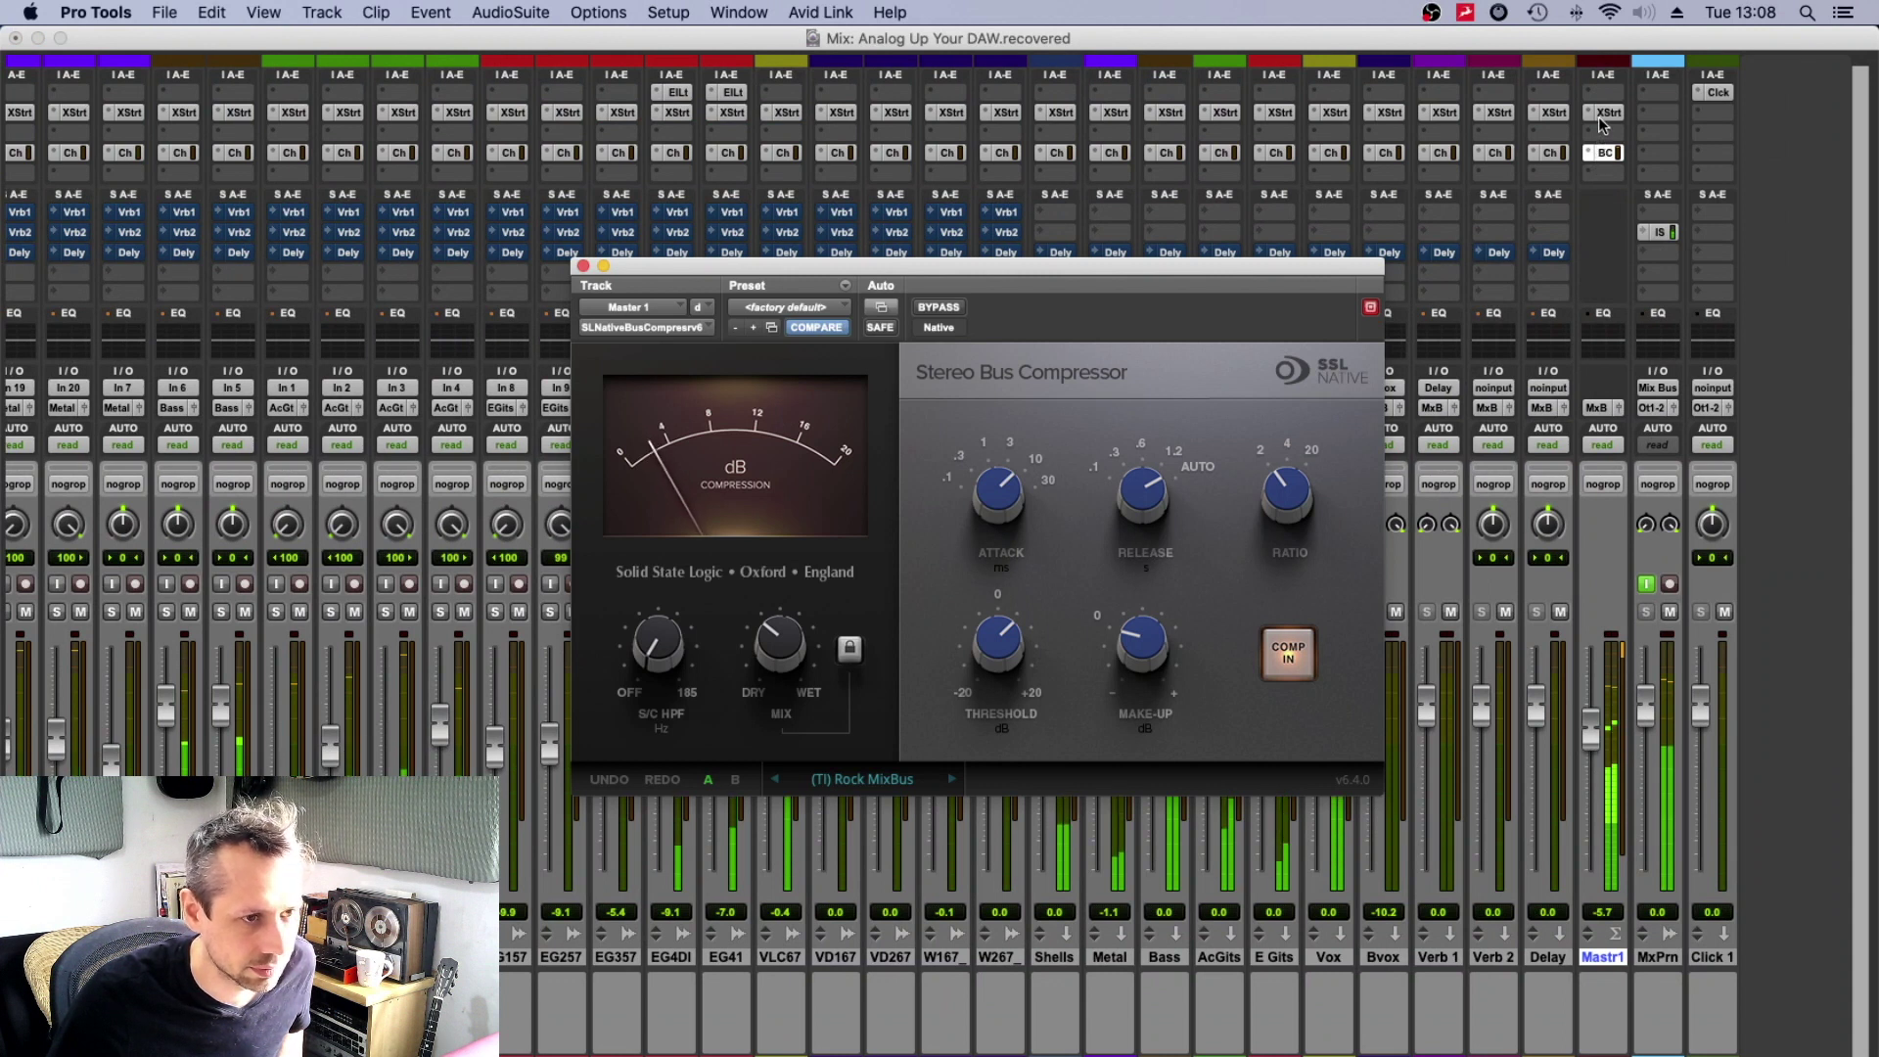
pyautogui.keyDown('super'); pyautogui.click(1605, 153); pyautogui.keyUp('super')
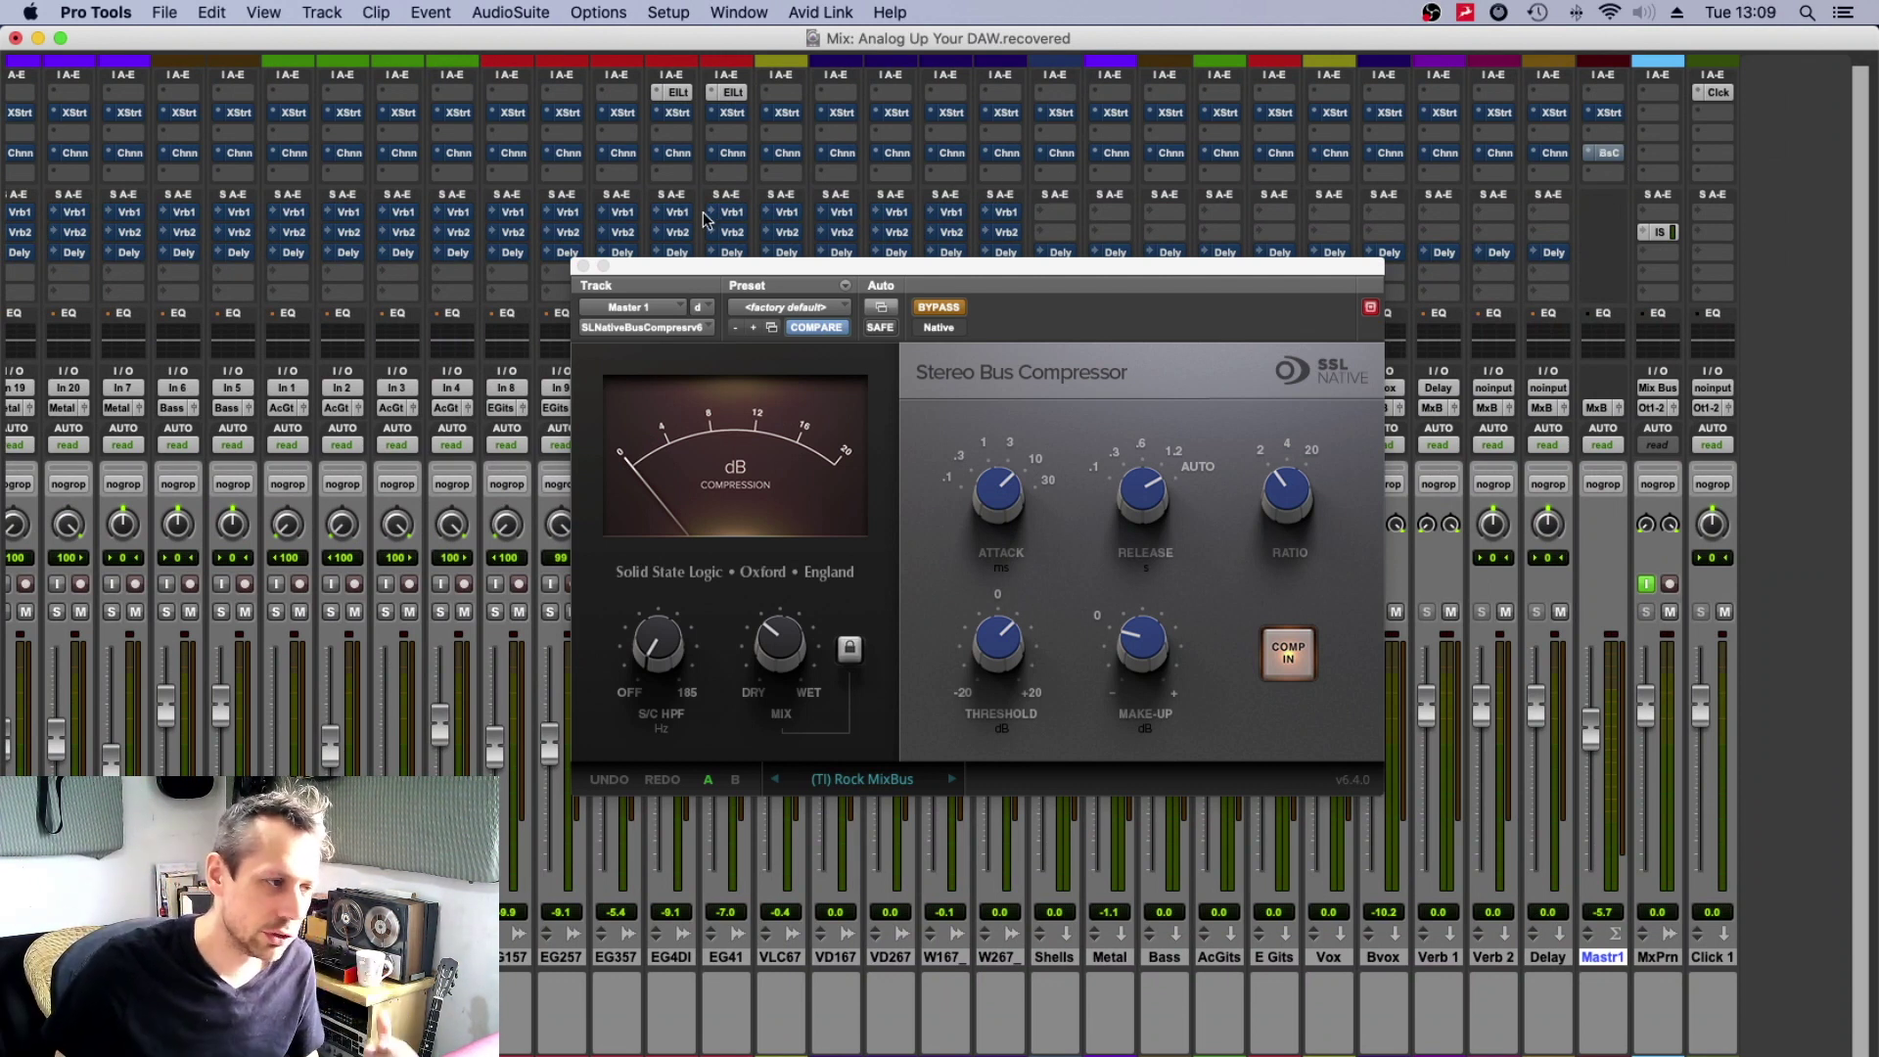
pyautogui.click(584, 266)
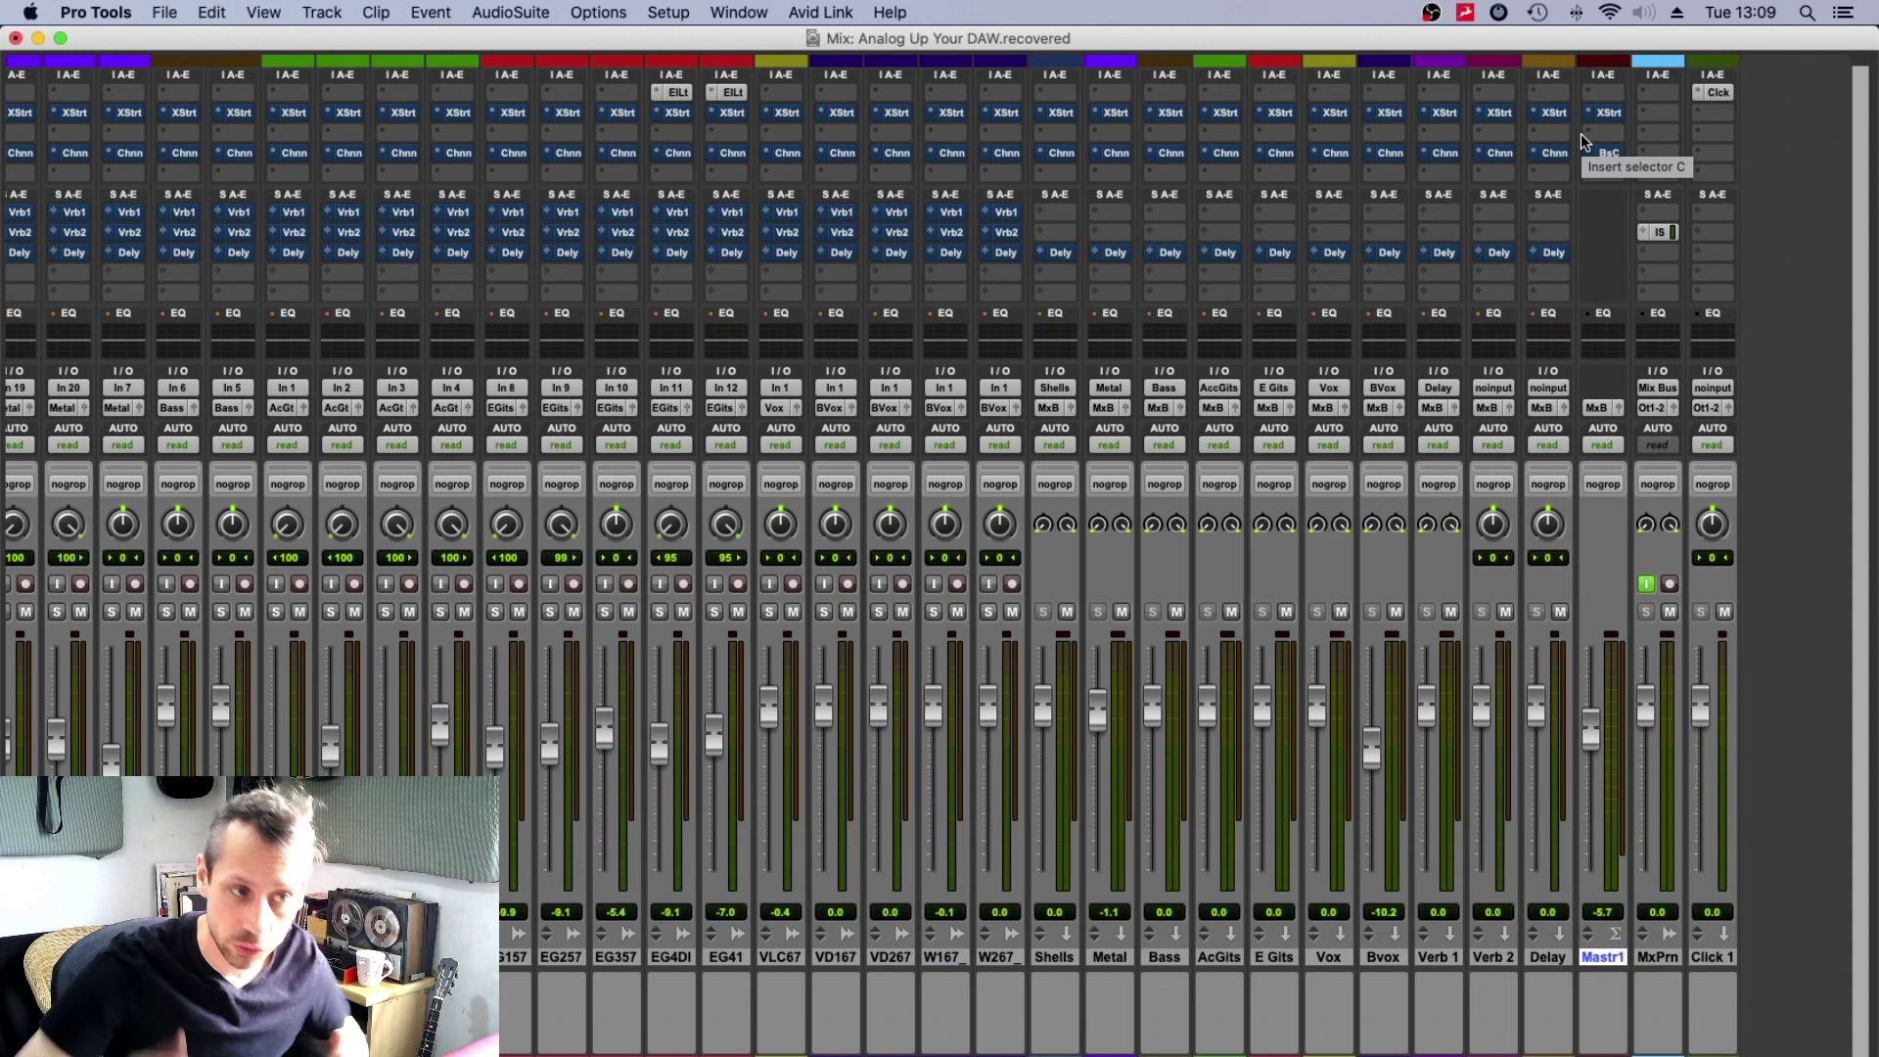
# Resume playback and open the master Stereo Bus Compressor.
pyautogui.press('space')
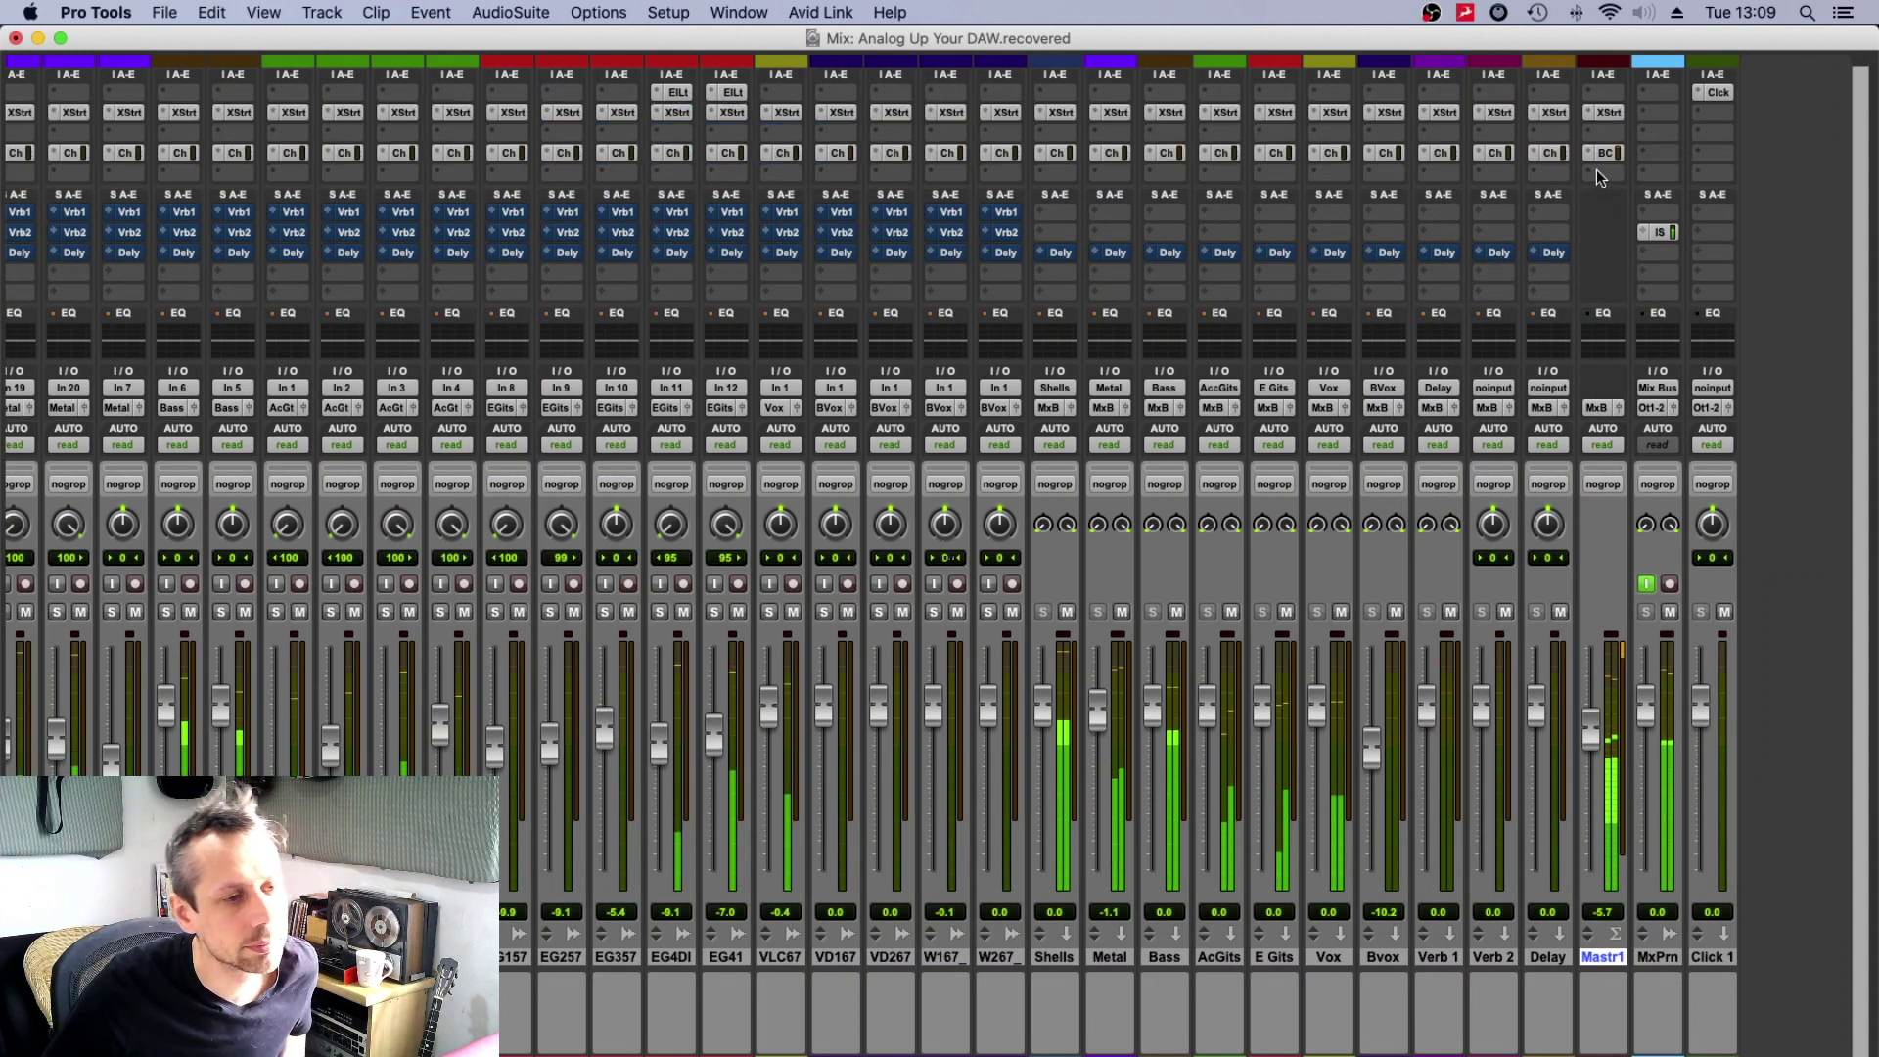
pyautogui.click(1602, 154)
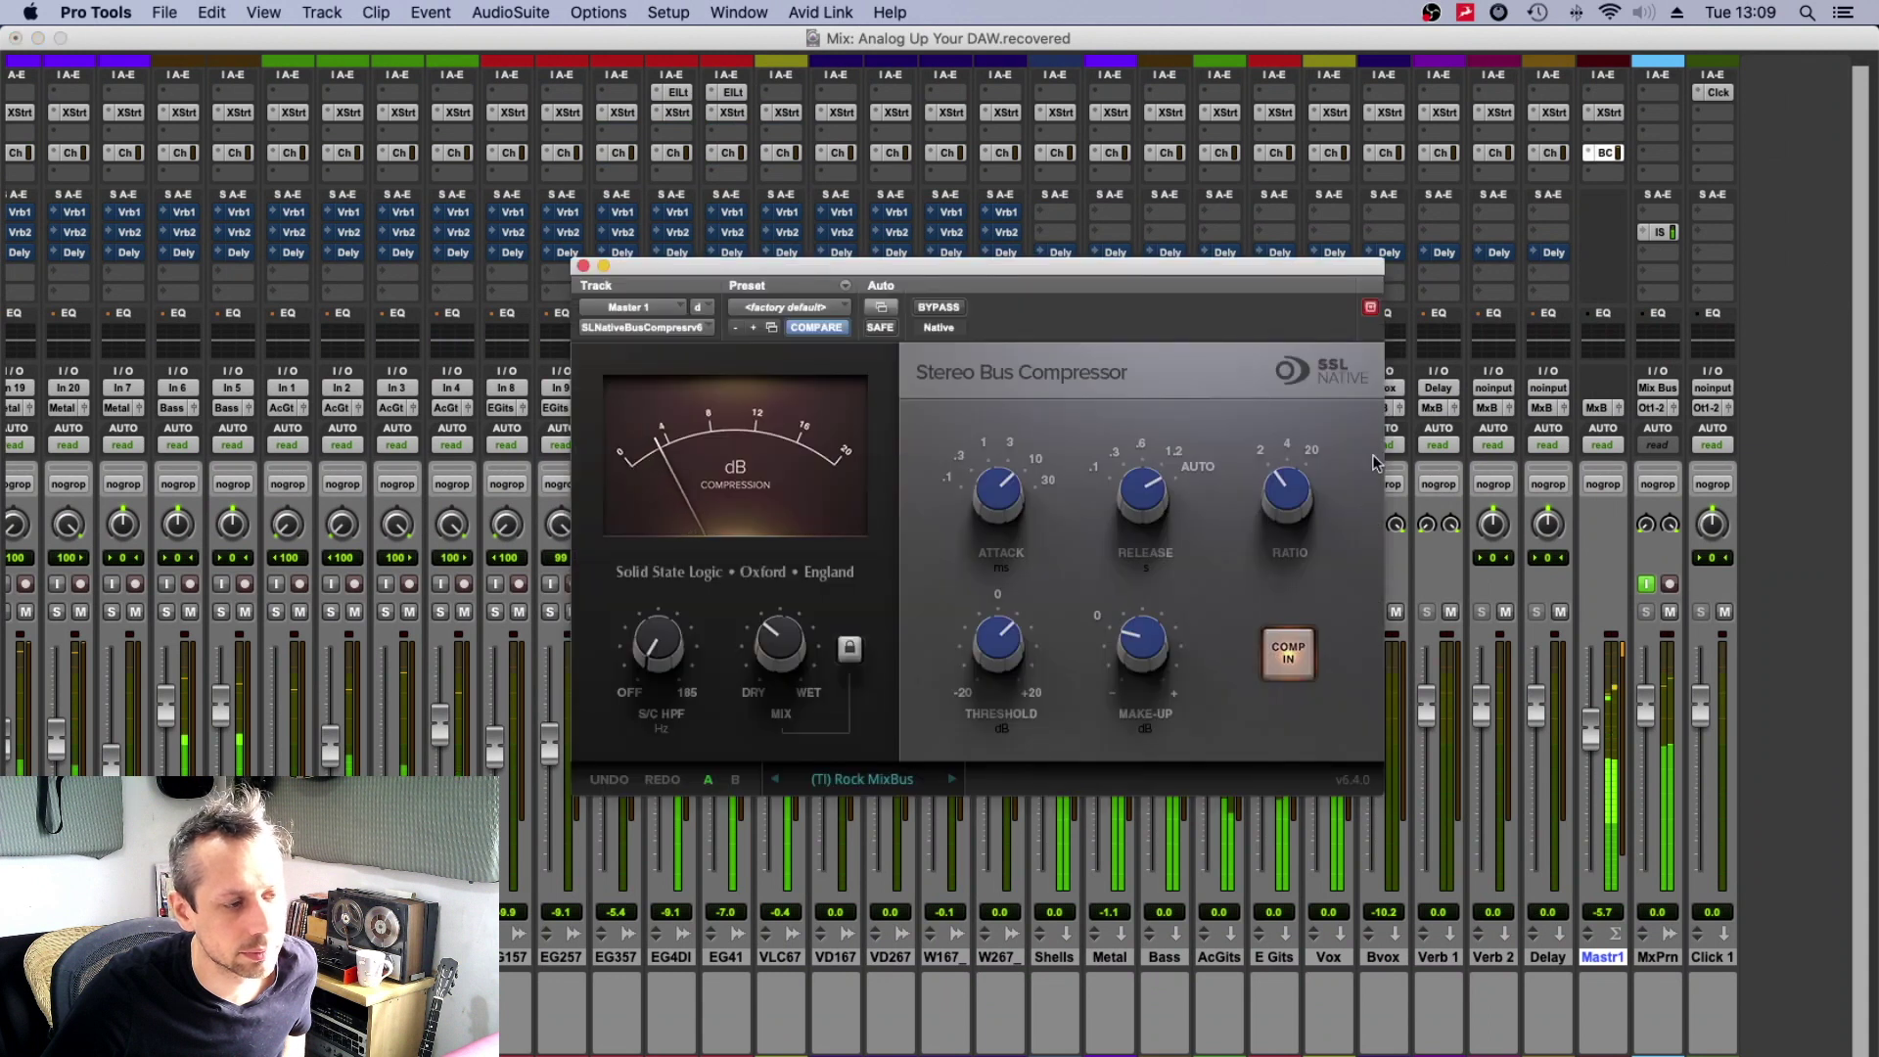
pyautogui.moveTo(1128, 646)
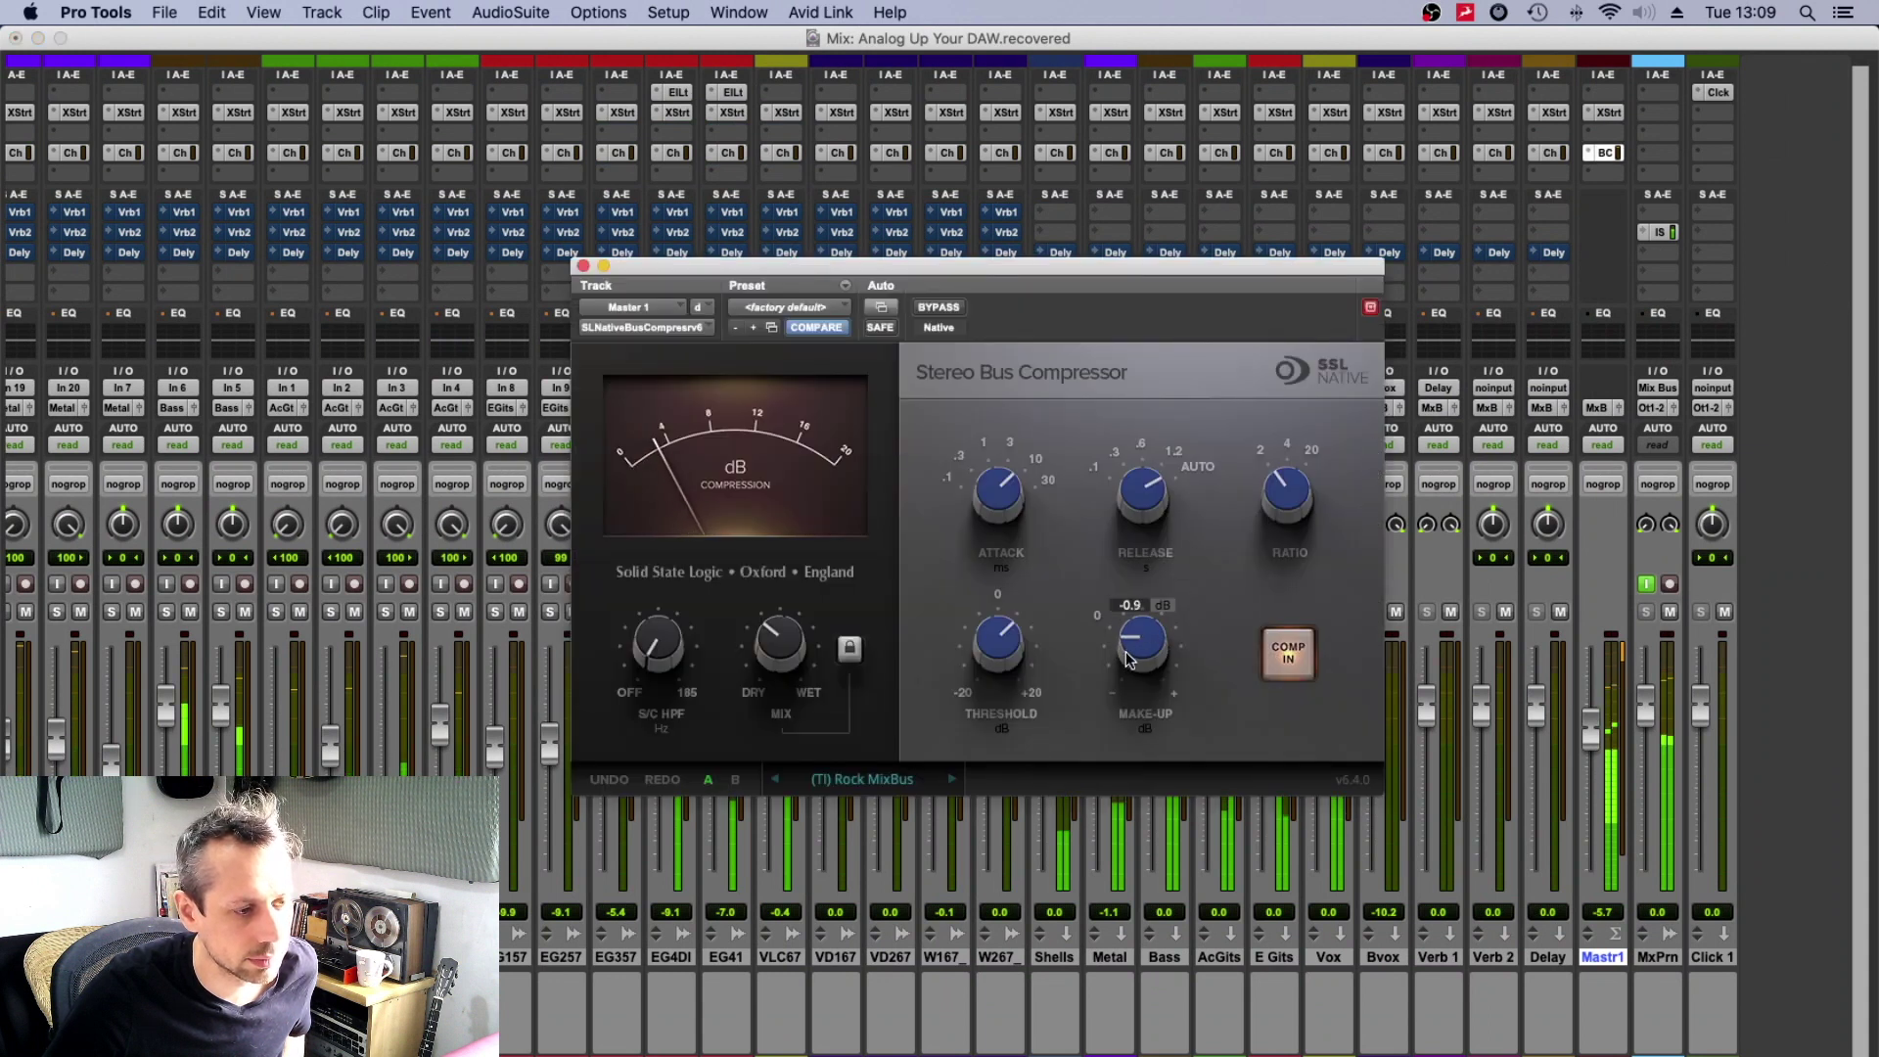
pyautogui.click(1600, 142)
# Bypass and re-enable all SSL inserts, lower In 5 slightly, and close the compressor.
pyautogui.keyDown('alt'); pyautogui.keyDown('shift'); pyautogui.keyDown('super'); pyautogui.click(1603, 153); pyautogui.keyUp('super'); pyautogui.keyUp('shift'); pyautogui.keyUp('alt')
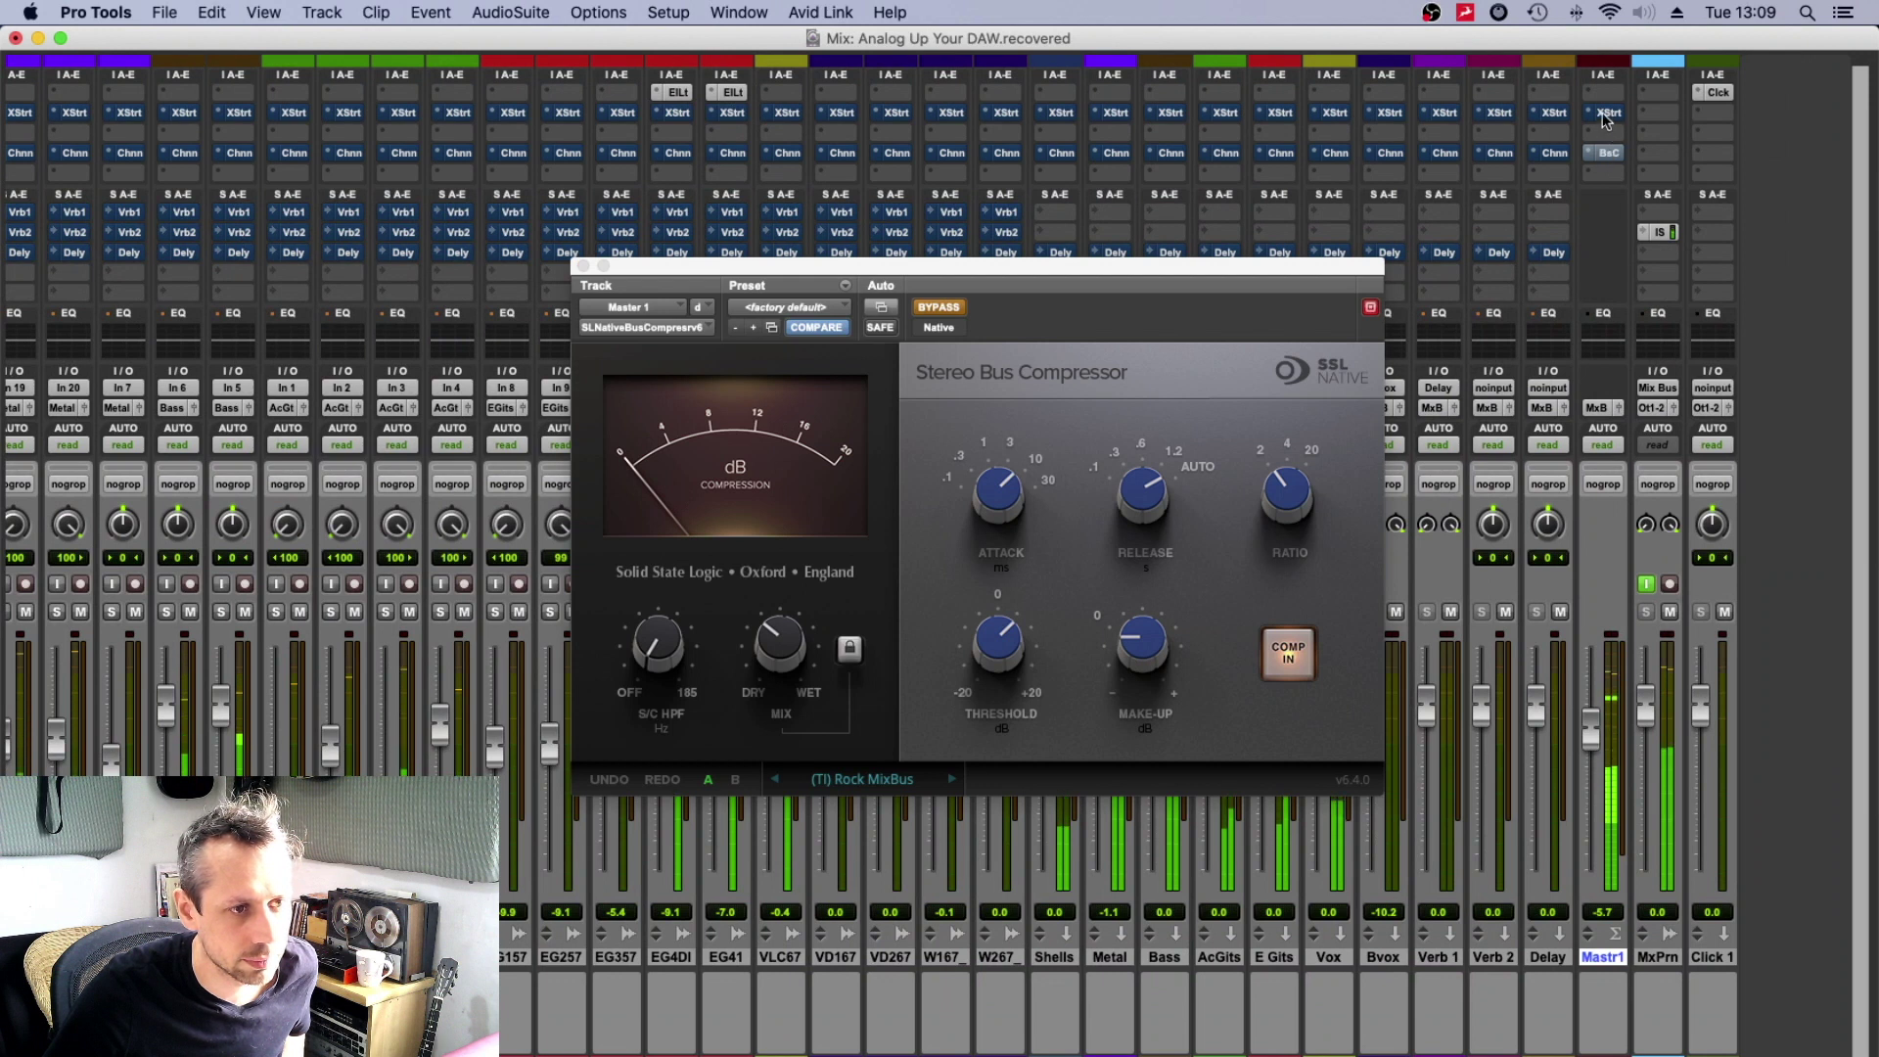
pyautogui.keyDown('alt'); pyautogui.keyDown('shift'); pyautogui.keyDown('super'); pyautogui.click(1603, 153); pyautogui.keyUp('super'); pyautogui.keyUp('shift'); pyautogui.keyUp('alt')
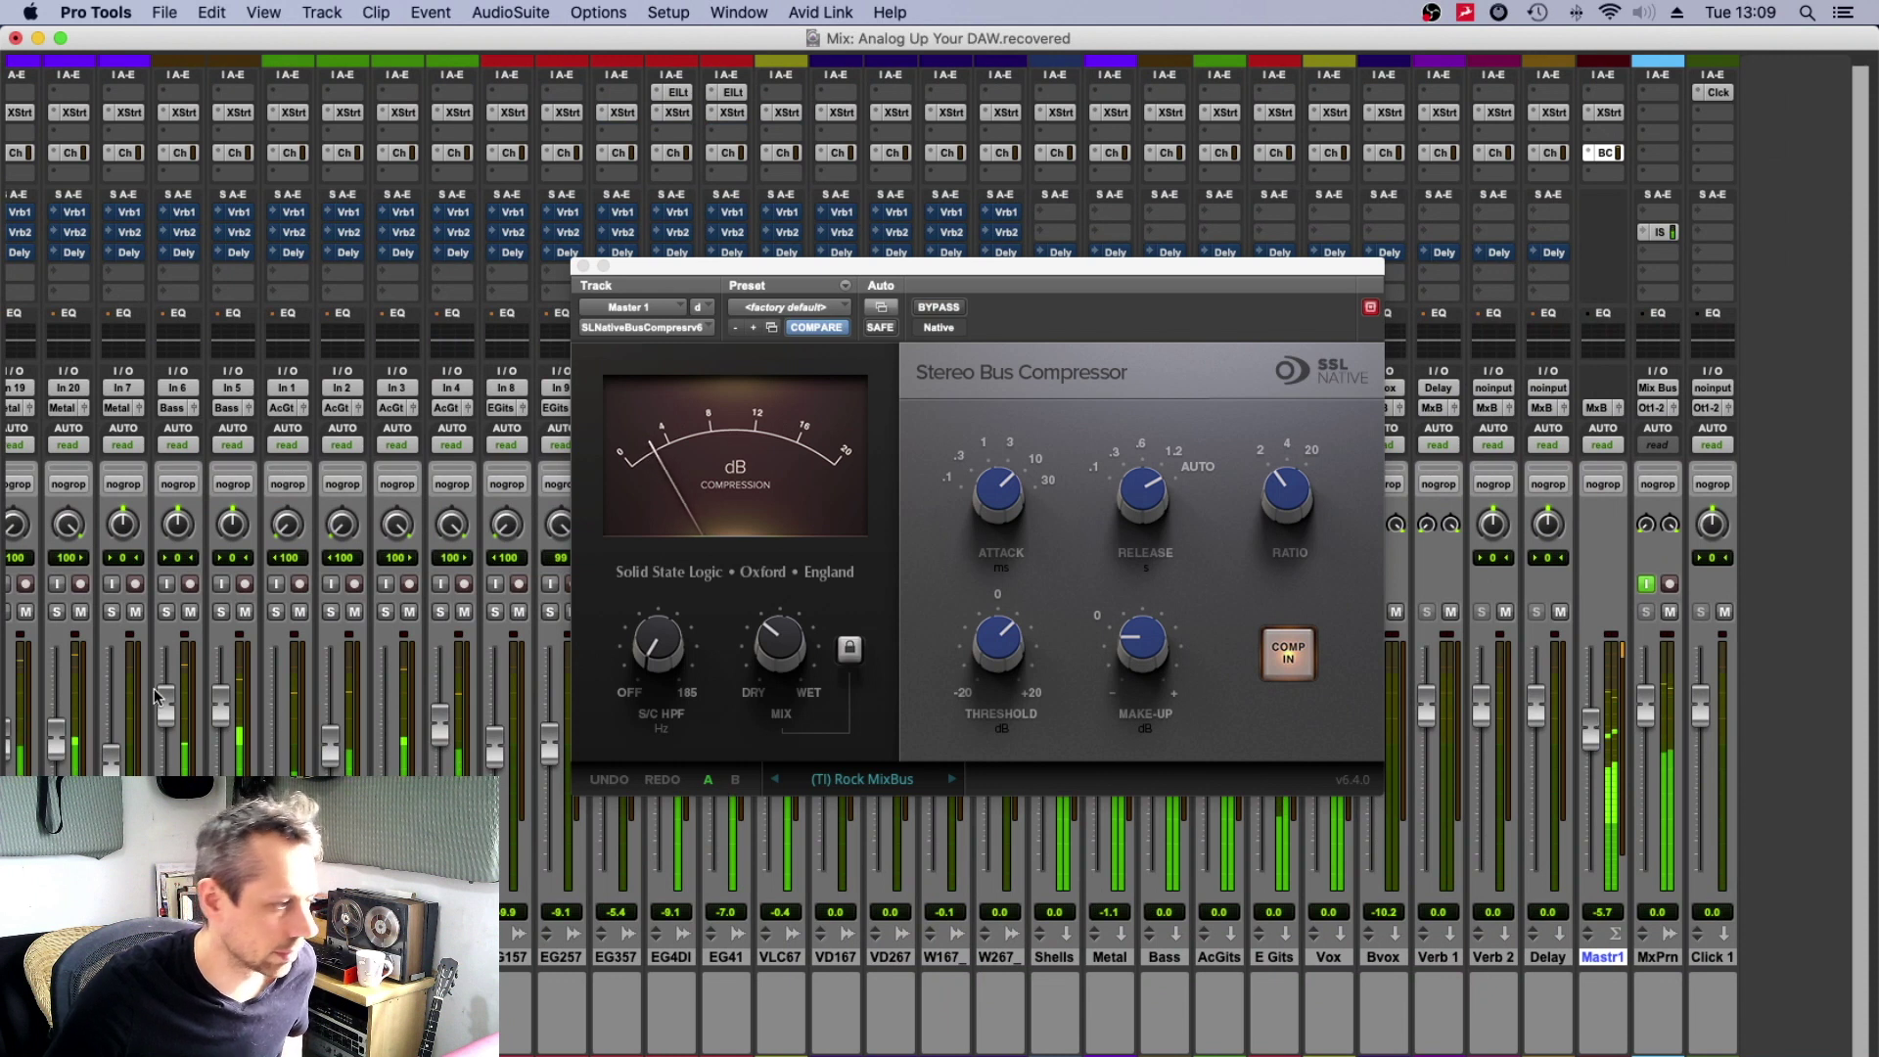
pyautogui.moveTo(224, 705); pyautogui.dragTo(224, 721)
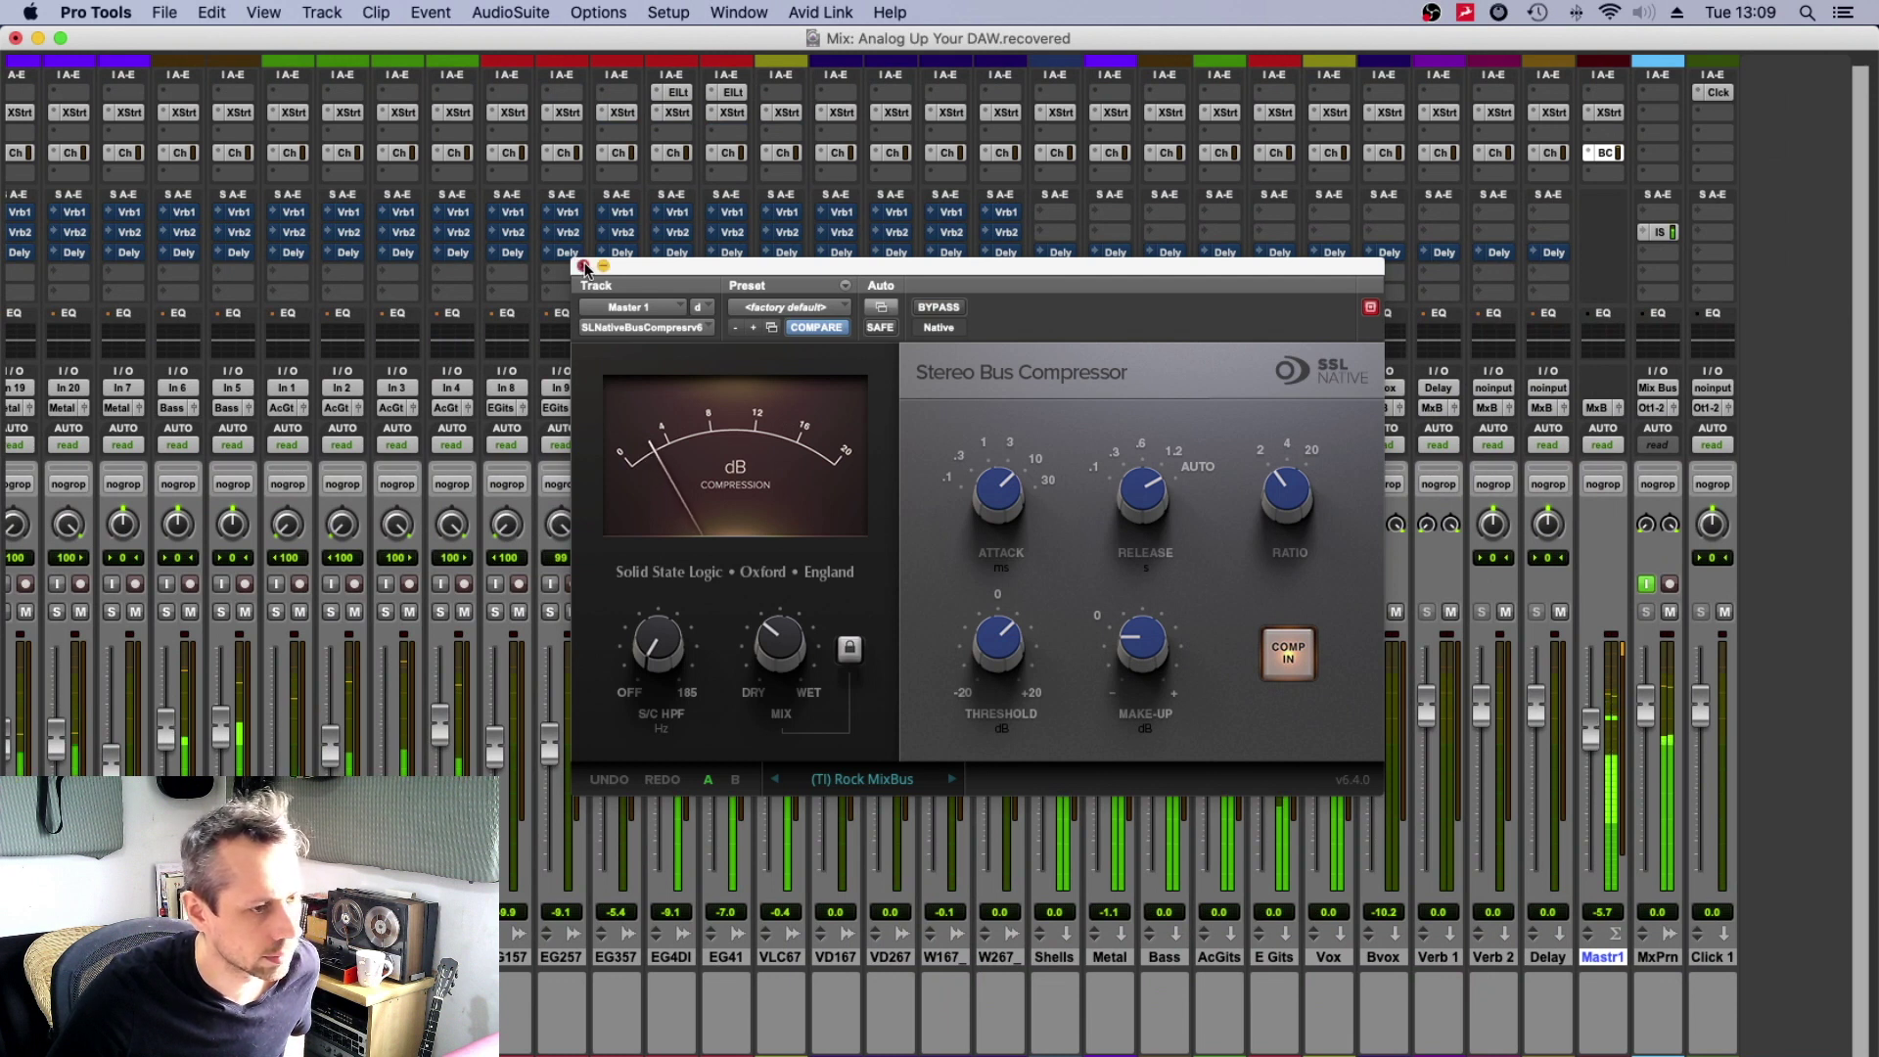
pyautogui.click(584, 269)
# Stop playback and open the SSL Channel Strip on the OHRS overhead track.
pyautogui.click(1595, 149)
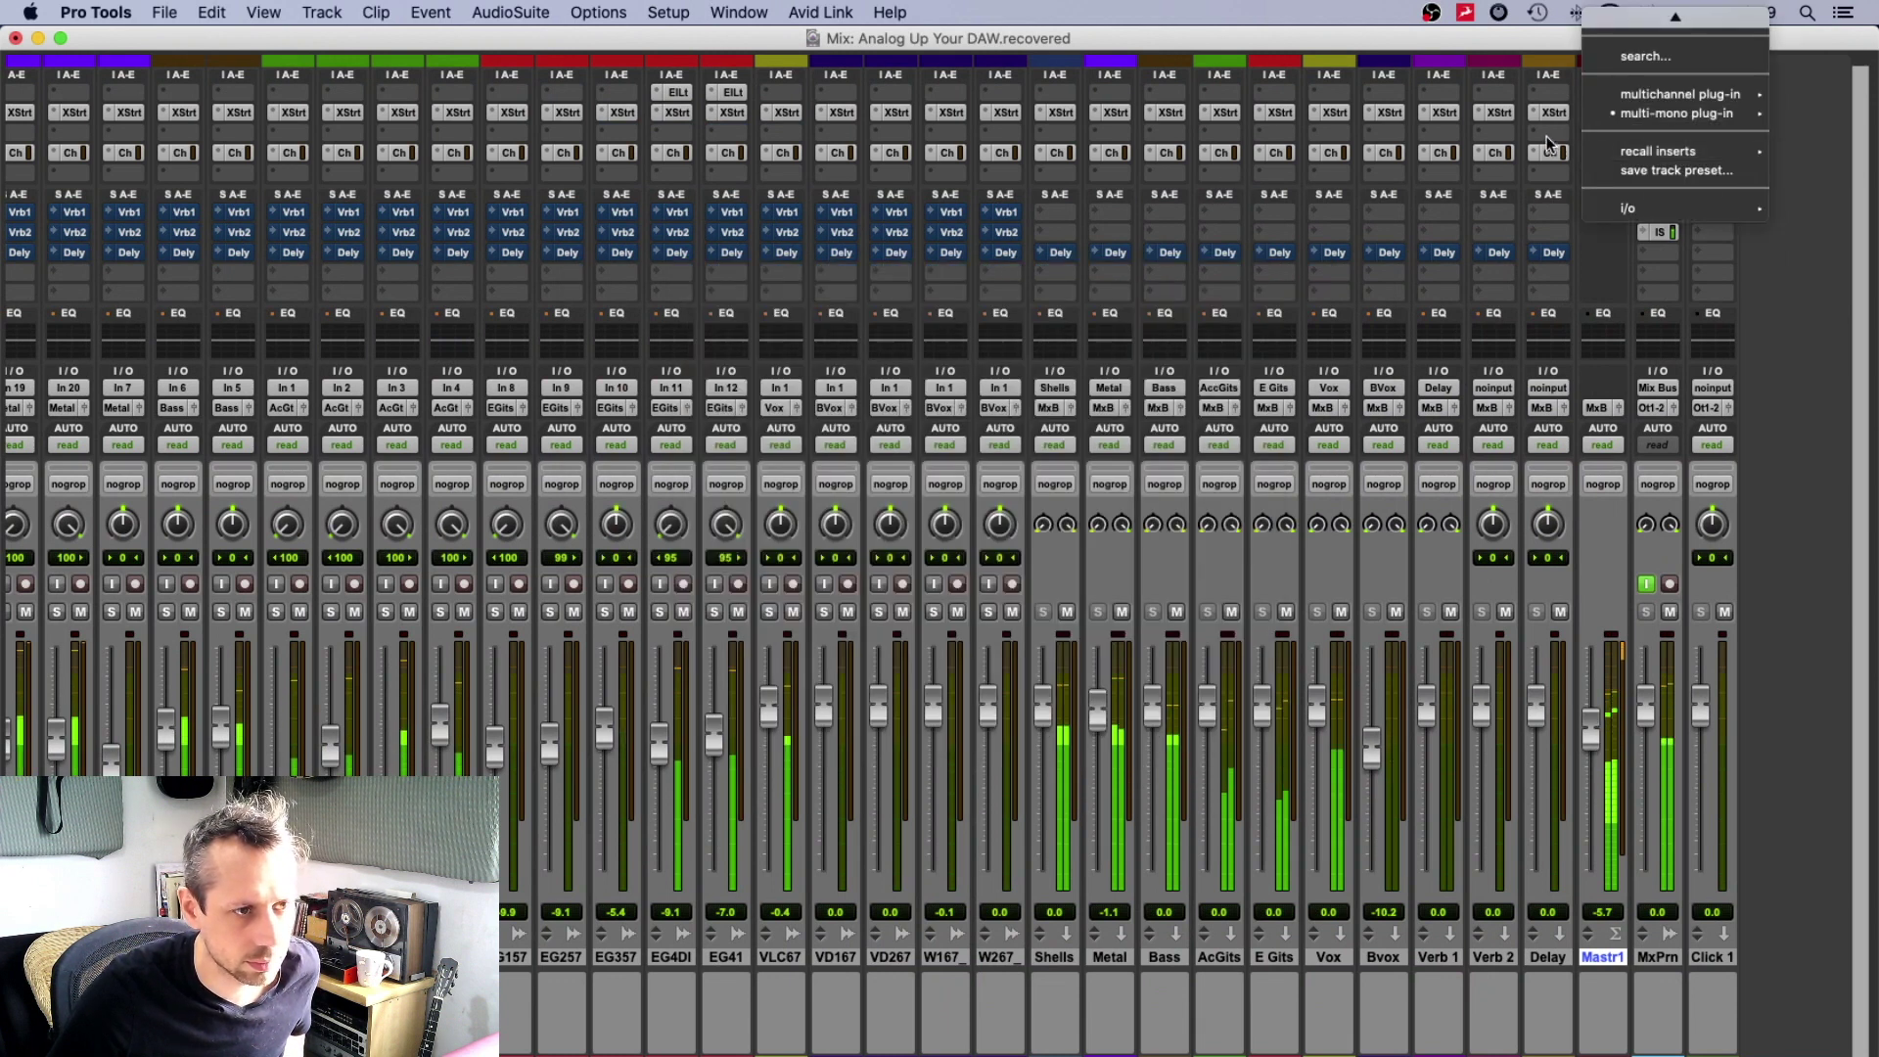
pyautogui.click(1597, 151)
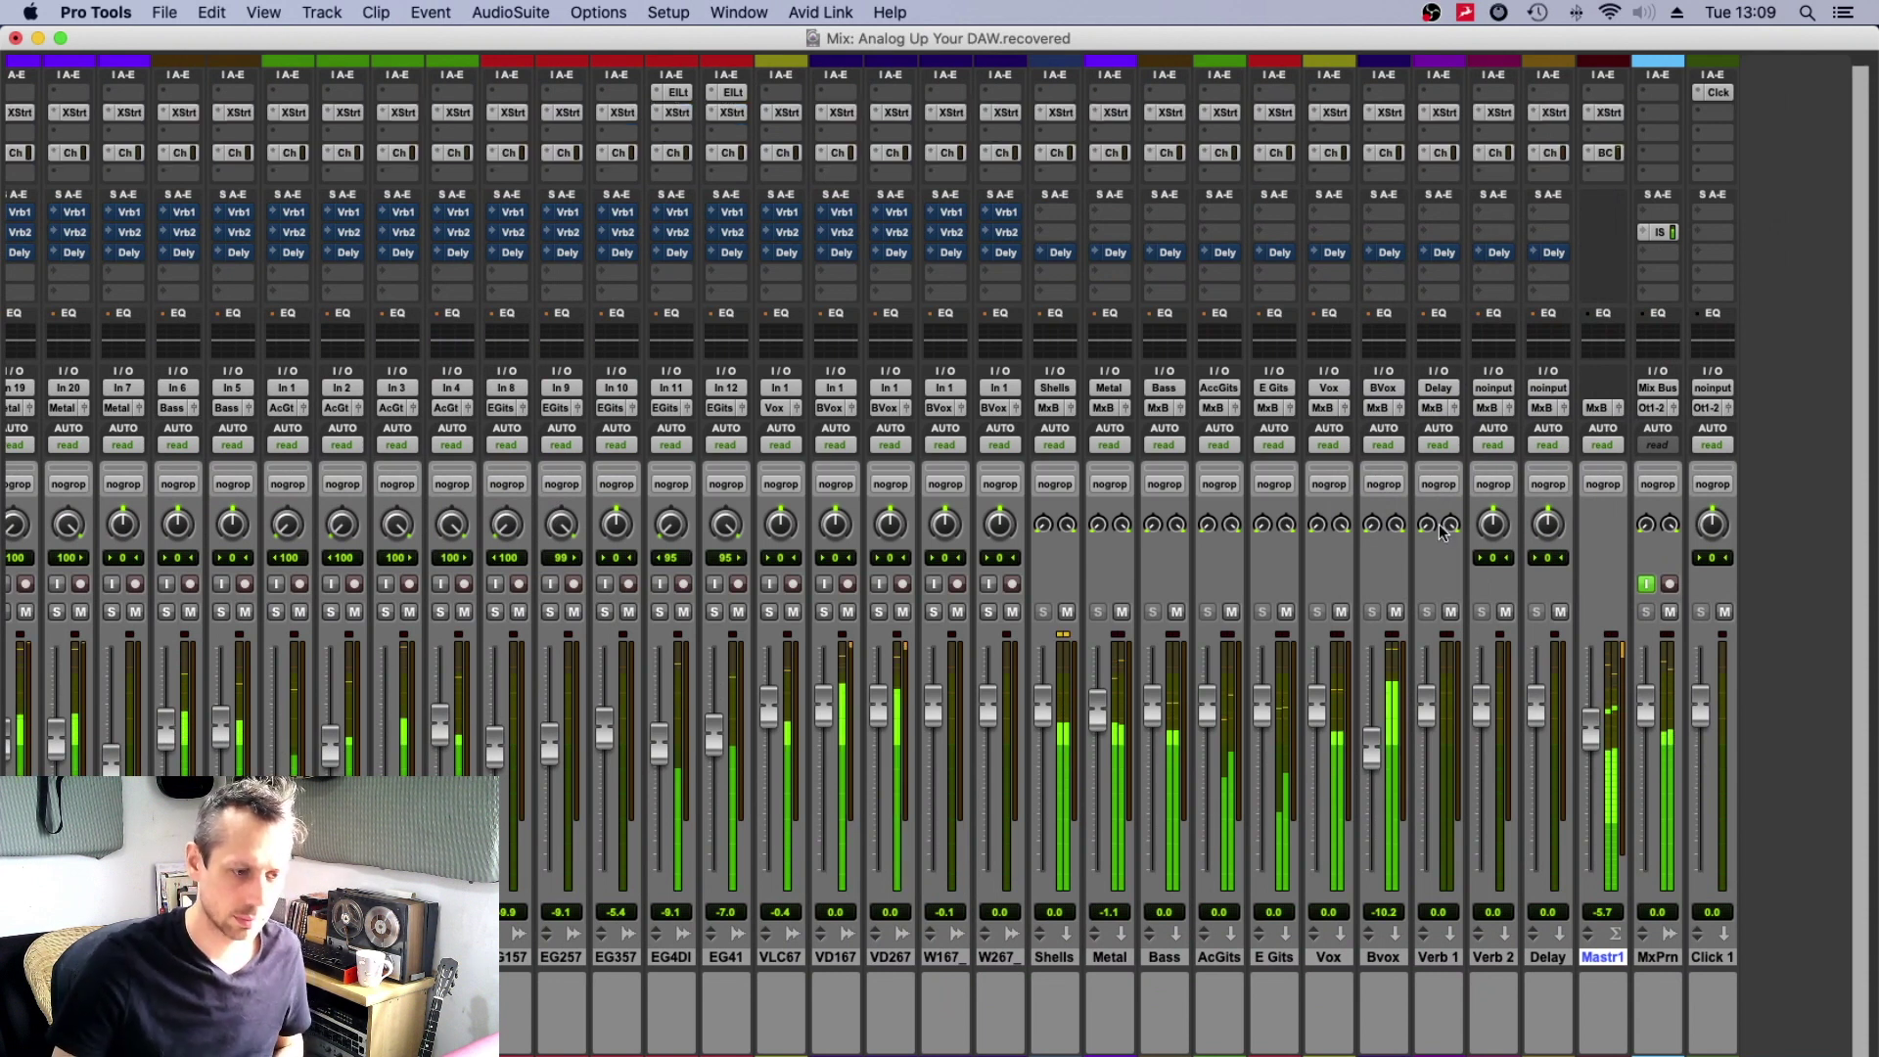
pyautogui.press('space')
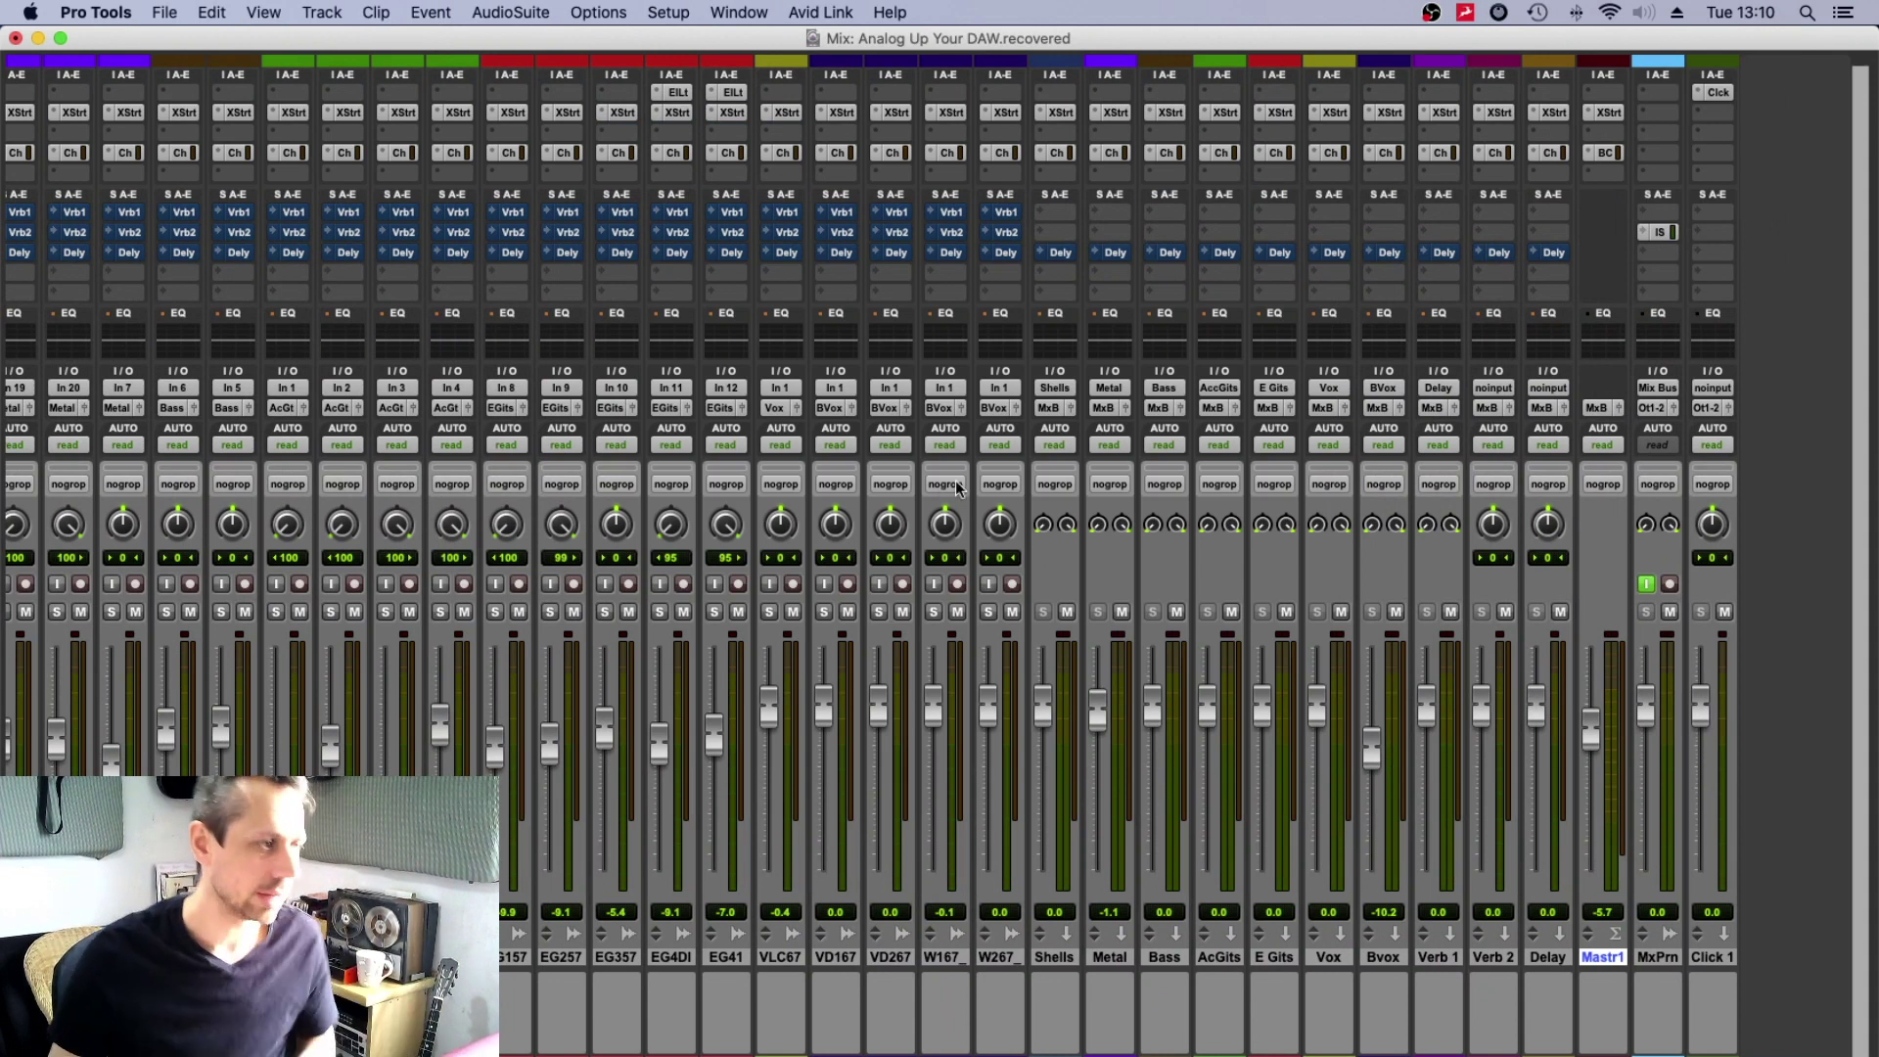
pyautogui.hscroll(-5, 727, 439)
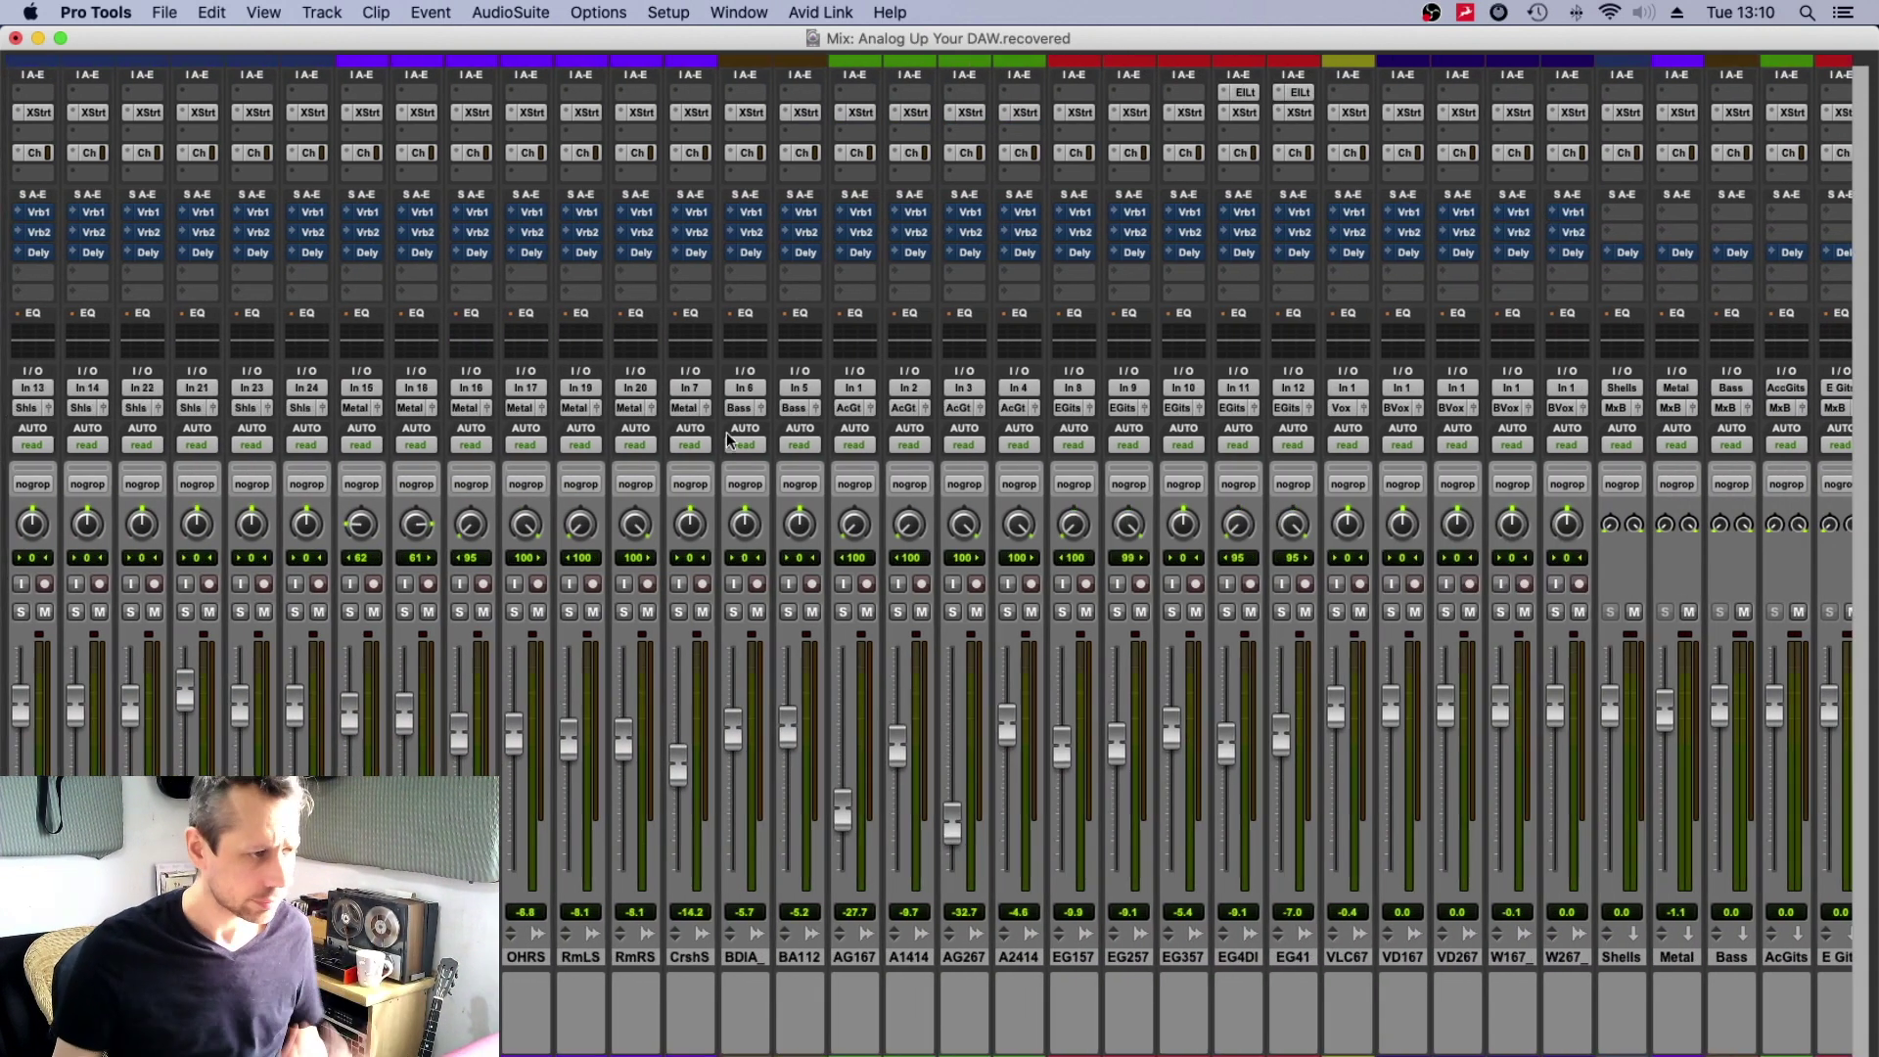
pyautogui.click(539, 153)
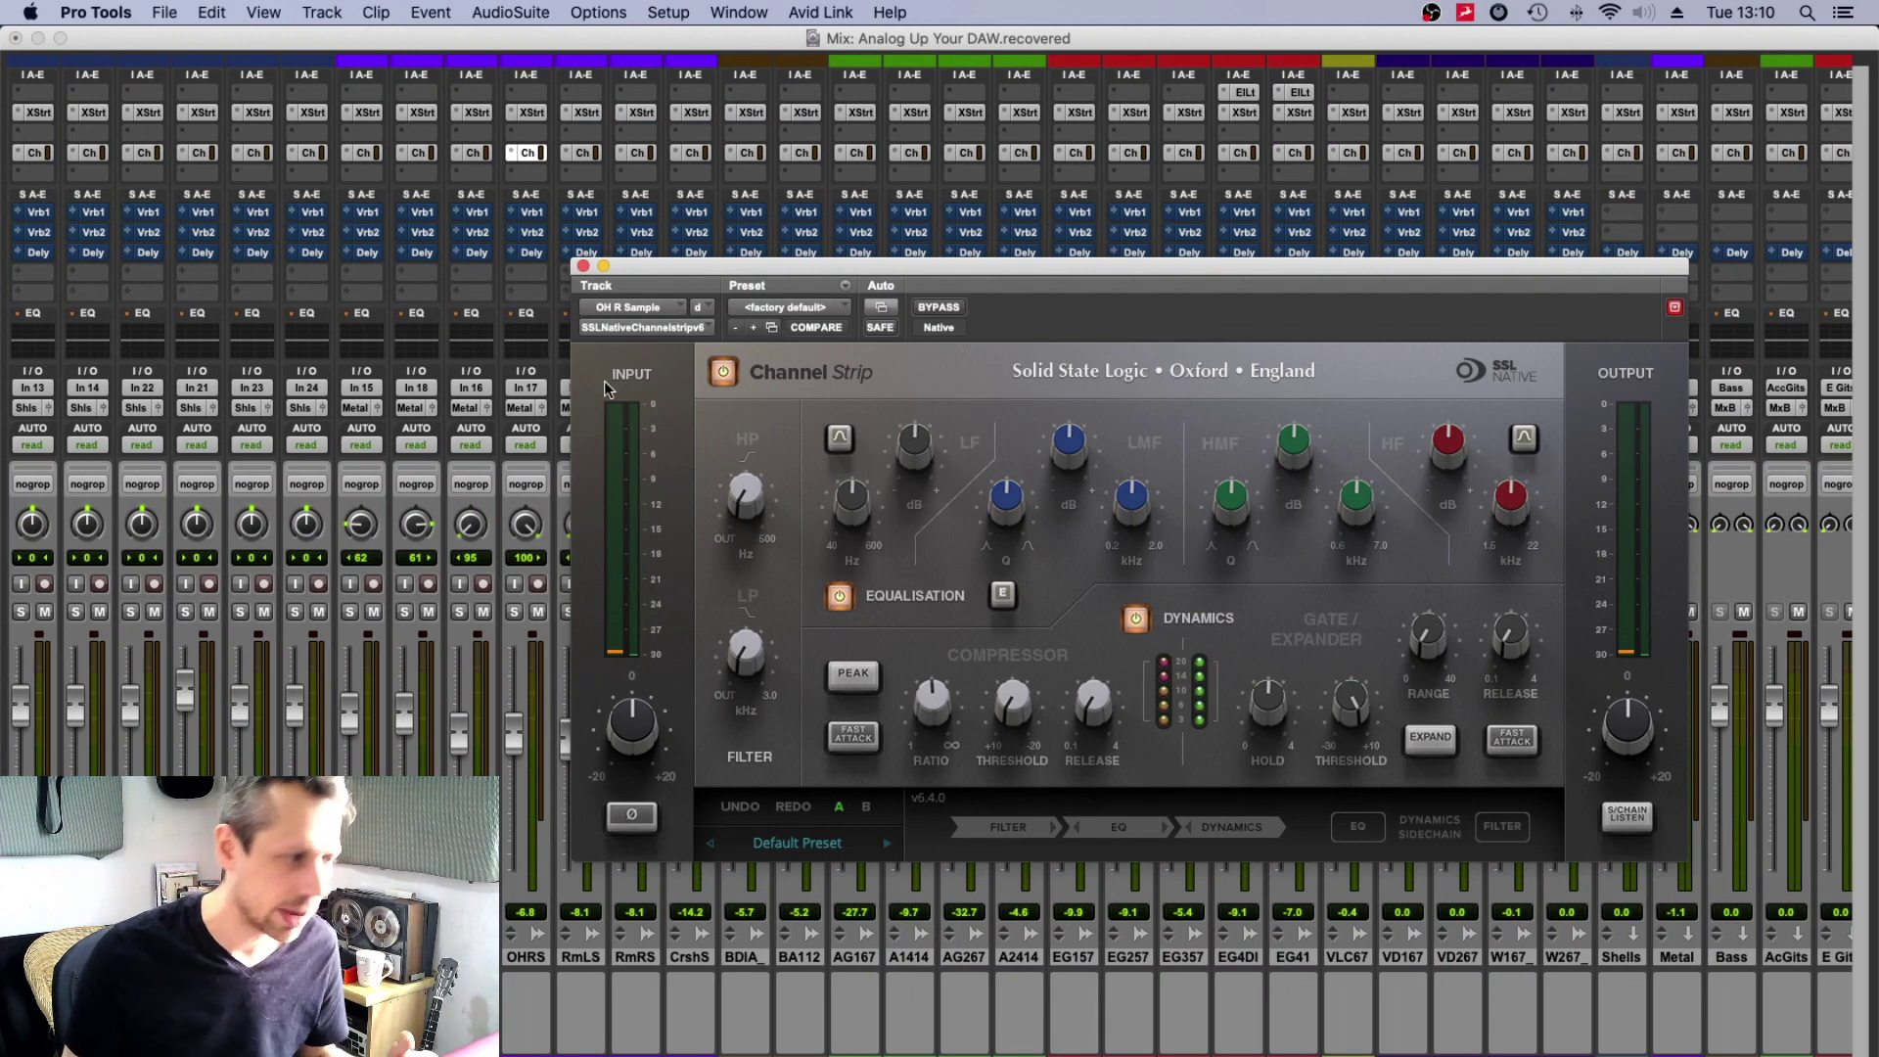
# Close the OHRS strip, view the EG357 and EG4DI channel strips, then close the window.
pyautogui.click(583, 266)
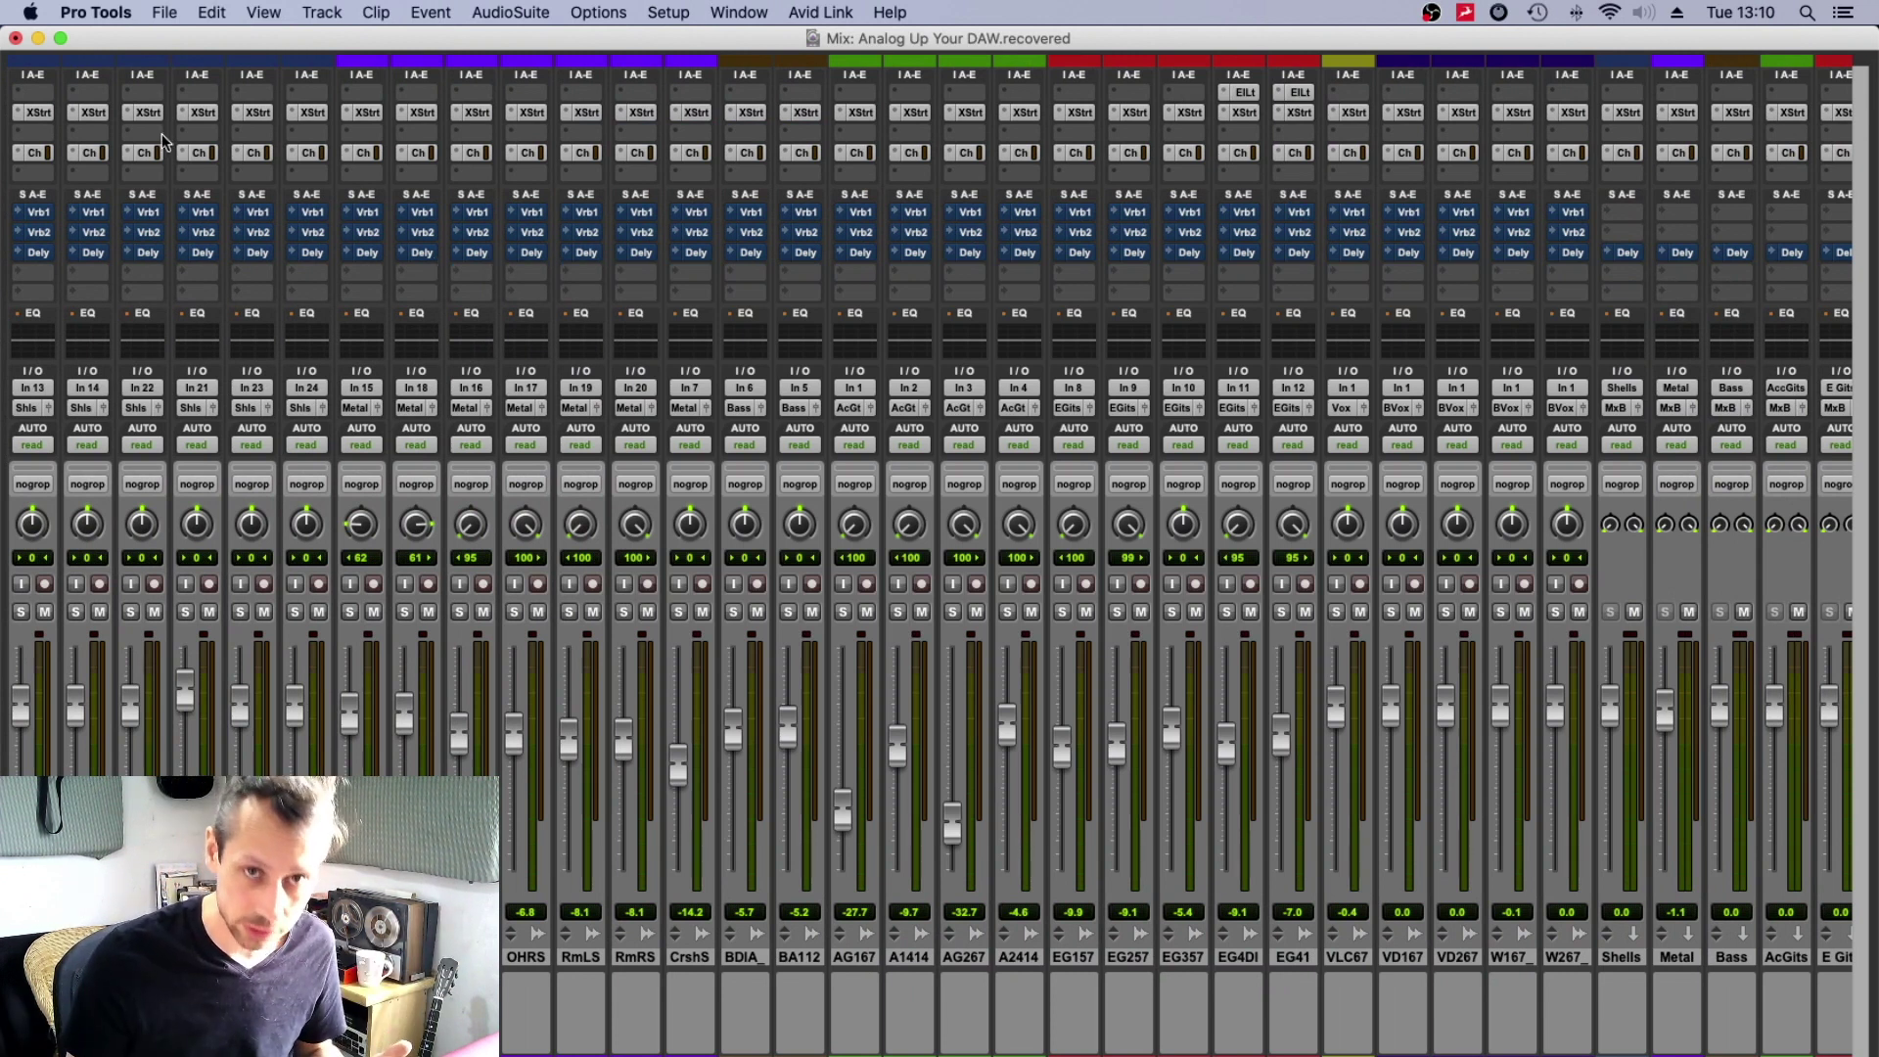
pyautogui.click(801, 154)
pyautogui.click(1184, 154)
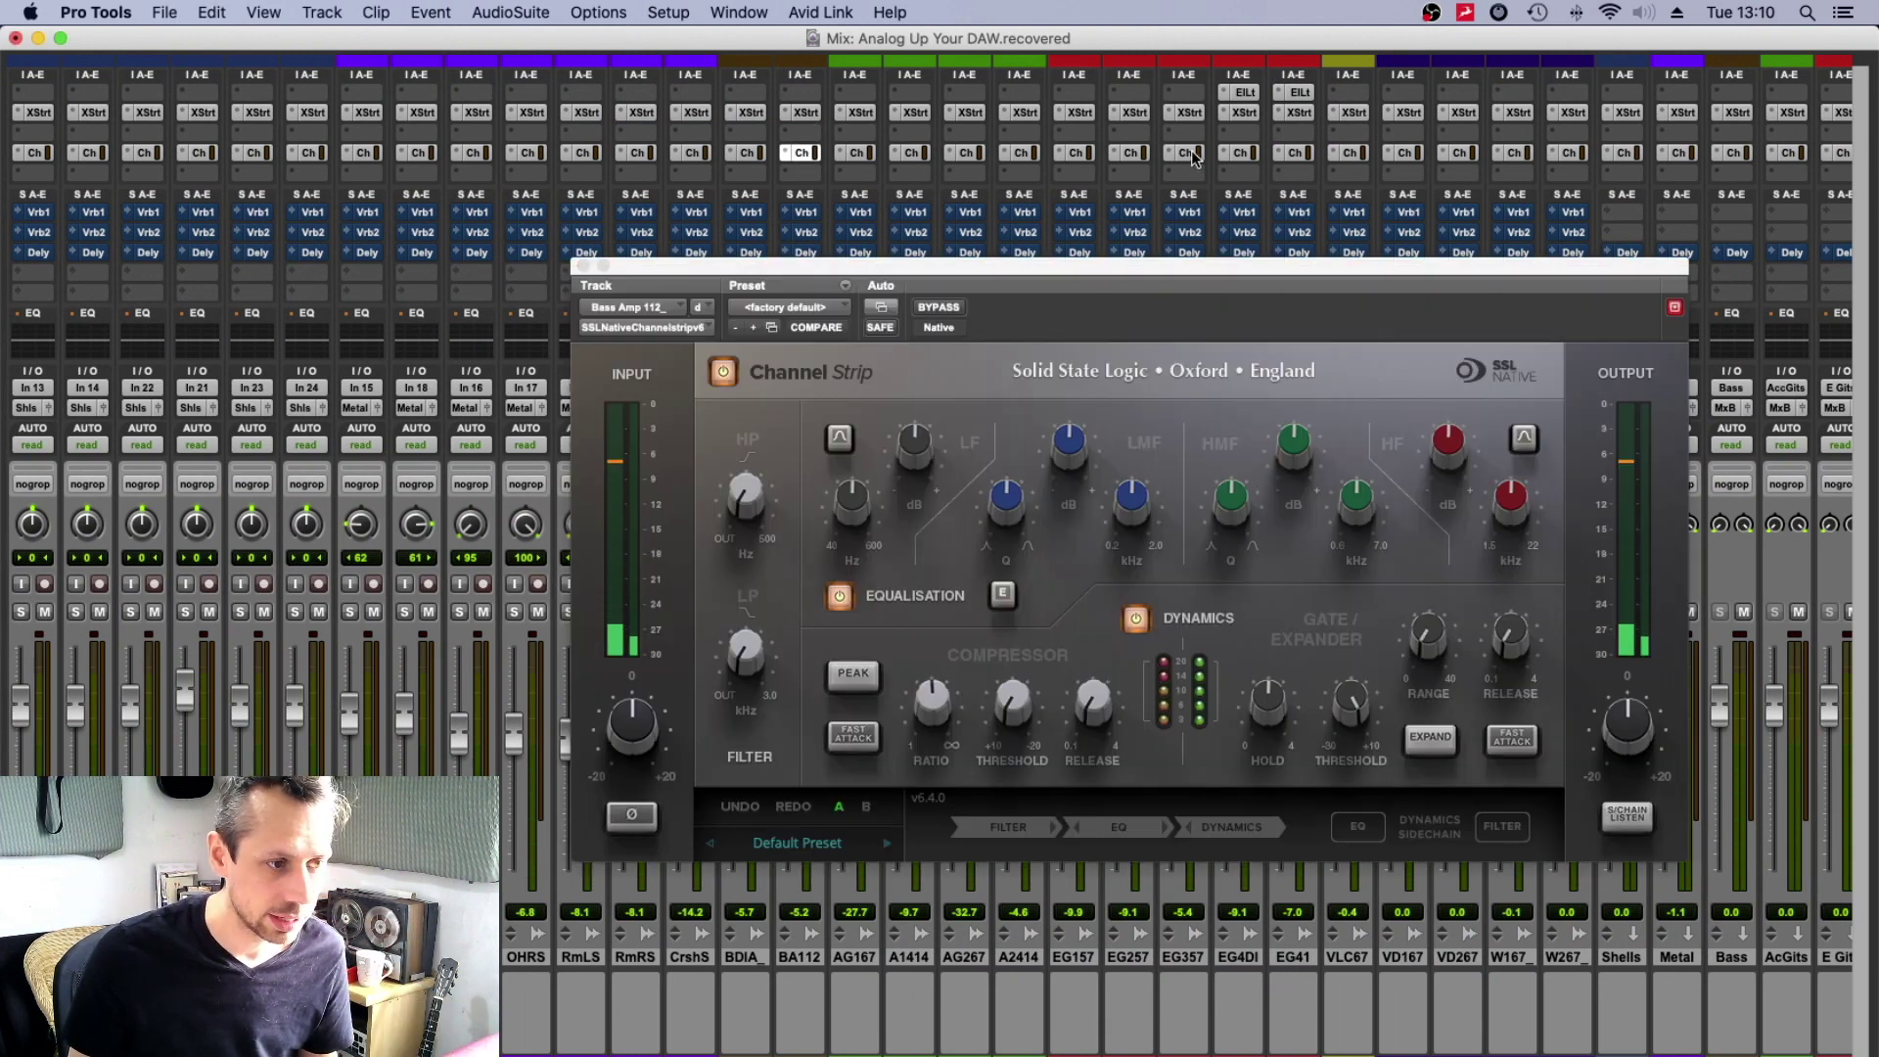
pyautogui.click(1243, 154)
pyautogui.click(1141, 171)
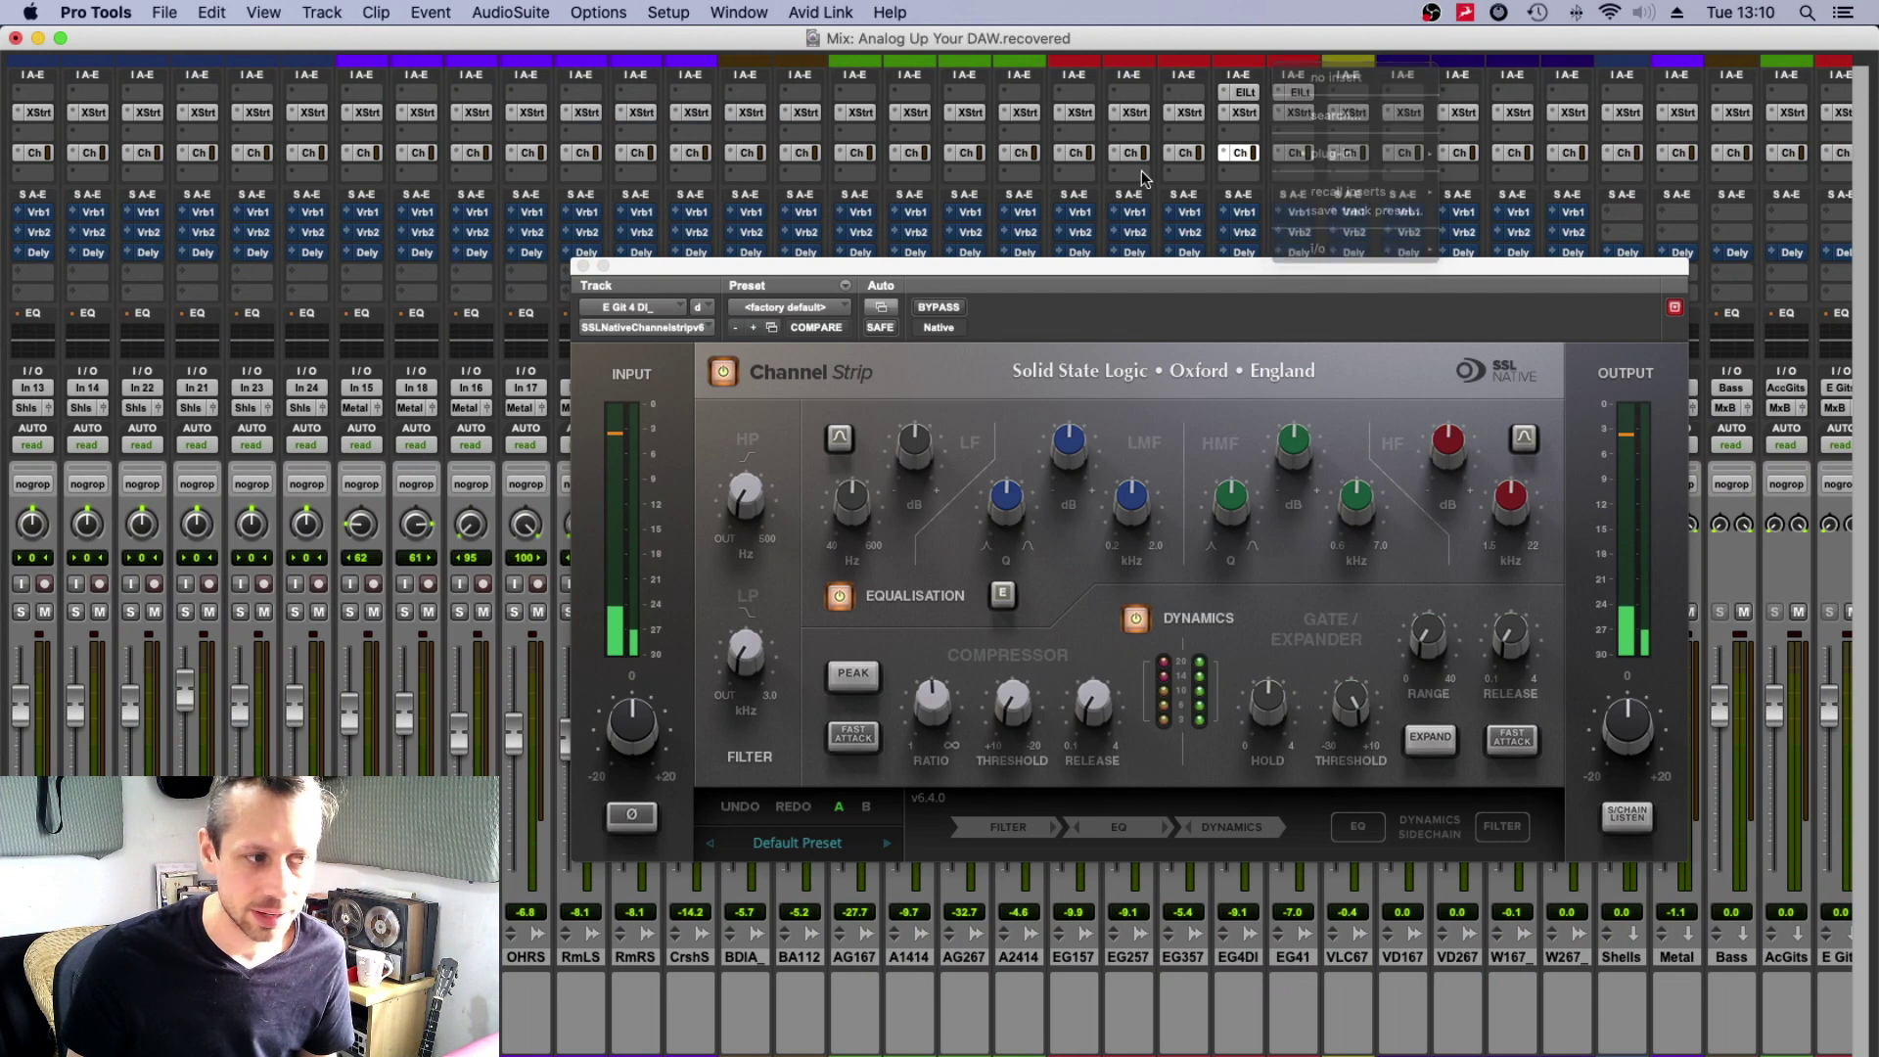
pyautogui.click(584, 267)
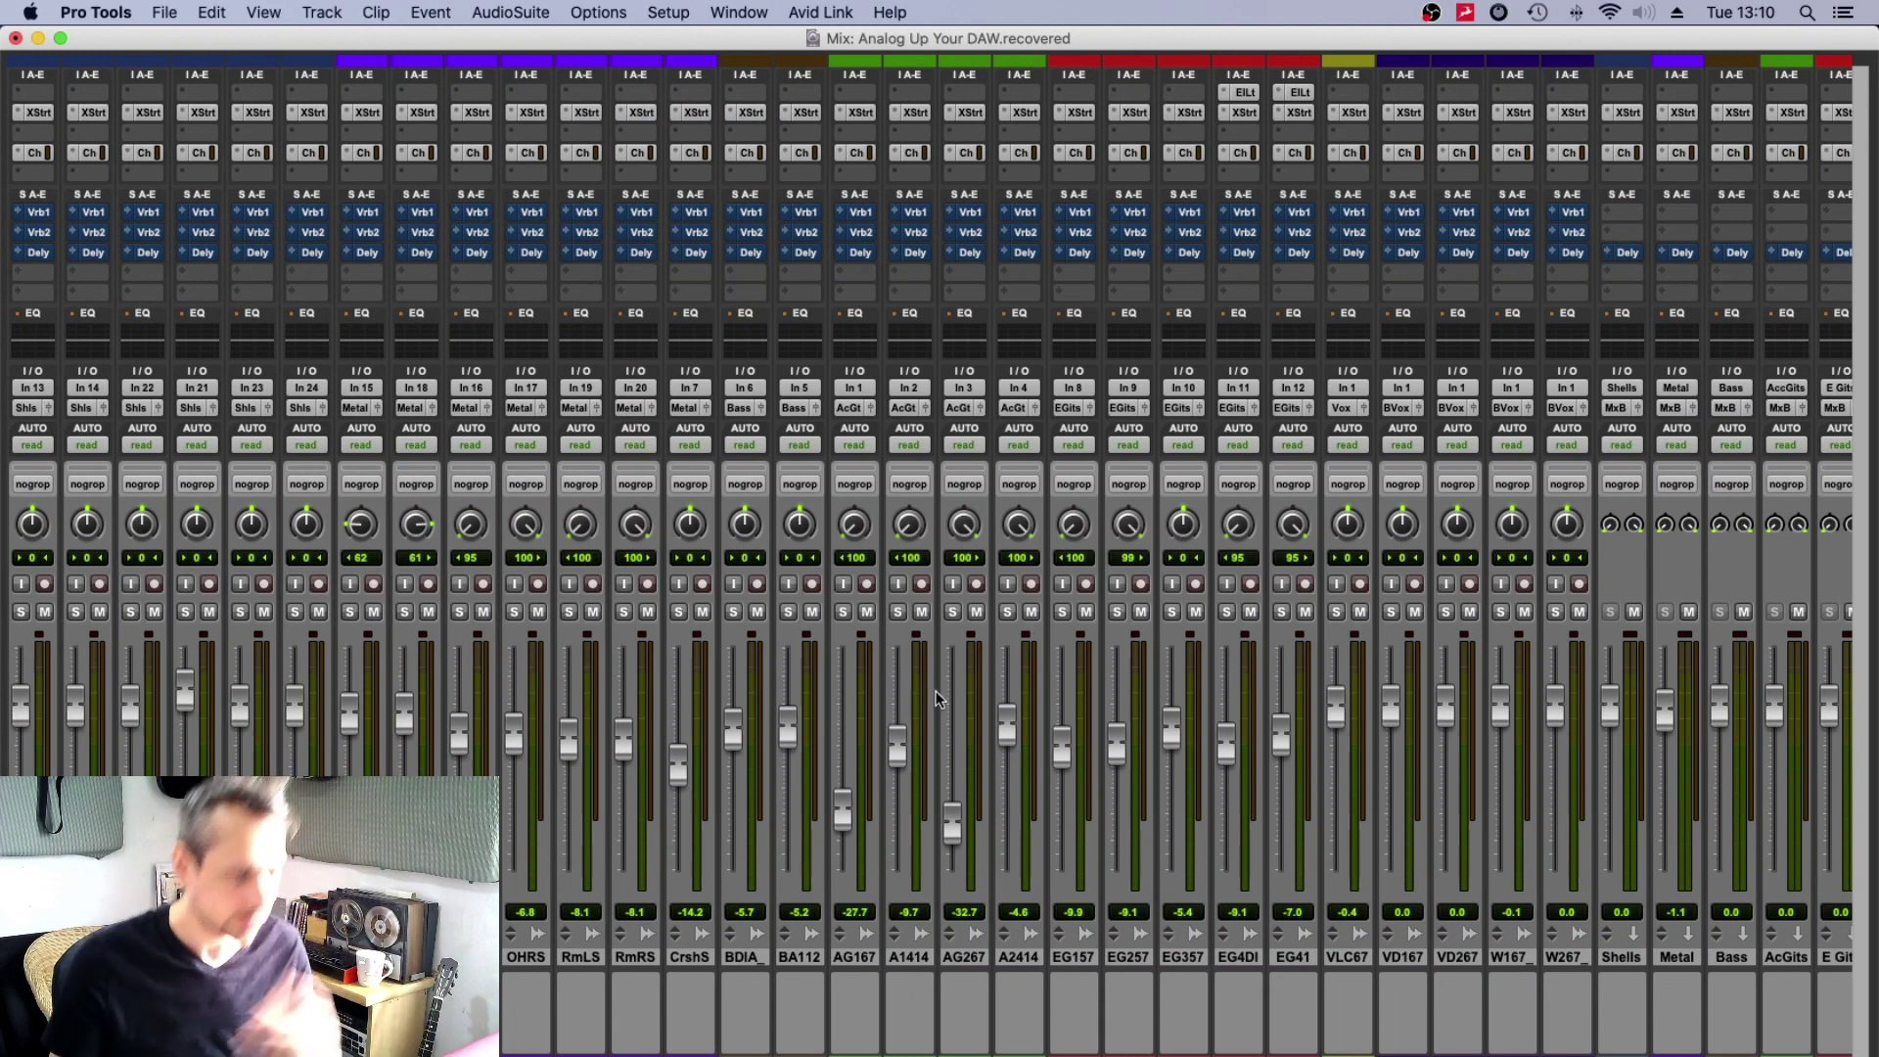
pyautogui.hscroll(10, 936, 691)
pyautogui.hscroll(-10, 1272, 554)
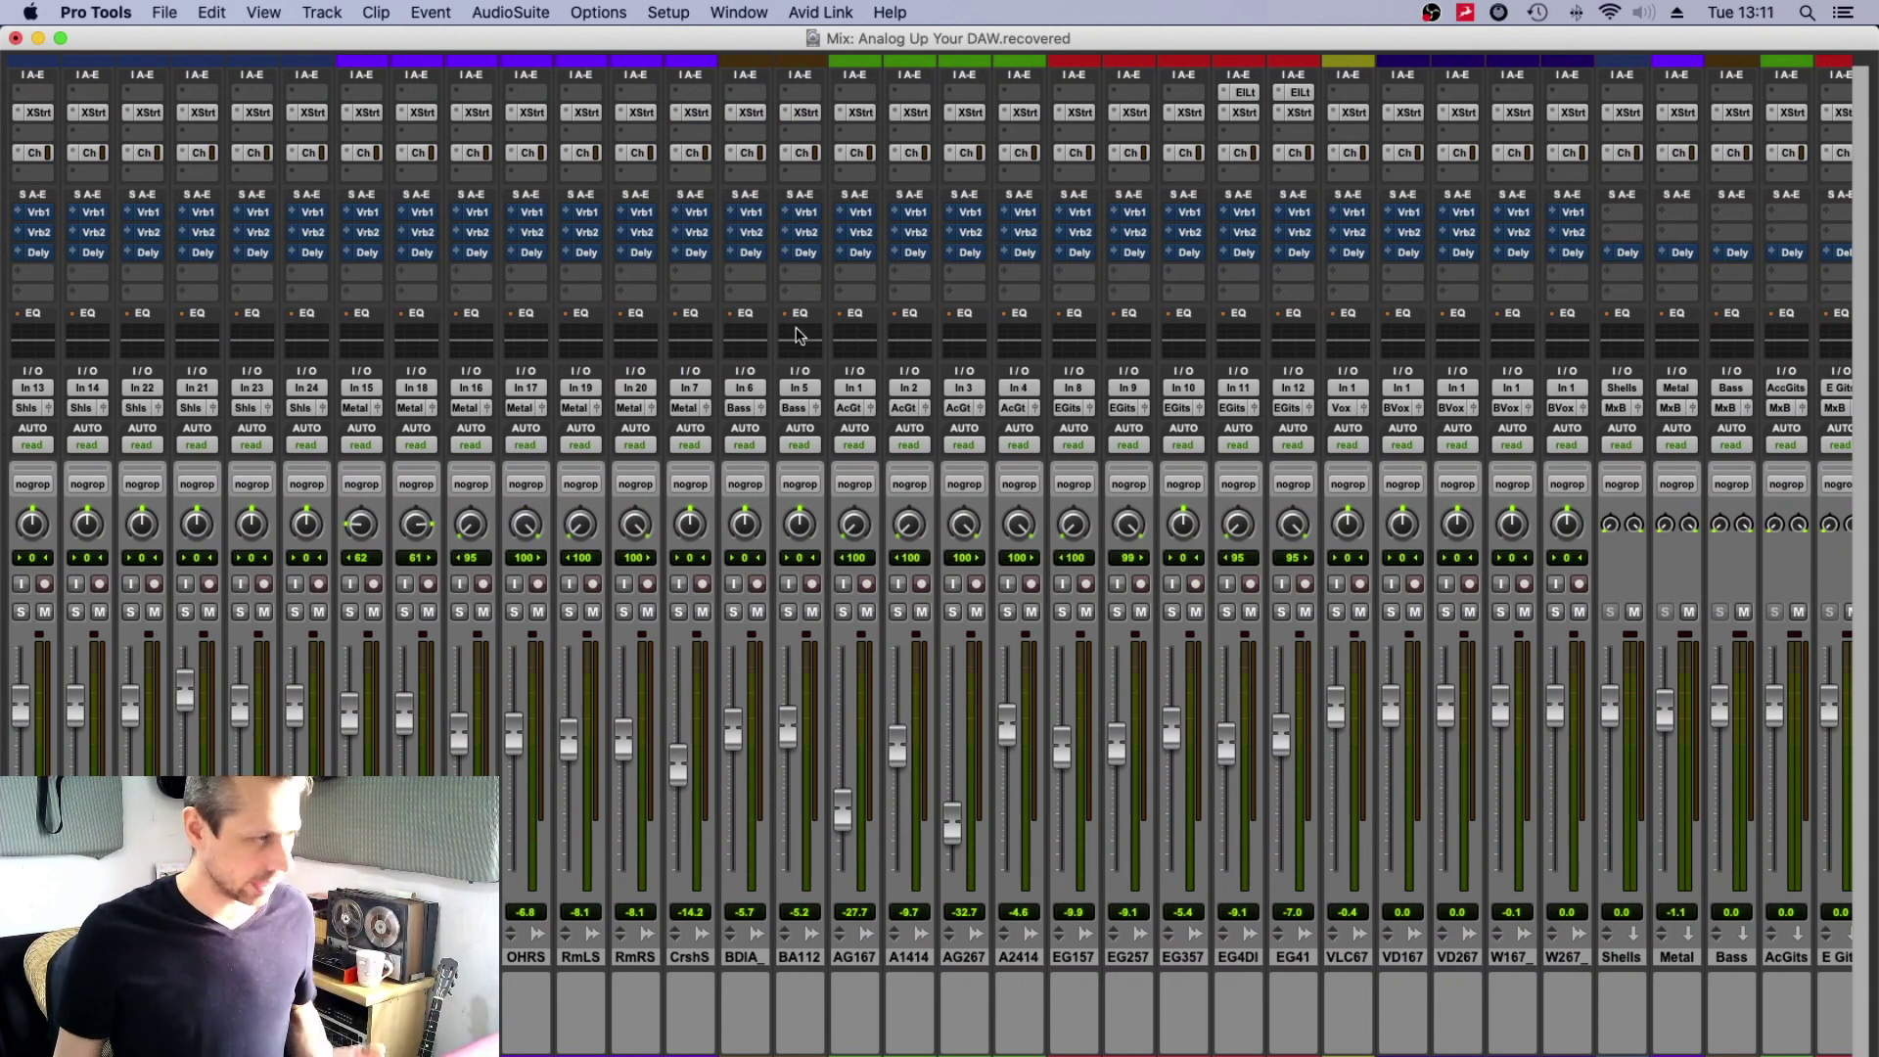
# Unmute the RmLS track's Verb 1 send after briefly checking the crash track's send.
pyautogui.click(696, 212)
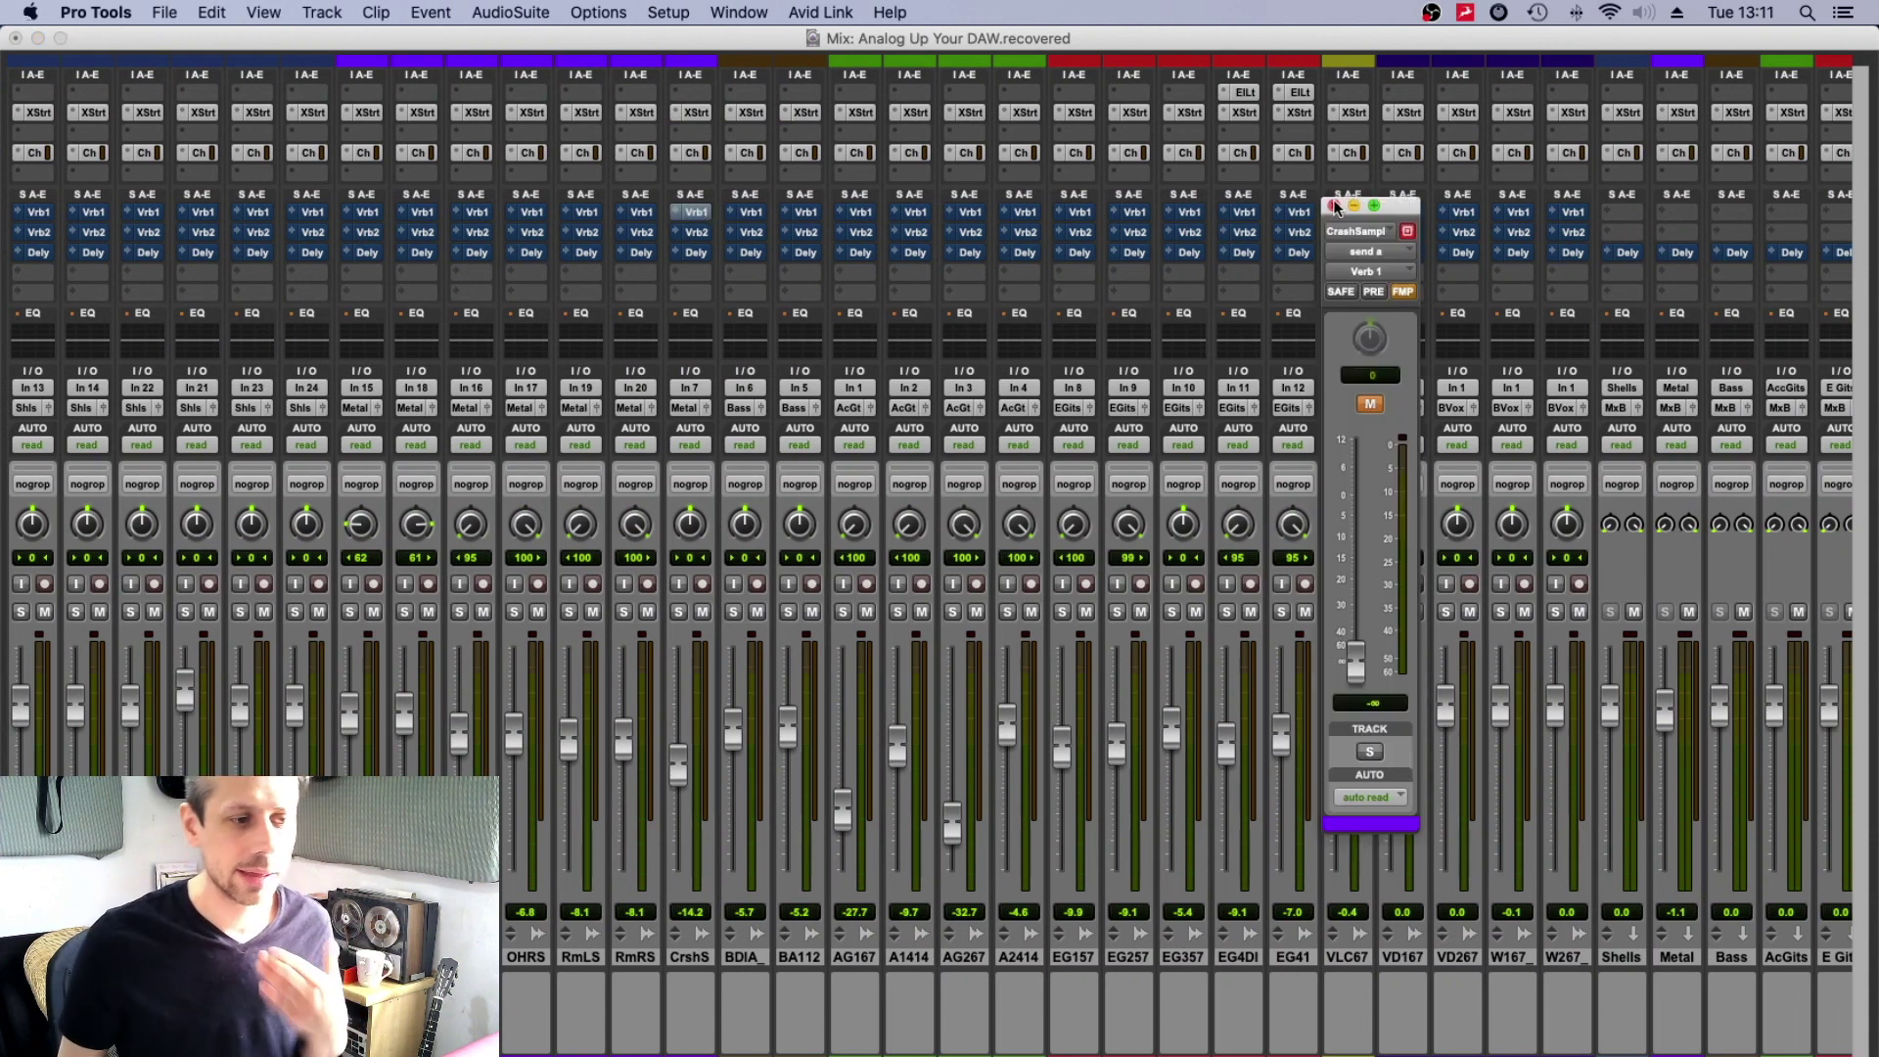
pyautogui.click(1334, 205)
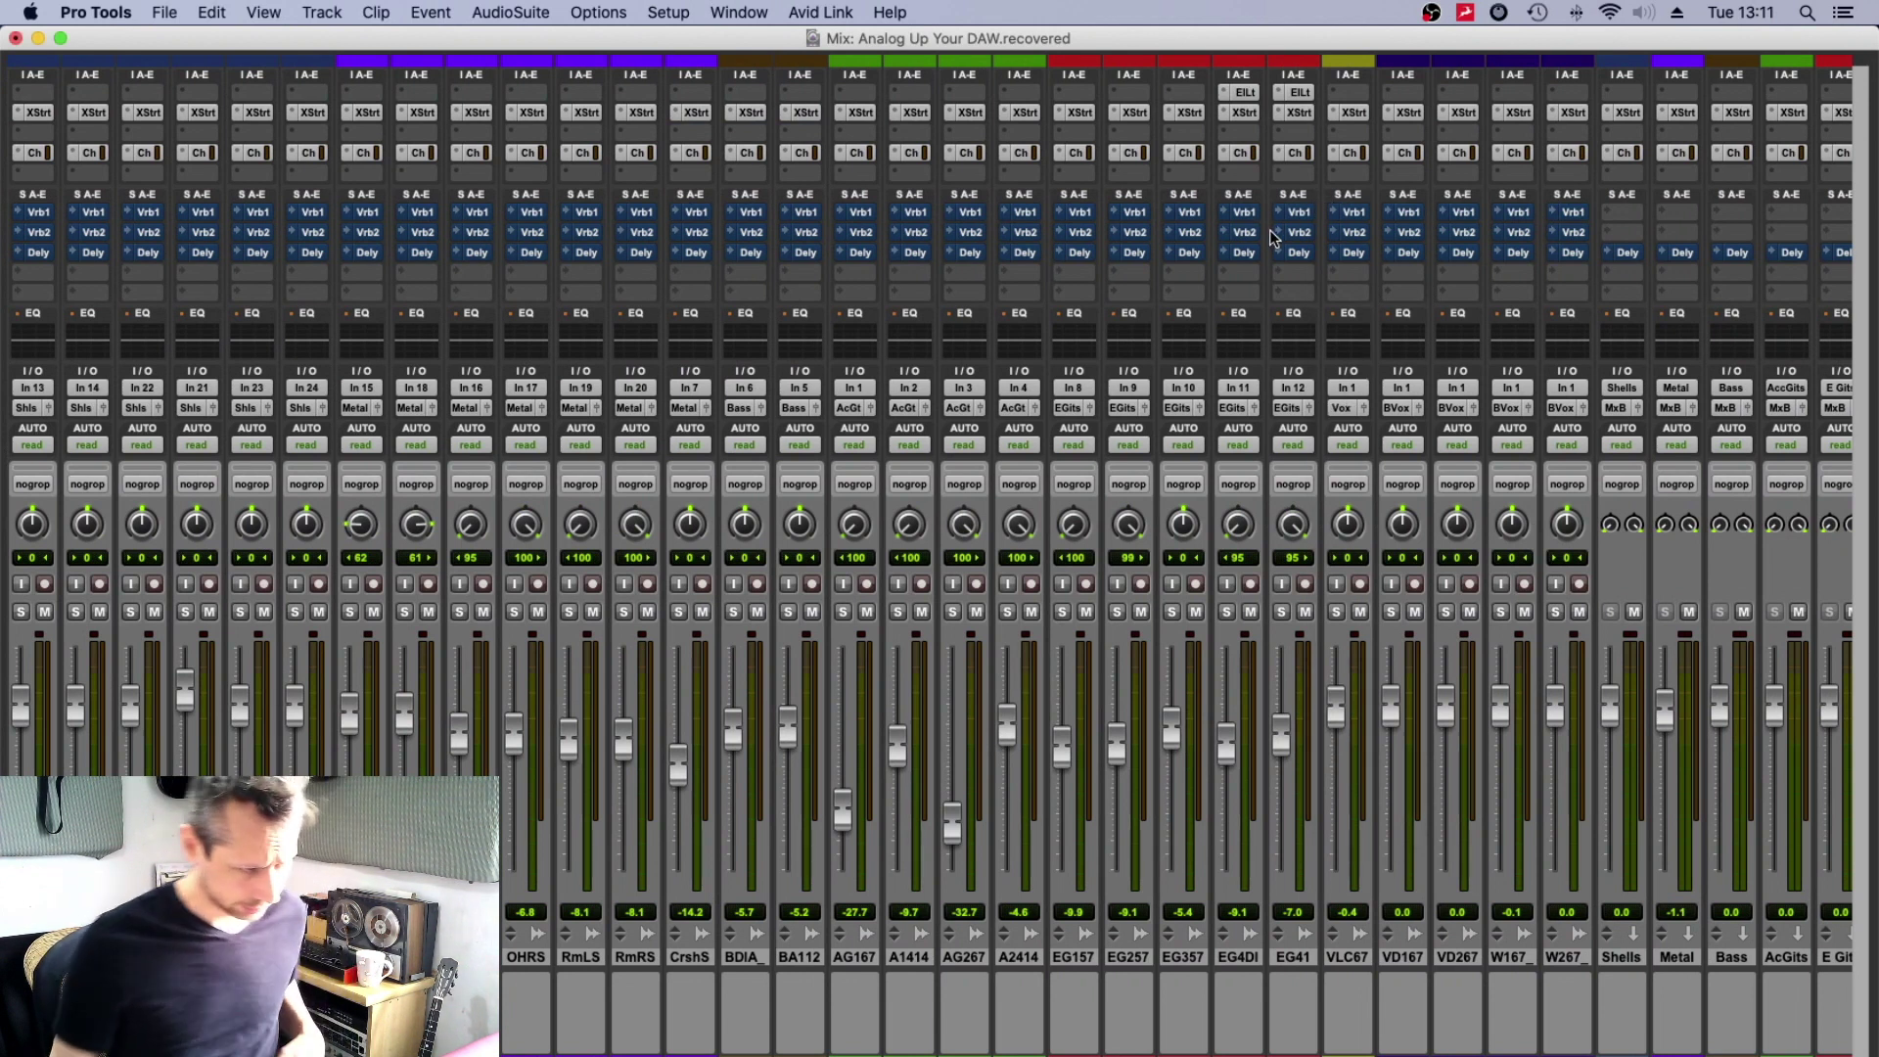
pyautogui.hscroll(5, 1282, 225)
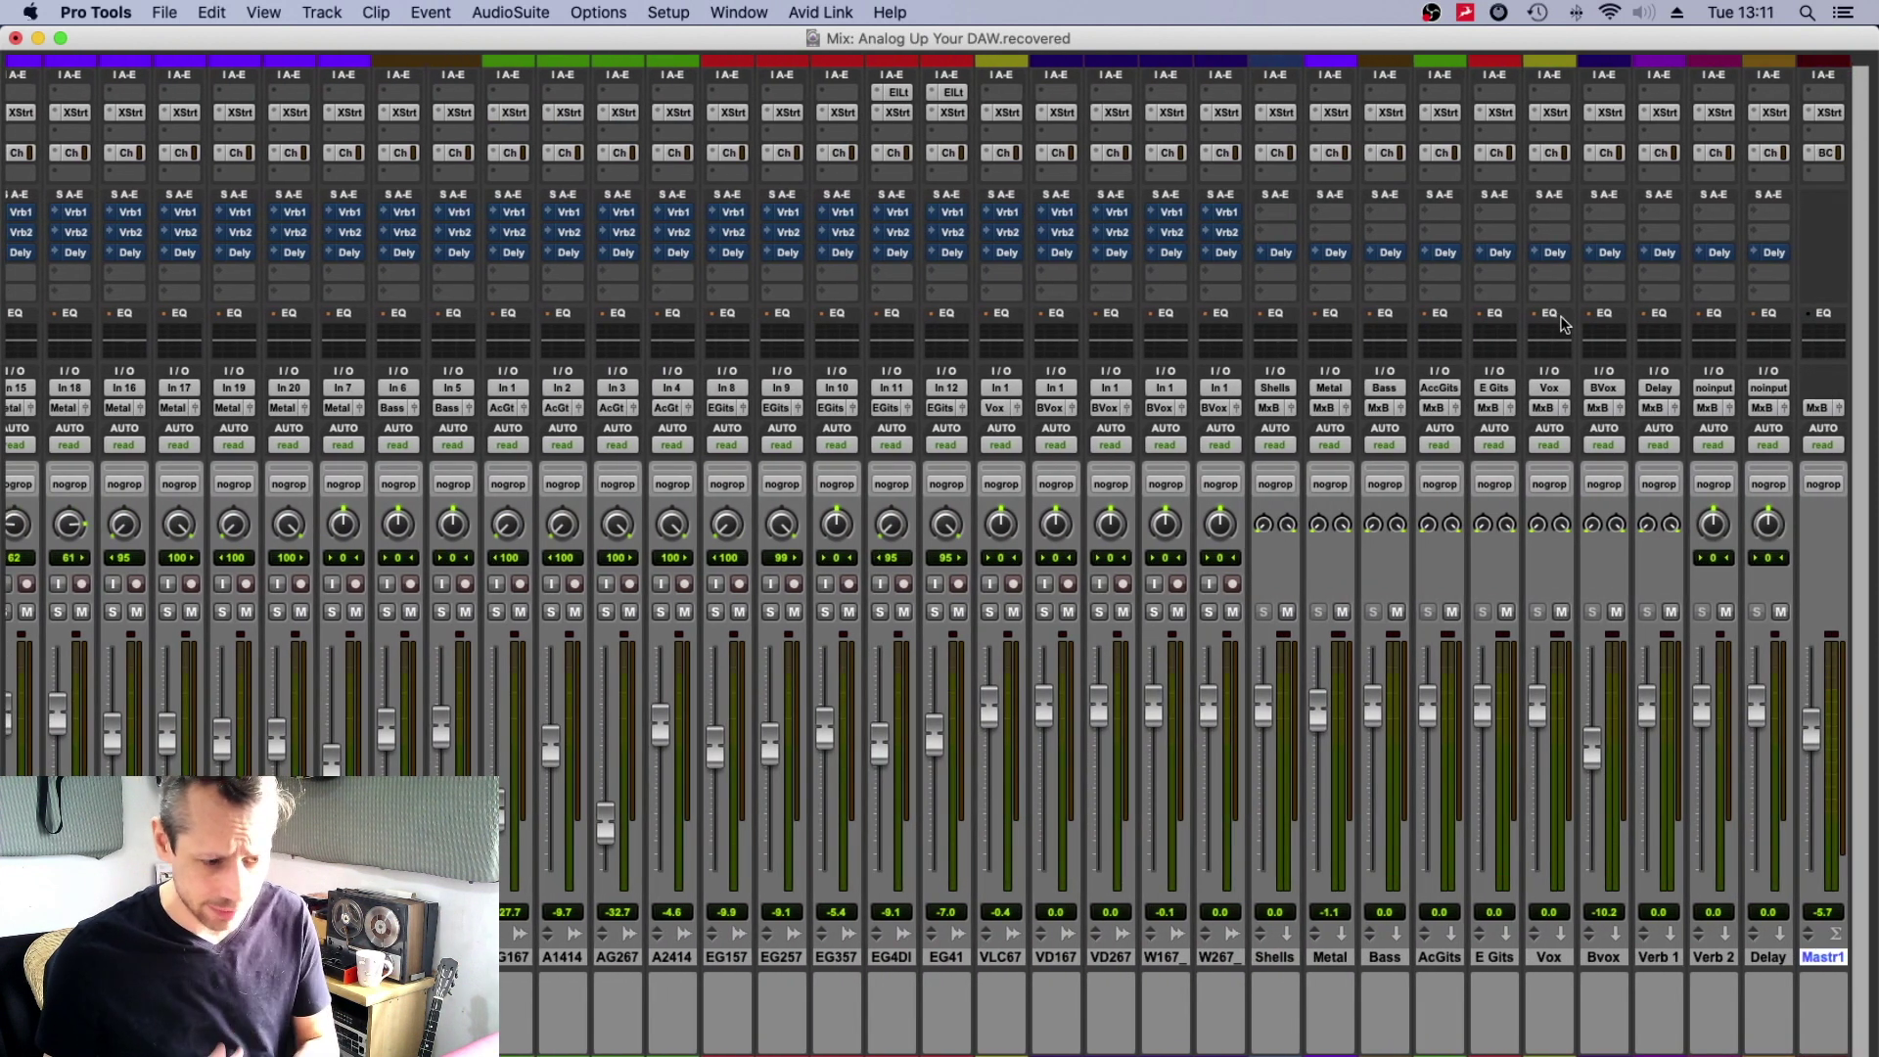
pyautogui.hscroll(1, 1567, 326)
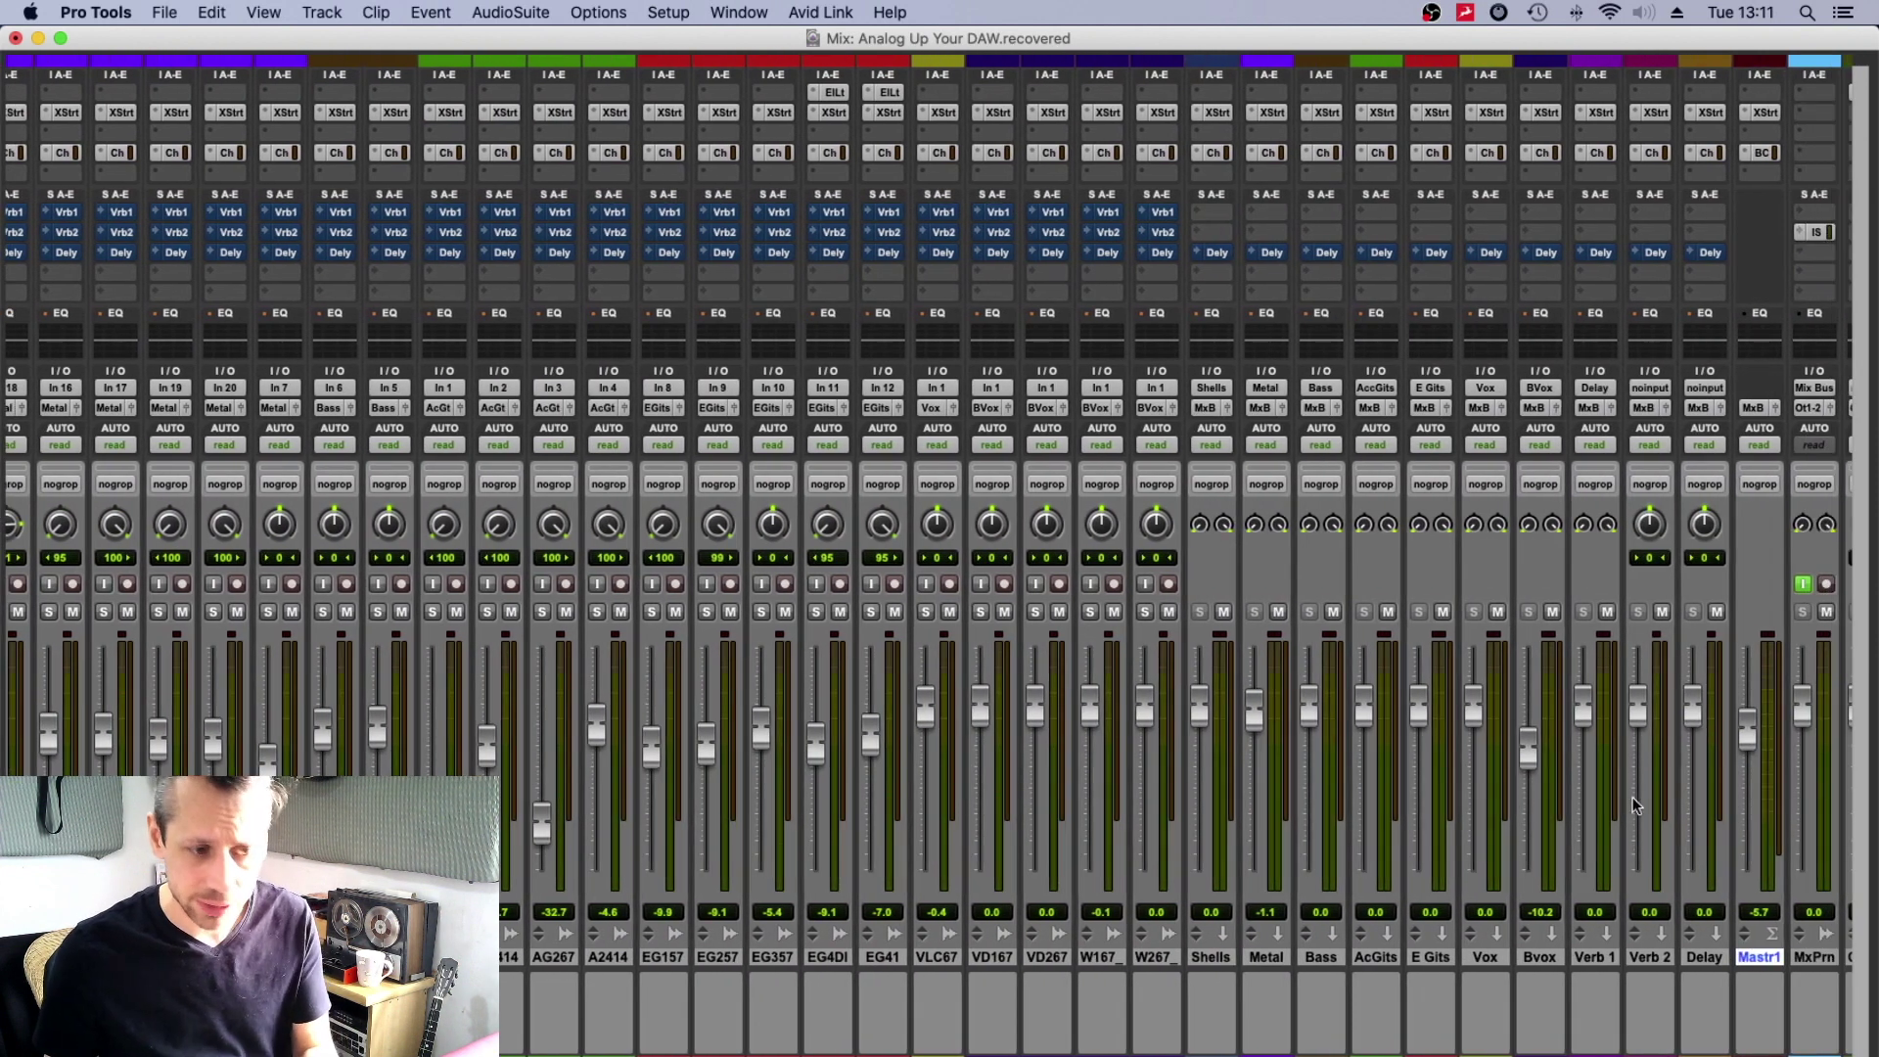
pyautogui.hscroll(-6, 1150, 423)
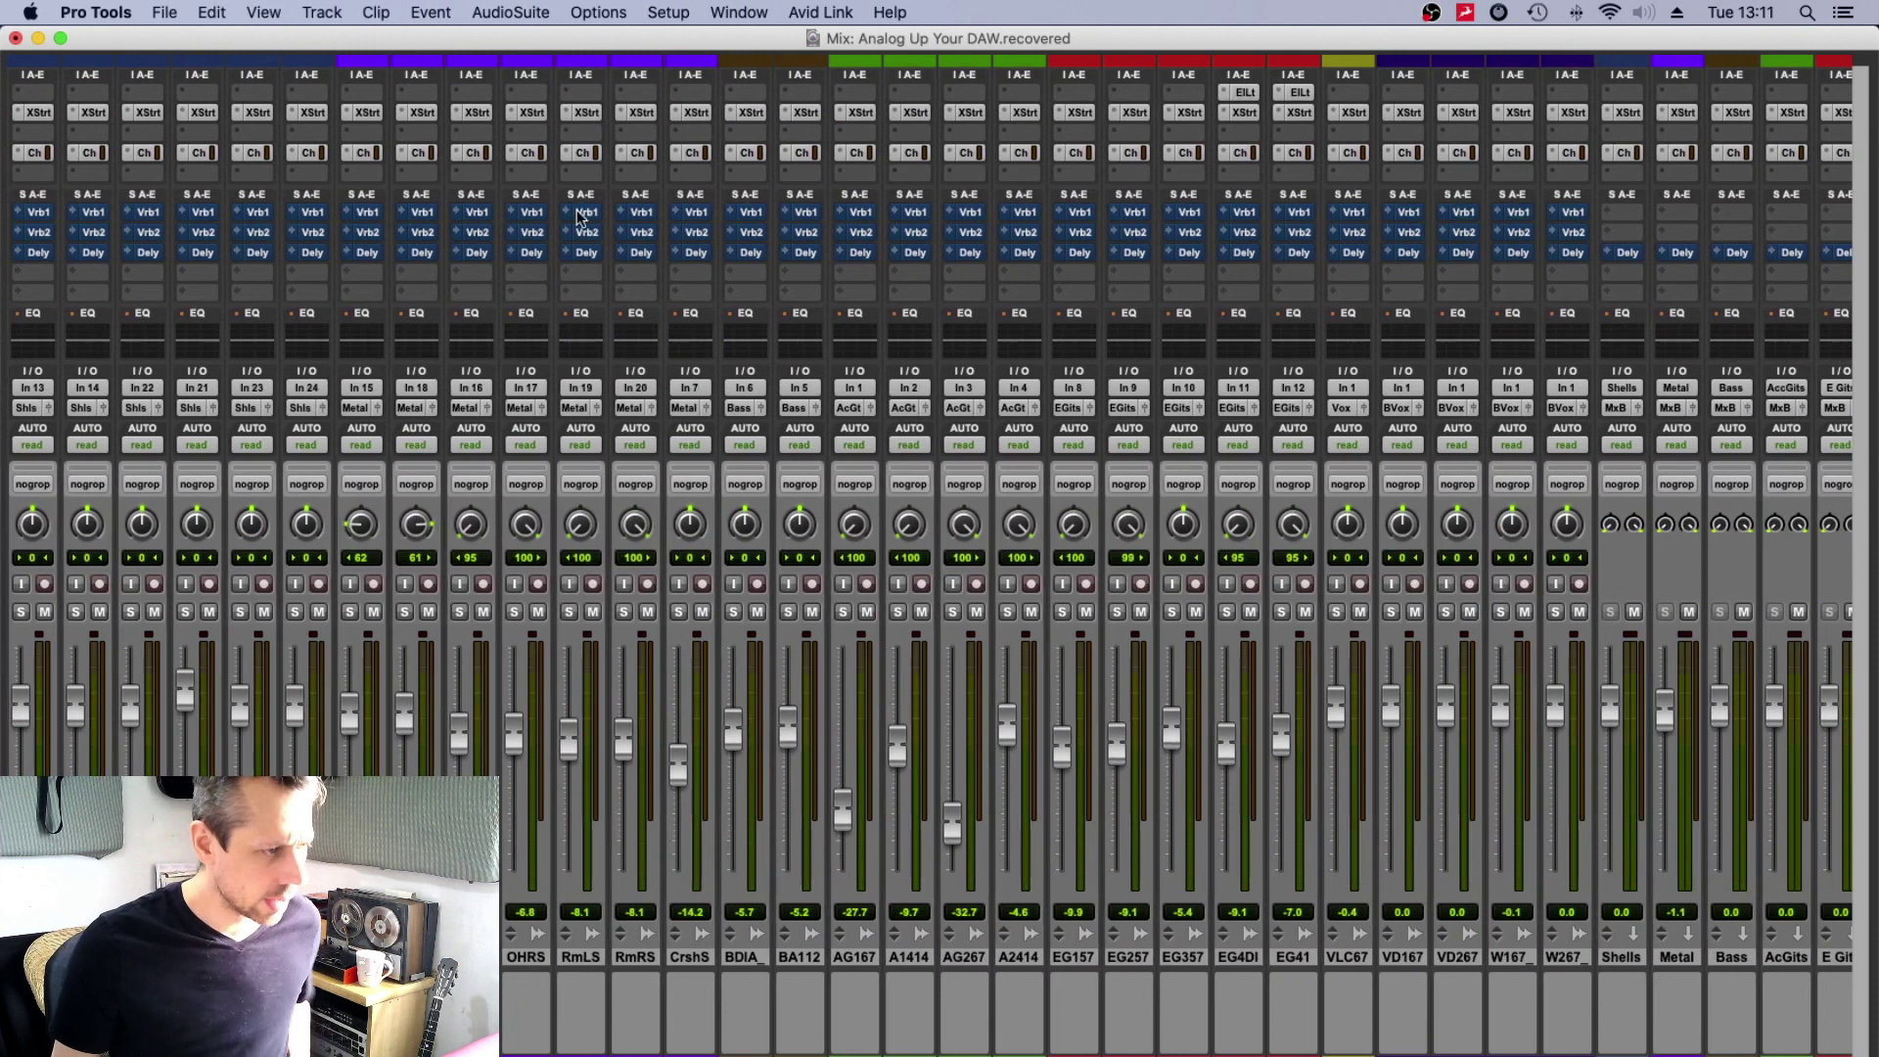
pyautogui.click(582, 212)
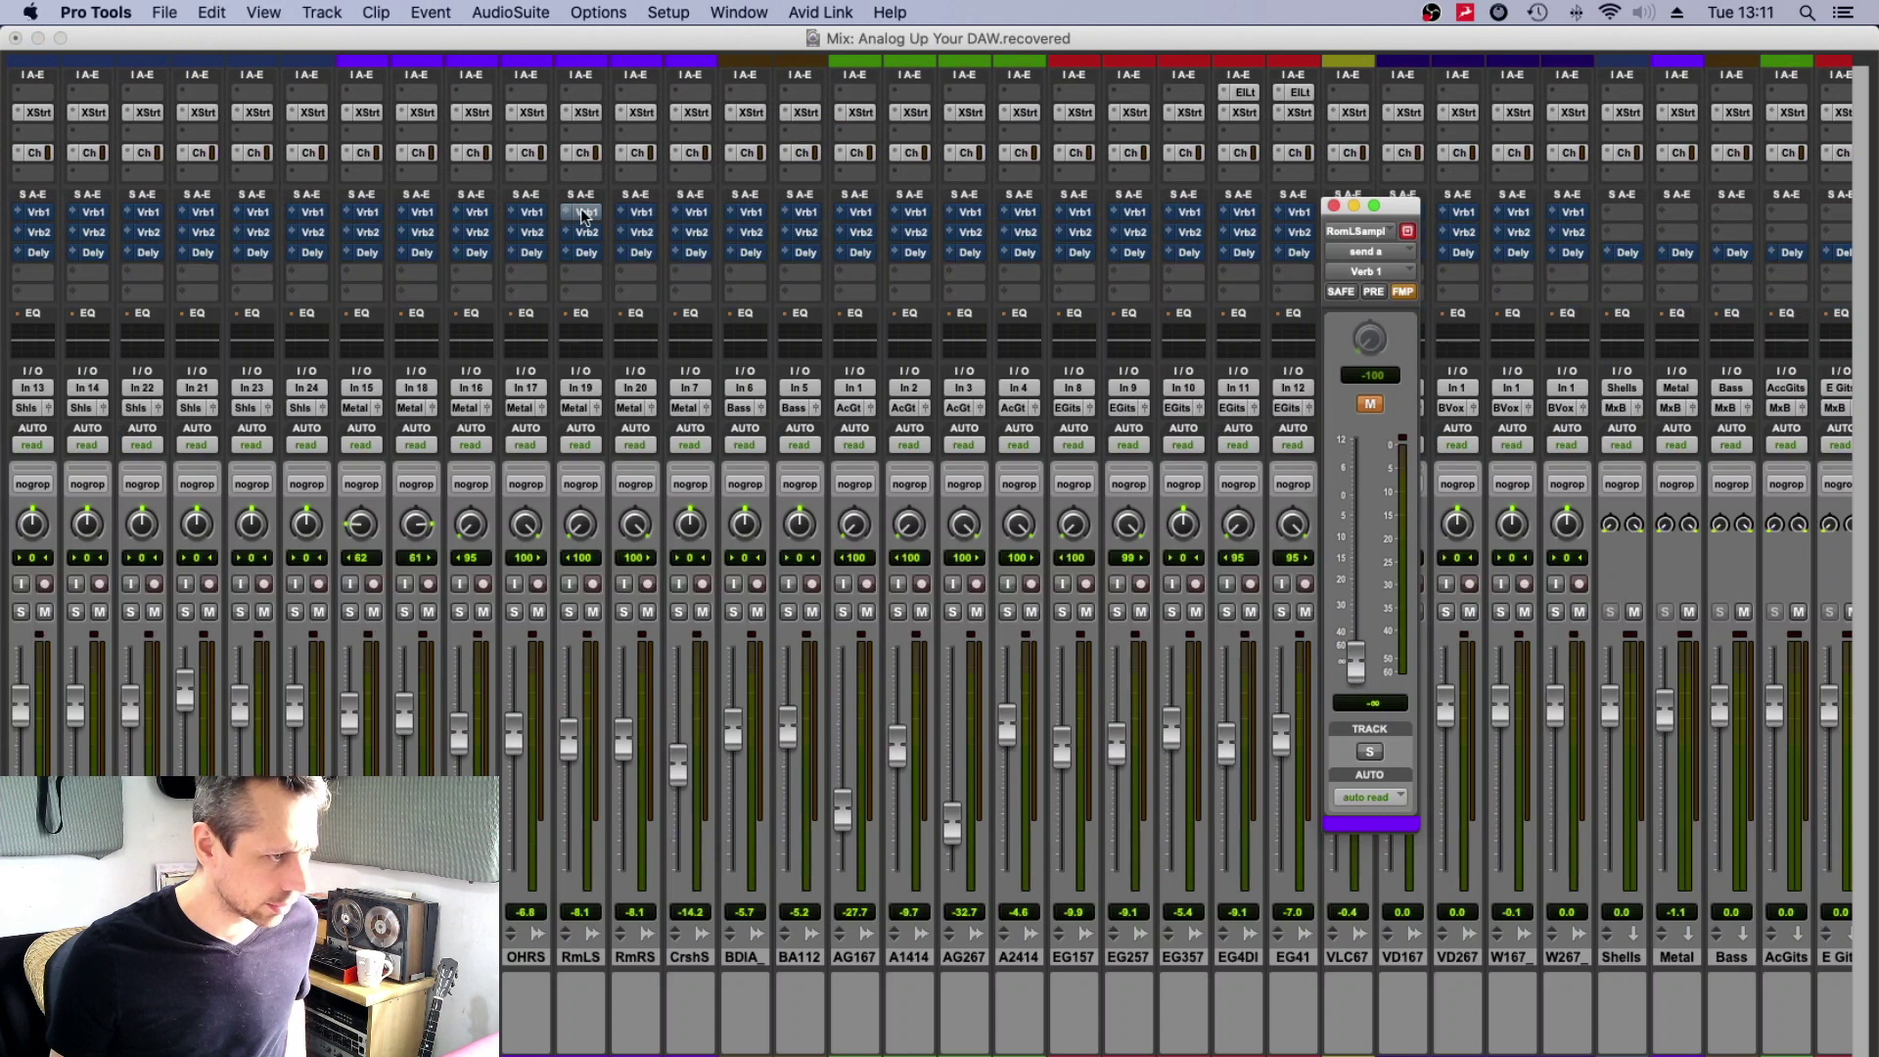
pyautogui.keyDown('super'); pyautogui.click(583, 213); pyautogui.keyUp('super')
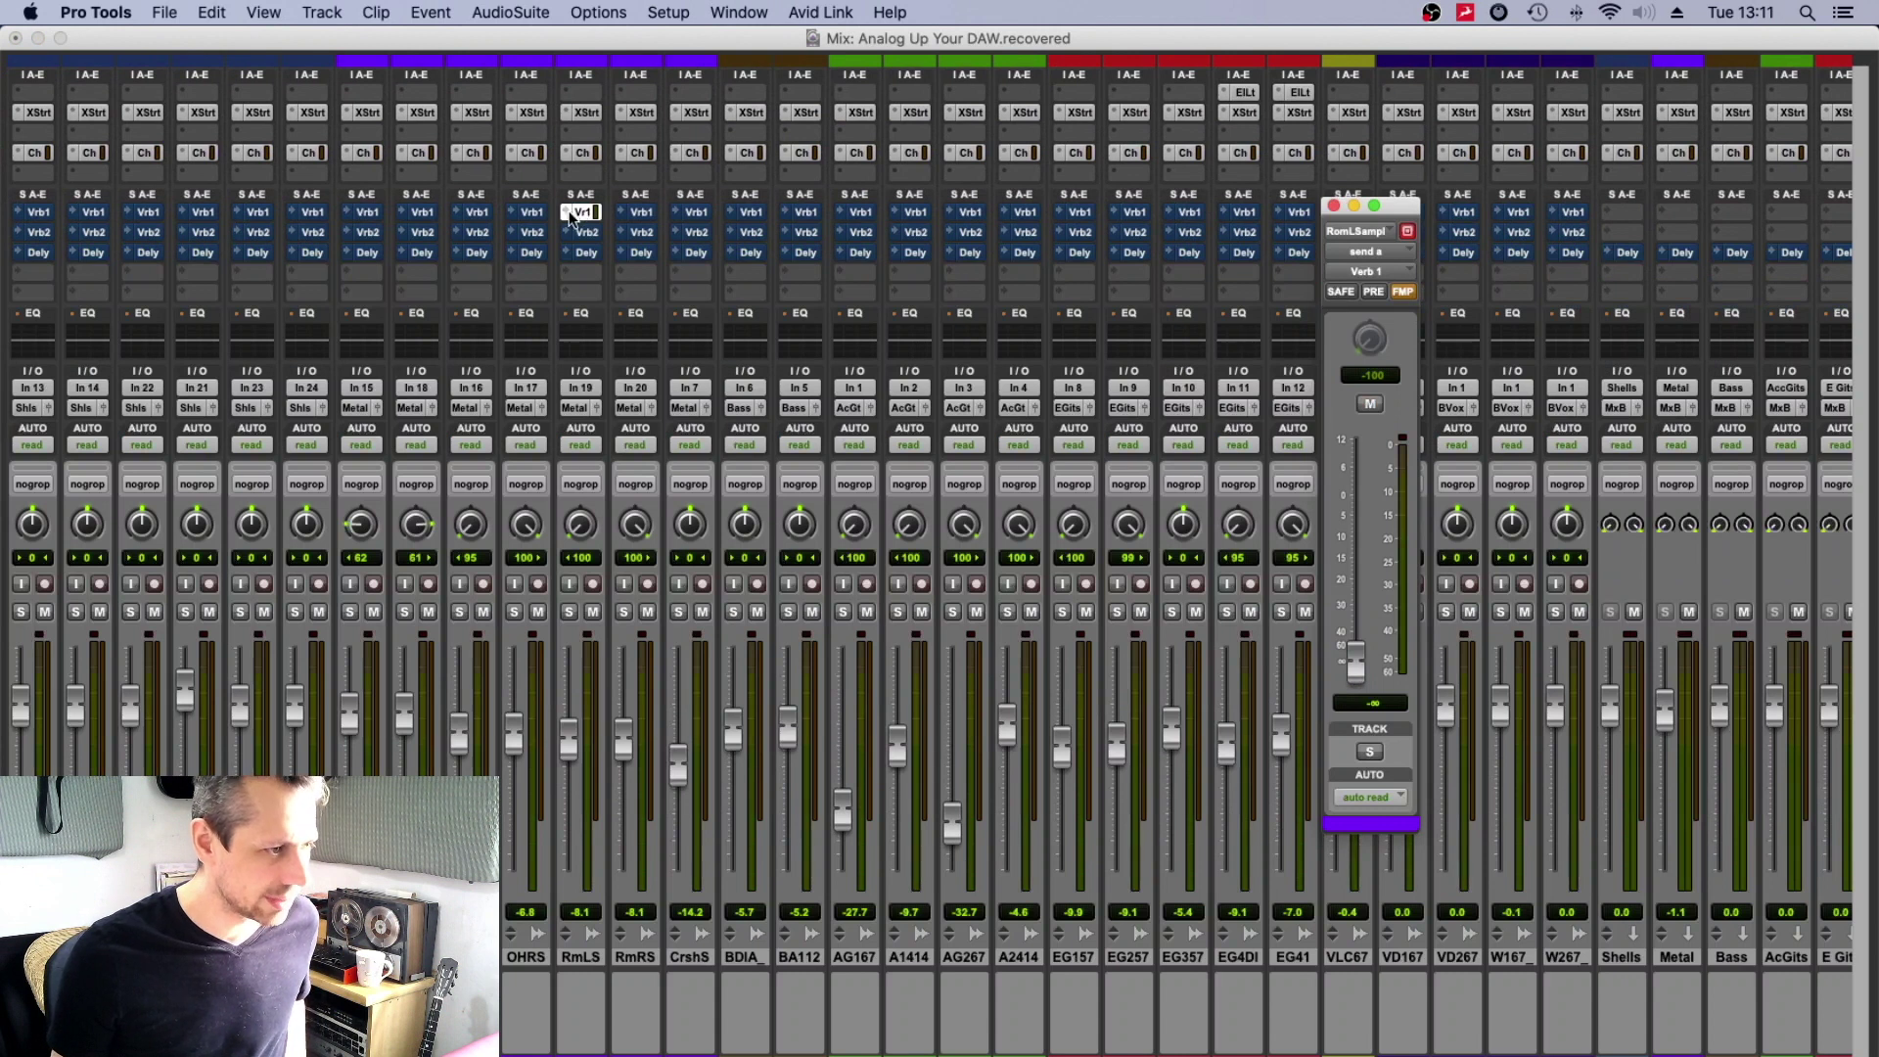
pyautogui.keyDown('super'); pyautogui.click(565, 213); pyautogui.keyUp('super')
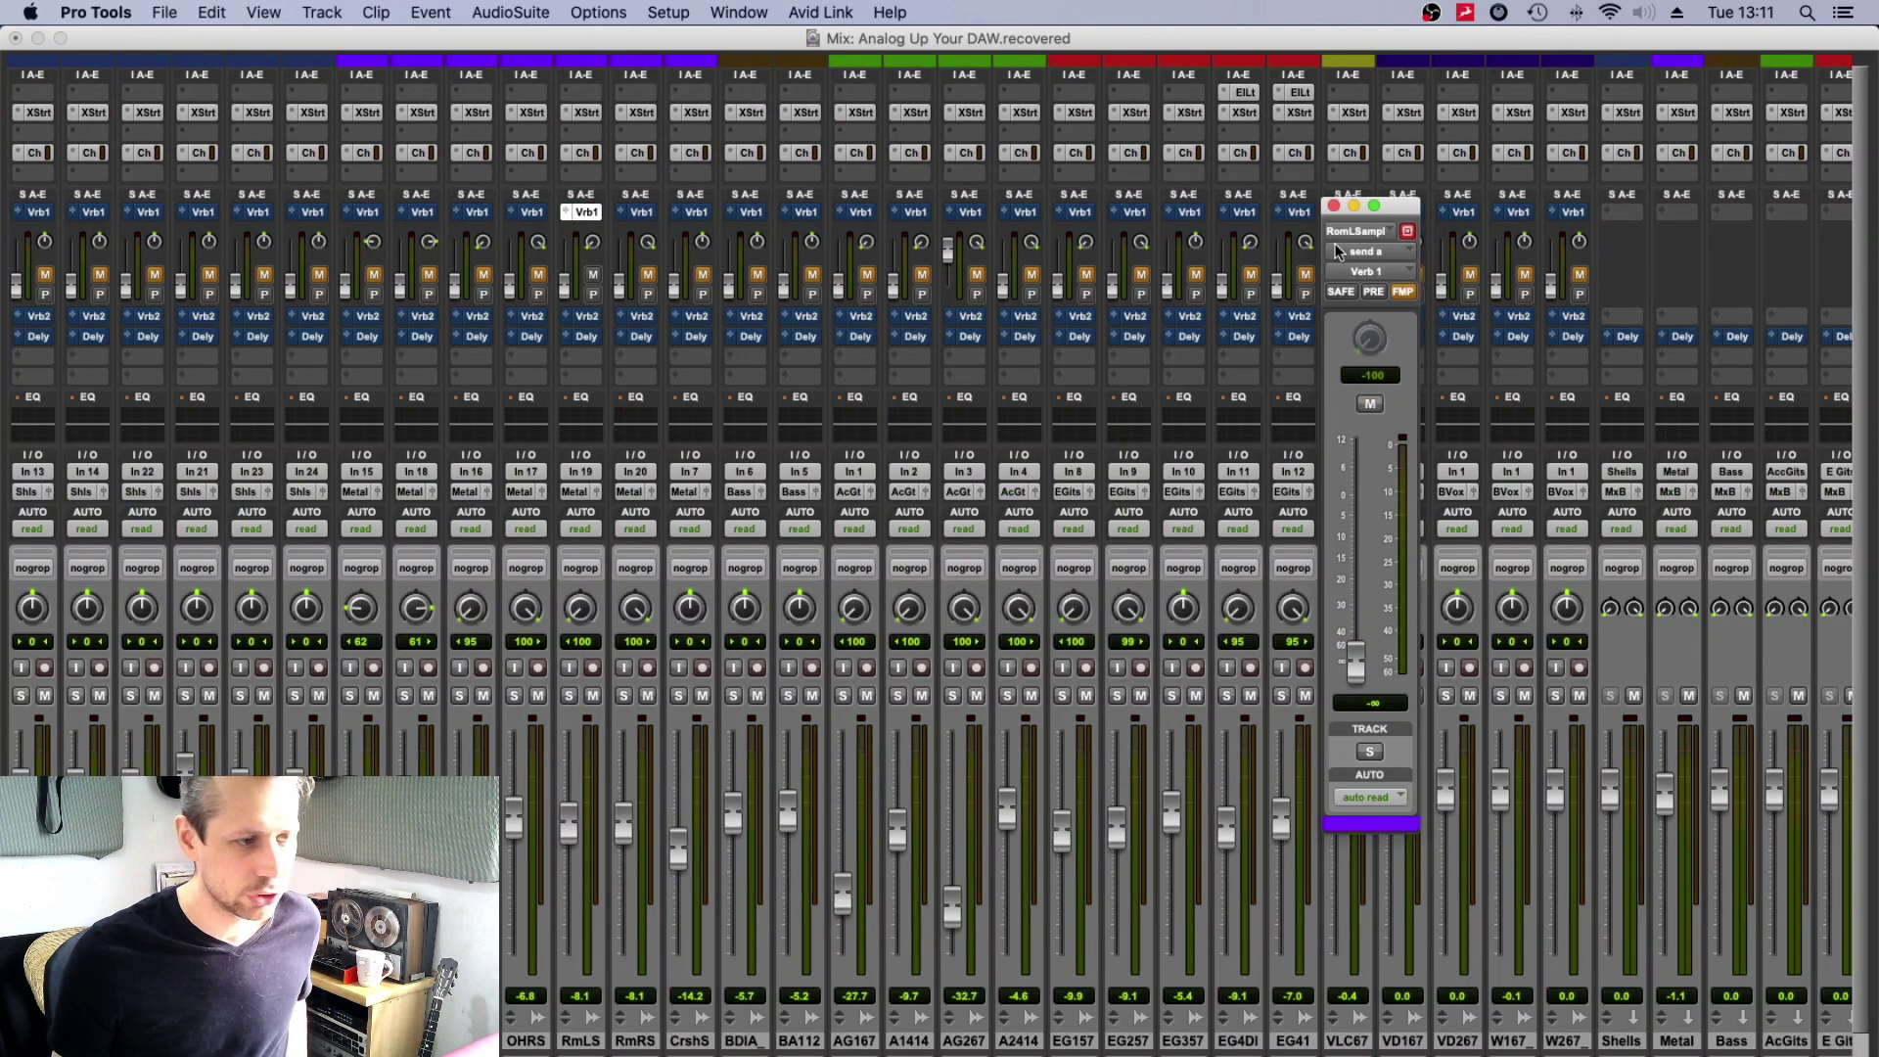
pyautogui.keyDown('super'); pyautogui.click(568, 213); pyautogui.keyUp('super')
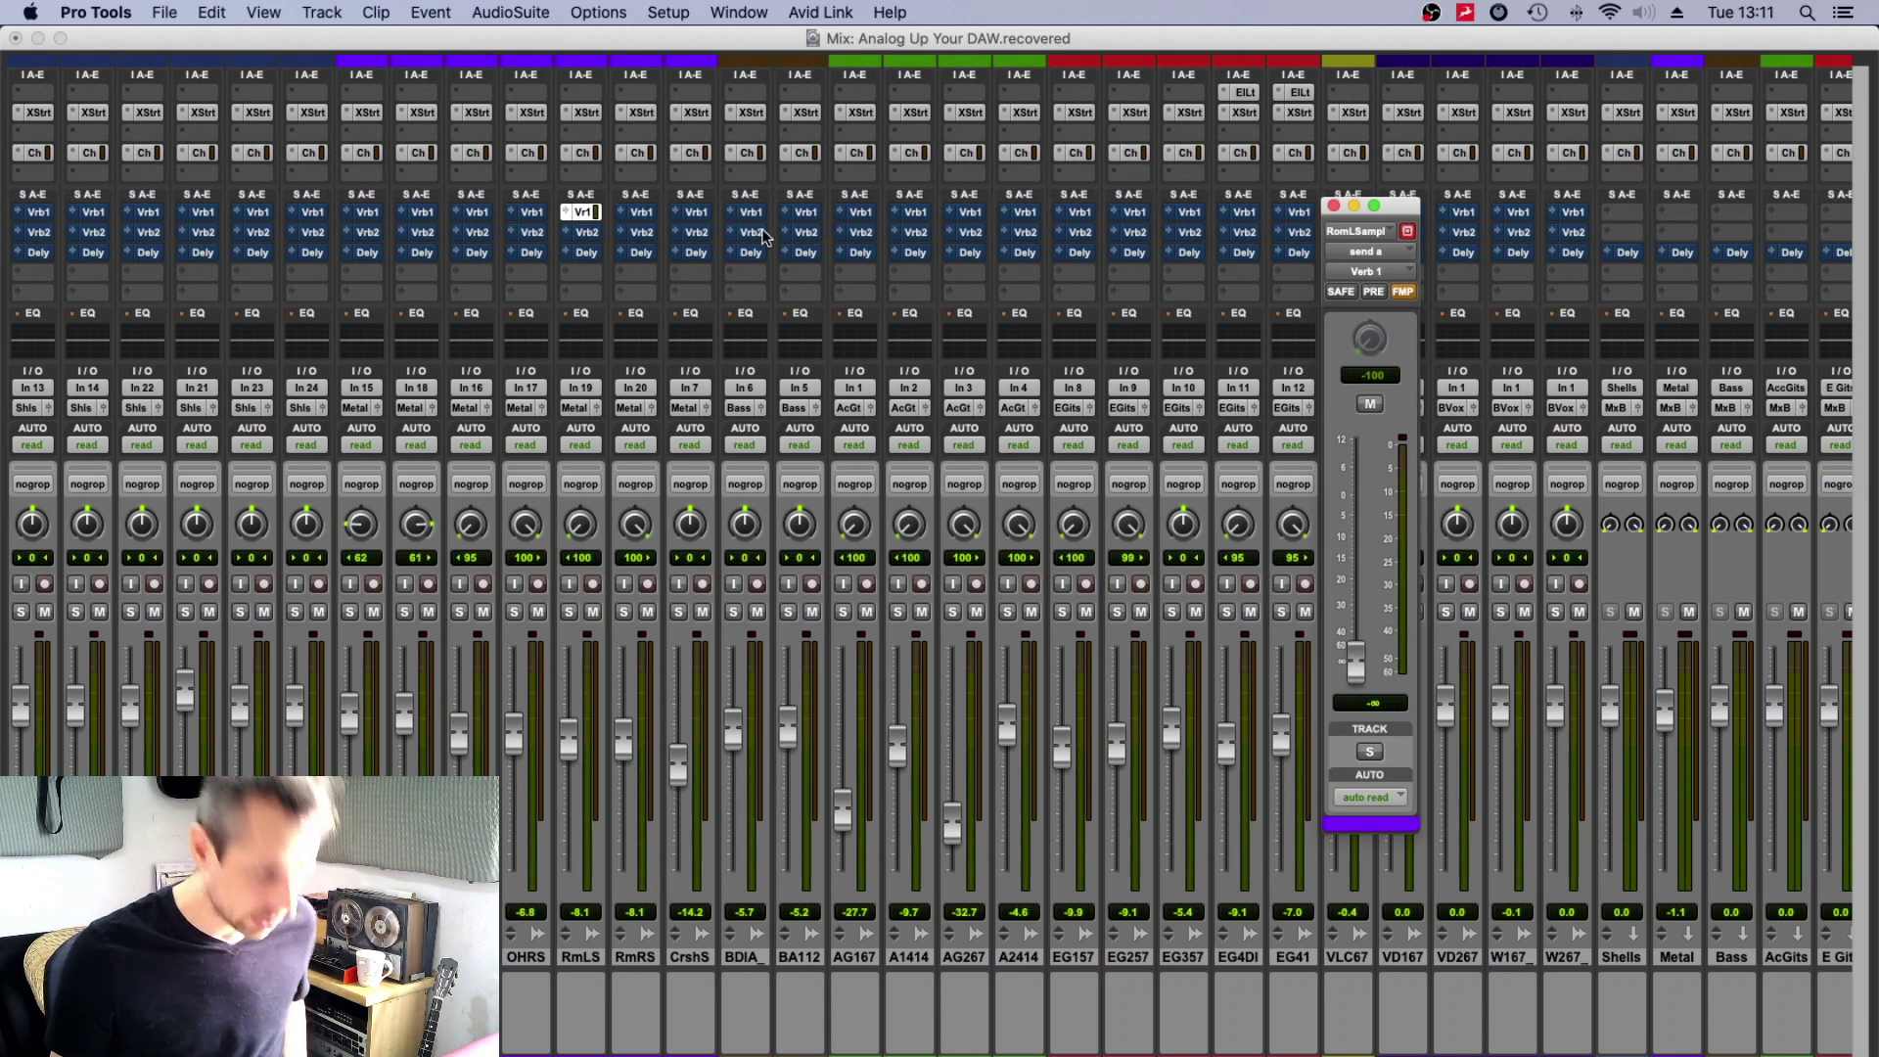
# Activate AG167's Verb 2 send at -4.1 and set RmLS's Verb 1 send to -12.3.
pyautogui.click(859, 234)
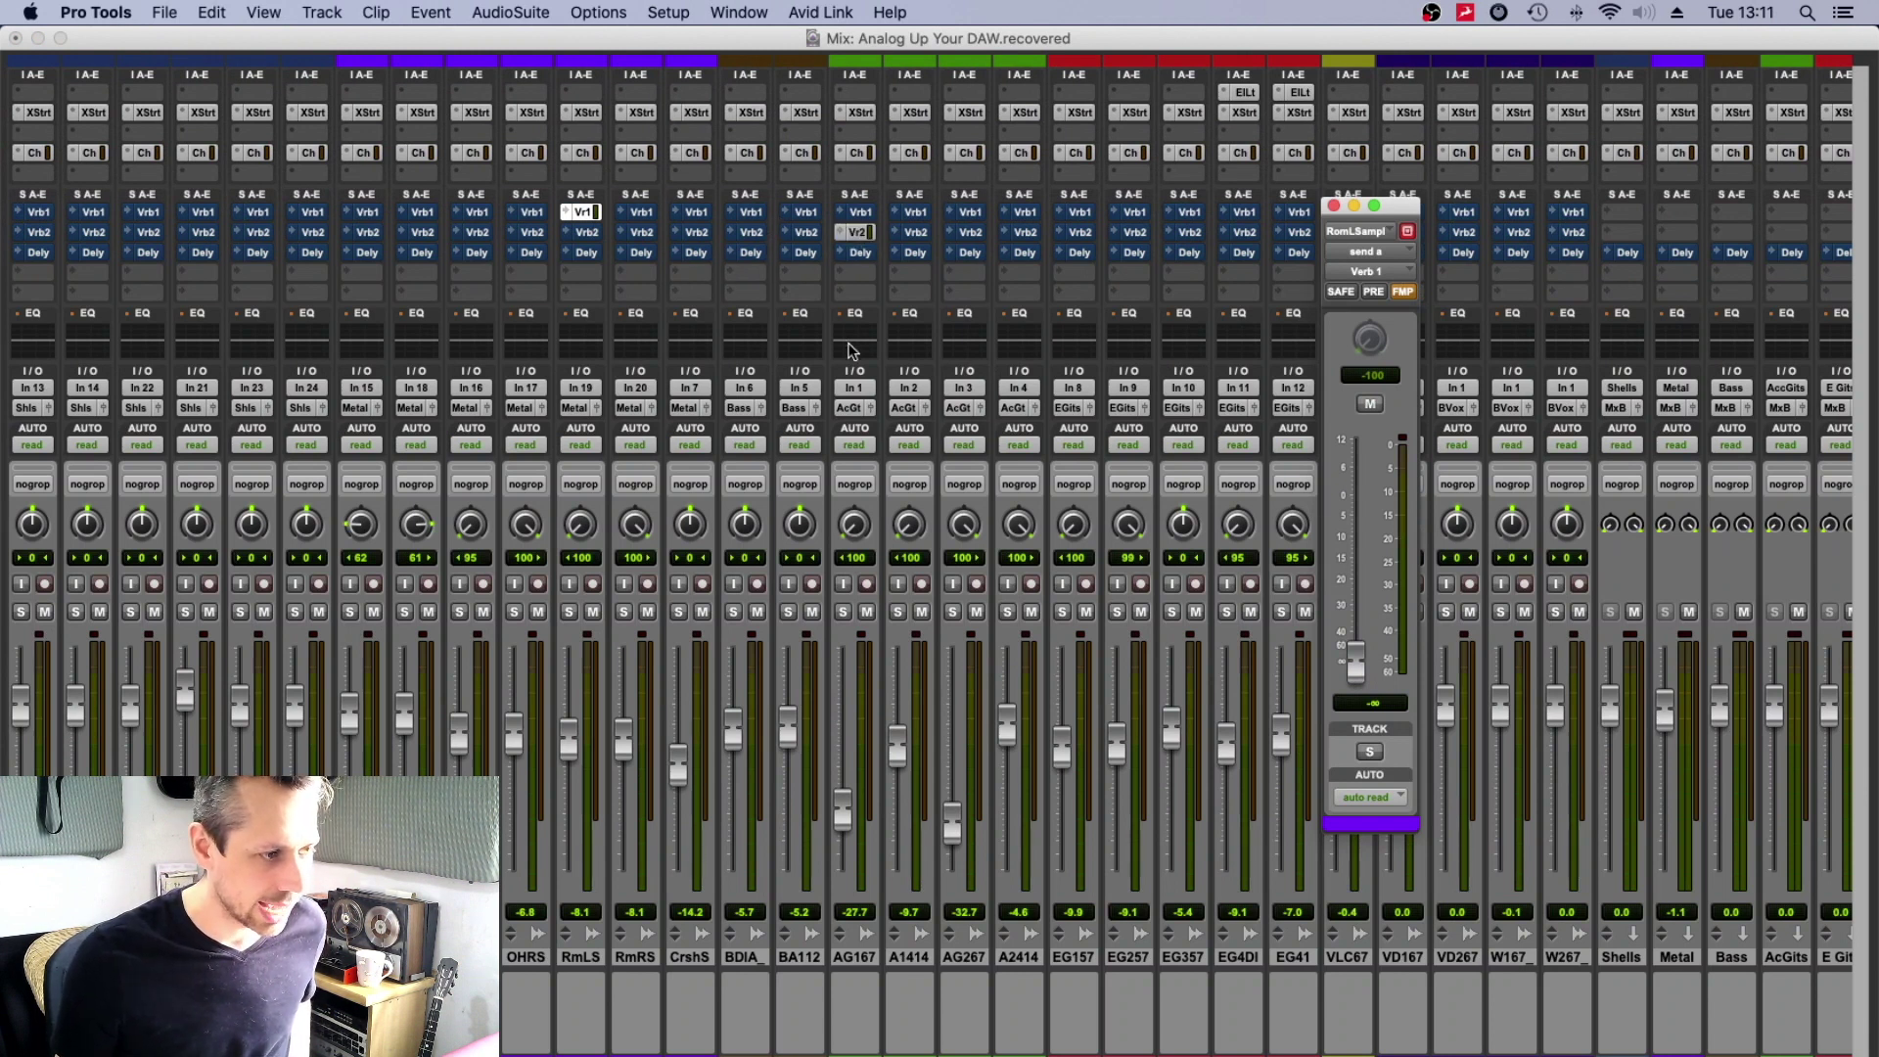
pyautogui.click(847, 237)
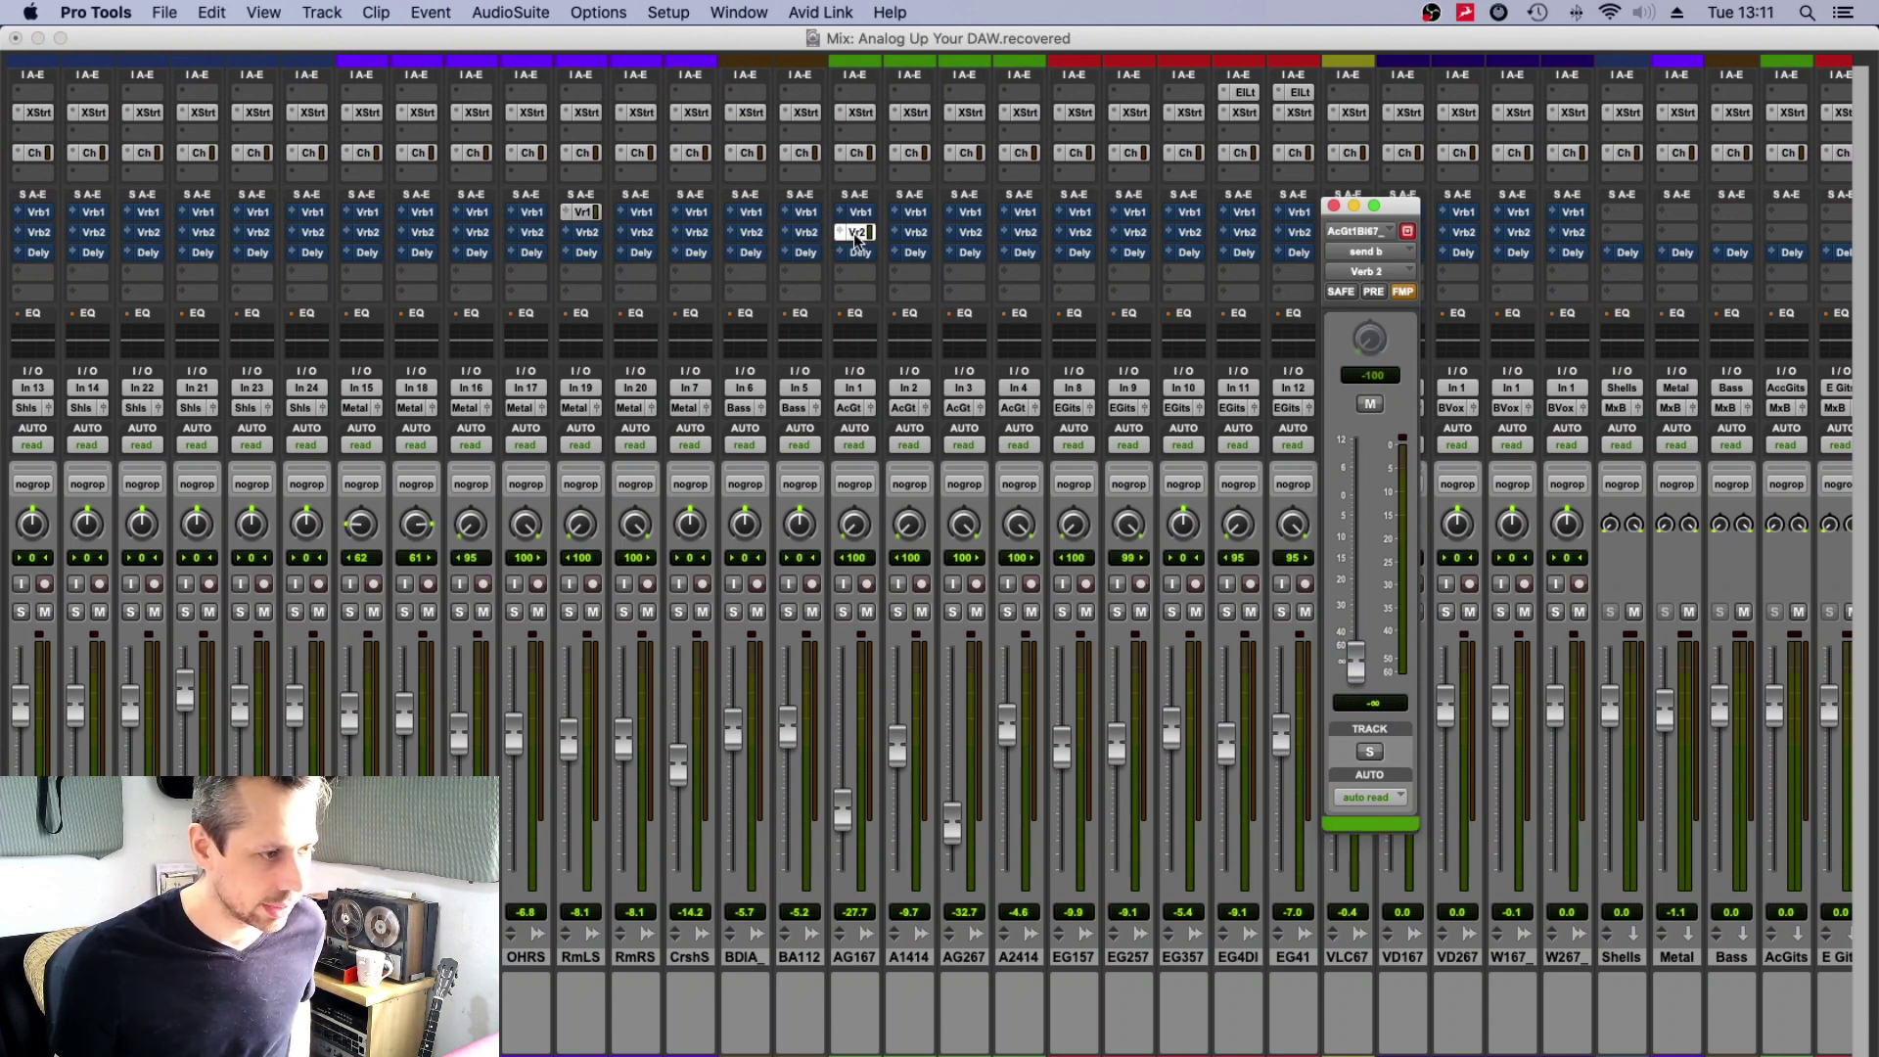
pyautogui.moveTo(1368, 670); pyautogui.dragTo(1368, 519)
pyautogui.click(576, 215)
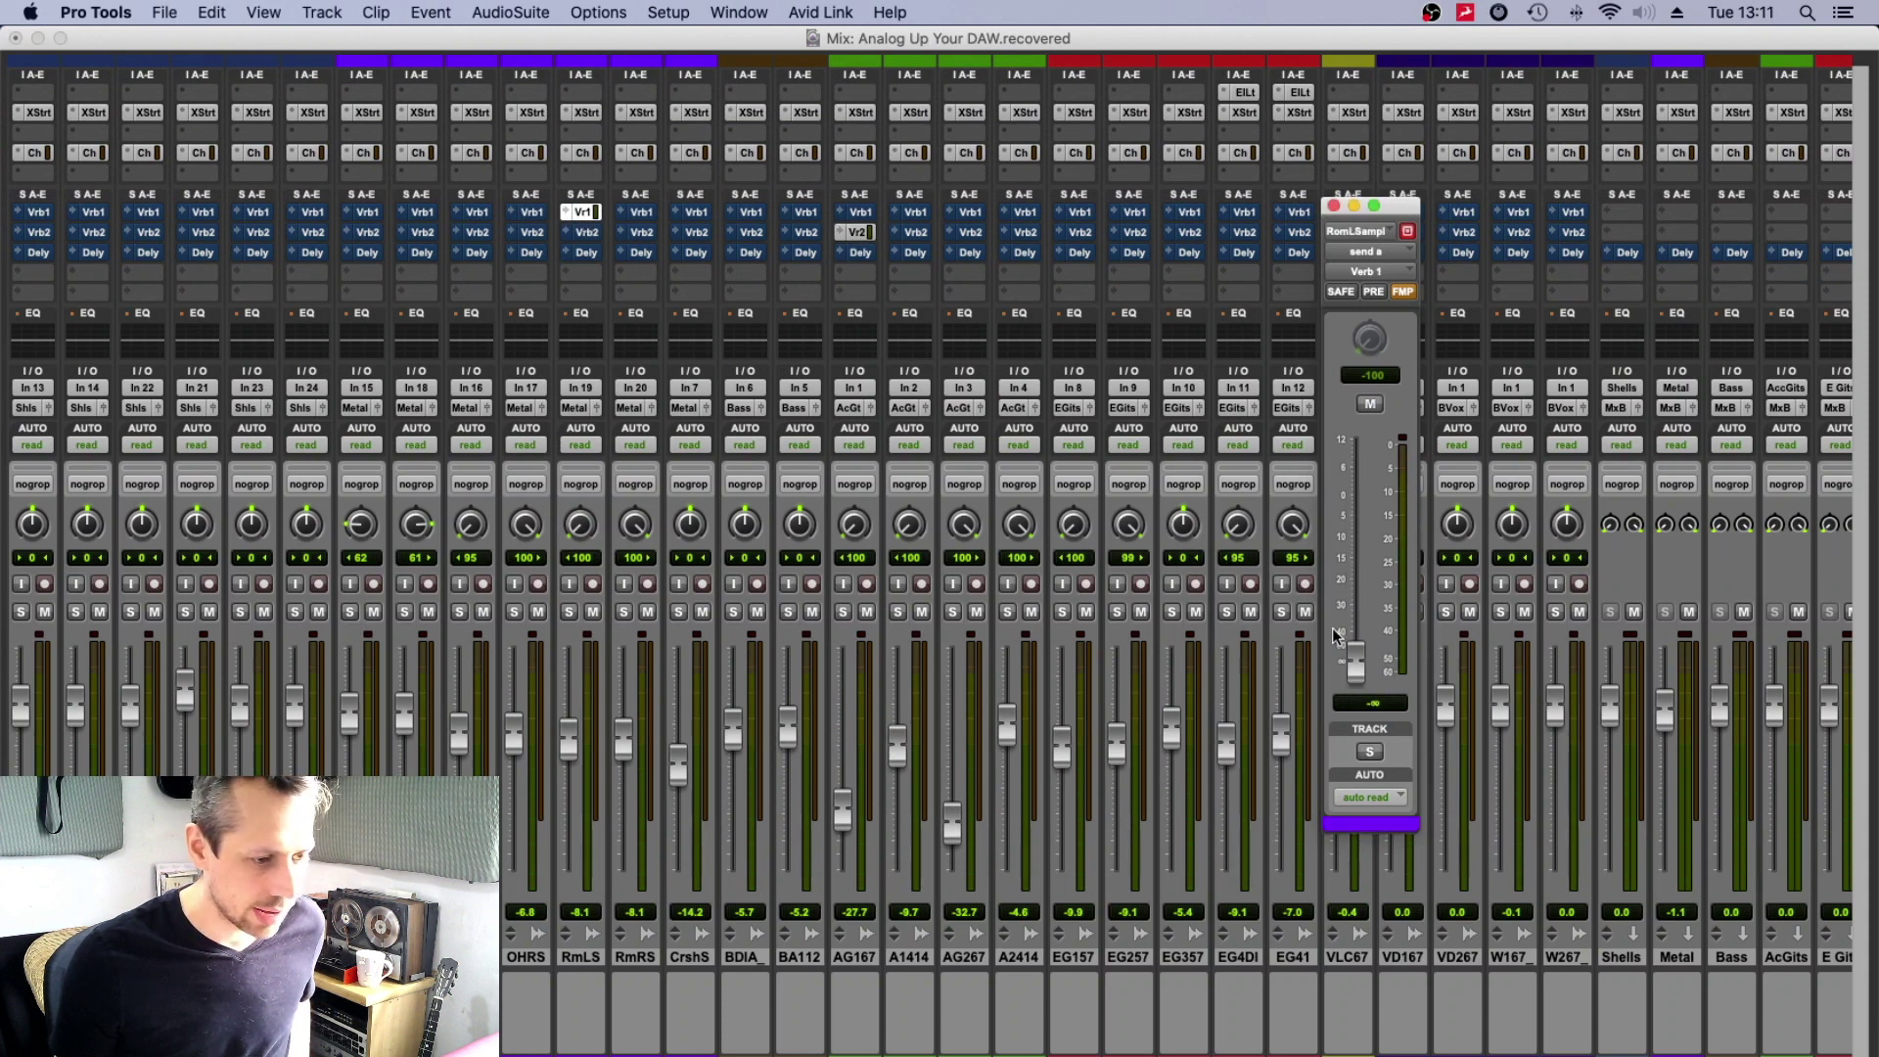
pyautogui.moveTo(1356, 665); pyautogui.dragTo(1355, 548)
# Move the send window aside and solo the RmLS room track.
pyautogui.hscroll(10, 1402, 213)
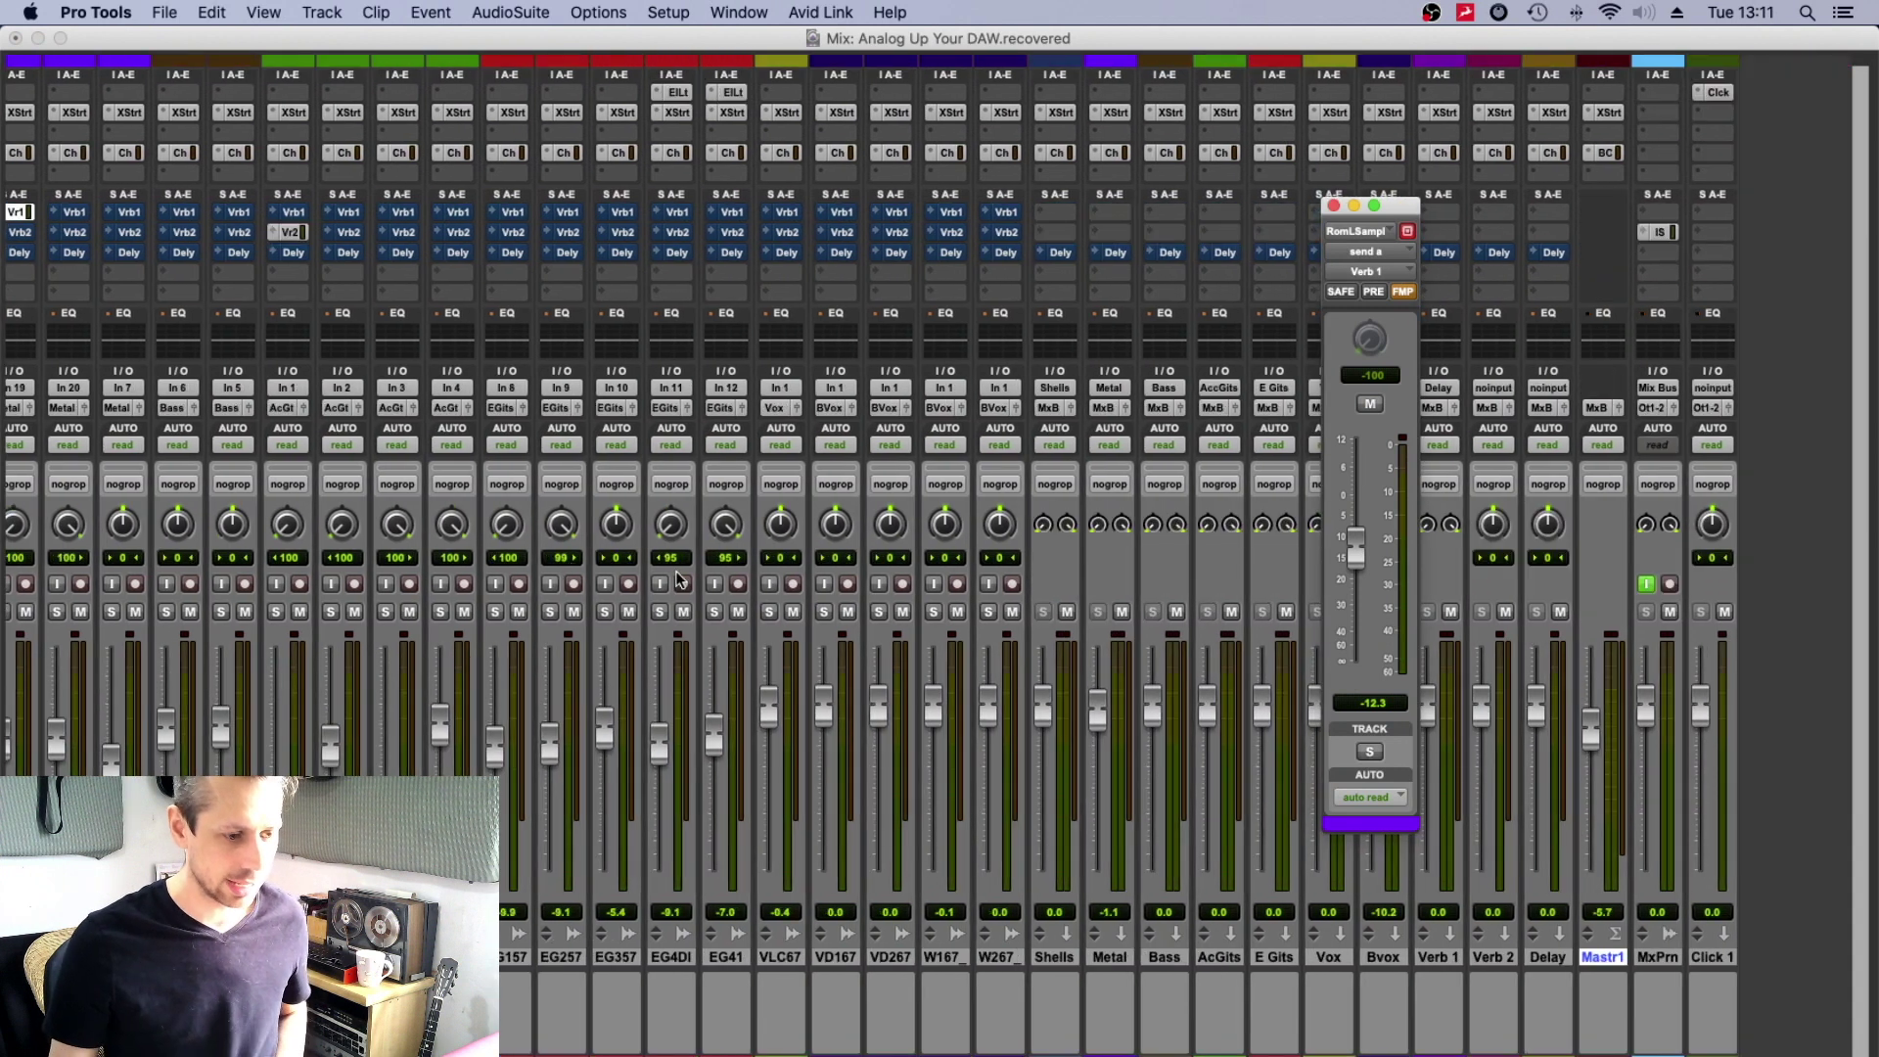
pyautogui.moveTo(1401, 207); pyautogui.dragTo(1255, 201)
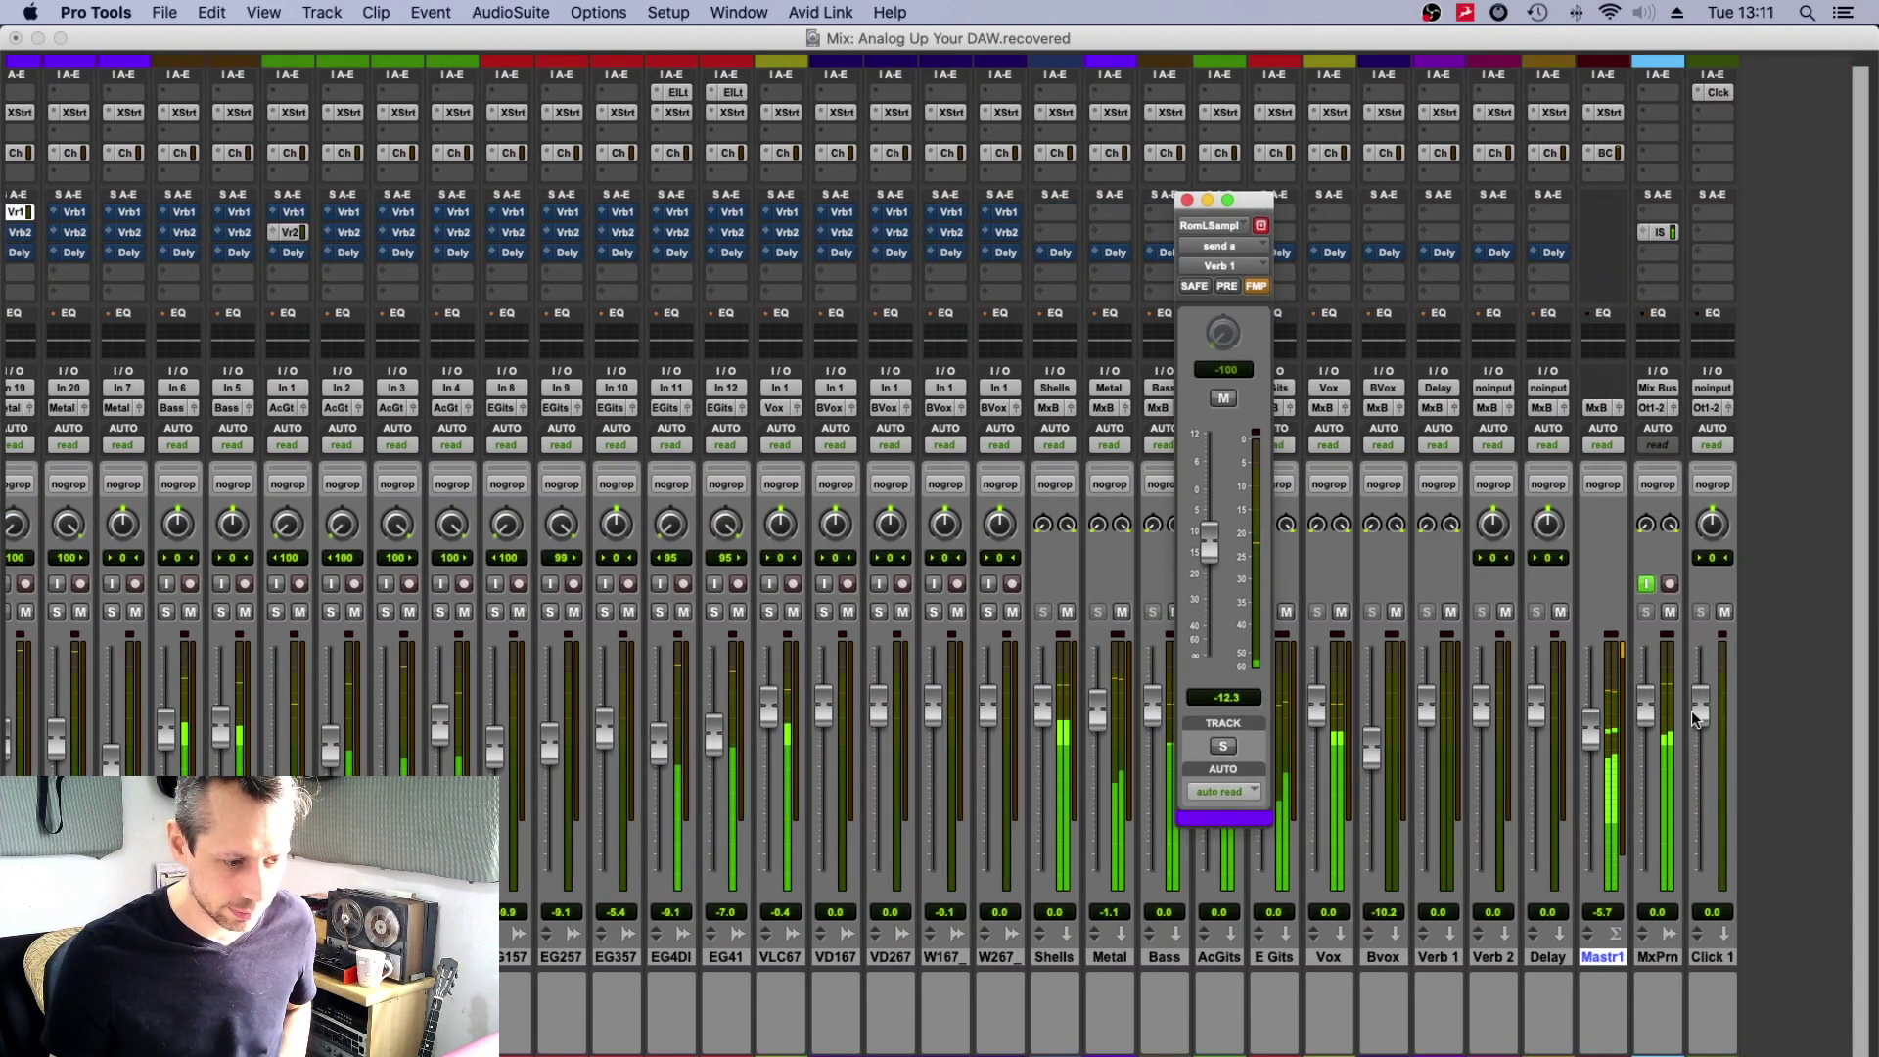
pyautogui.hscroll(-1, 874, 431)
pyautogui.hscroll(-4, 874, 431)
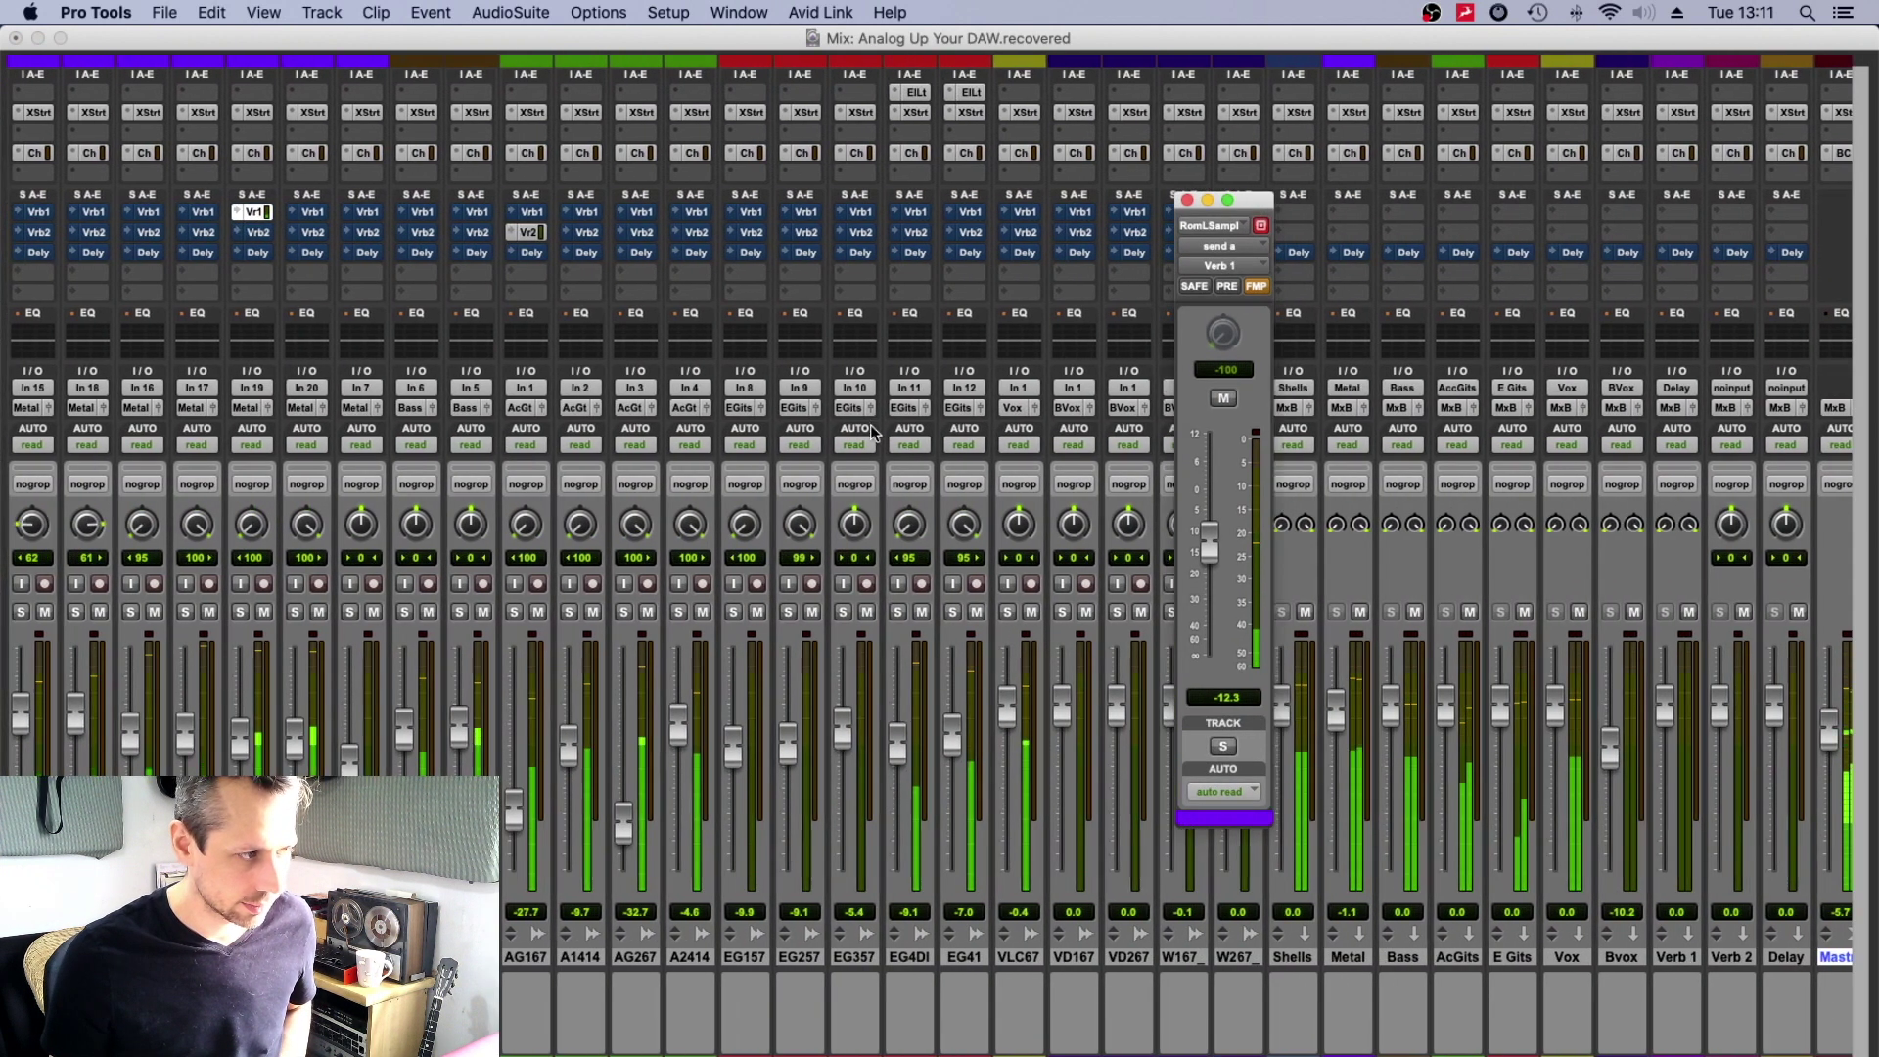
pyautogui.click(240, 611)
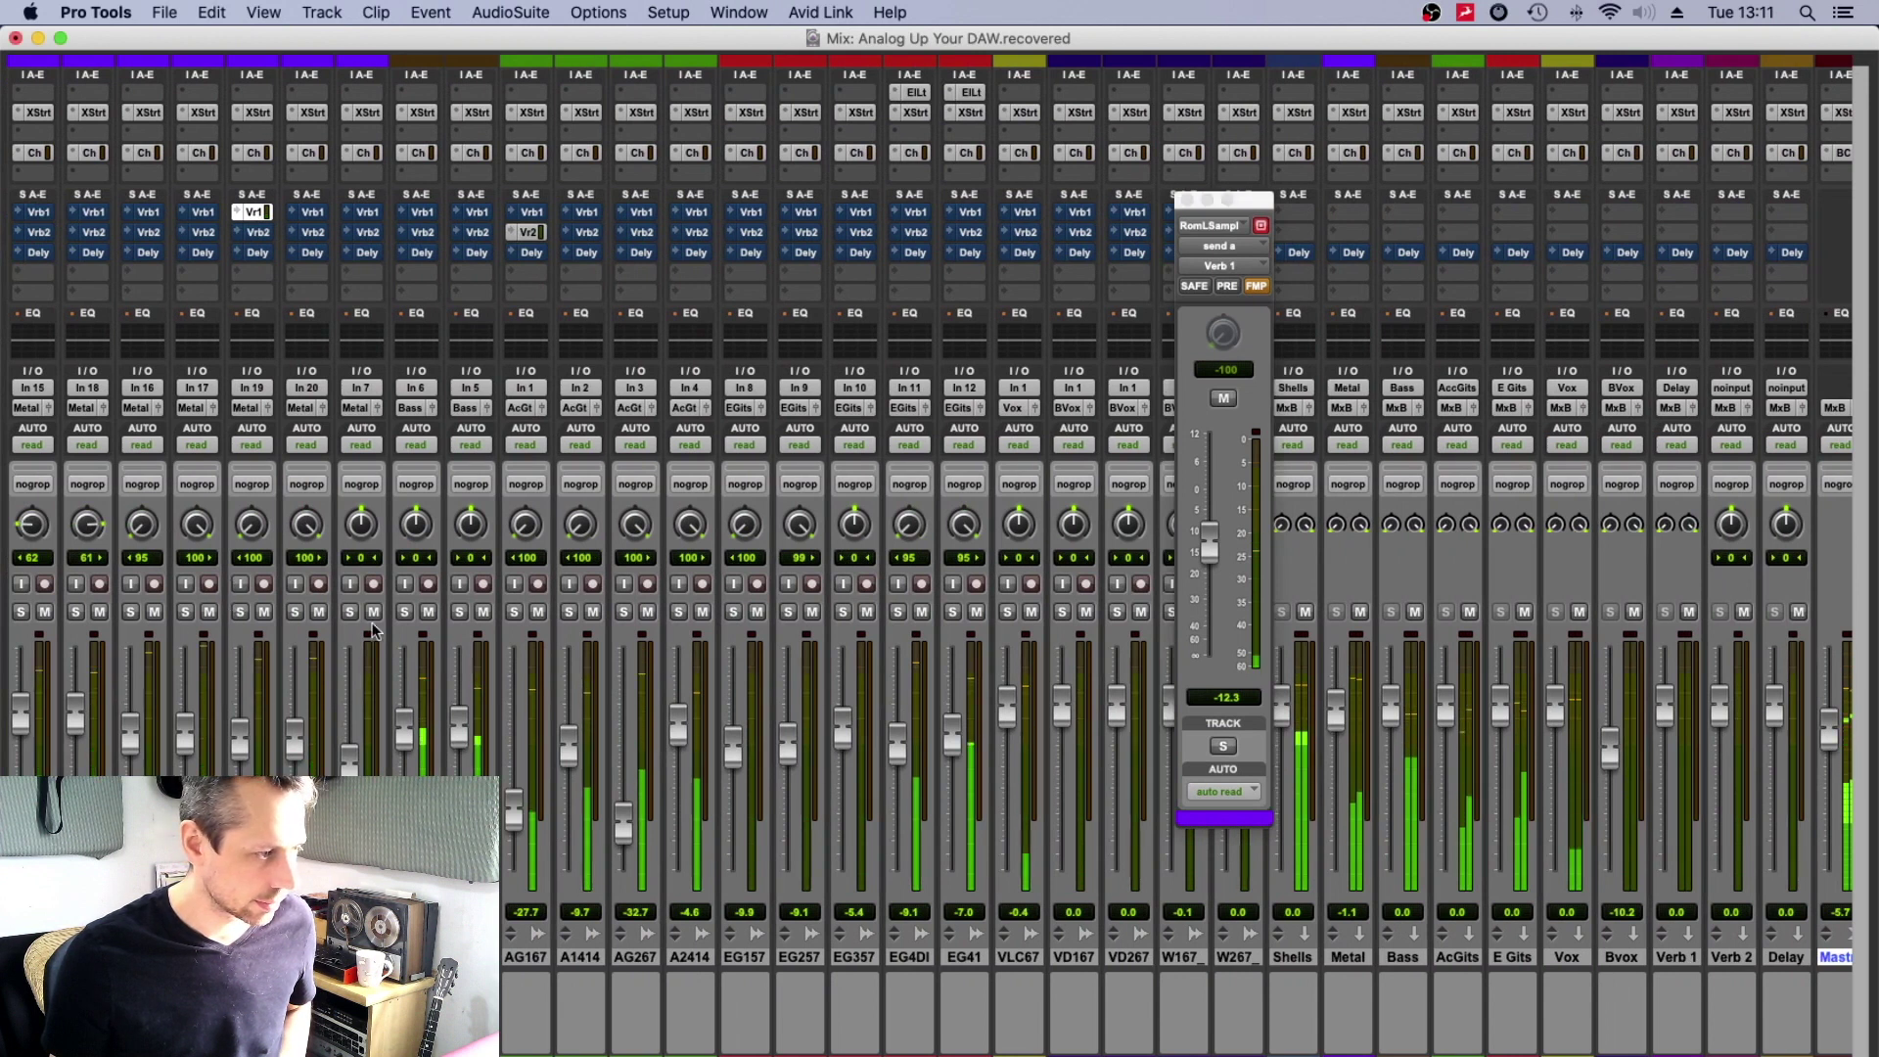
# Raise the RmLS Verb 1 send from -12.3 dB to +2.8 dB and unsolo the room track.
pyautogui.hscroll(4, 978, 685)
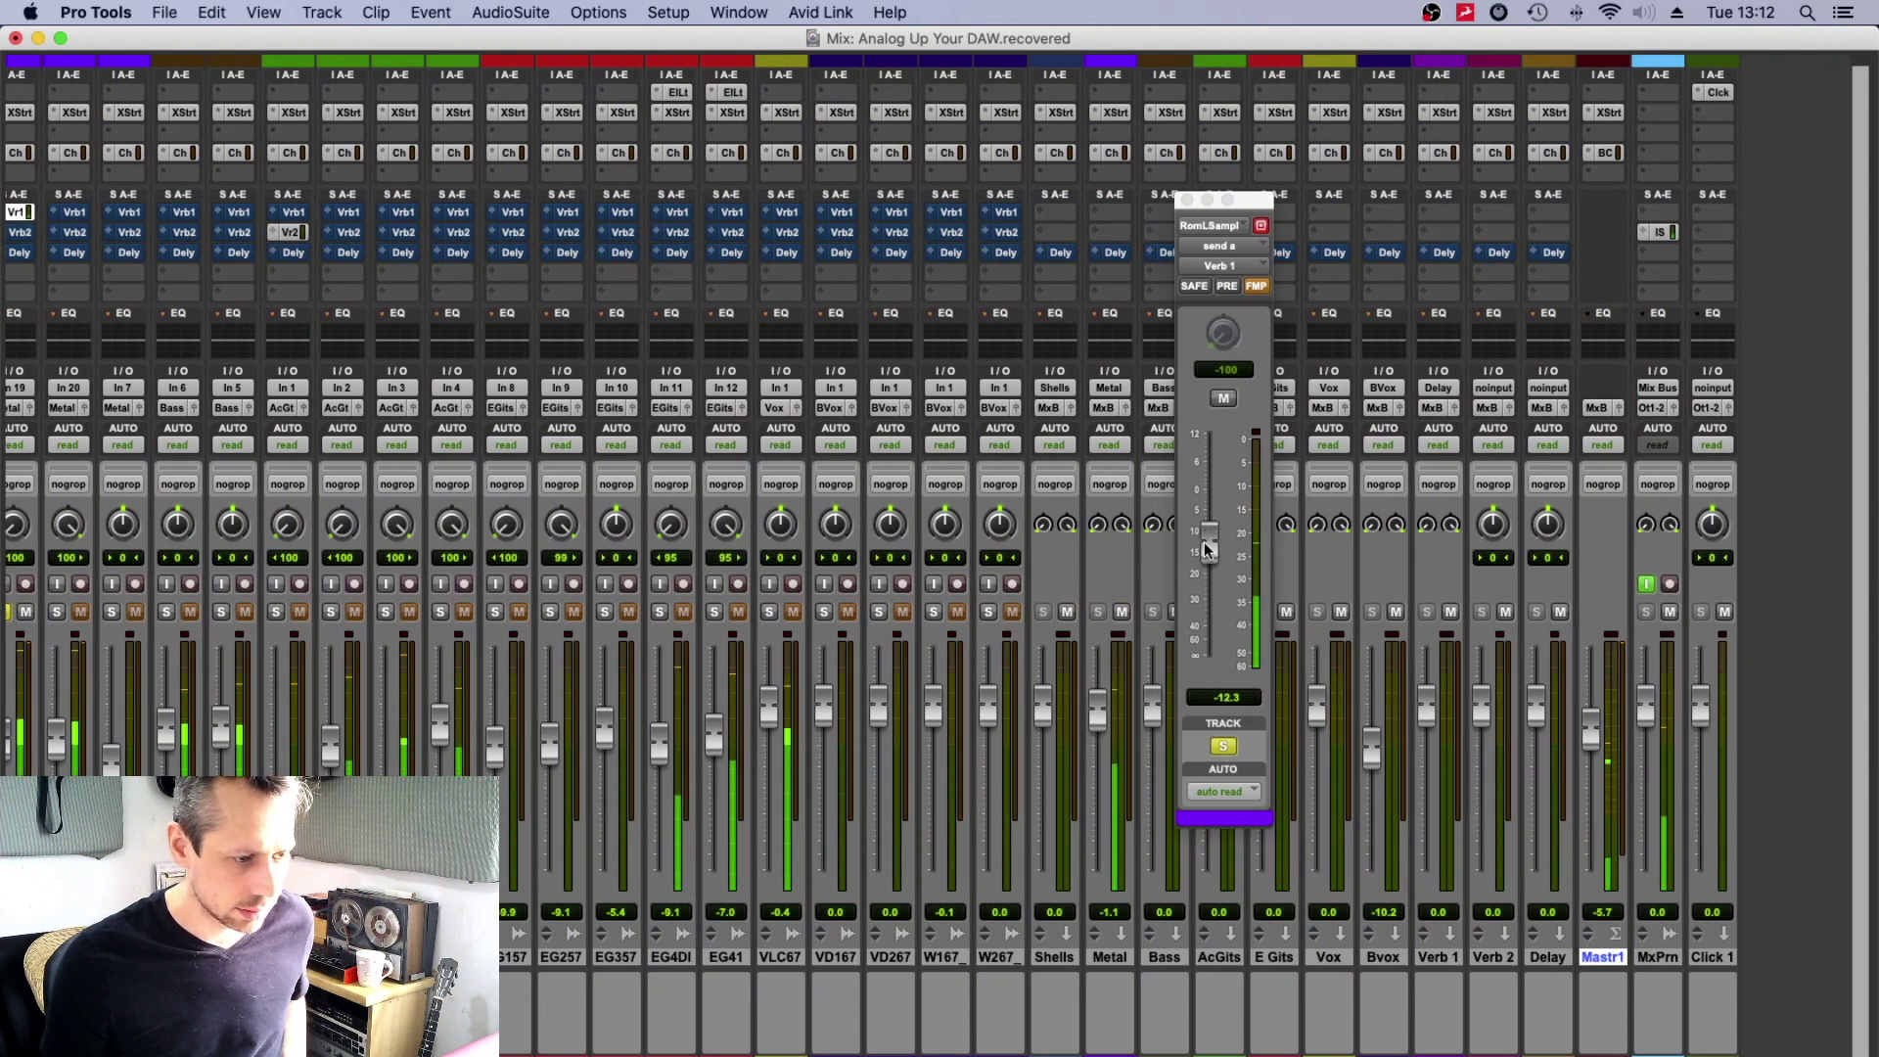
pyautogui.hscroll(-6, 721, 612)
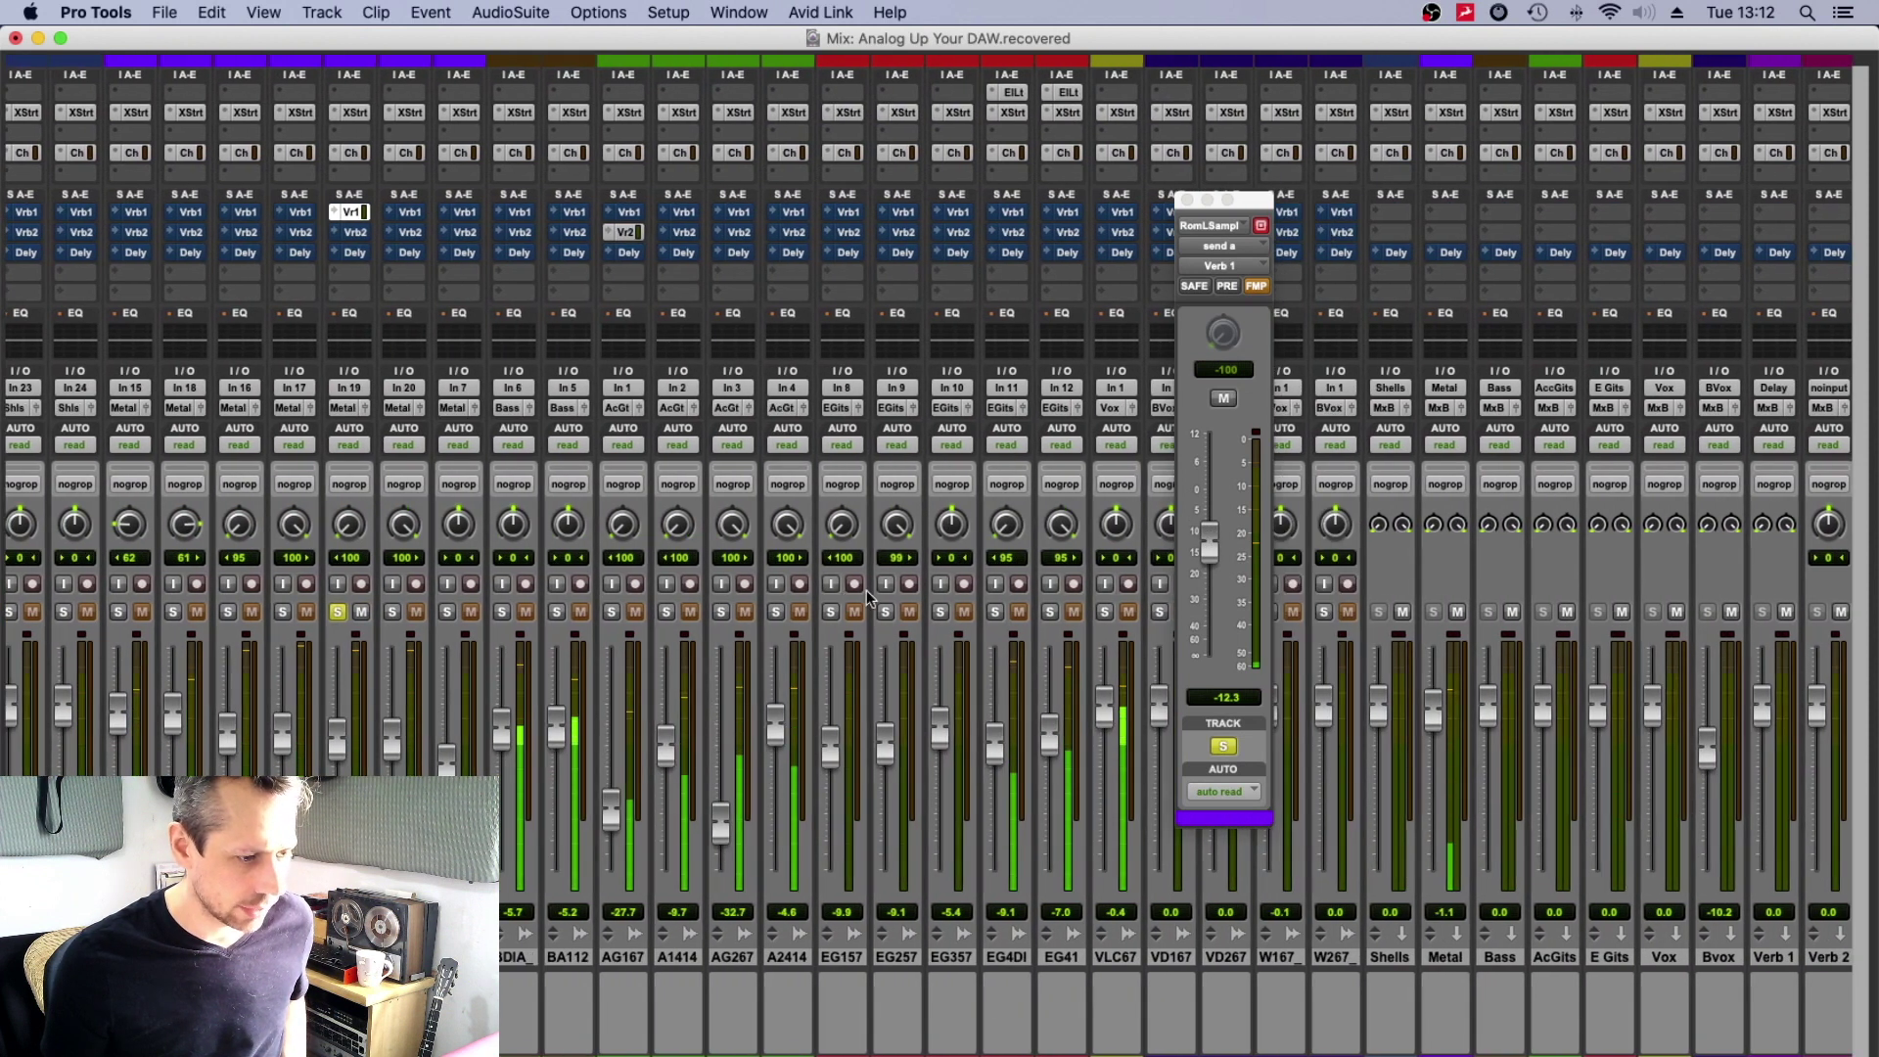
pyautogui.moveTo(1211, 541); pyautogui.dragTo(1215, 459)
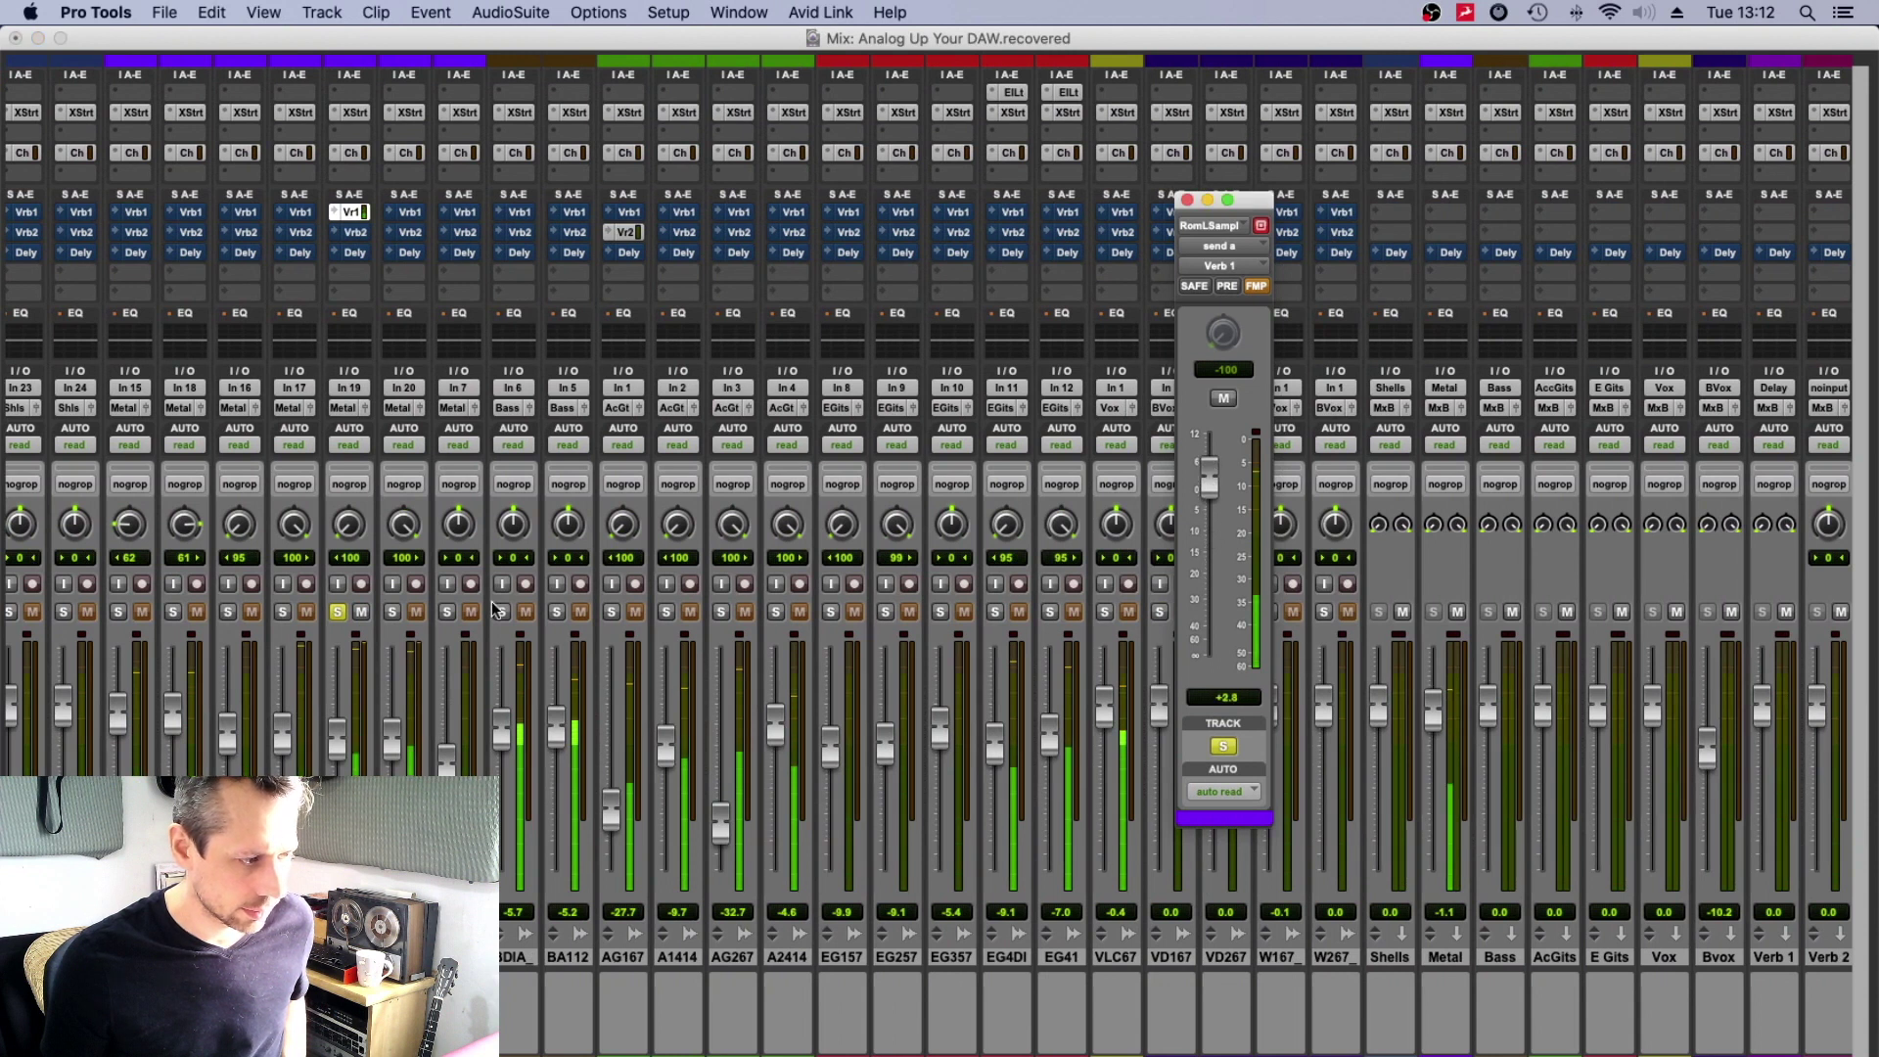
pyautogui.keyDown('alt'); pyautogui.click(1160, 612); pyautogui.keyUp('alt')
pyautogui.hscroll(6, 1145, 698)
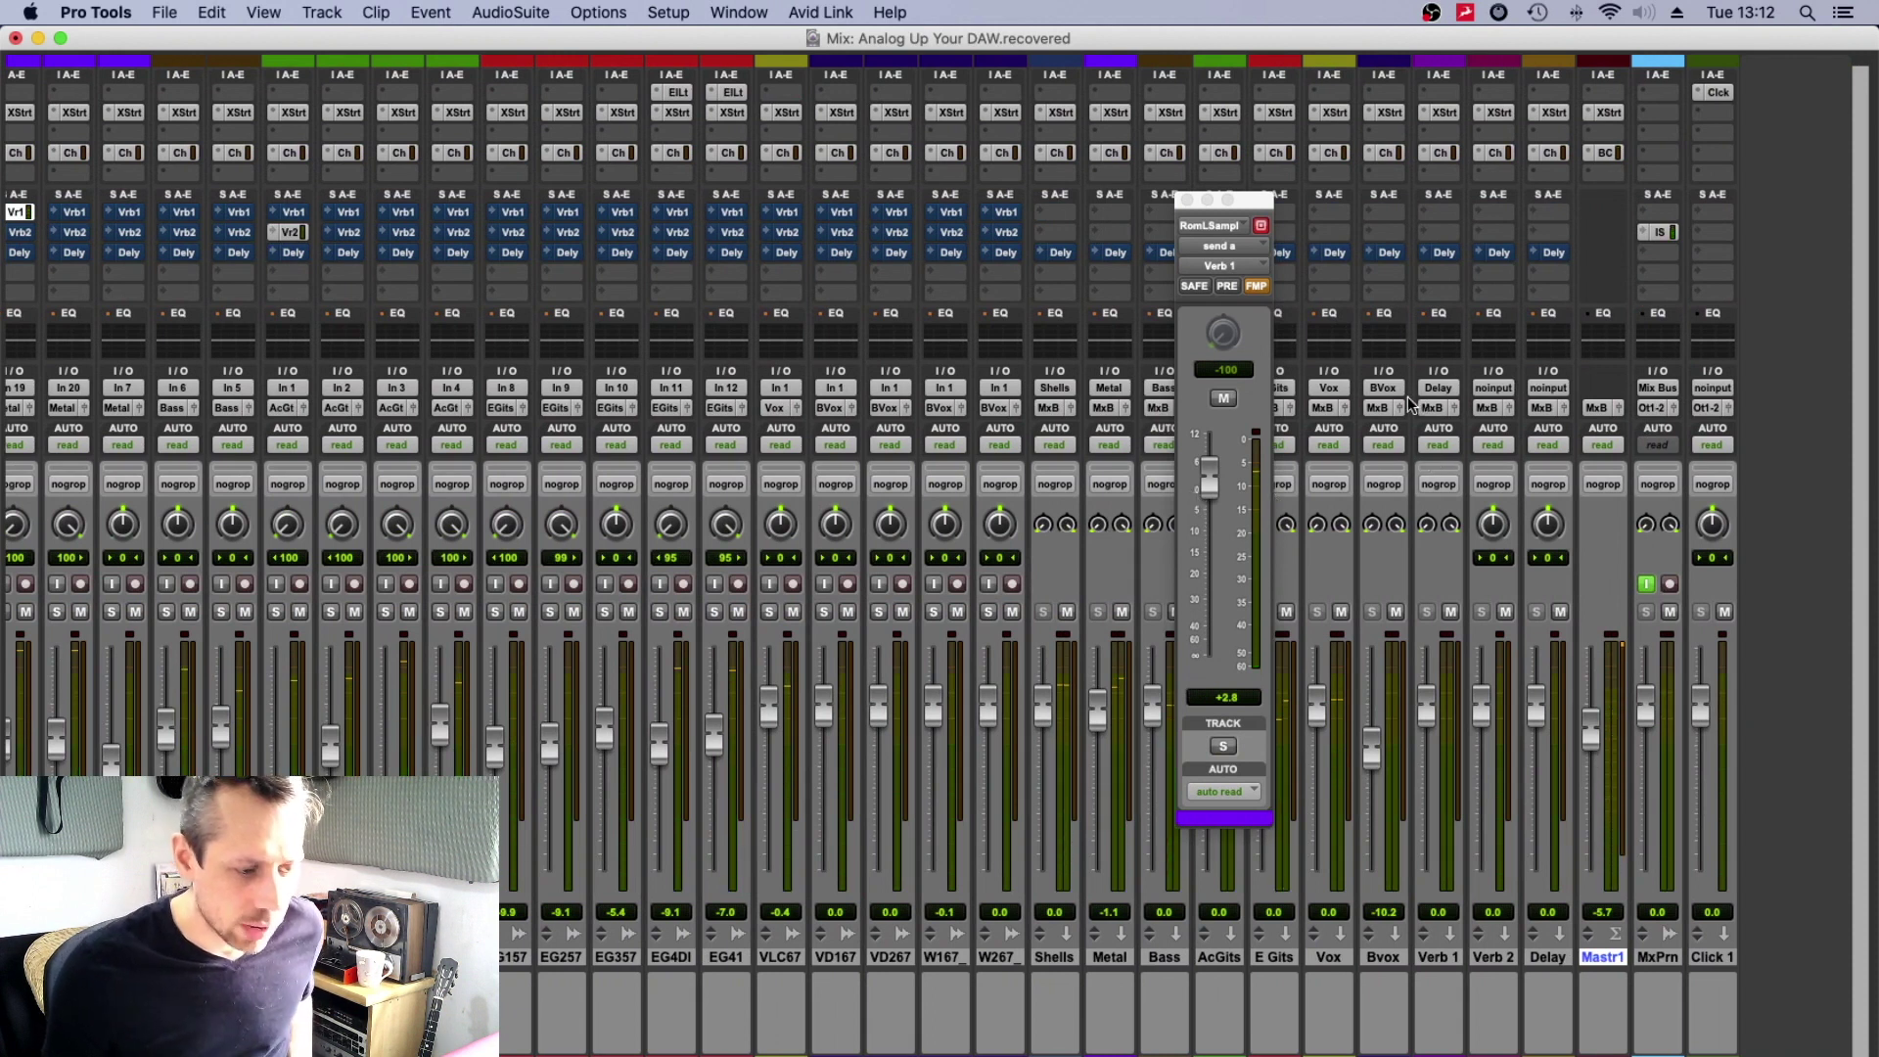
# Change the Verb 1 return's input from Delay to the Verb 1 (Stereo) bus.
pyautogui.click(1436, 388)
pyautogui.moveTo(1494, 409)
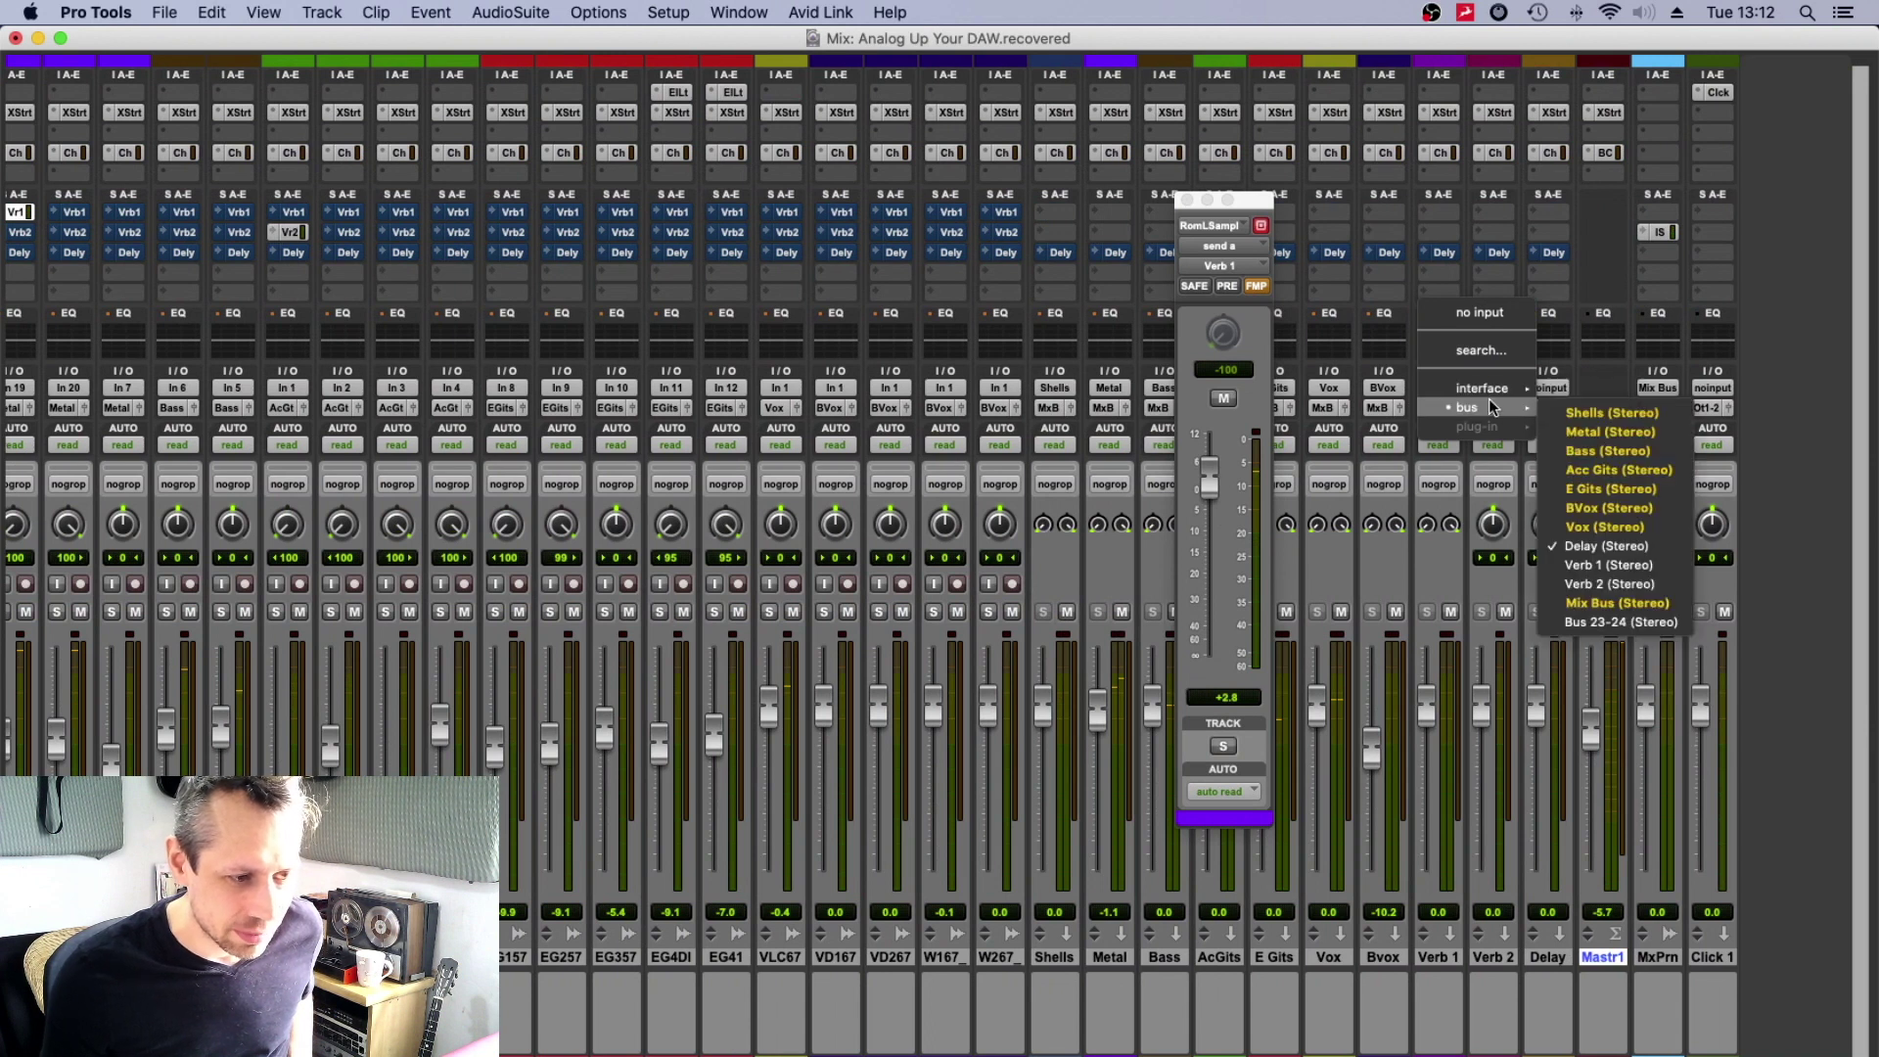
pyautogui.click(1611, 548)
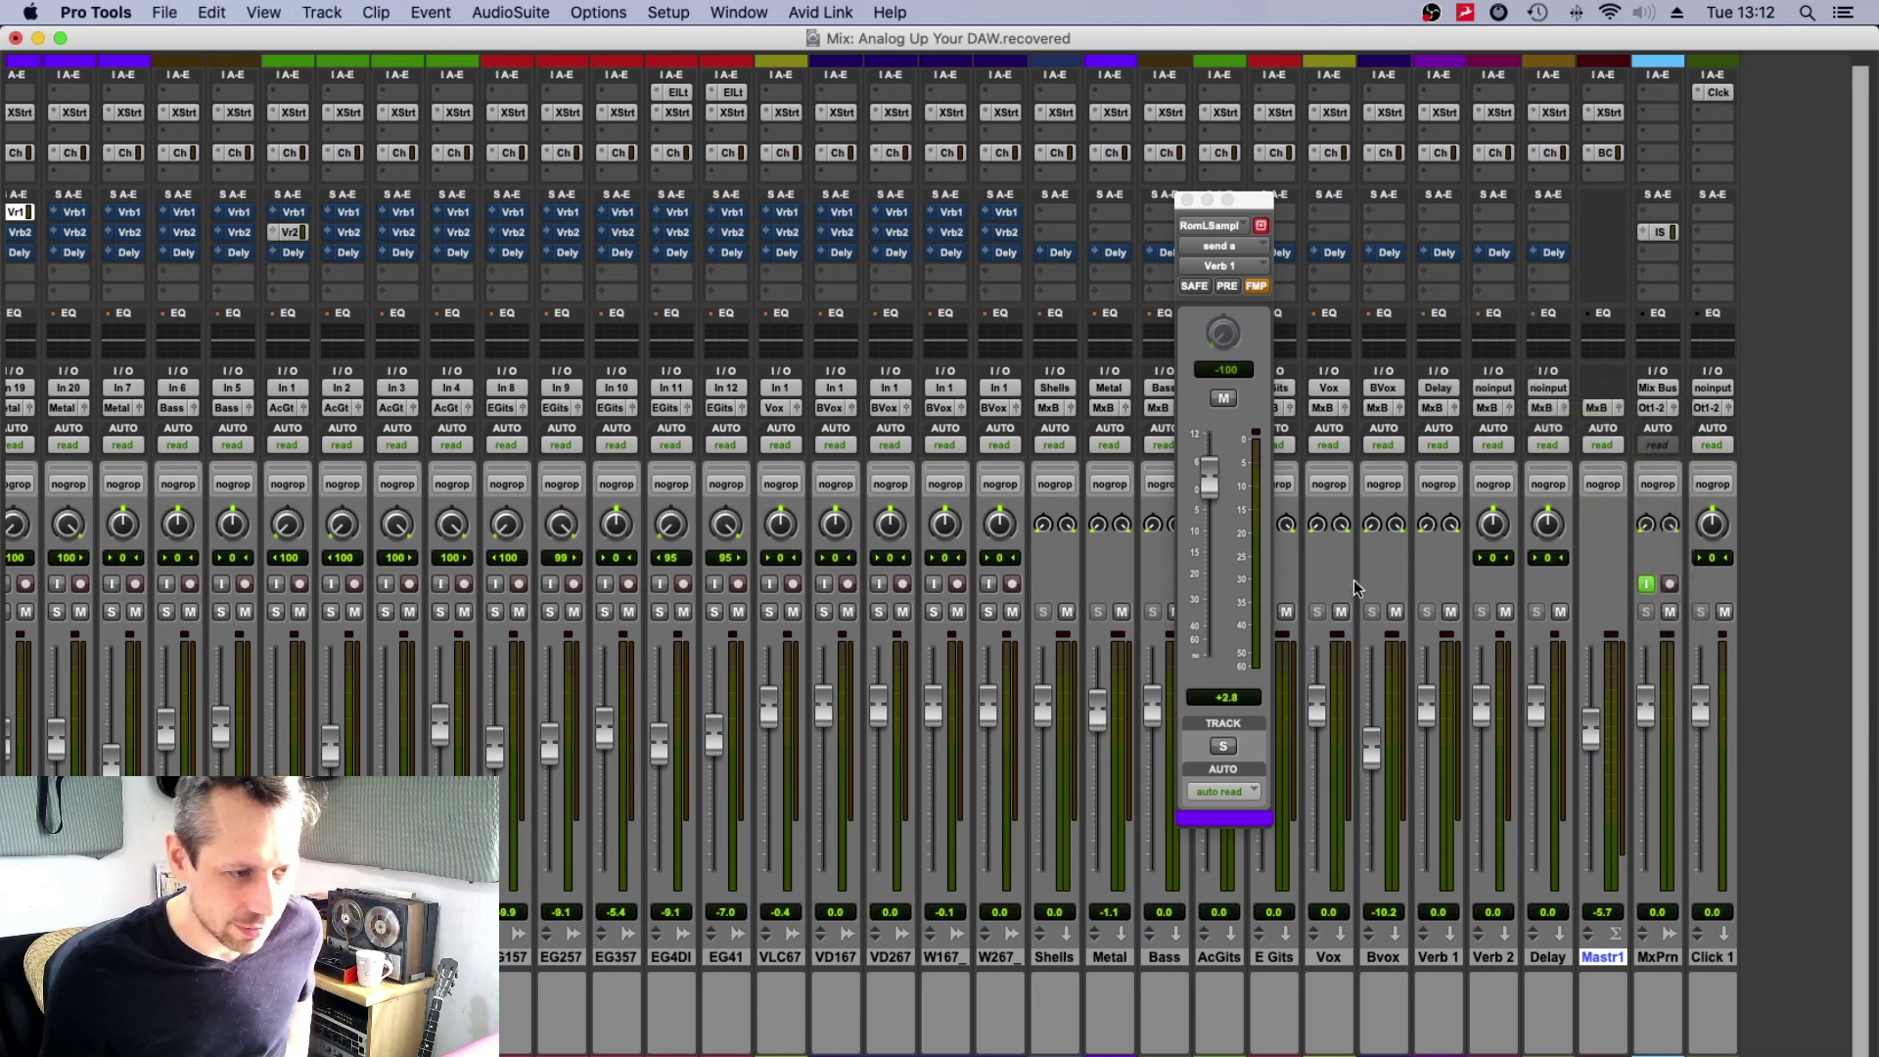
# Audition the reverb in playback, mute the Verb 1 return, and close the send window.
pyautogui.press('space')
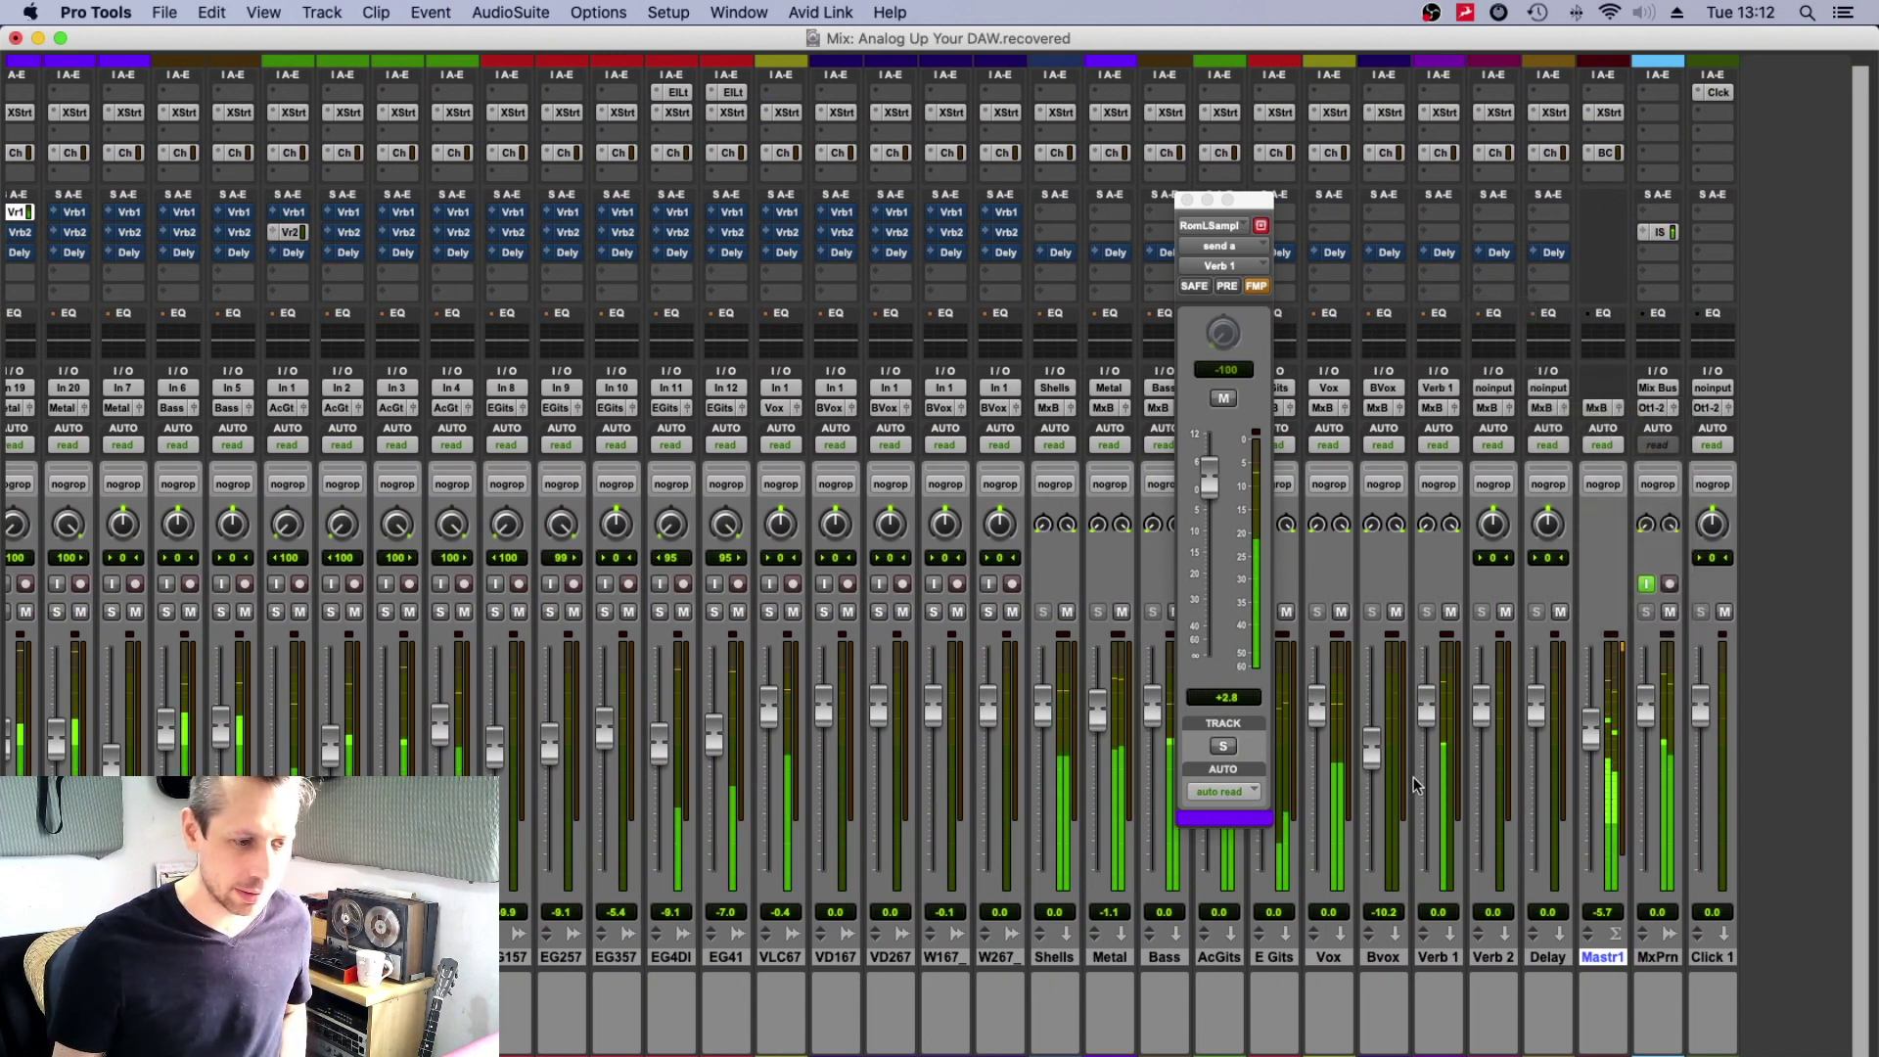
pyautogui.click(1450, 612)
pyautogui.press('space')
pyautogui.click(1187, 200)
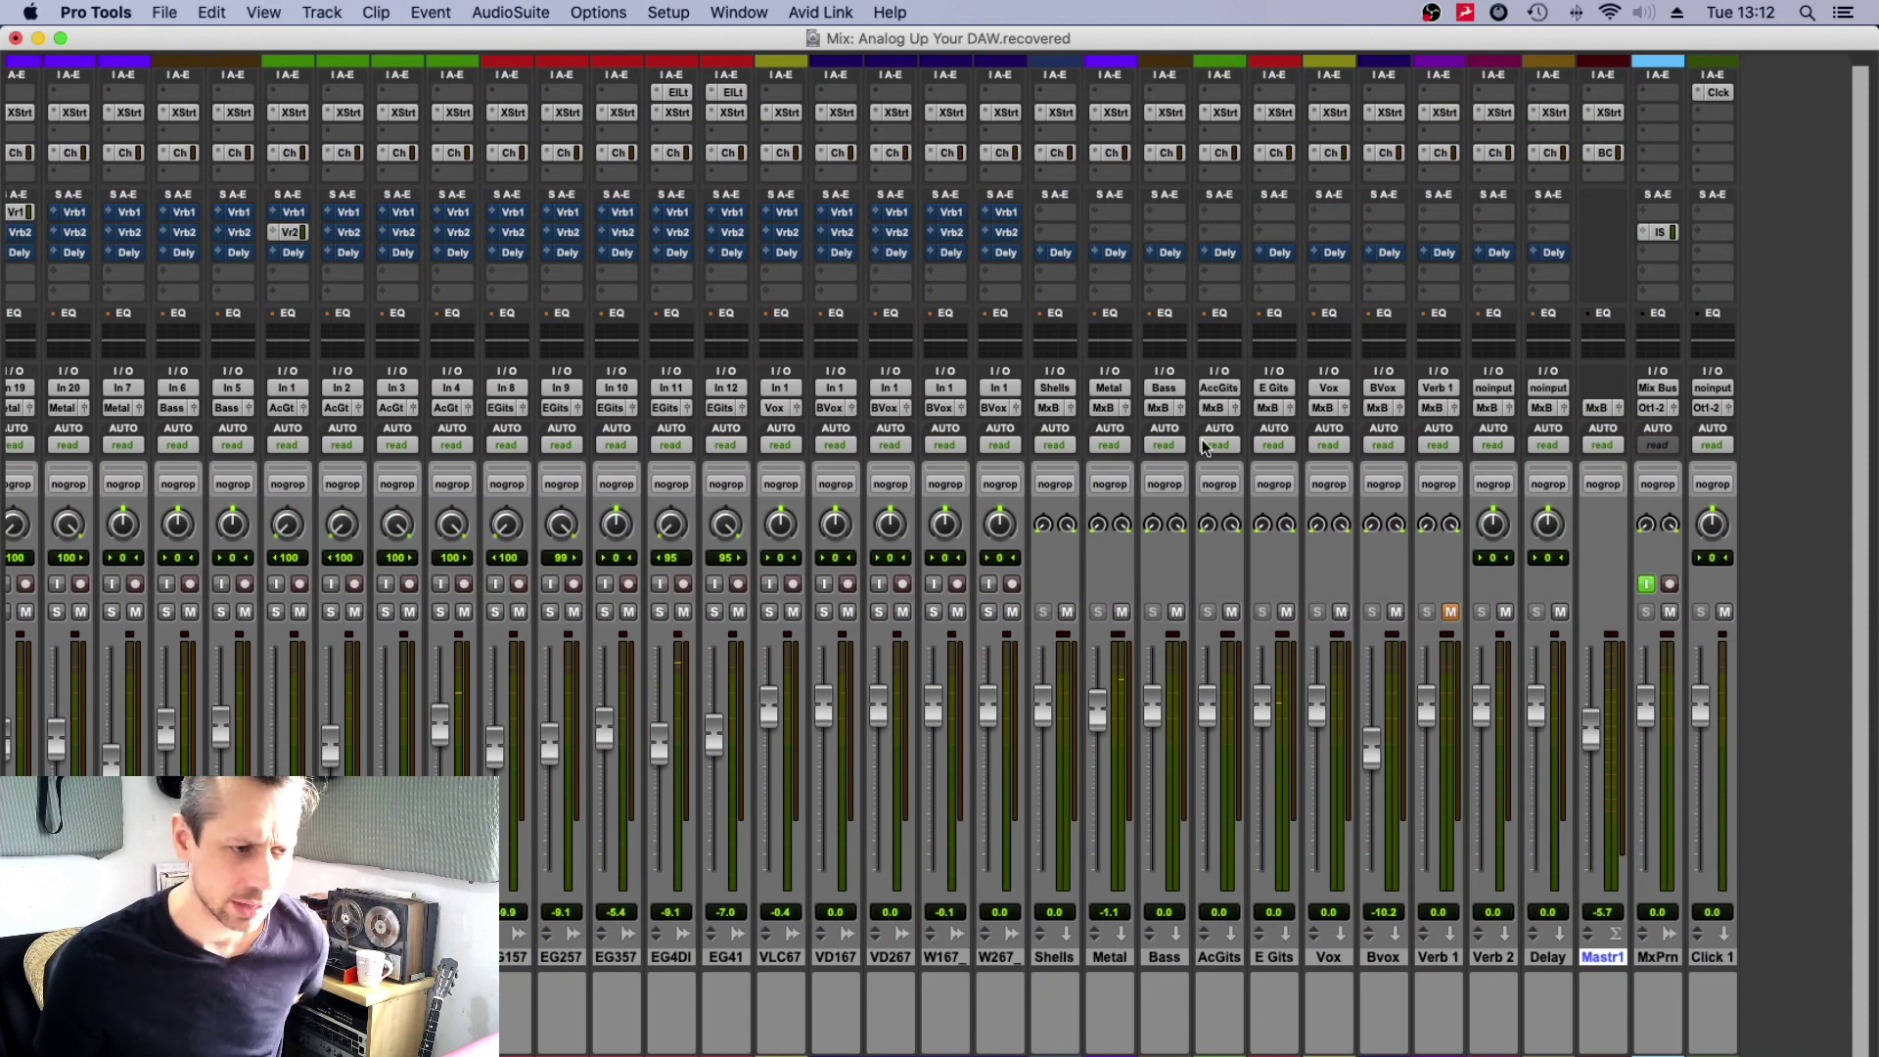
pyautogui.hscroll(-4, 1203, 445)
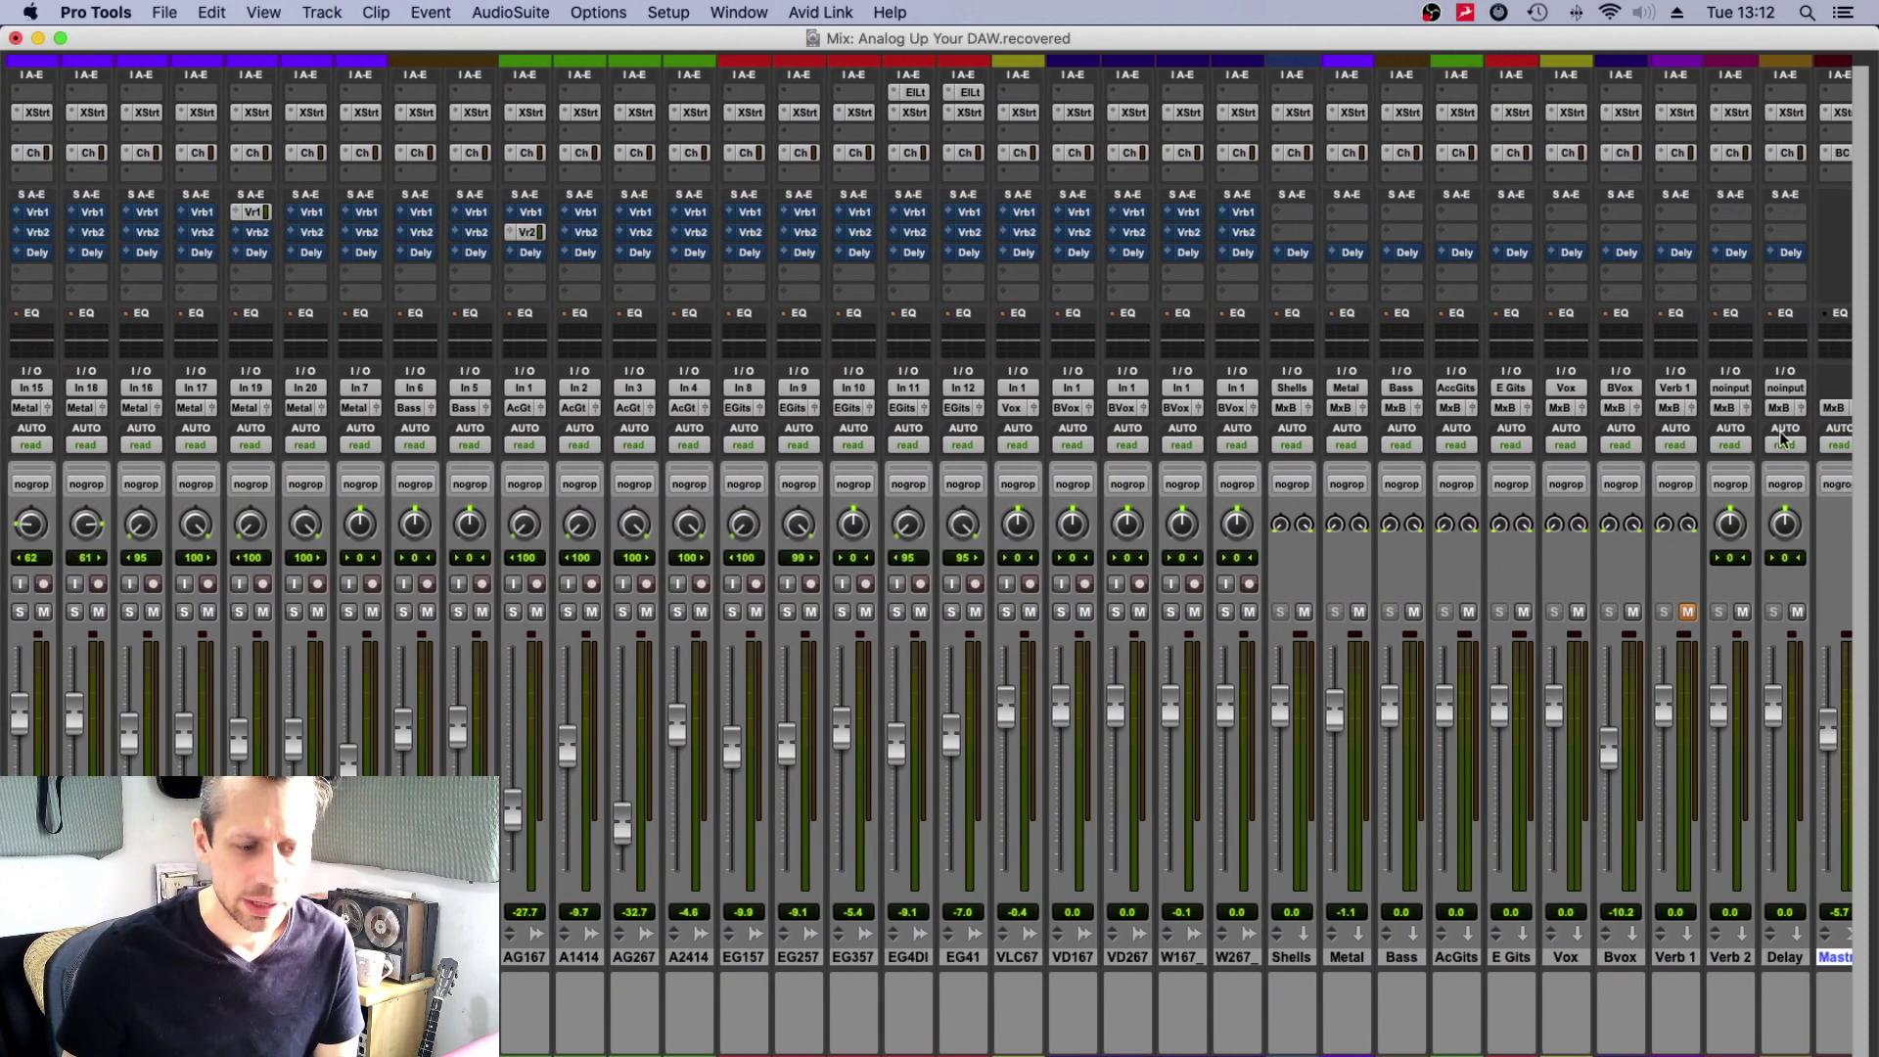
pyautogui.hscroll(-1, 1718, 474)
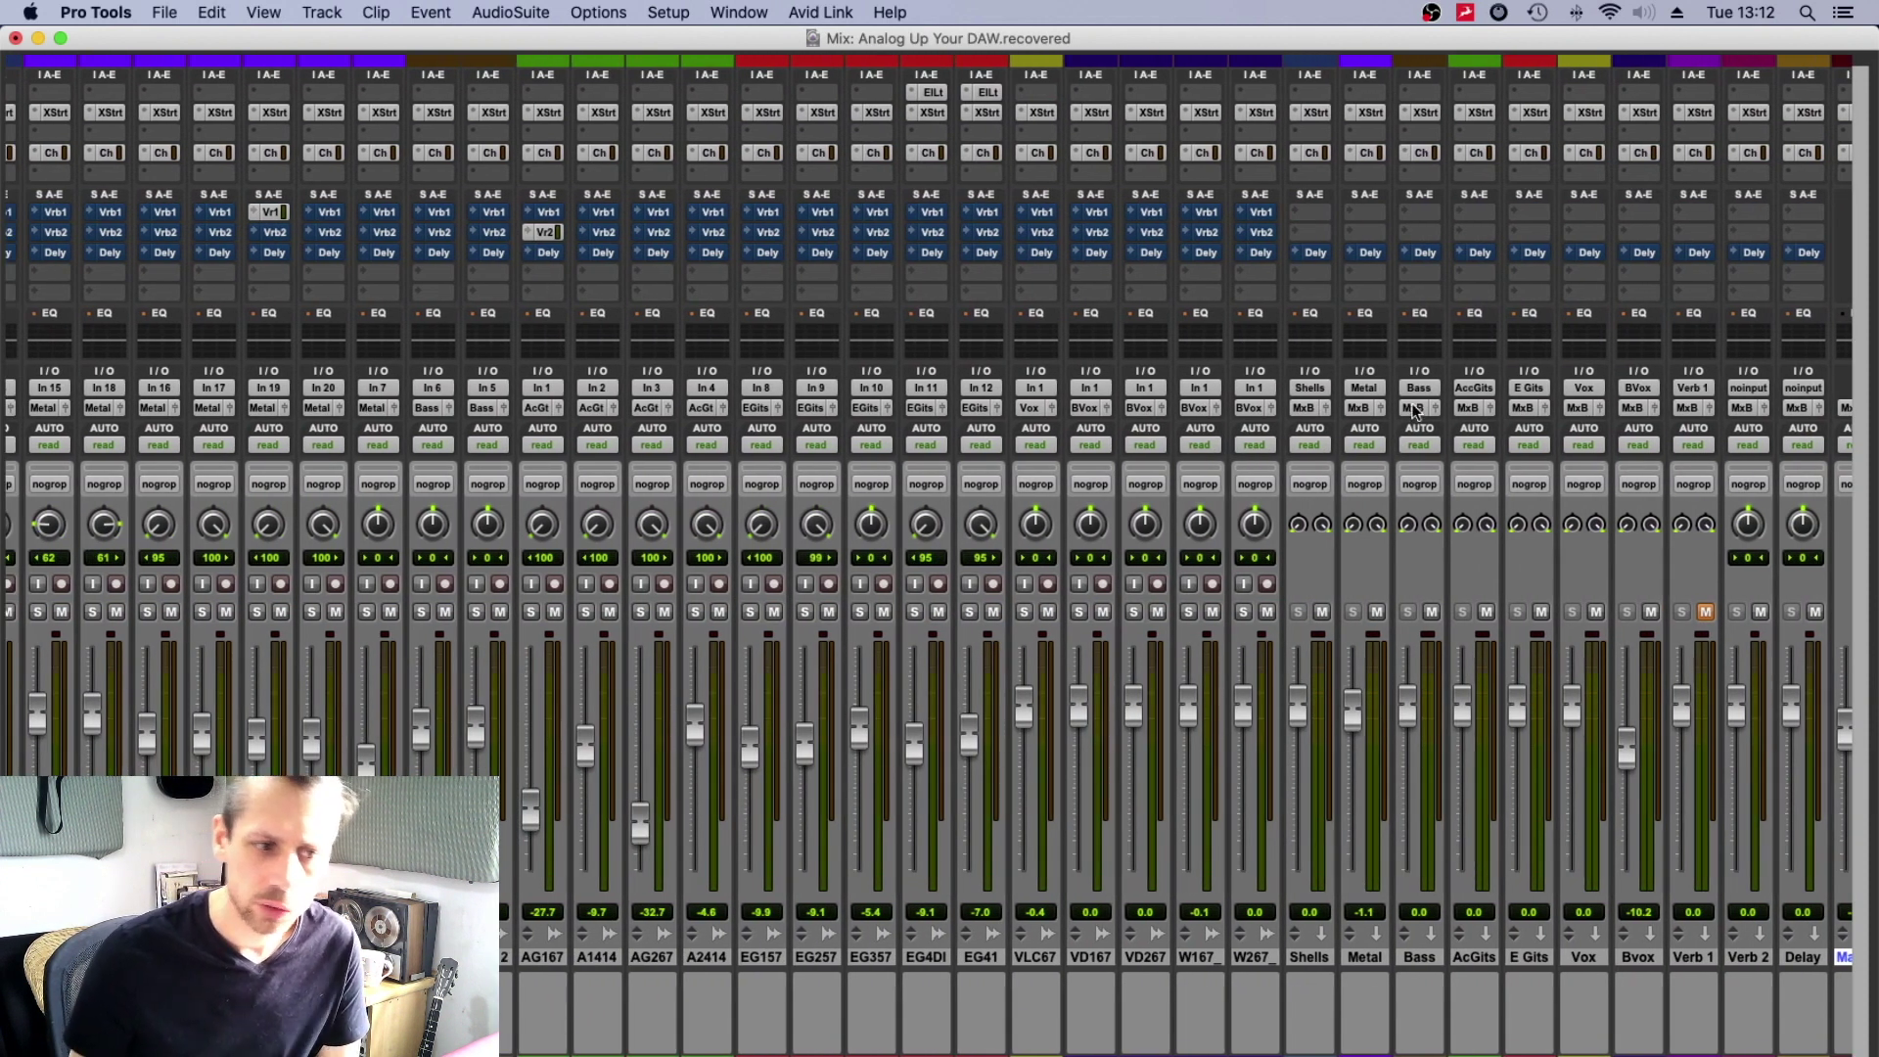
pyautogui.hscroll(-6, 1345, 404)
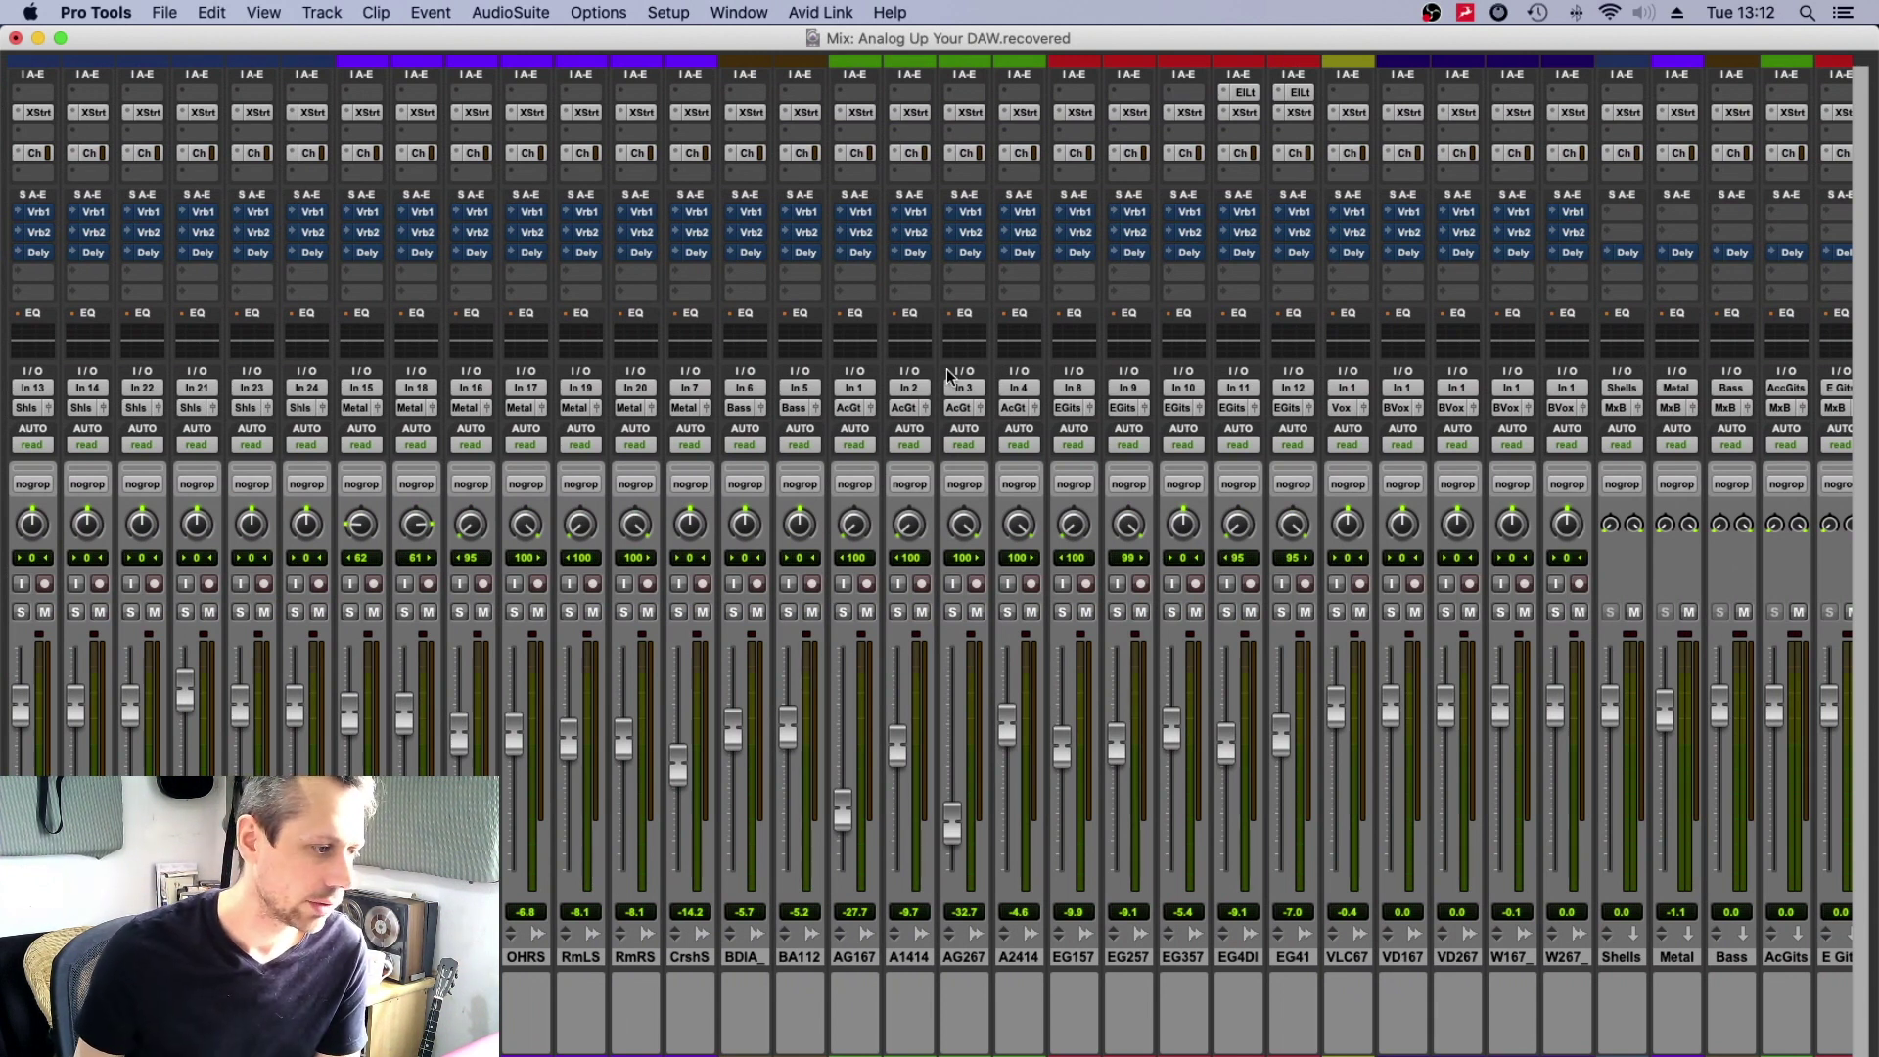
pyautogui.hscroll(10, 947, 368)
pyautogui.hscroll(-10, 947, 374)
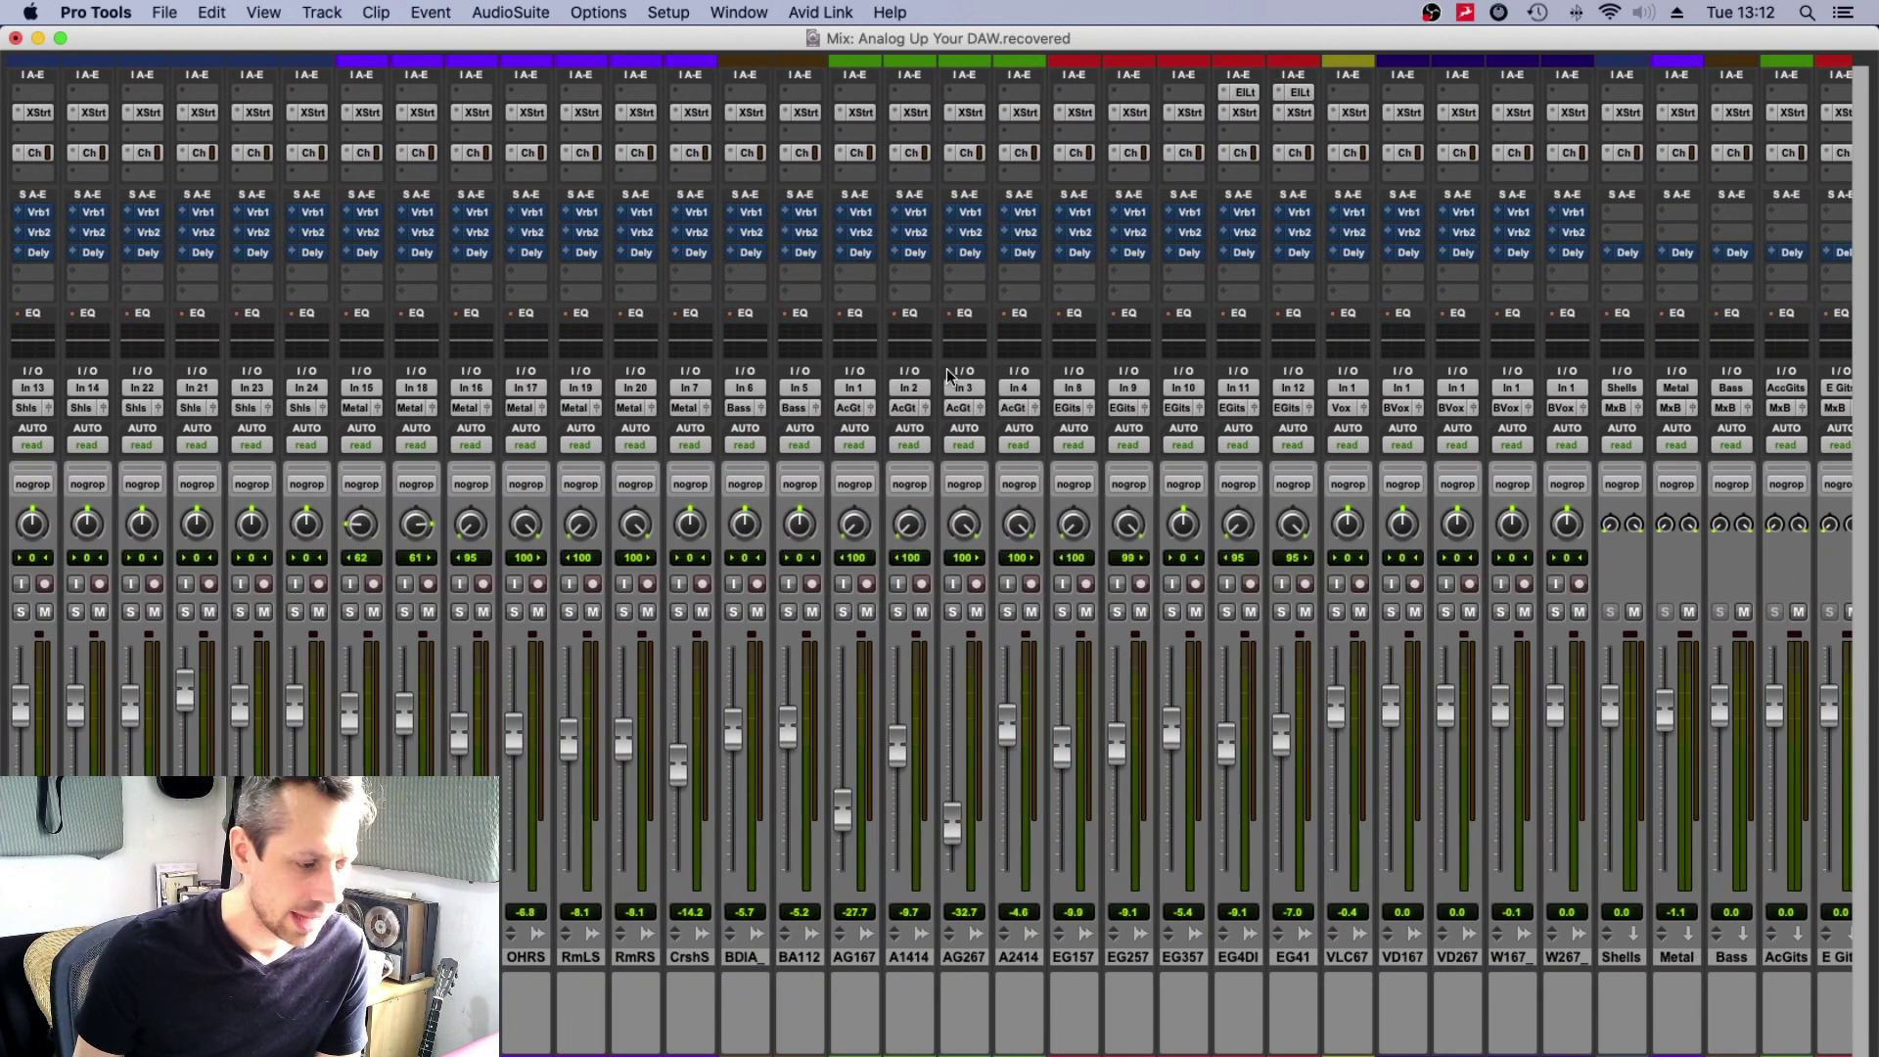